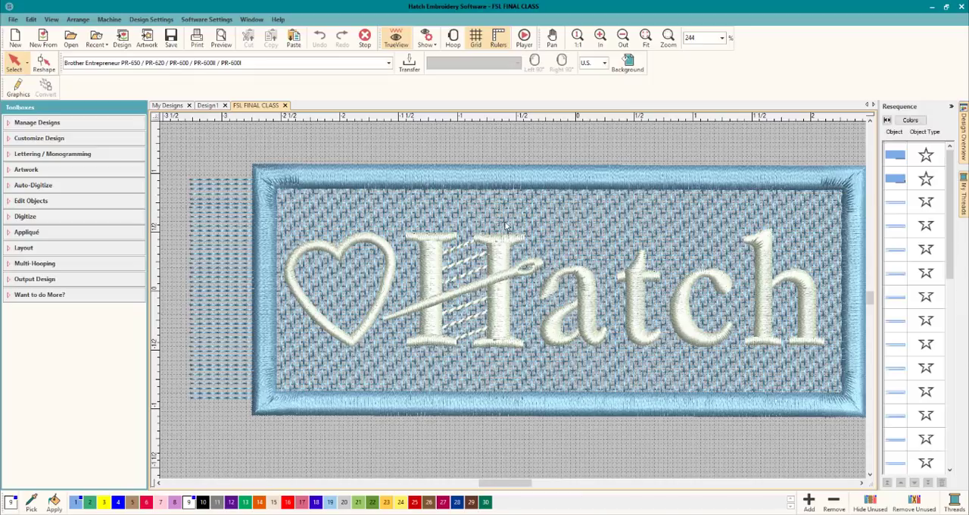
Examine the finished FSL Hatch tag's mesh background, satin border and lettering up close and as a whole.
scroll(504, 221, "up", 3)
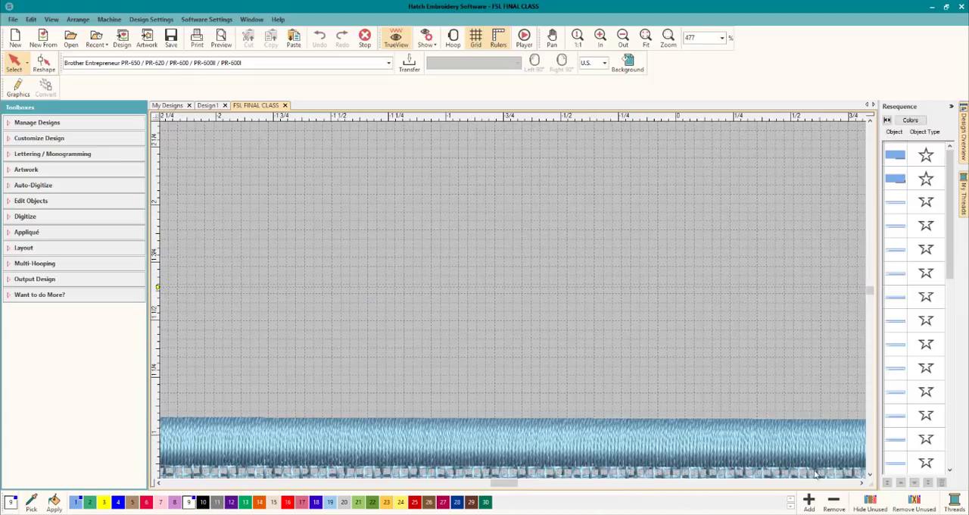
left_click(870, 475)
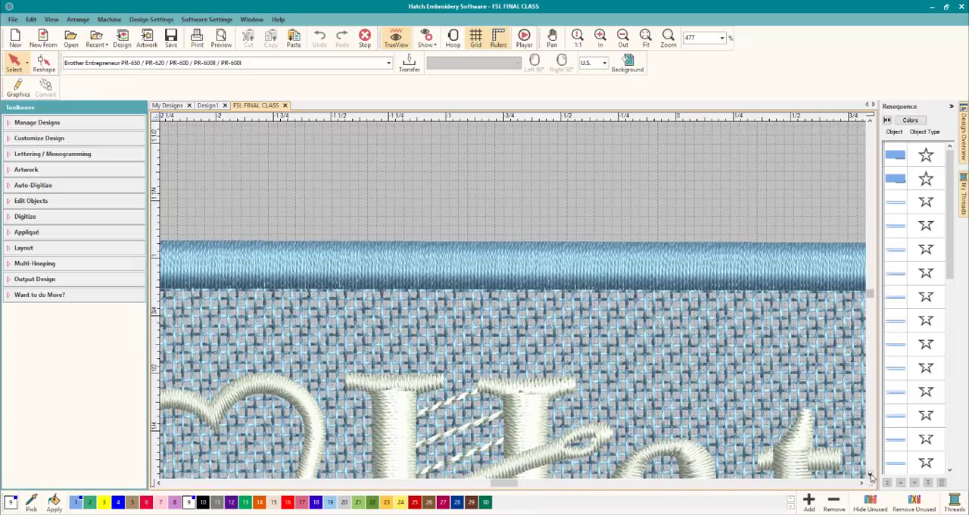
left_click(870, 474)
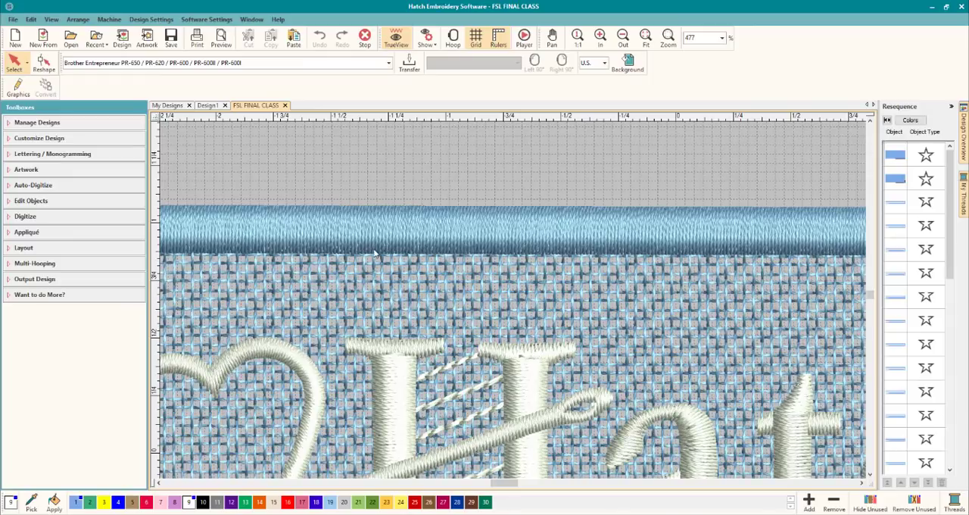
scroll(374, 253, "down", 2)
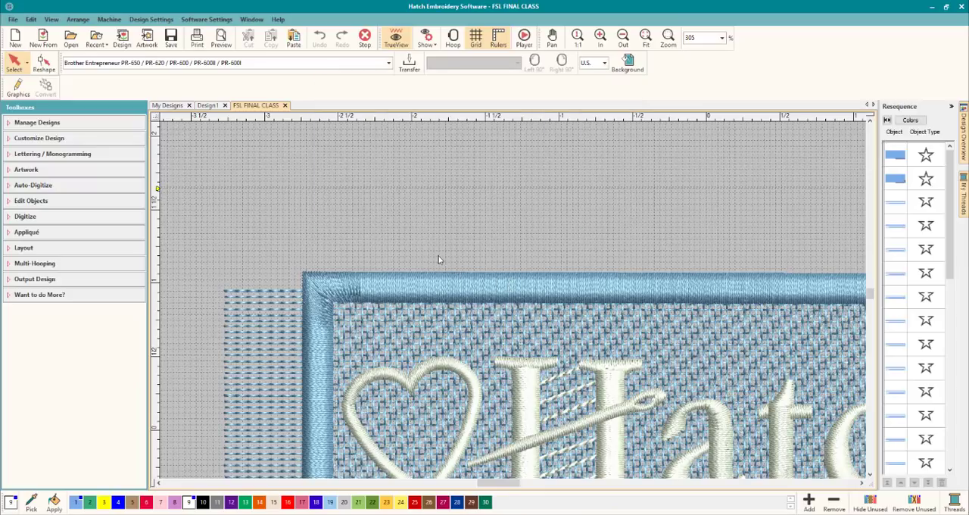
scroll(526, 309, "down", 1)
scroll(526, 309, "down", 1)
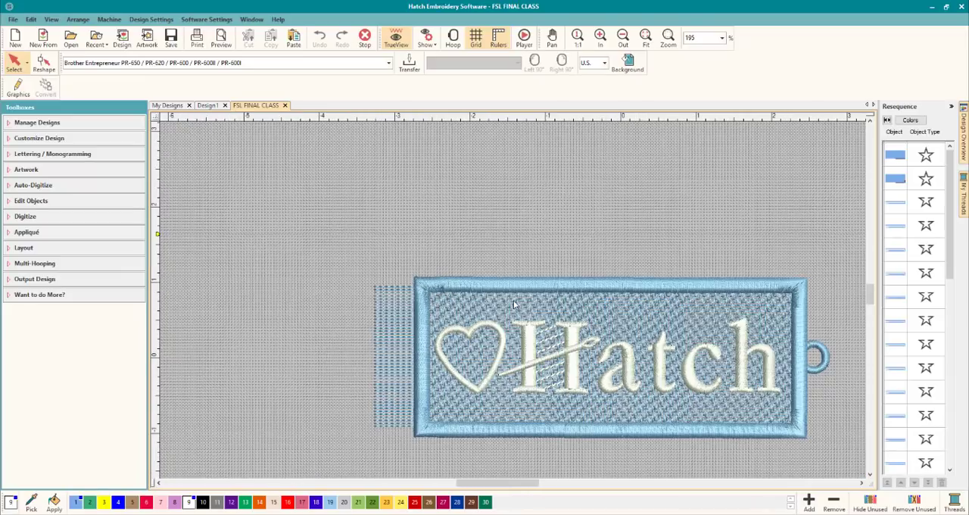
scroll(605, 327, "up", 1)
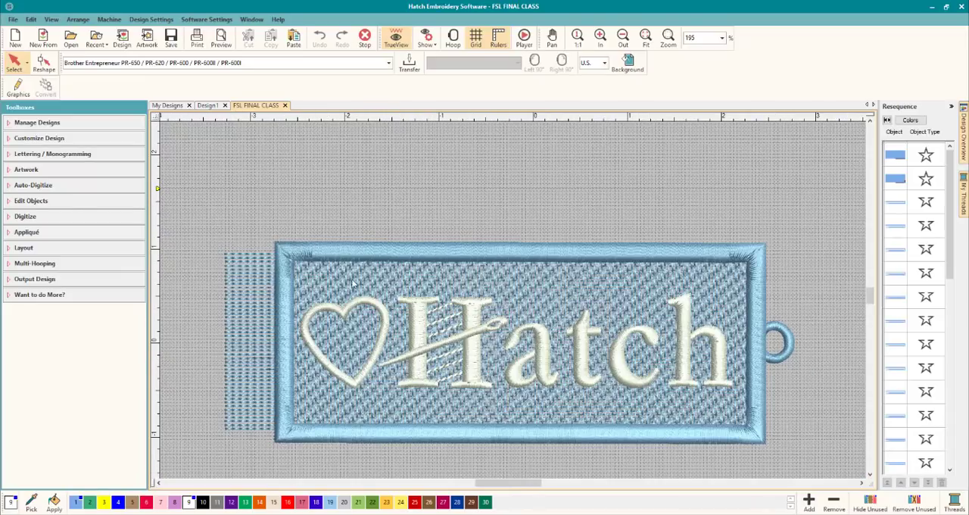
Select the two mesh fill layers of the tag to identify them in the stitching sequence, leaving nothing selected.
left_click(538, 281)
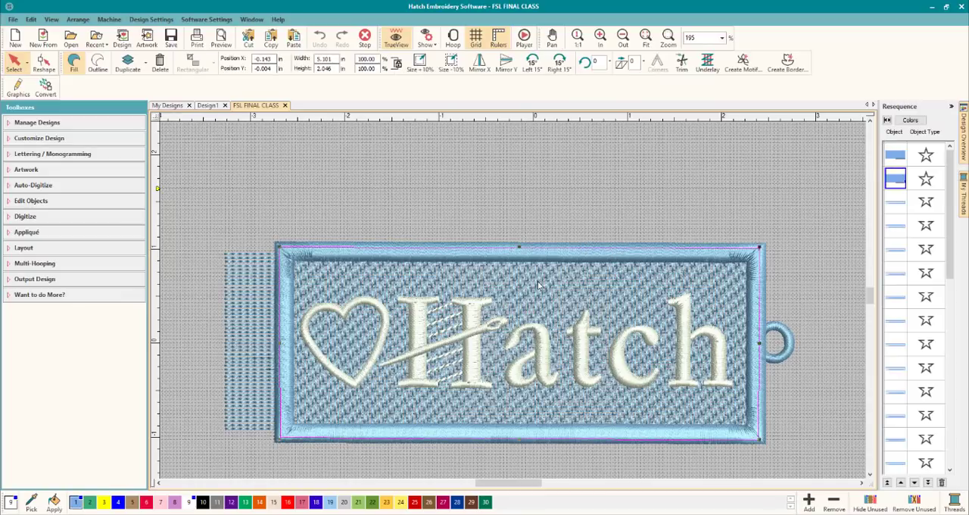
left_click(894, 156)
left_click(896, 177)
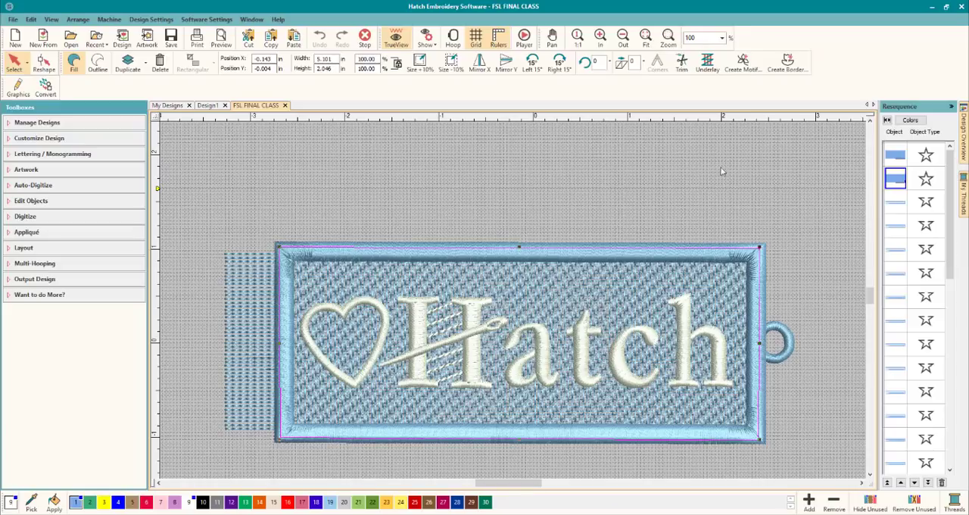
left_click(775, 216)
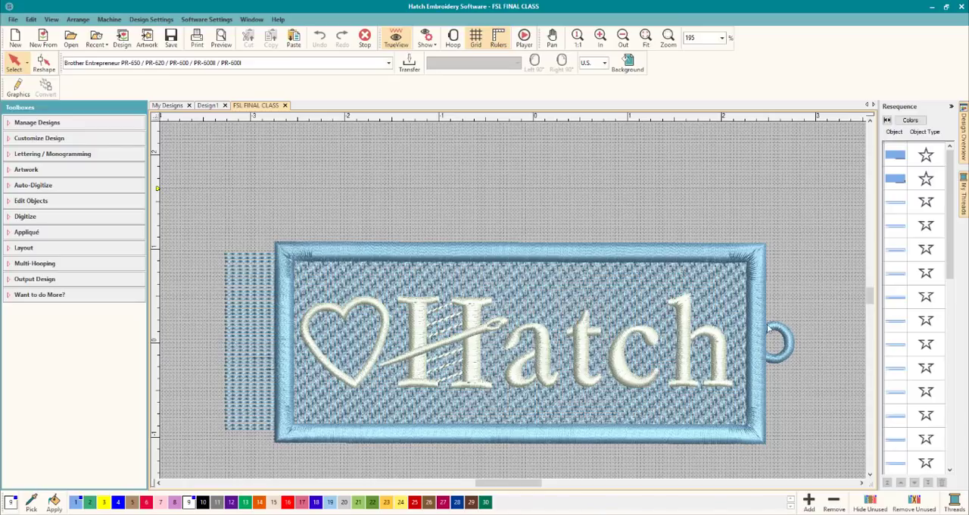
Inspect the satin border's outline, stitching and effects properties.
left_click(757, 278)
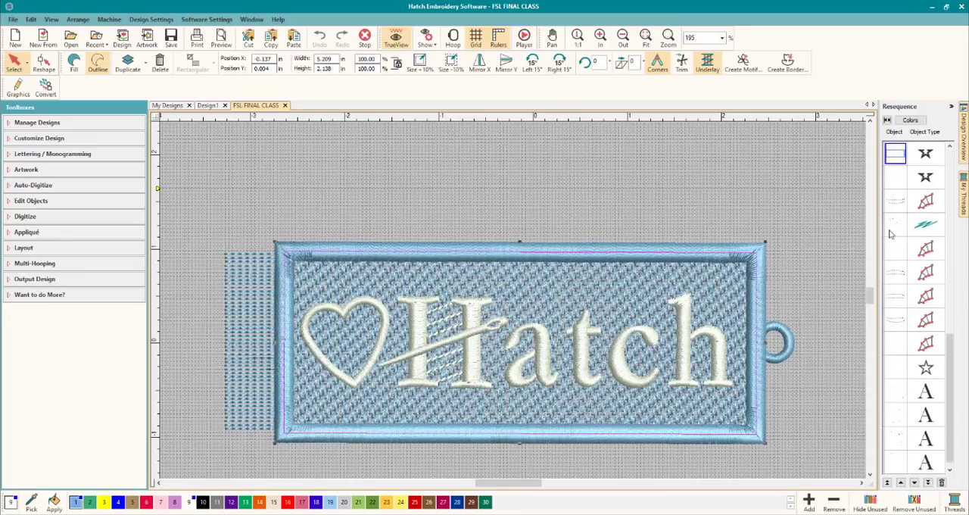
double_click(760, 278)
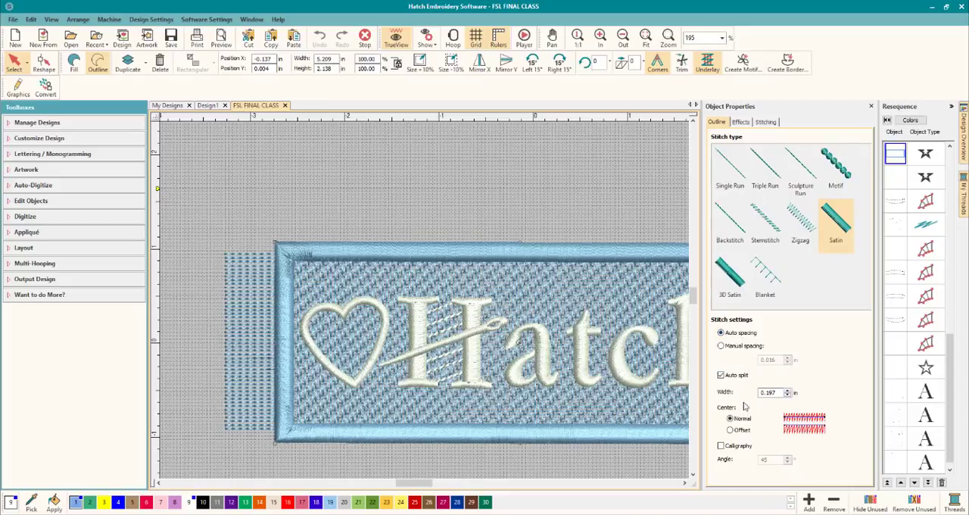
left_click(765, 122)
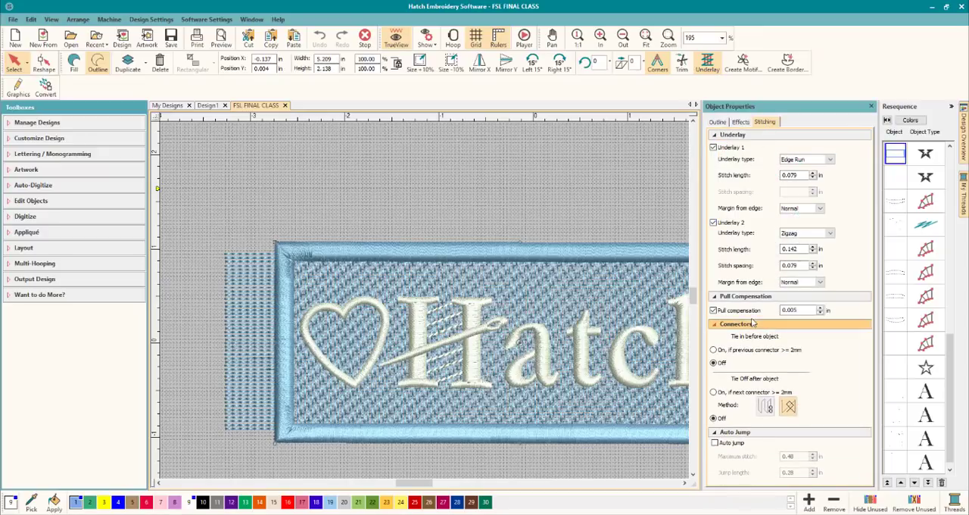
left_click(740, 124)
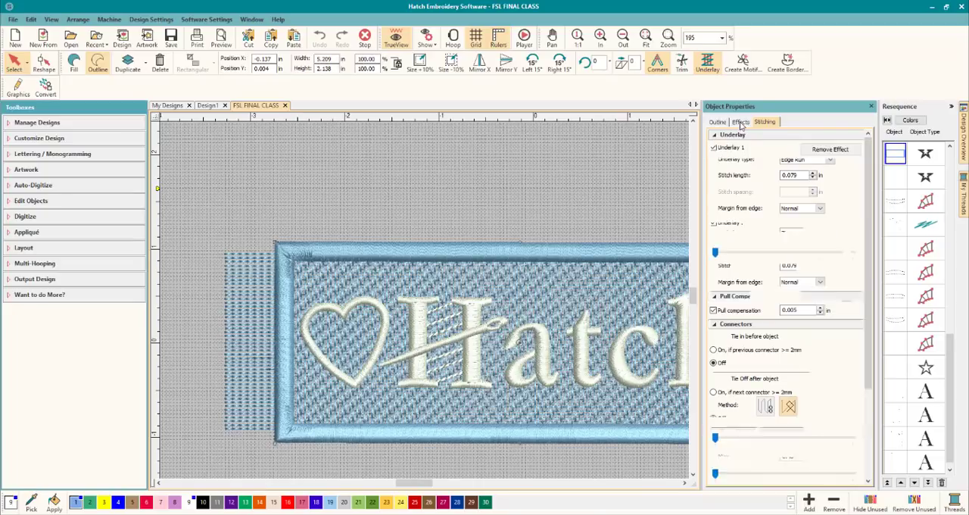
left_click(716, 123)
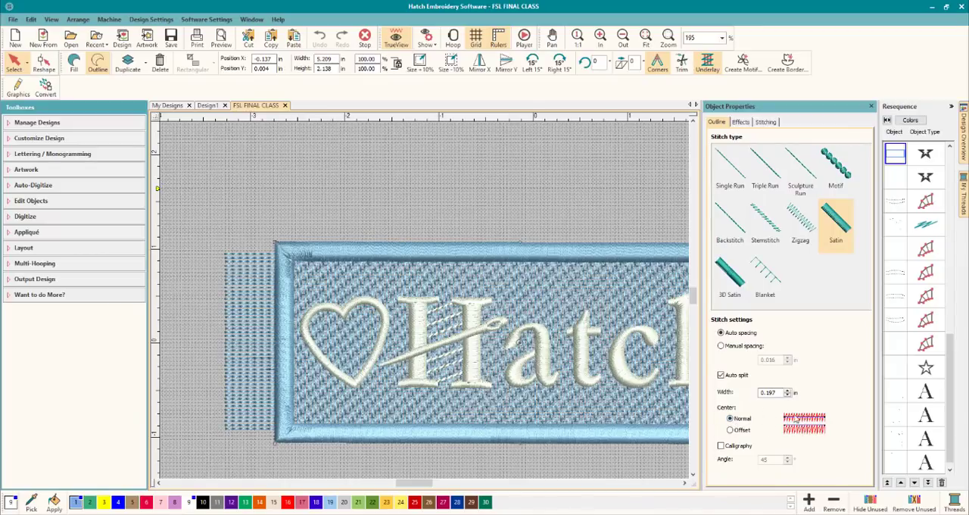
Review the Tatami fill settings of the mesh background and deselect it.
left_click(572, 193)
left_click(588, 295)
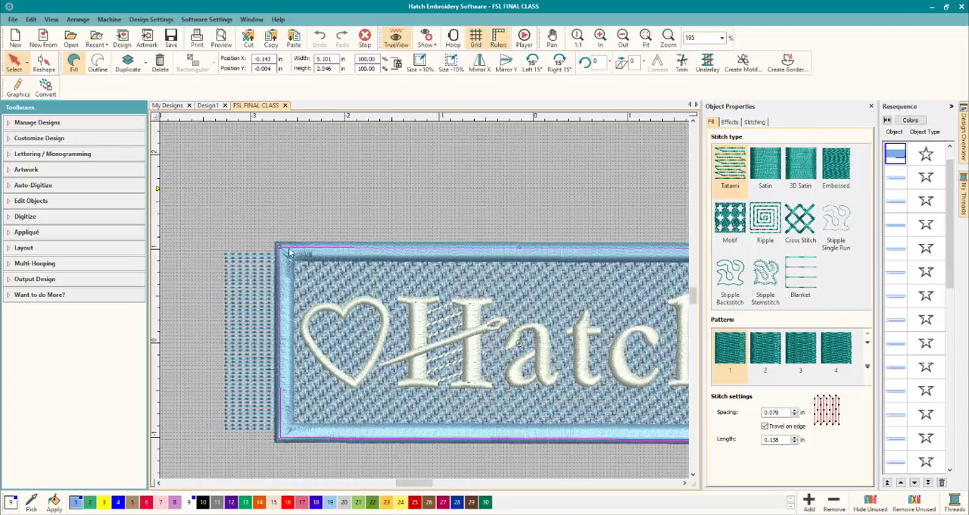
left_click(359, 189)
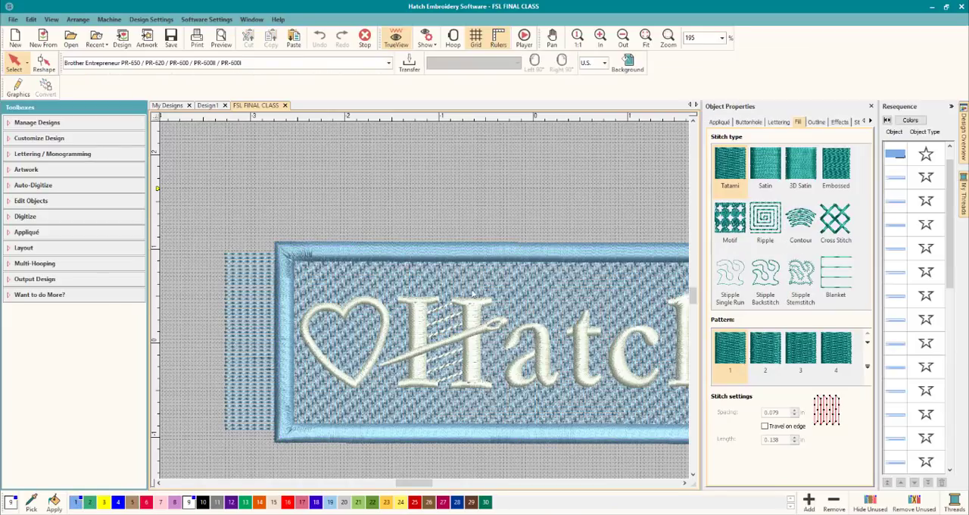
Select the satin border again to review how its outline covers the mesh edge, and clear the selection.
scroll(499, 316, "down", 2)
scroll(383, 324, "up", 4)
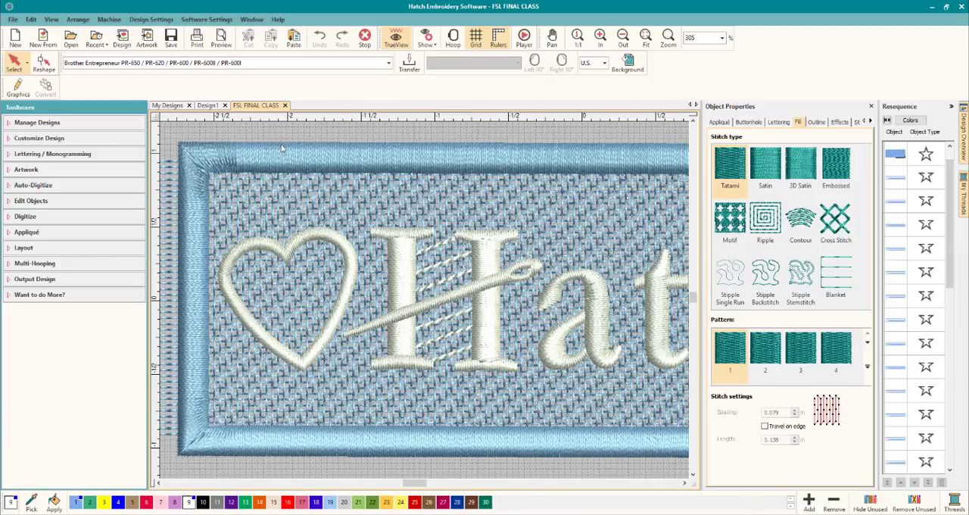
left_click(309, 165)
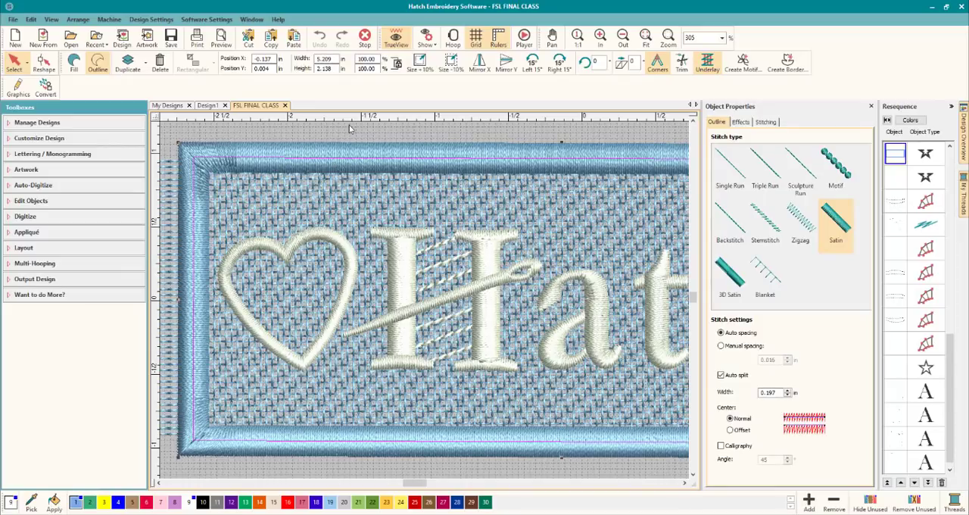
left_click(351, 133)
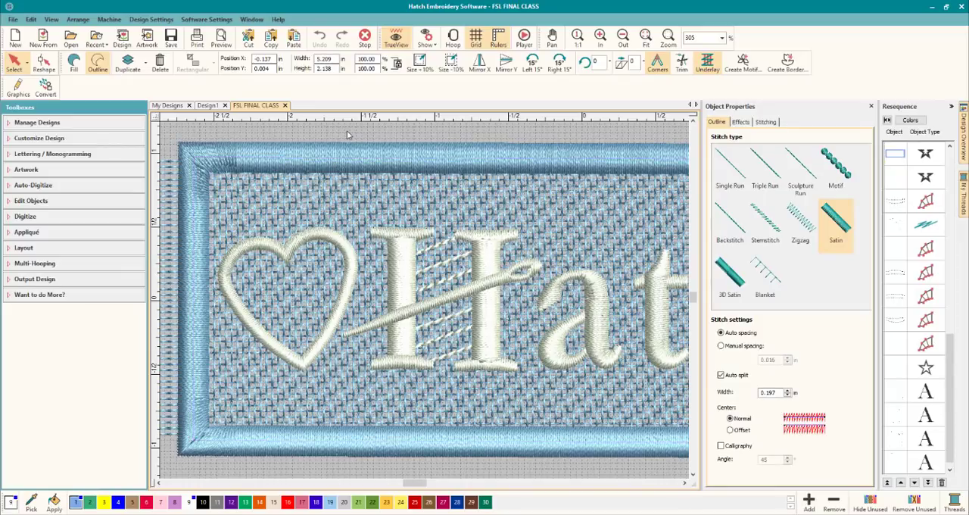
Switch to the empty Design1 document and set the measurement units to Metric.
left_click(213, 106)
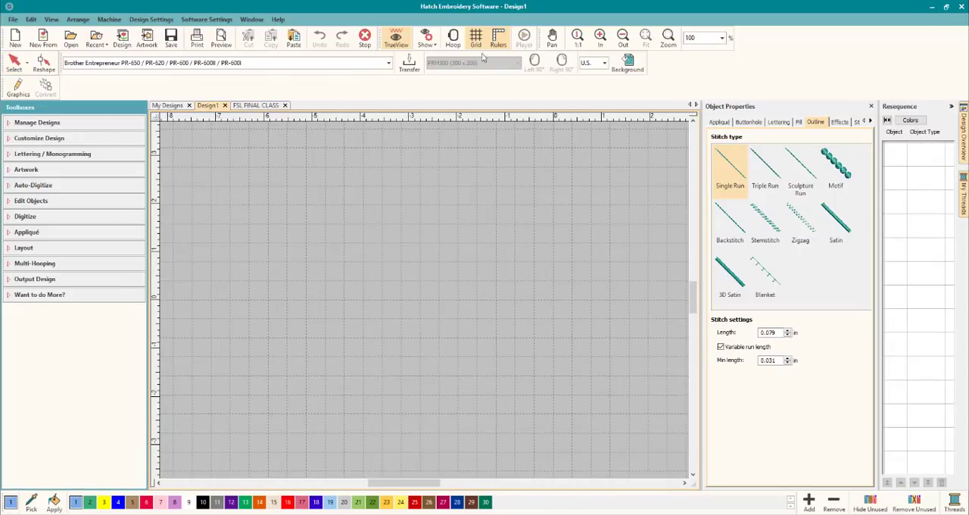
left_click(592, 63)
left_click(589, 73)
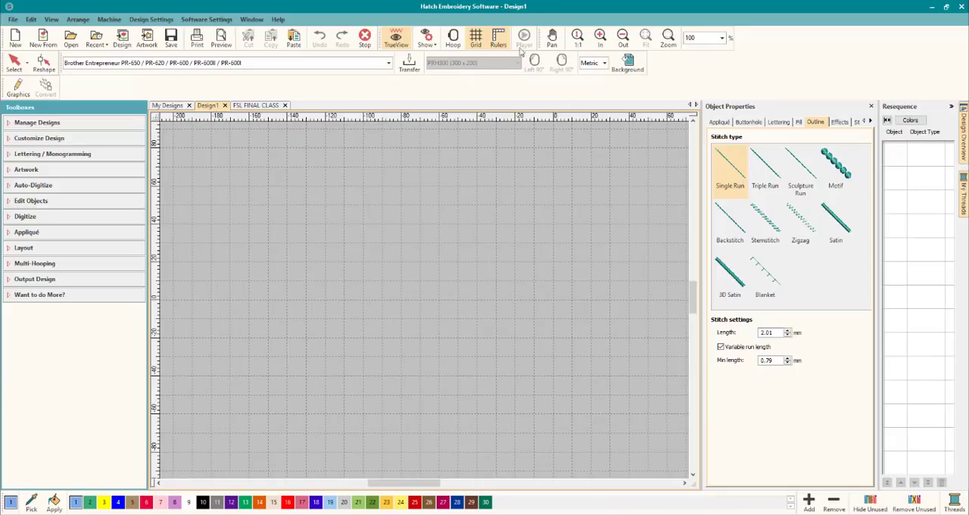
left_click(604, 65)
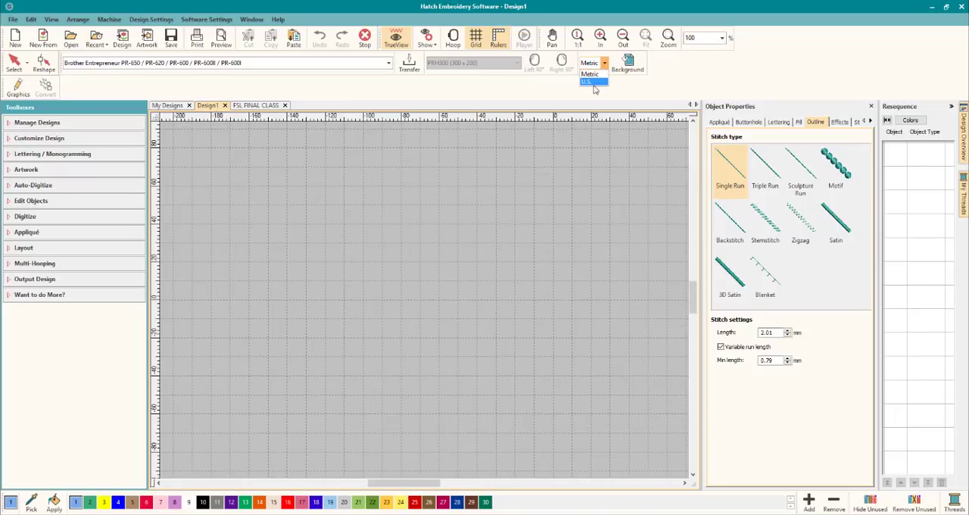
left_click(497, 205)
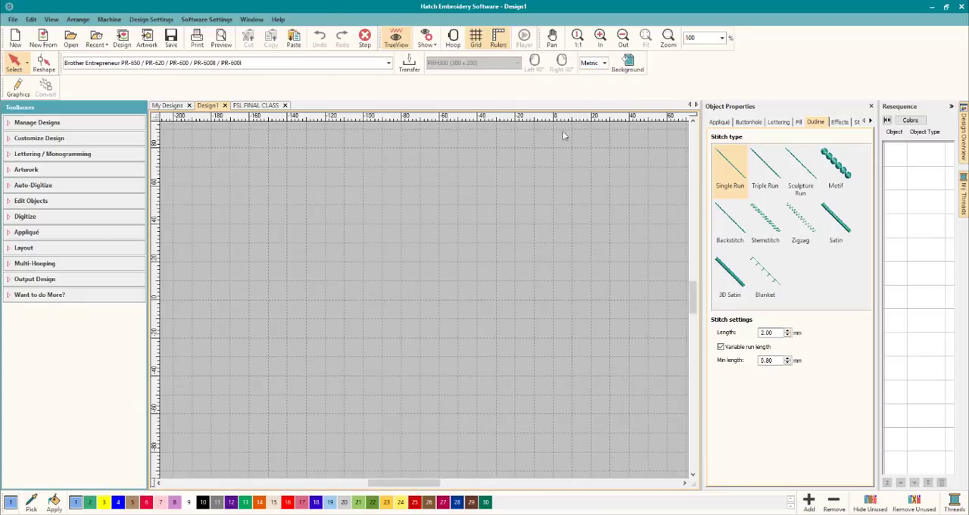
Set the grid's horizontal and vertical spacing to 1 mm.
right_click(476, 44)
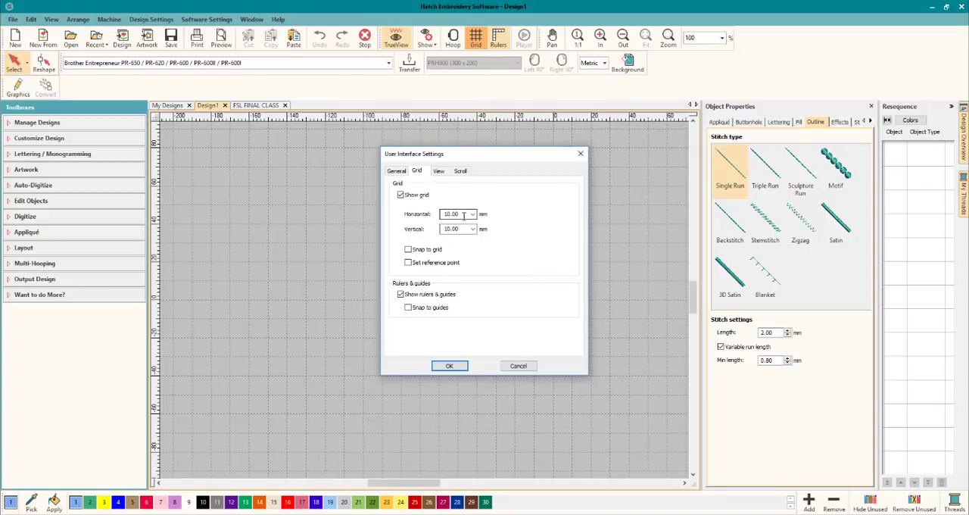
left_click_drag(464, 214, 424, 216)
type("1")
key("Tab")
type("1")
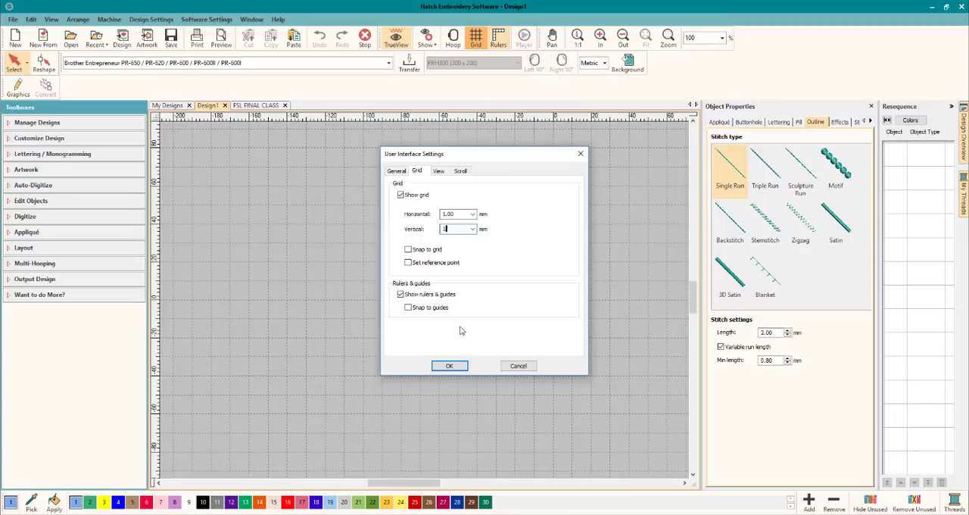
left_click(449, 365)
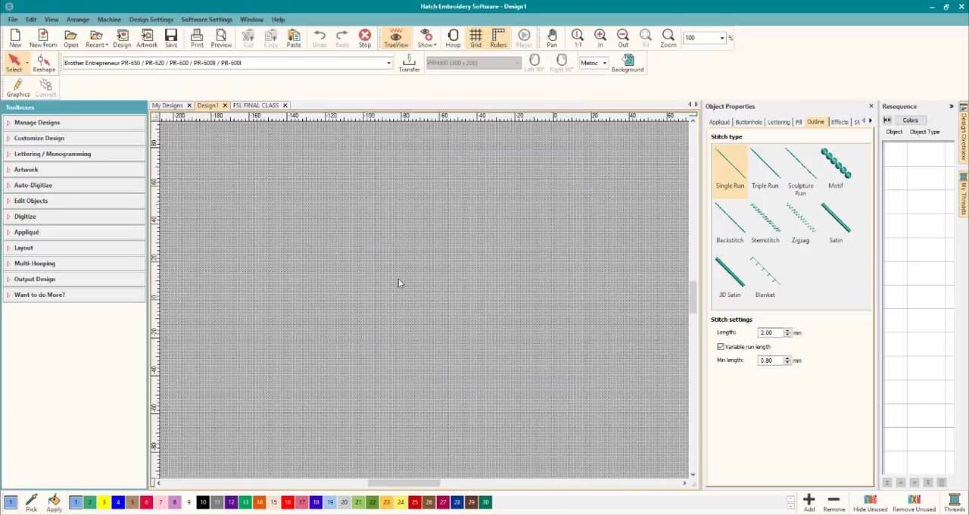
Check the grid up close, return the view to 1:1 scale and bring up the Digitize tools.
scroll(424, 278, "up", 5)
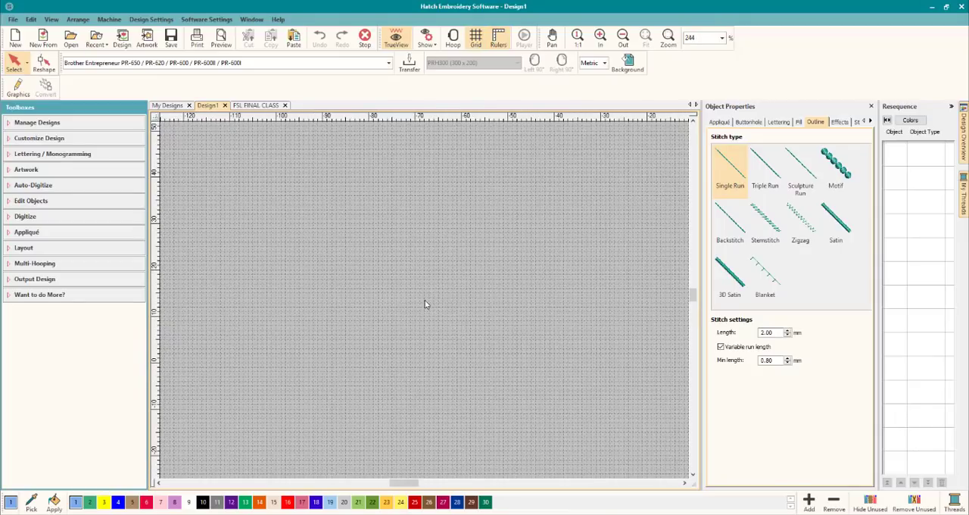
scroll(425, 304, "up", 5)
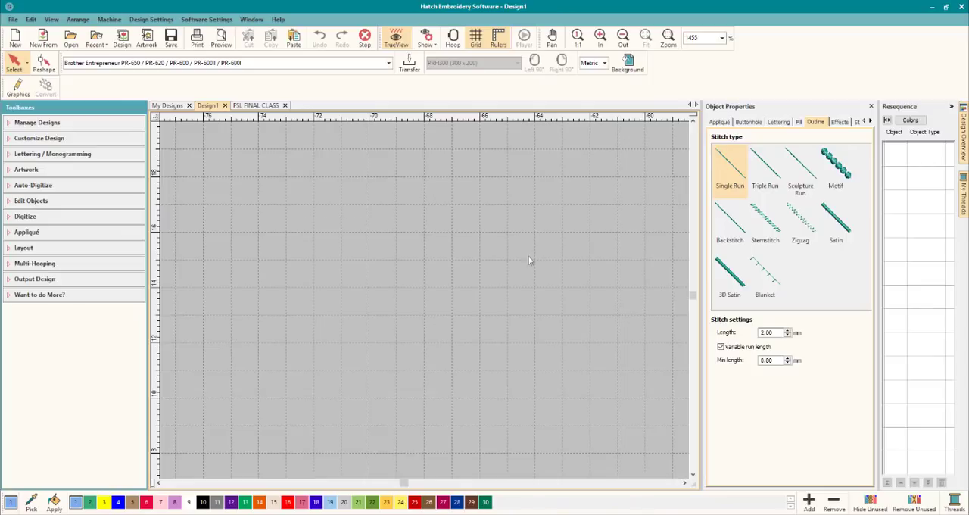
scroll(424, 301, "down", 6)
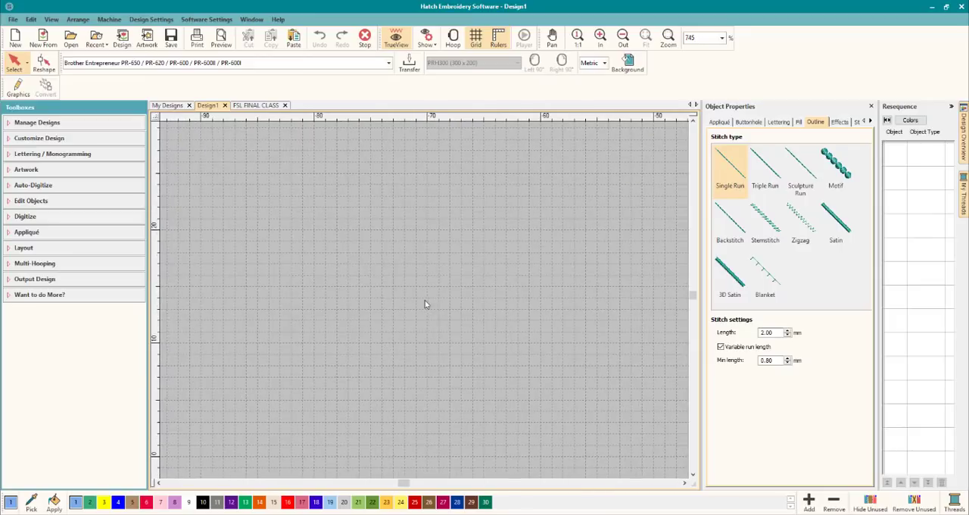
left_click(578, 38)
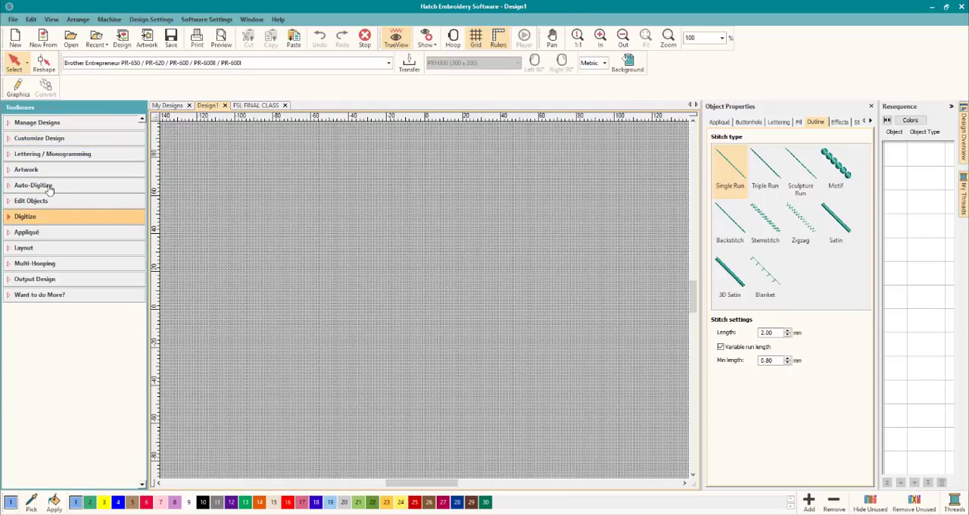
left_click(49, 217)
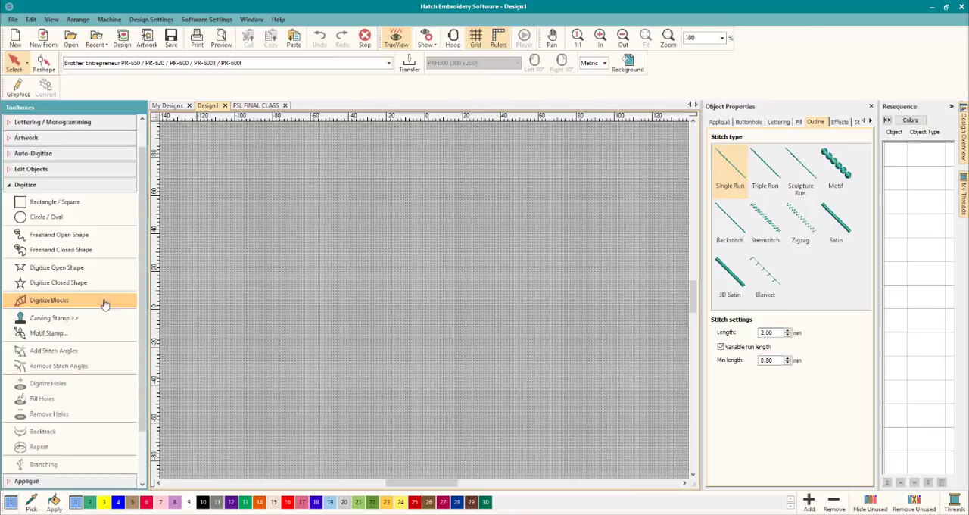
left_click(63, 284)
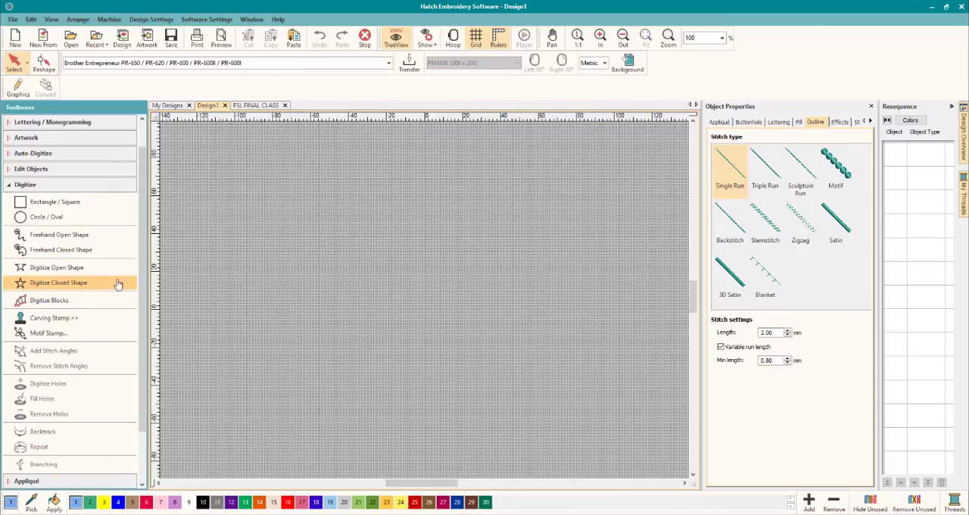
left_click(294, 219)
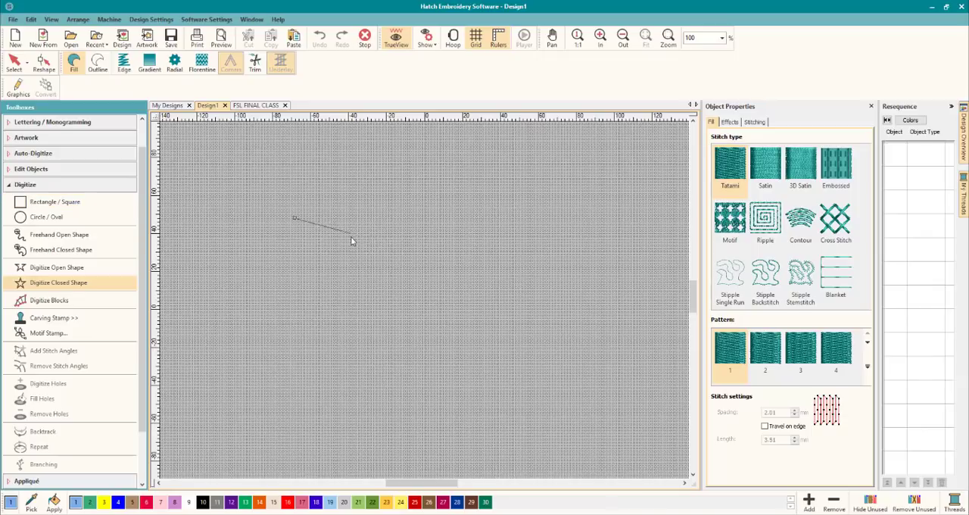
key("Escape")
Digitize a Tatami-filled rectangle about 165 mm wide and 68 mm high in the middle of the design area.
left_click(73, 201)
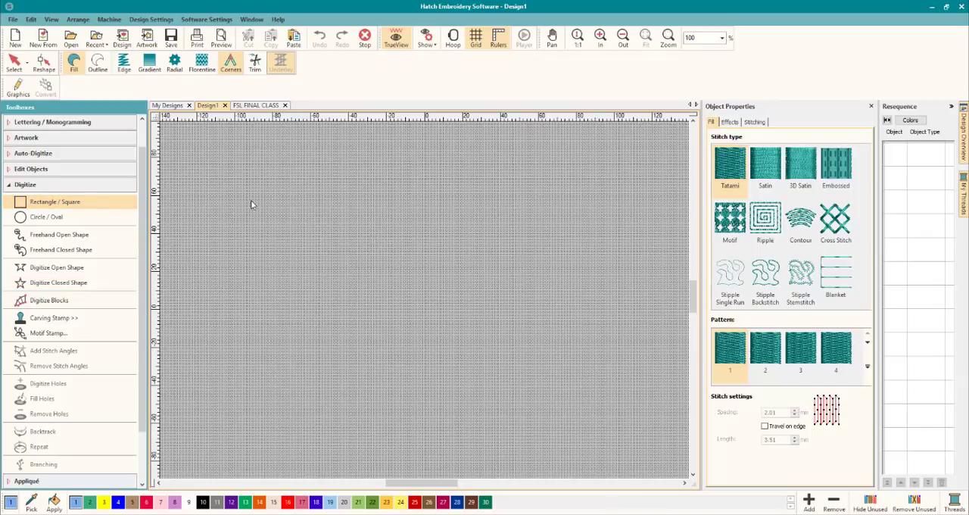
left_click(294, 218)
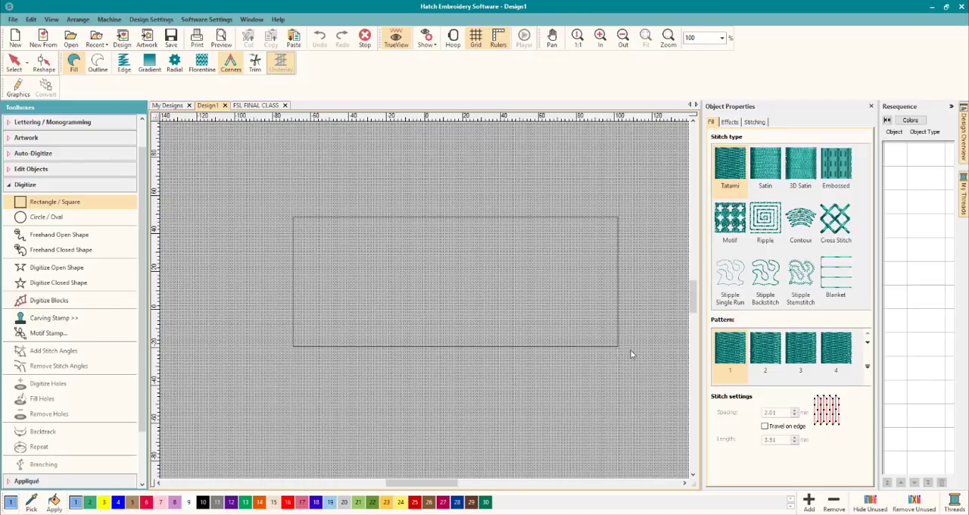
left_click(607, 346)
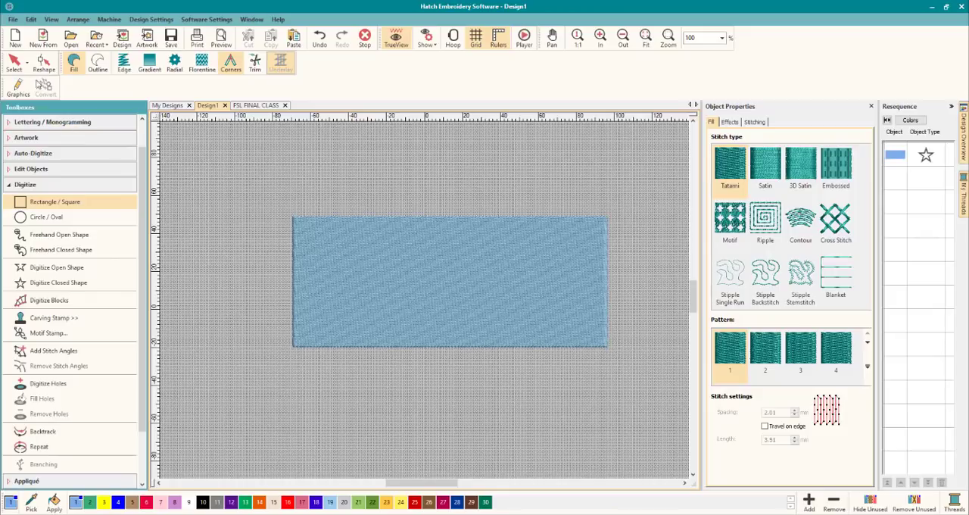
Select the filled rectangle and set its horizontal position to 12.57 mm.
left_click(14, 63)
left_click(347, 246)
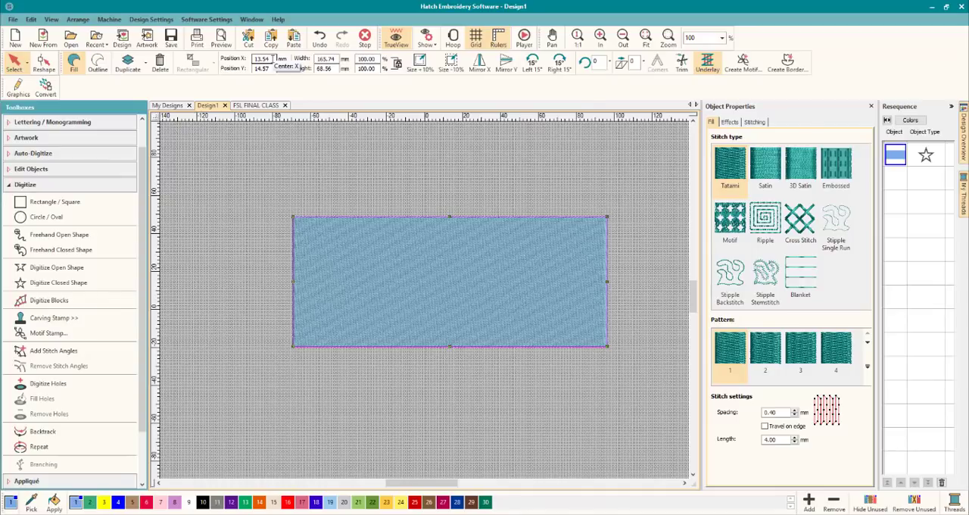
left_click_drag(274, 58, 240, 58)
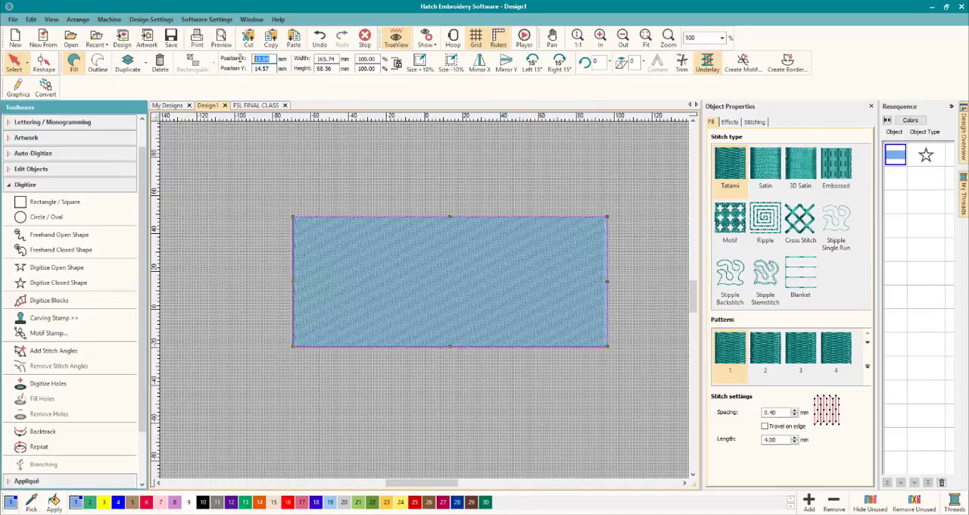
type("12")
Resize the rectangle proportionally, entering a width of 129.57 mm and a height of 52 mm.
double_click(336, 59)
type("129.5")
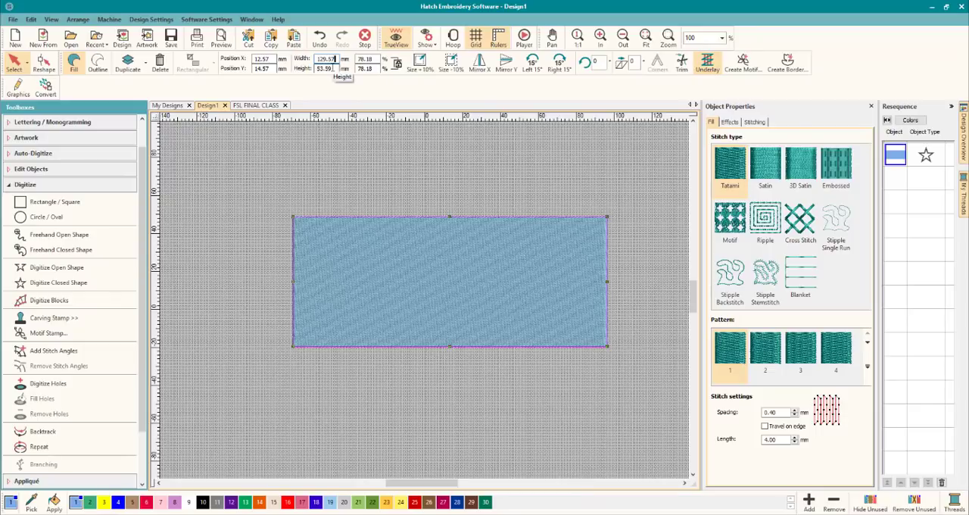
double_click(331, 67)
type("52")
key("Return")
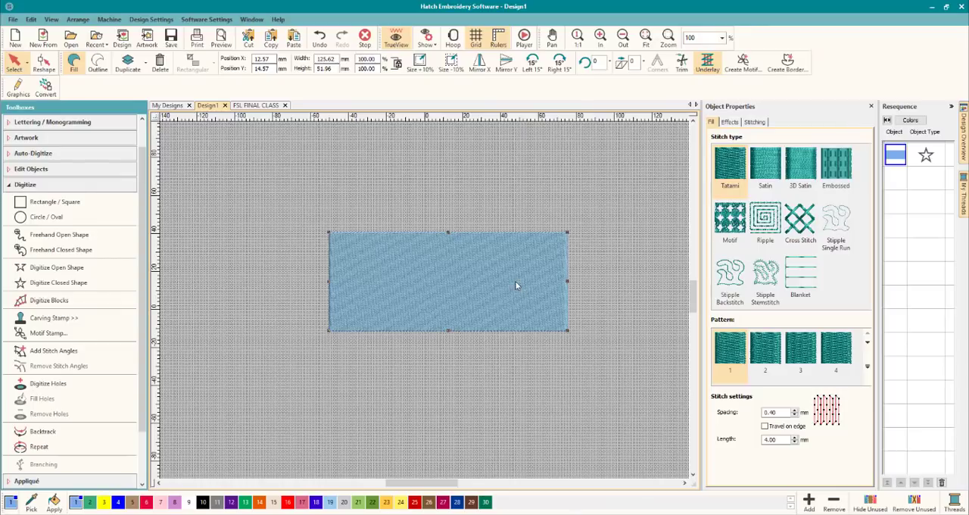
Set the rectangle's Tatami stitch spacing to 2 mm and its stitch length to 3 mm.
scroll(515, 285, "up", 1)
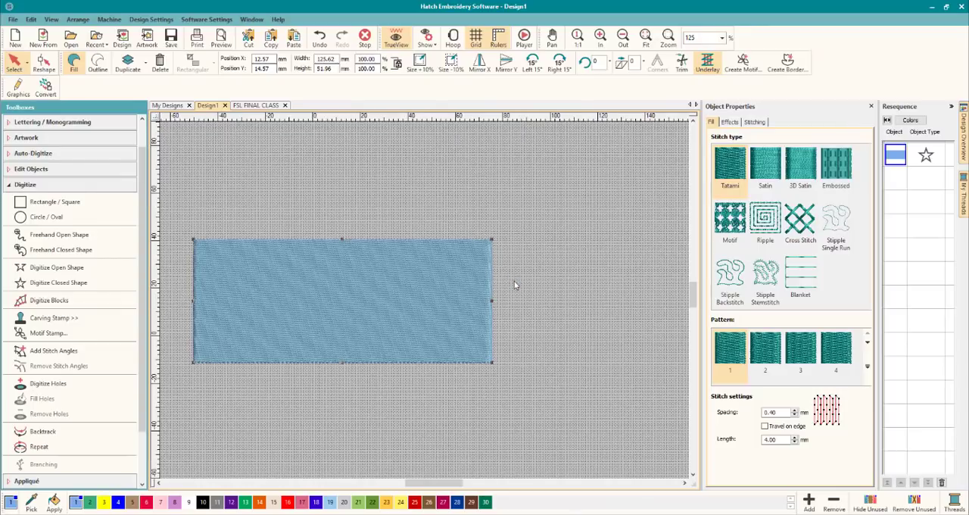
left_click(159, 482)
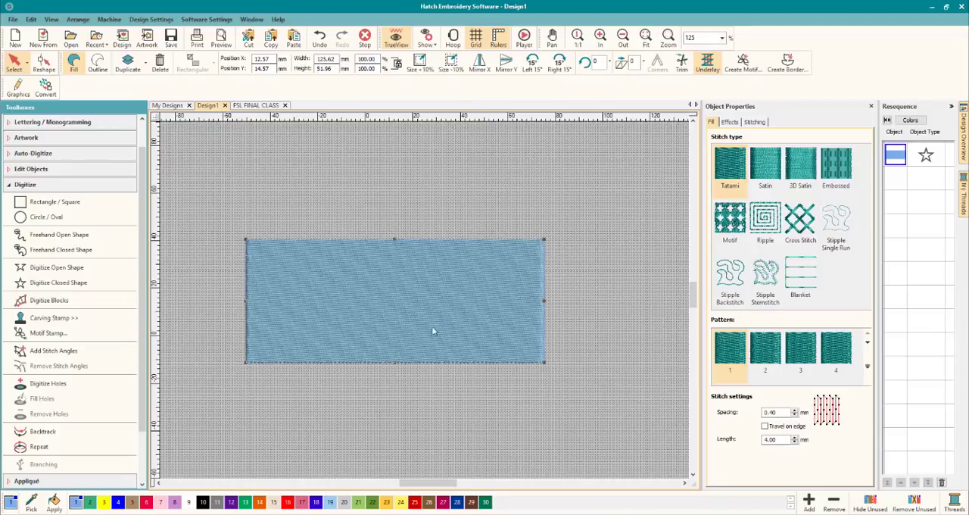
left_click(784, 413)
left_click_drag(784, 412, 729, 408)
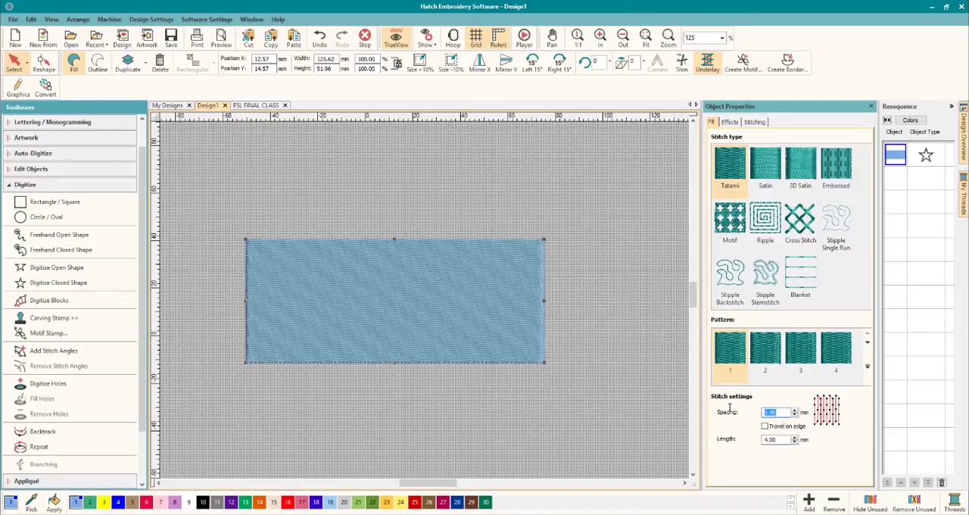
type("2")
key("Return")
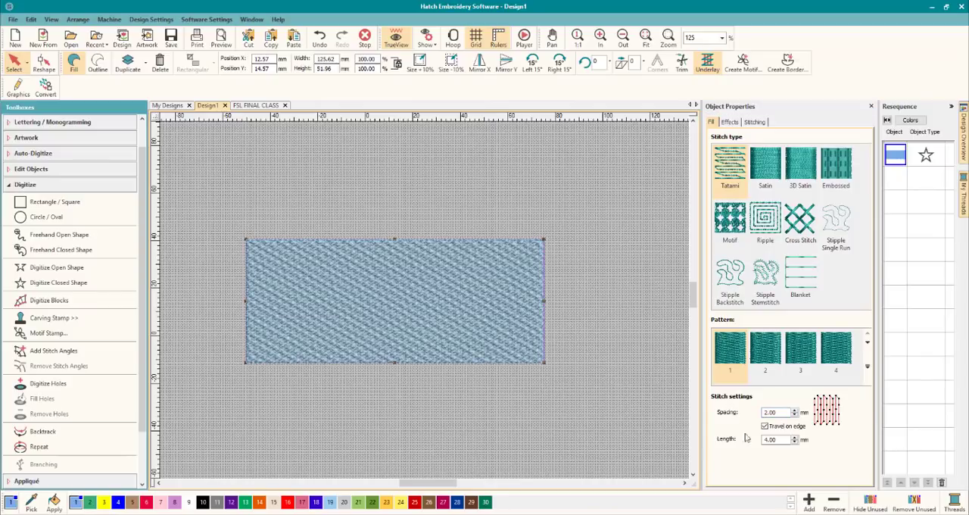
left_click_drag(778, 439, 741, 435)
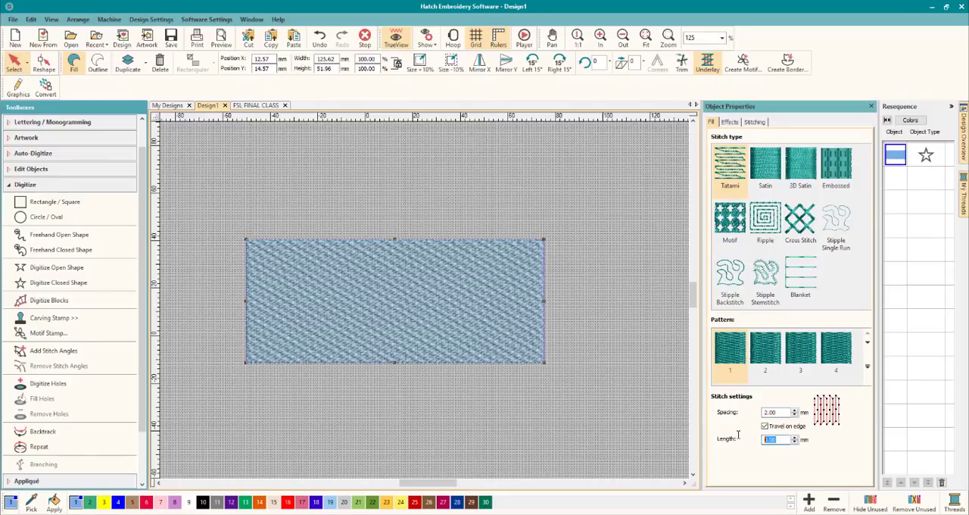
key("Return")
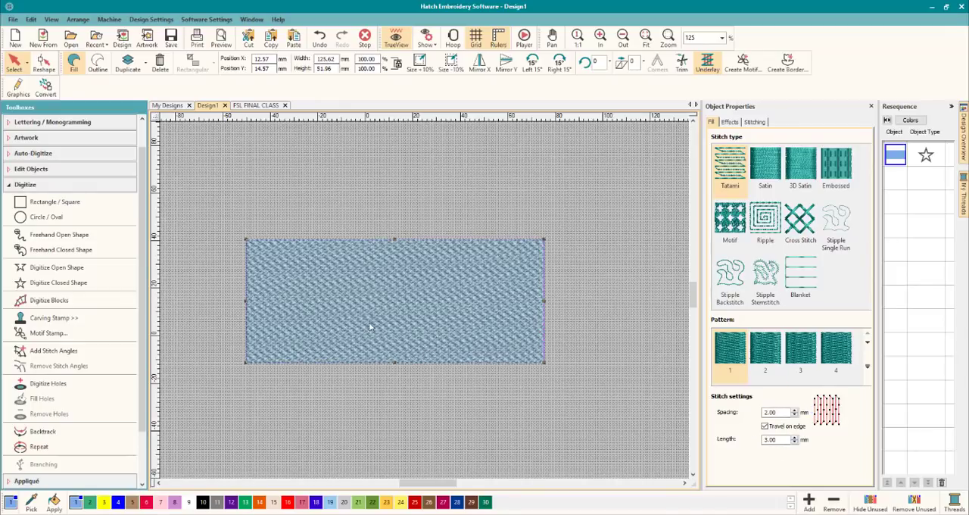
Turn off the rectangle's underlay and inspect the open Tatami stitching up close.
scroll(425, 304, "up", 5)
scroll(425, 304, "down", 3)
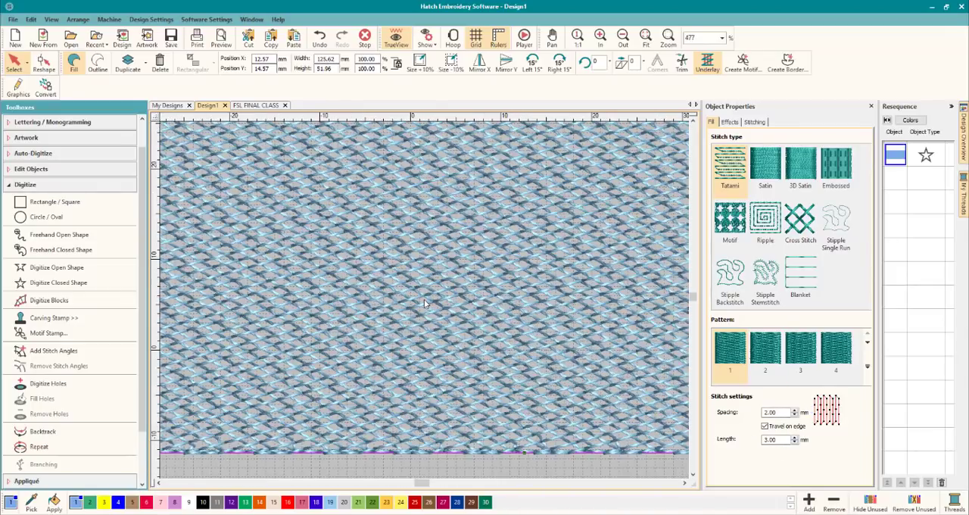
left_click(753, 122)
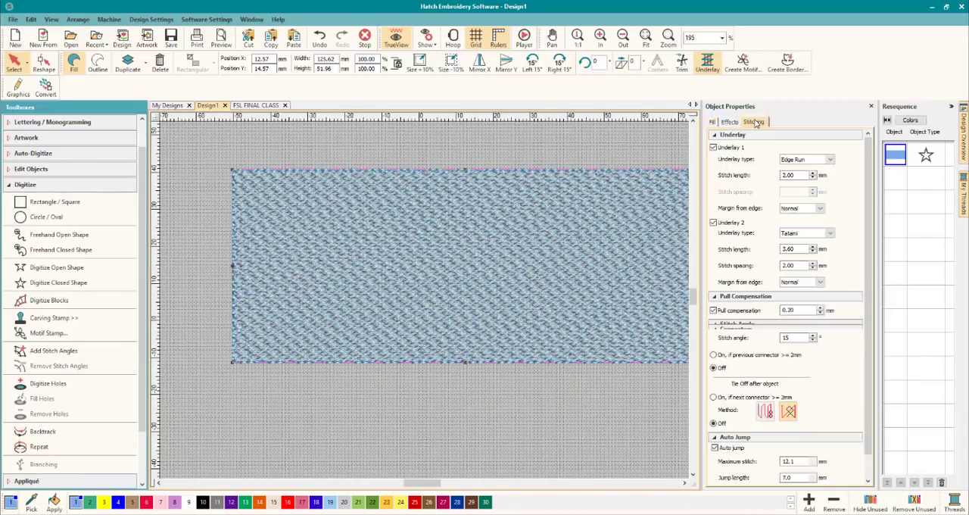
left_click(713, 147)
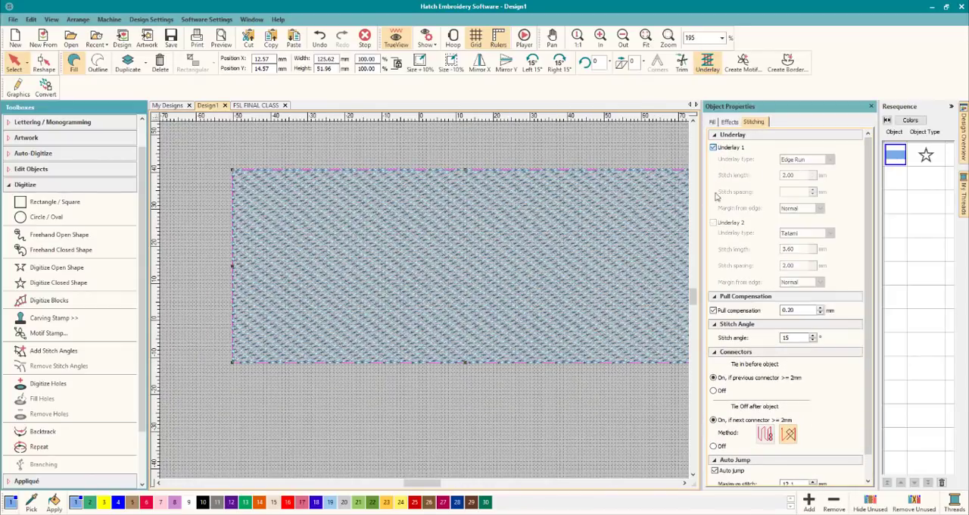
left_click(546, 393)
scroll(424, 304, "up", 3)
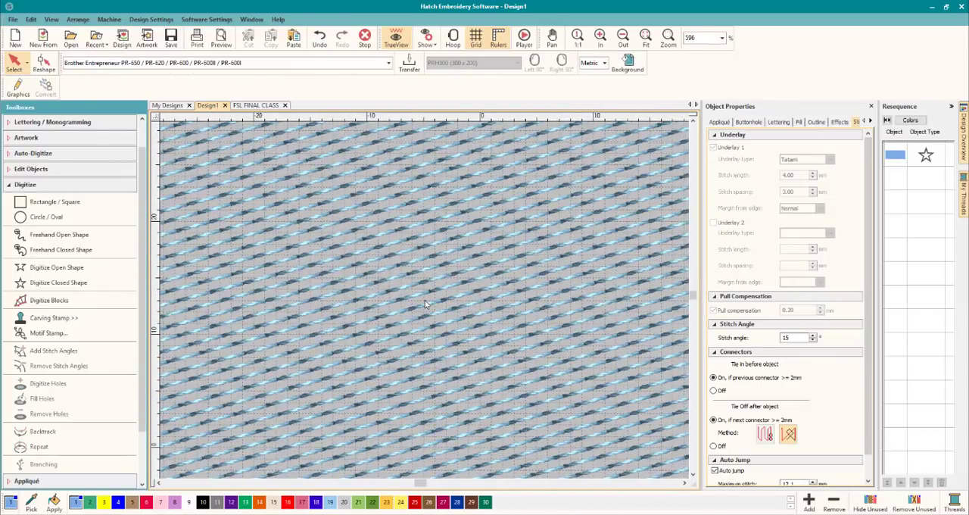
scroll(425, 304, "down", 3)
scroll(424, 305, "down", 1)
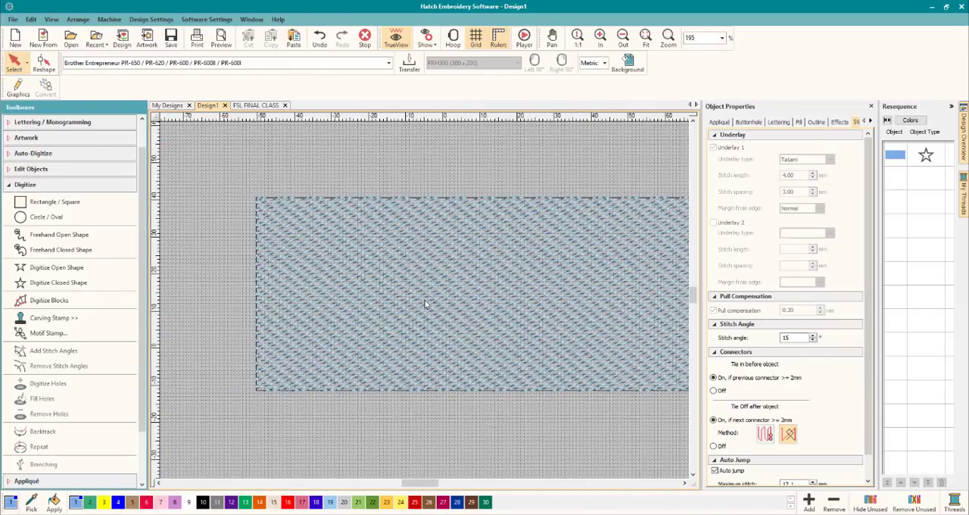
Set the stitch angle of the rectangle's fill to 0 degrees.
double_click(794, 337)
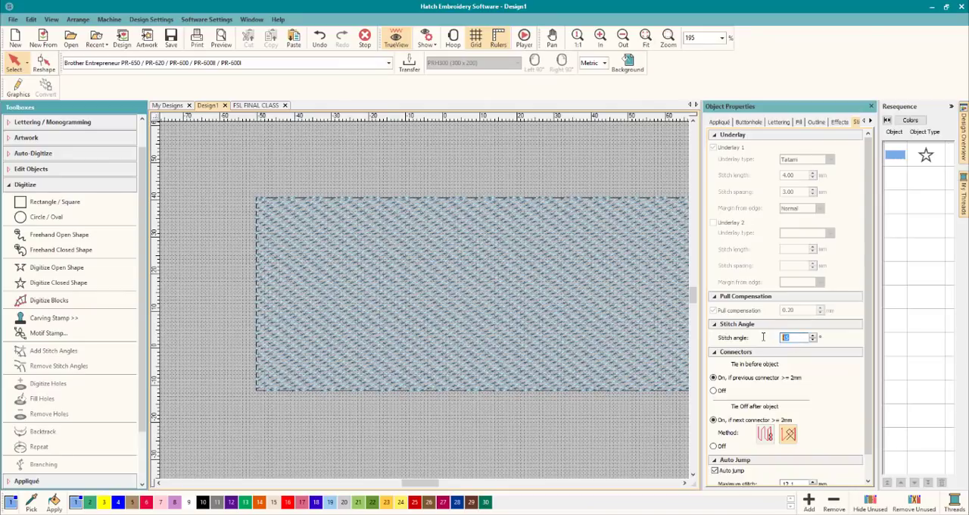
key("Return")
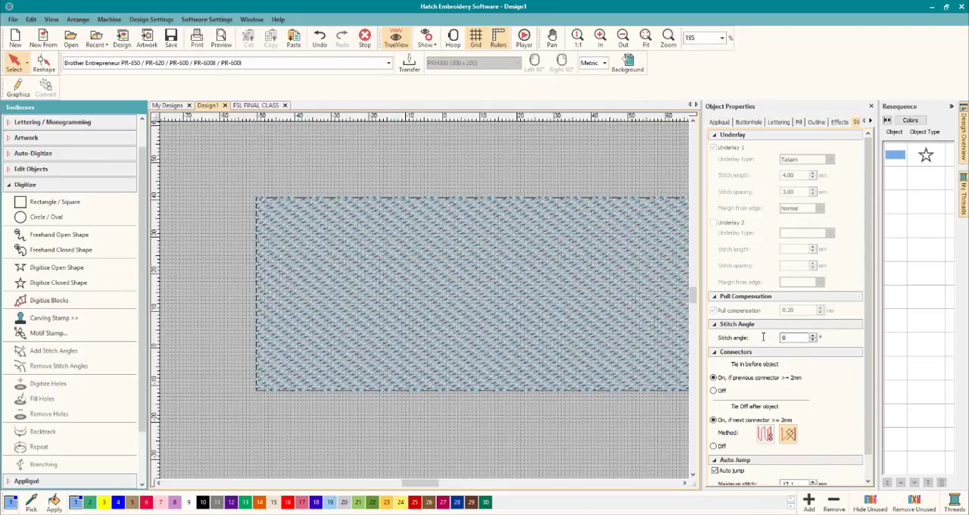
left_click(433, 334)
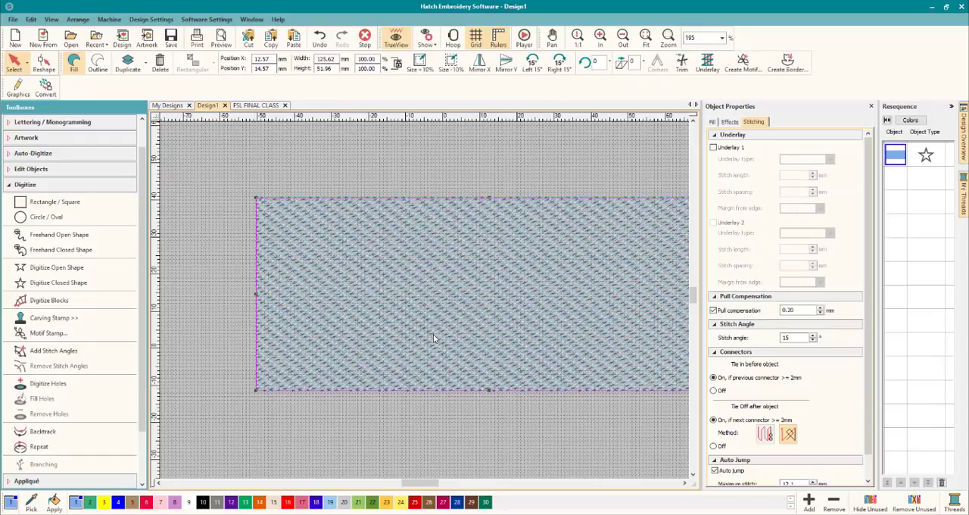
scroll(433, 334, "down", 3)
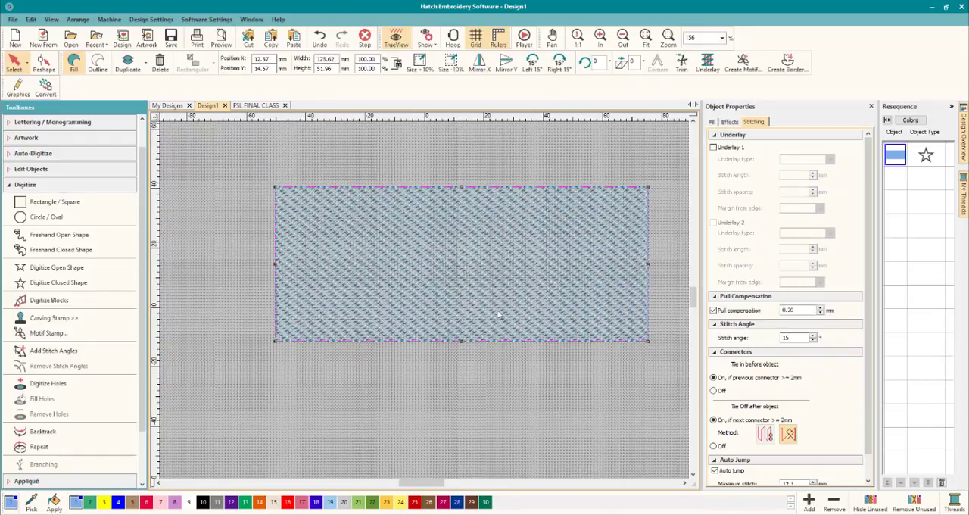
double_click(784, 338)
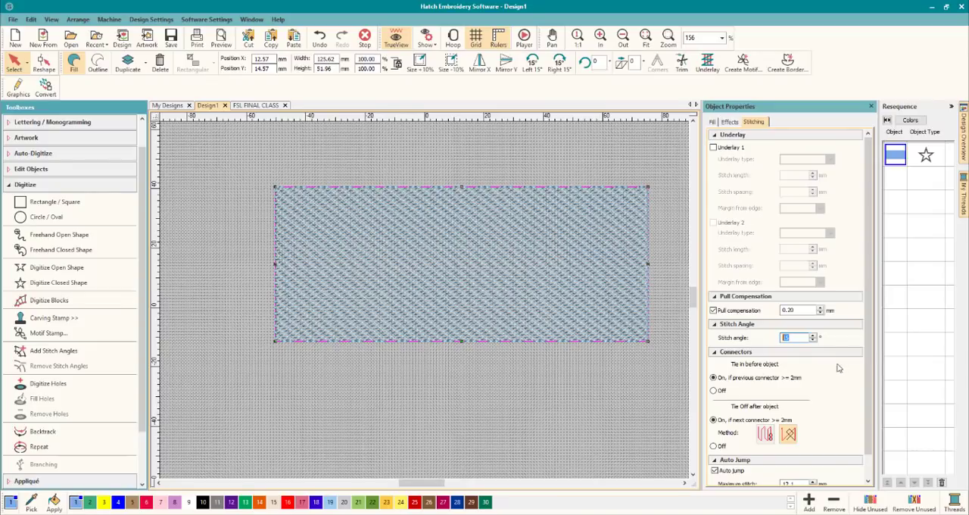
left_click(812, 340)
left_click(813, 340)
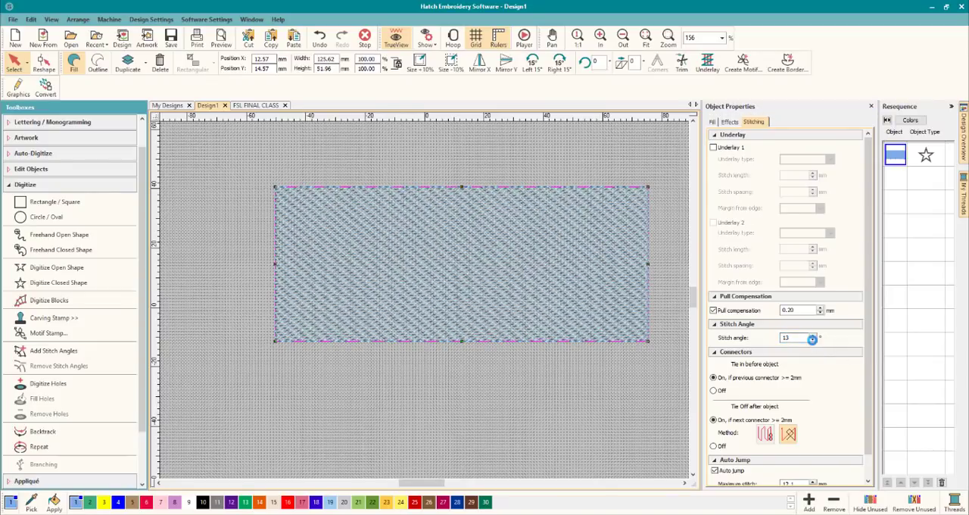
left_click(812, 336)
left_click(813, 341)
left_click(813, 340)
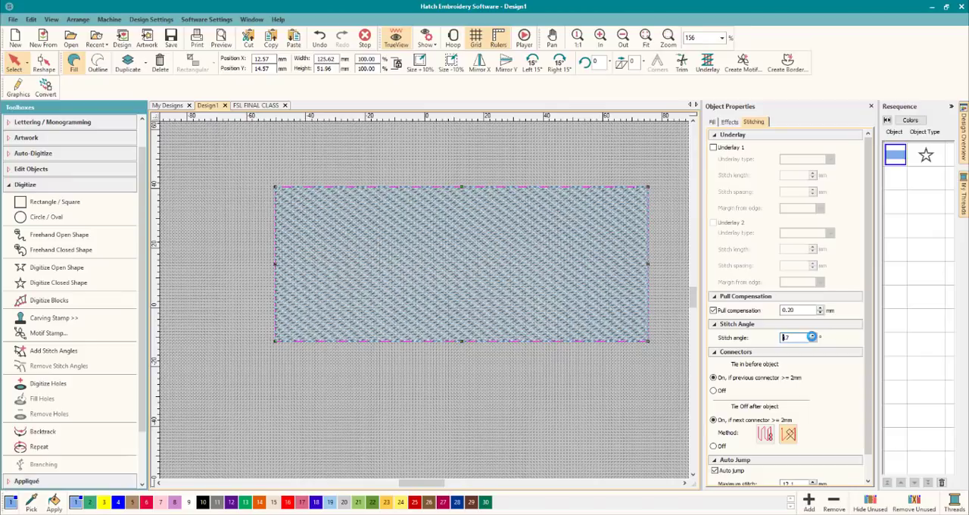
left_click(813, 340)
left_click(813, 341)
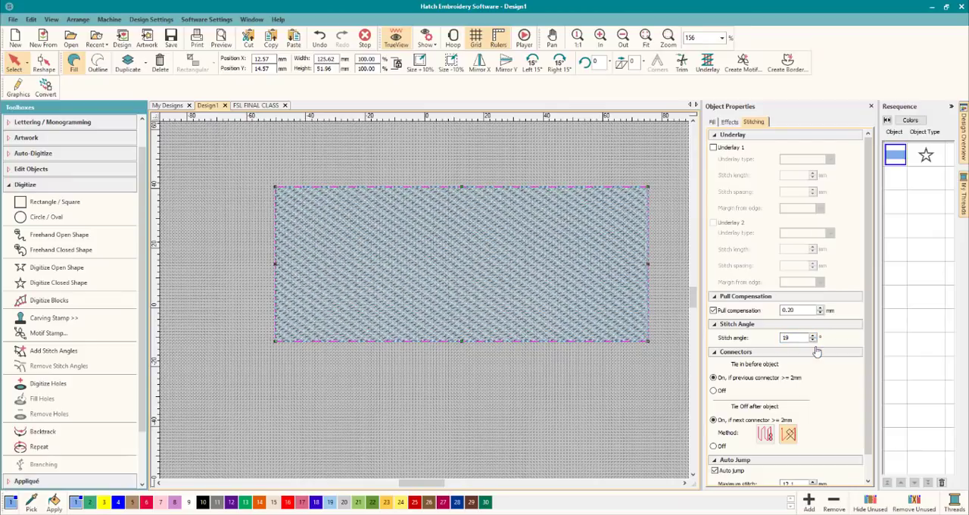
left_click(813, 339)
left_click(813, 340)
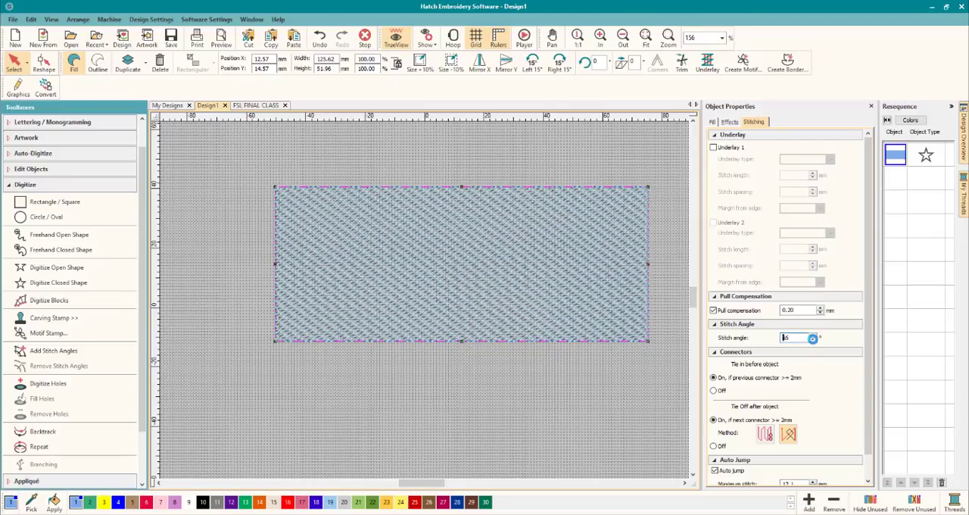
left_click(813, 340)
left_click(812, 340)
left_click(813, 340)
left_click(813, 340)
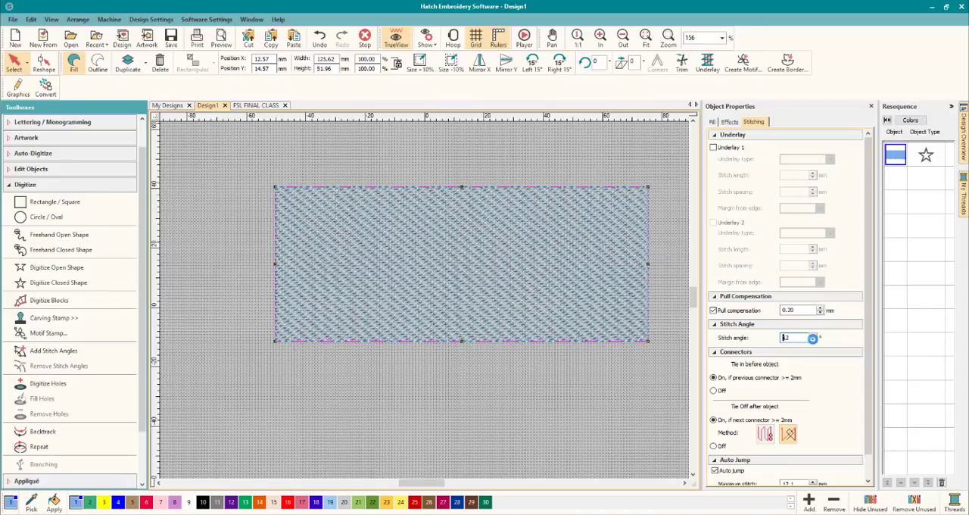
left_click(813, 339)
left_click(813, 339)
left_click(812, 339)
left_click(812, 340)
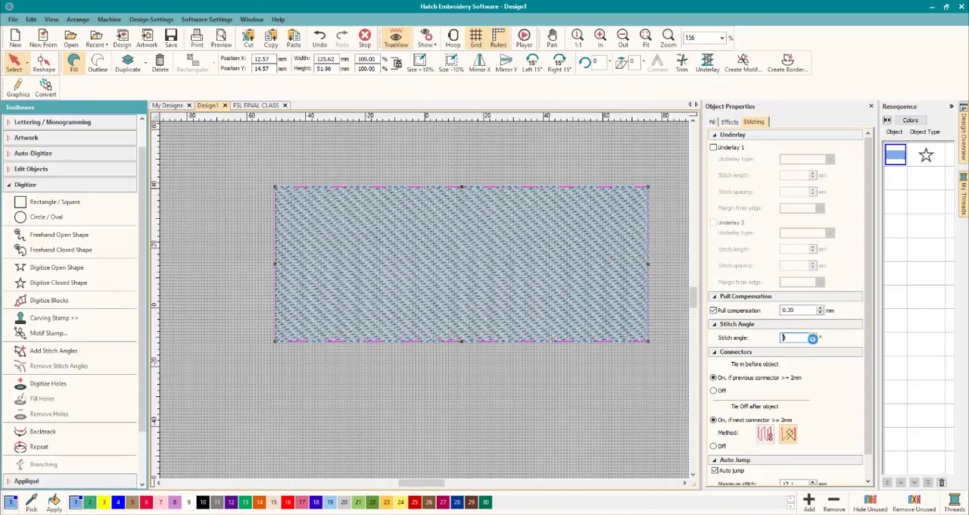
left_click(813, 339)
left_click(812, 340)
left_click(812, 340)
left_click(813, 339)
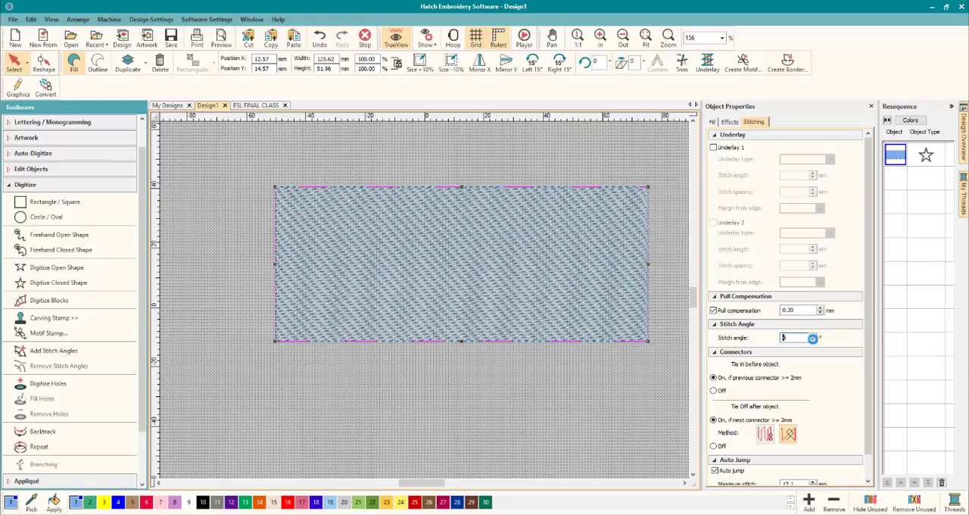
left_click(813, 340)
left_click(813, 339)
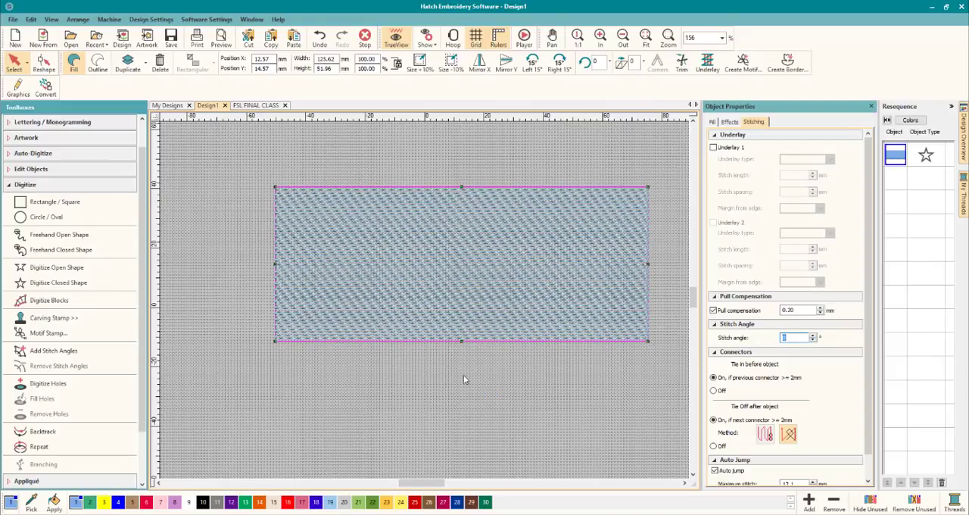
Examine the rectangle's stitch rows and its end edge up close, and reselect it to view its fill settings.
left_click(464, 374)
scroll(429, 322, "up", 3)
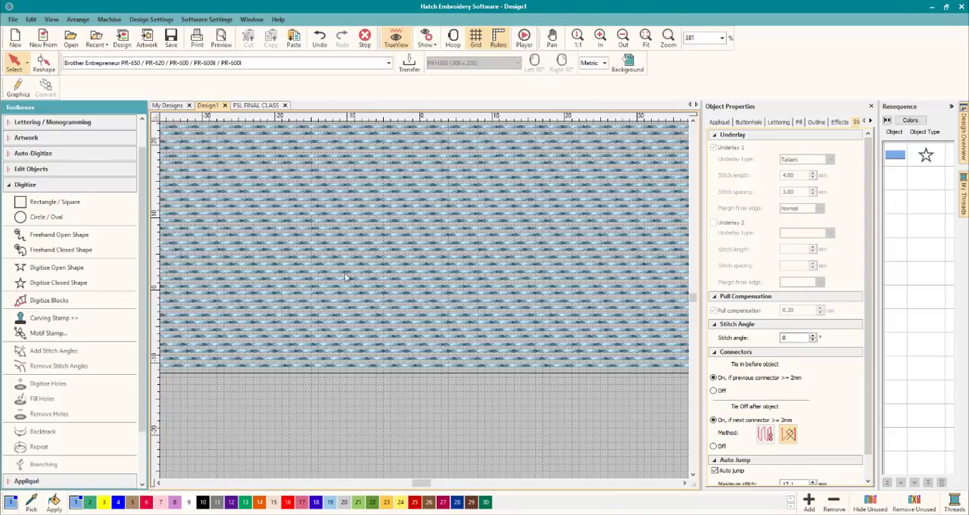
scroll(405, 323, "down", 3)
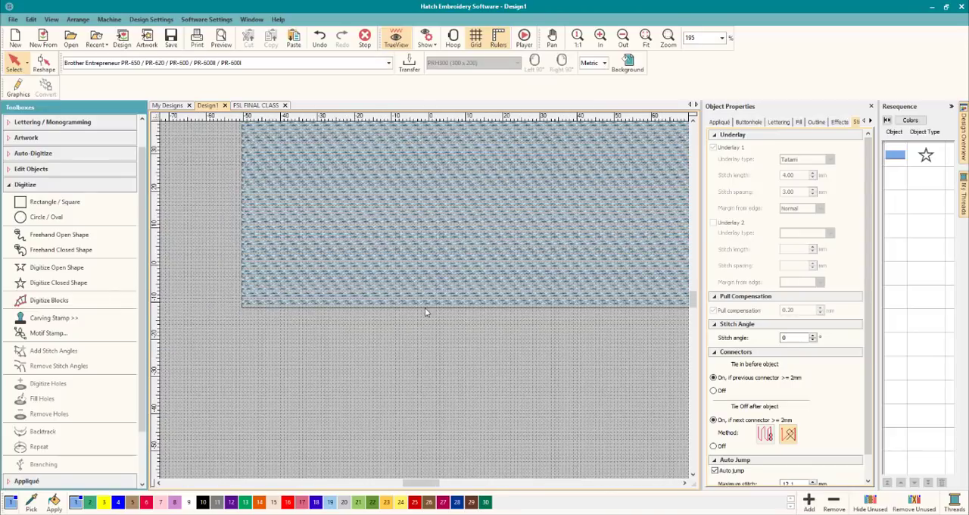
left_click(692, 121)
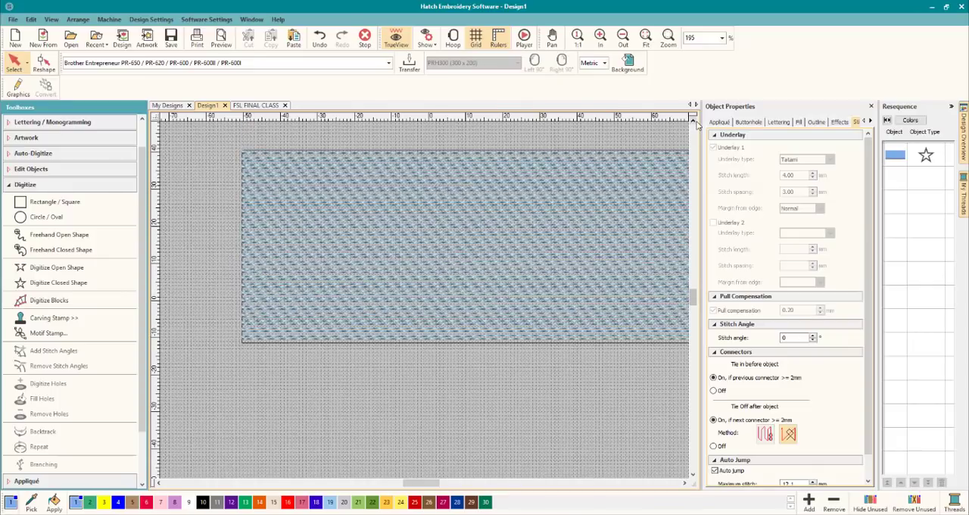
left_click(693, 121)
left_click(684, 482)
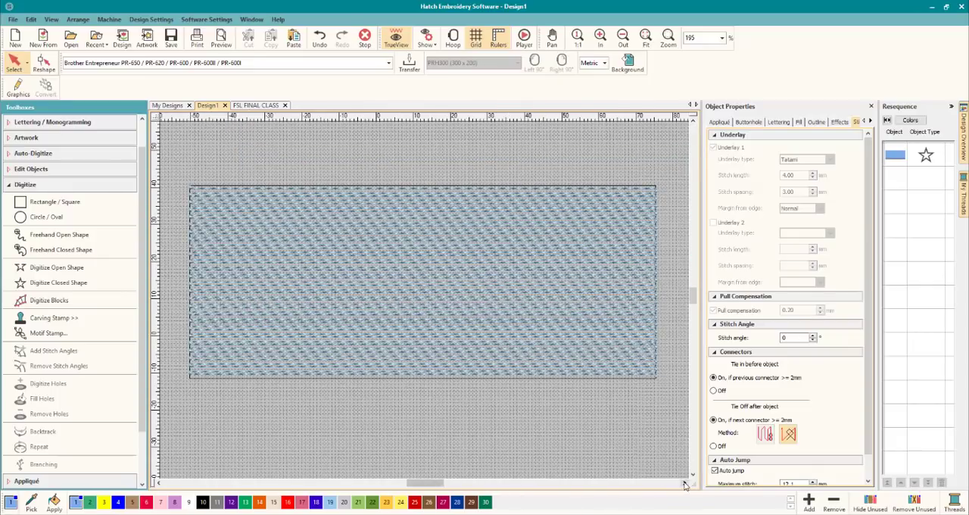
left_click(685, 482)
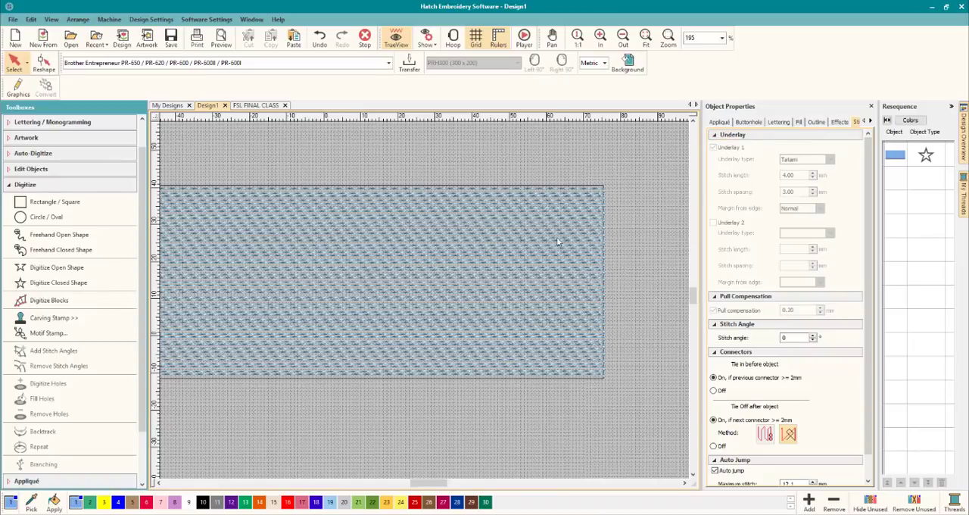
left_click(207, 202)
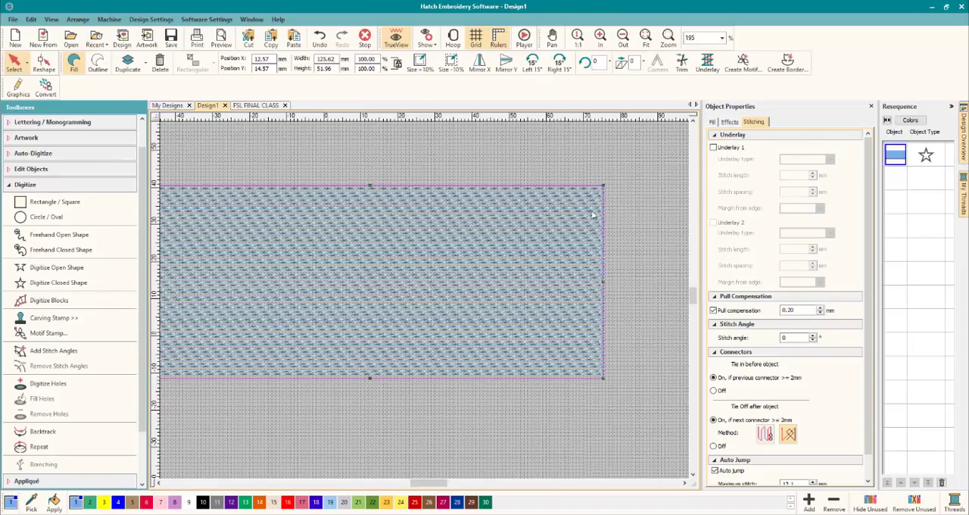
left_click(712, 123)
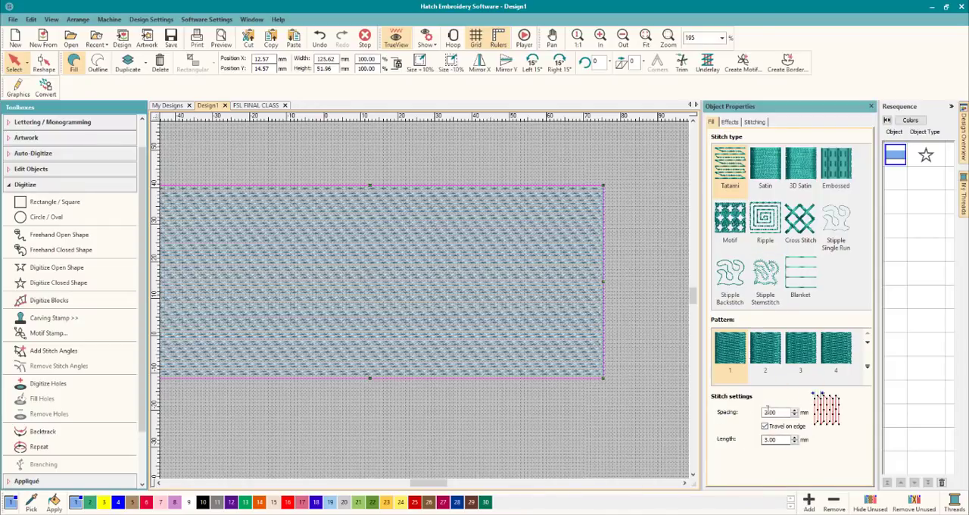
Switch the rectangle's Travel on edge option off and back on.
left_click(157, 482)
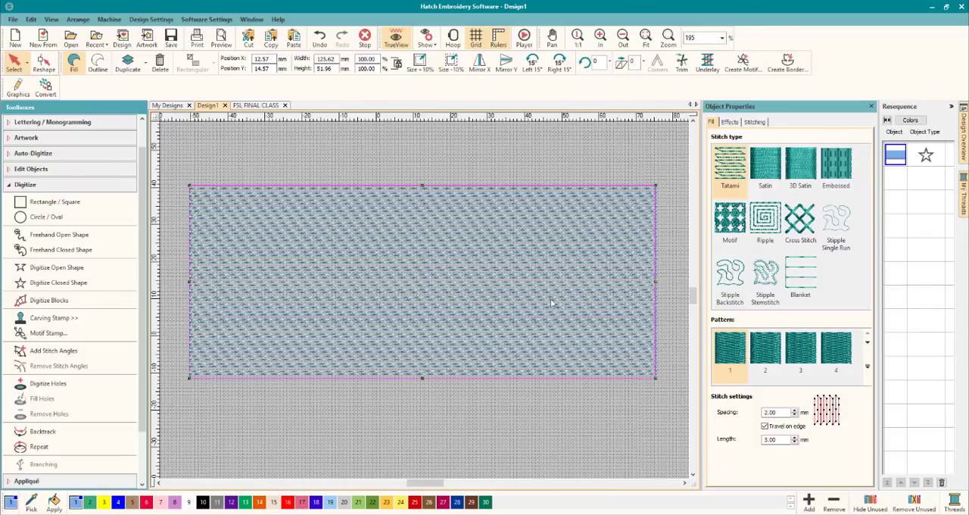
left_click(764, 426)
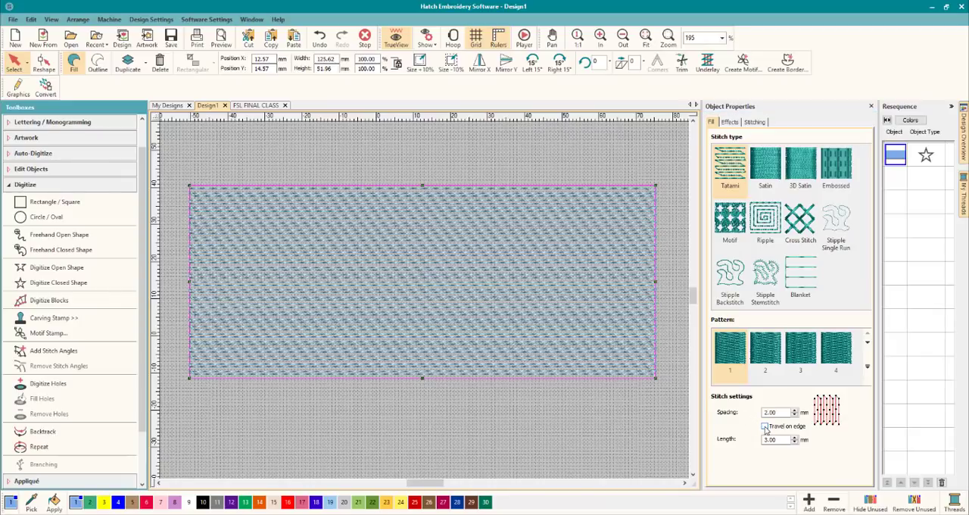
left_click(764, 426)
Copy the Tatami-filled rectangle and paste the duplicate directly on top of the original.
right_click(370, 251)
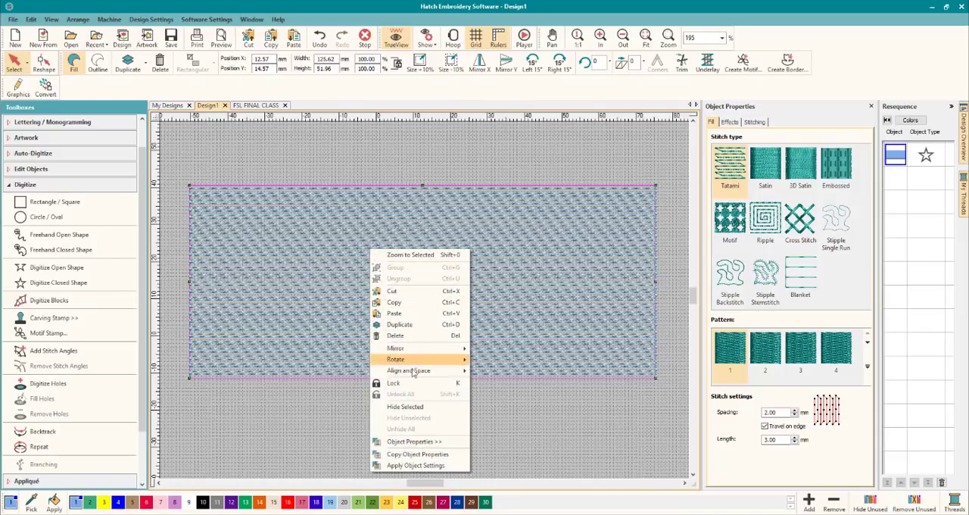
key("Escape")
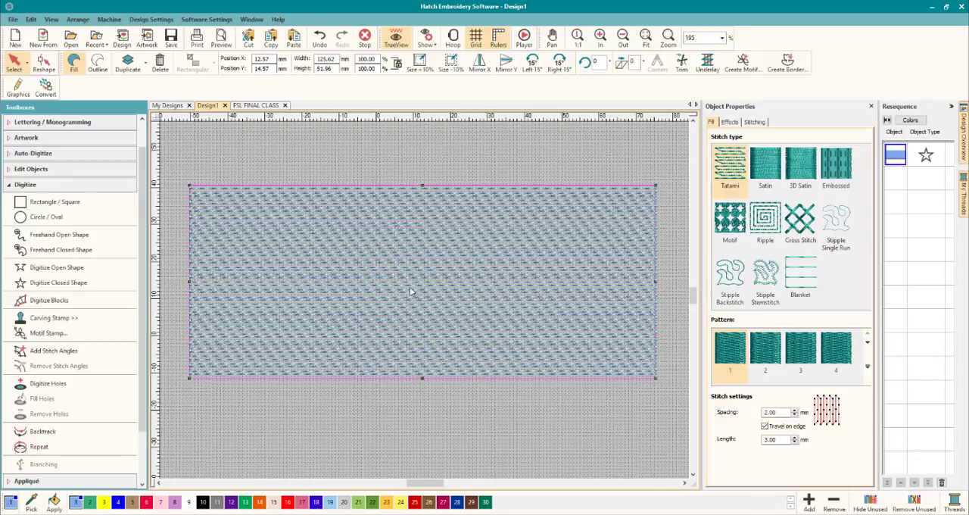
right_click(411, 285)
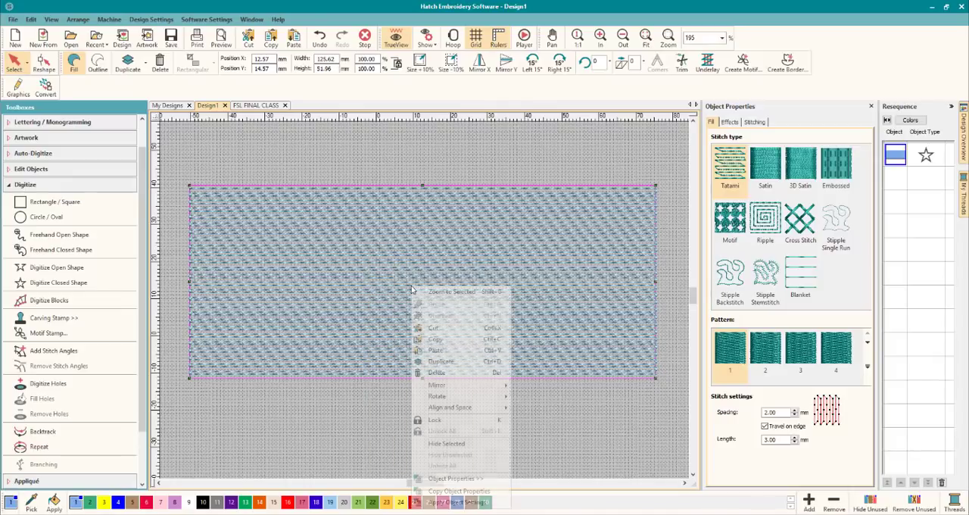
left_click(435, 352)
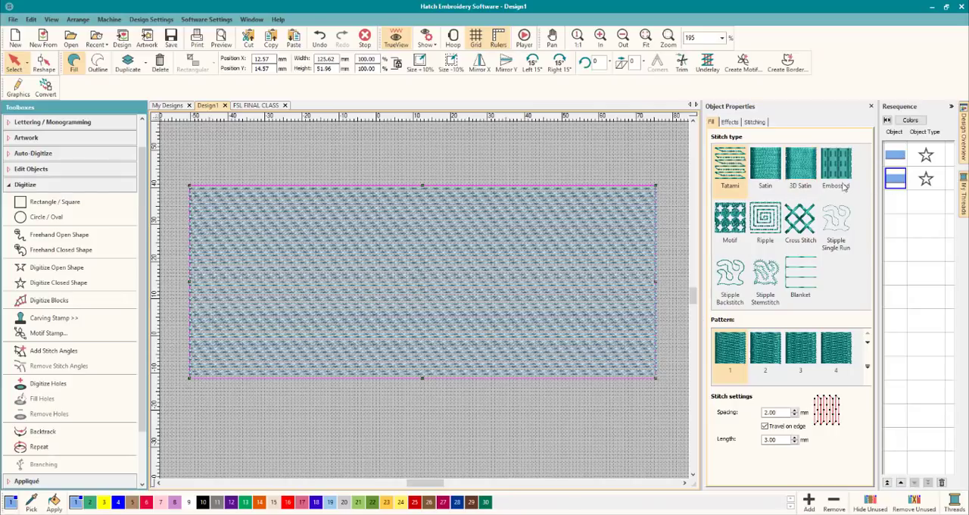
Turn the pasted copy's stitch angle to nearly vertical with Reshape, putting its lower-left corner back in place, and inspect the crossed stitches.
left_click(43, 62)
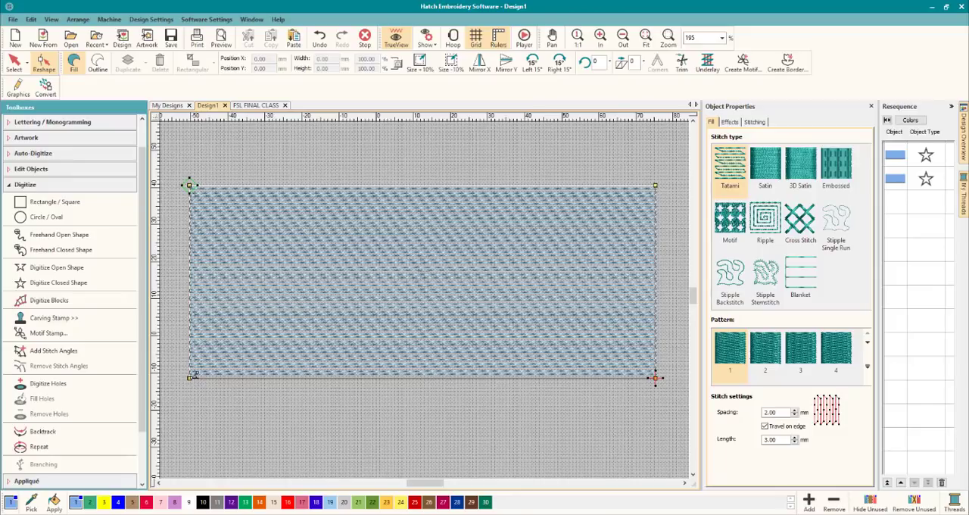
mouse_move(190, 377)
left_mouse_down()
mouse_move(199, 402)
mouse_move(190, 377)
left_mouse_up()
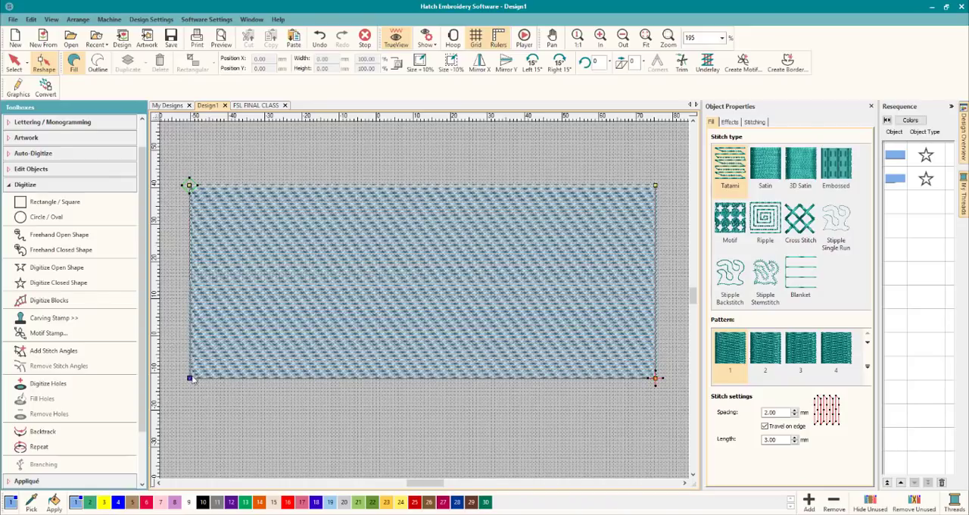
left_click_drag(191, 377, 222, 439)
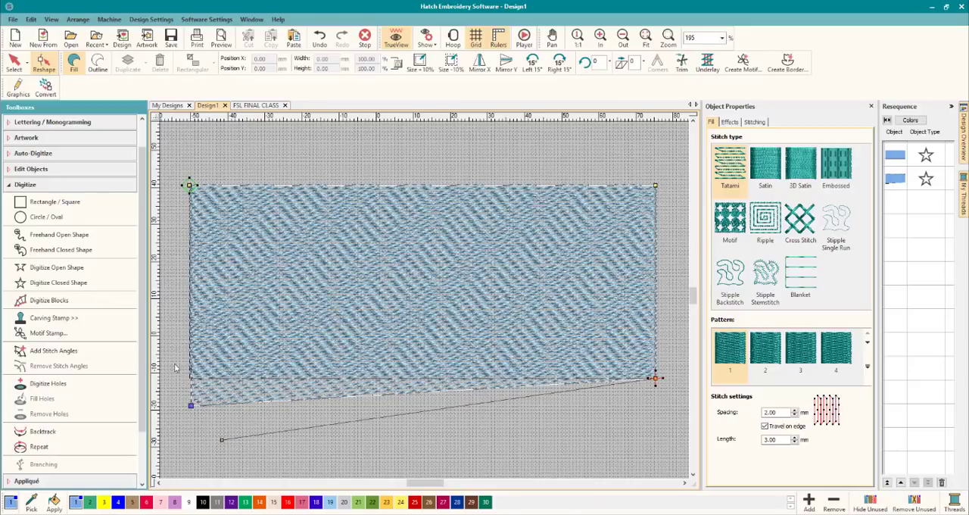
left_click_drag(191, 407, 190, 377)
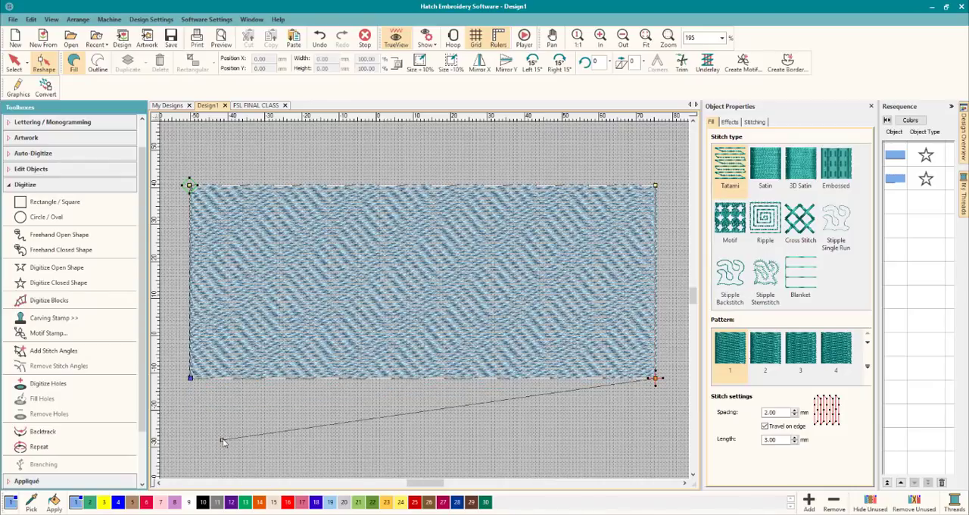
left_click_drag(222, 439, 659, 140)
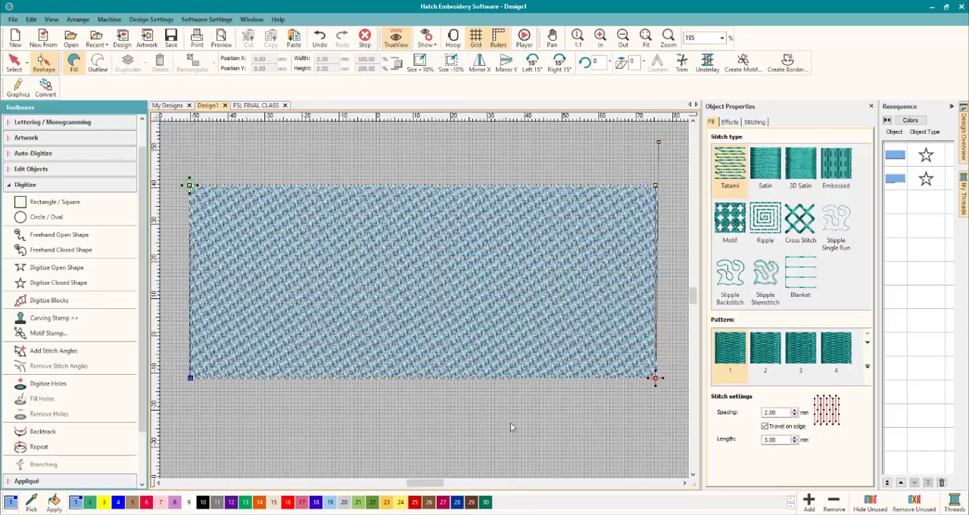
scroll(385, 322, "up", 5)
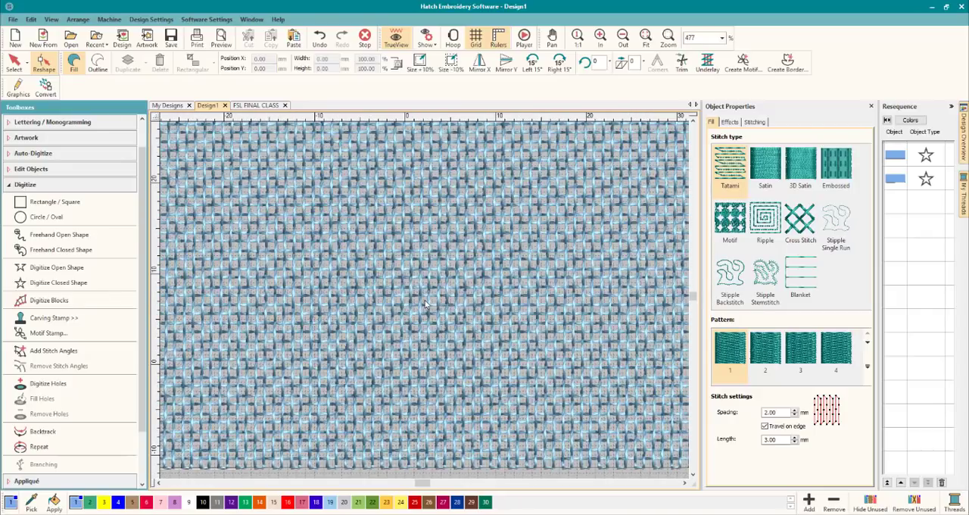
scroll(425, 304, "down", 6)
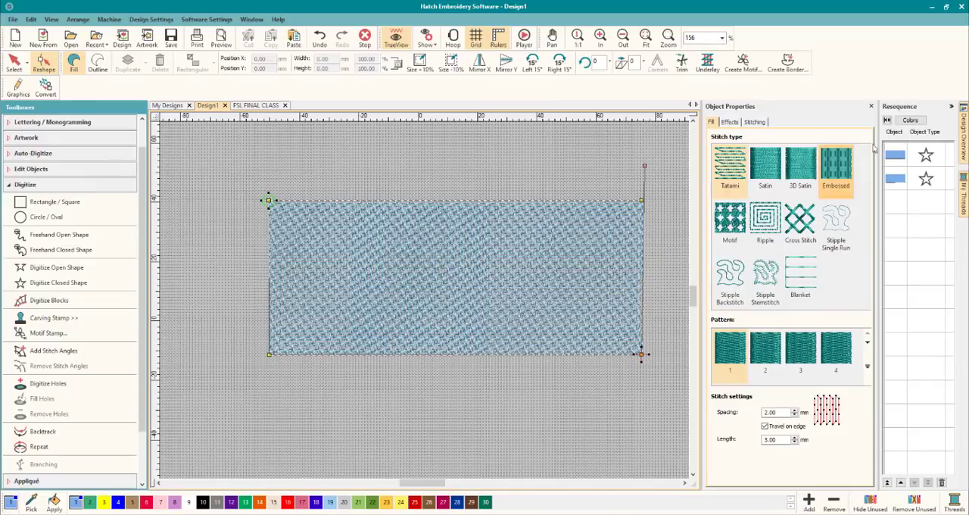
Move the first rectangle's stitching start point to its upper-right corner with Reshape.
left_click(895, 155)
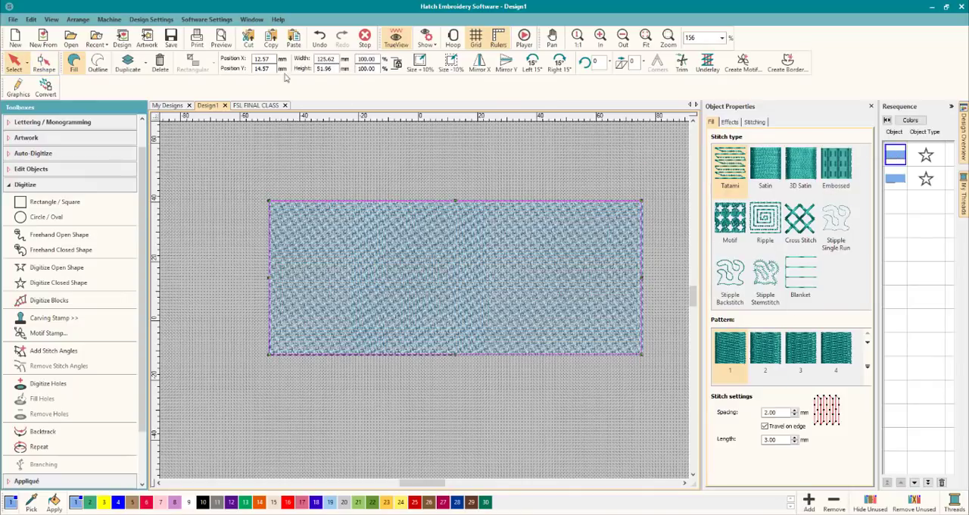
left_click(46, 62)
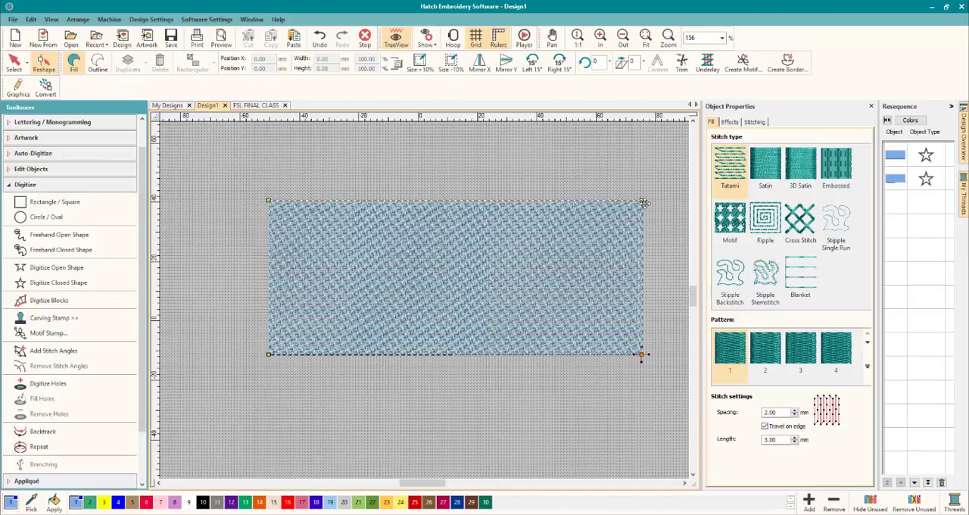
left_click(894, 155)
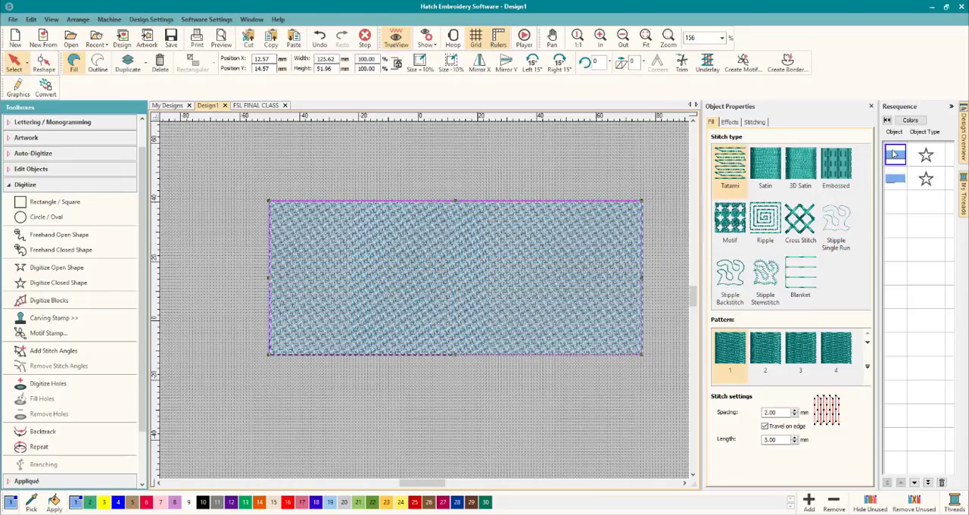
Move the second rectangle's stitching start point to its upper-right corner with Reshape.
left_click(894, 179)
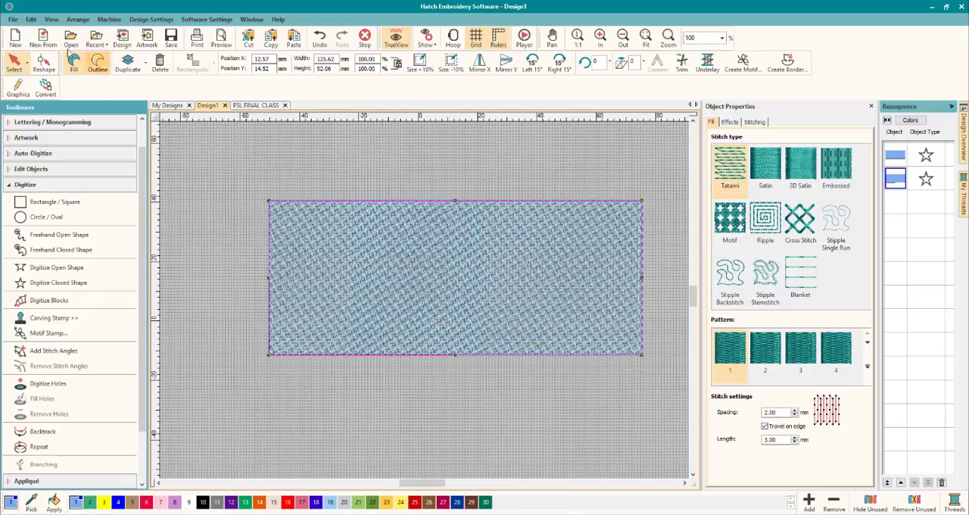
left_click(44, 64)
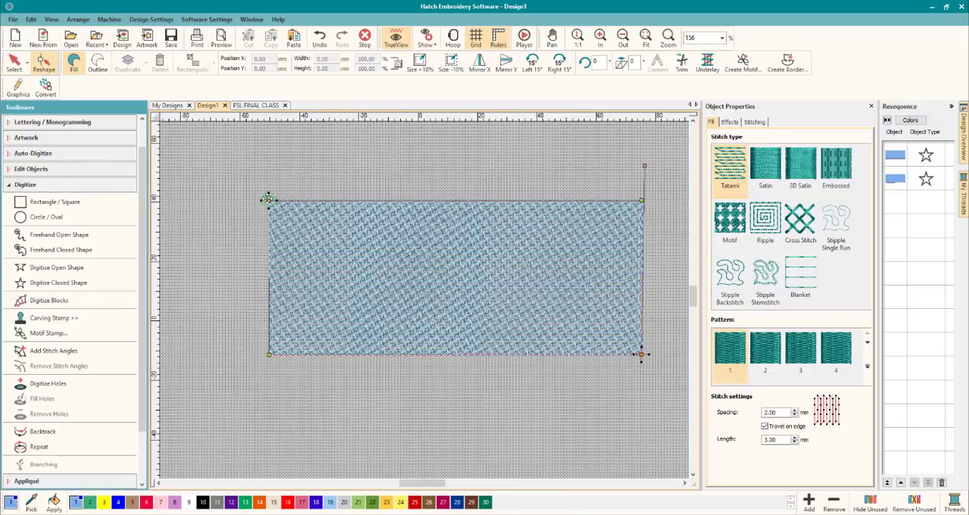
left_click(642, 203)
Paste another copy of the original horizontal-stitch rectangle in place as a third layer.
left_click(896, 182)
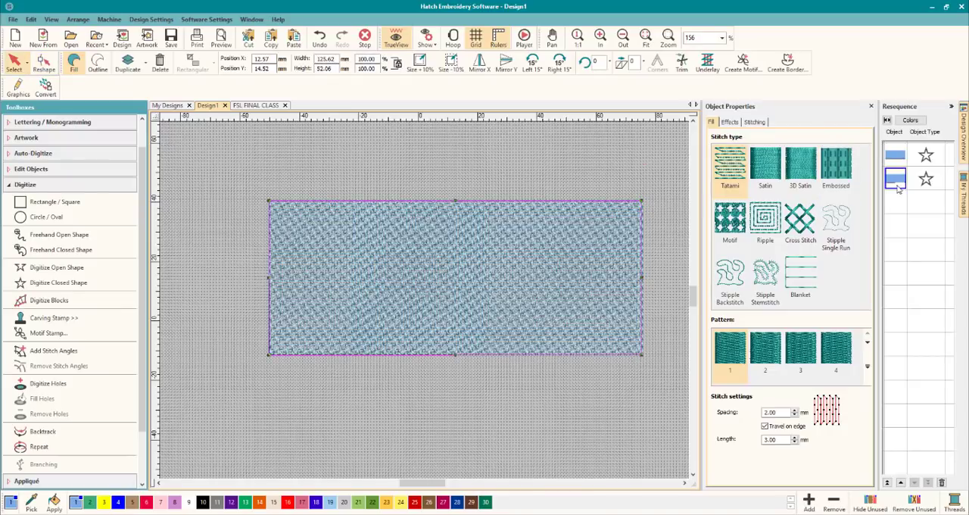
right_click(372, 243)
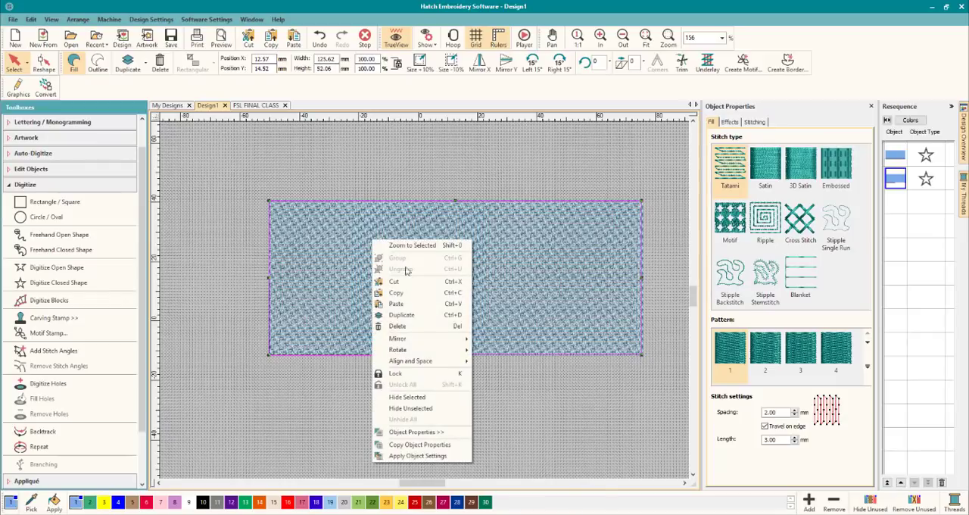
left_click(408, 305)
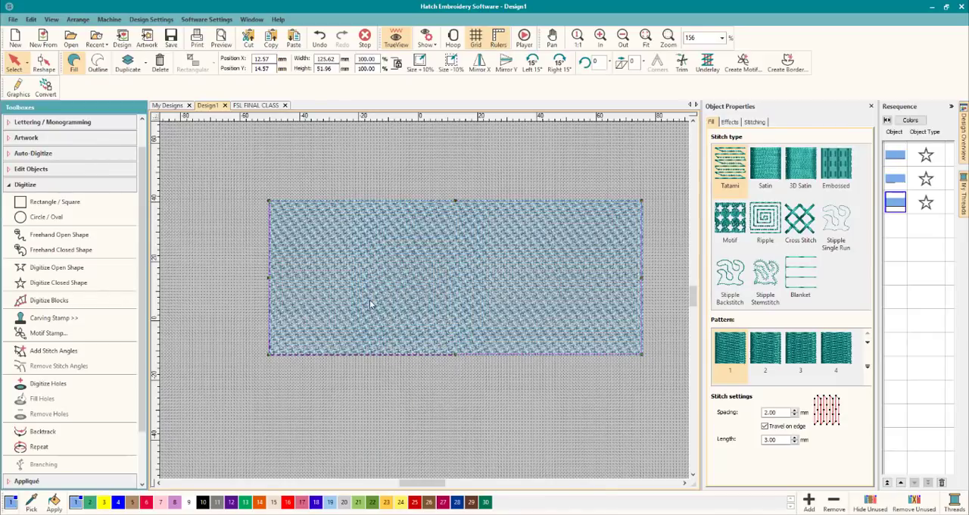
Reshape the third rectangle to pull its stitch-angle handles clear of the corners, placing its end point at the lower-right and start point at the upper-right corner.
left_click(44, 63)
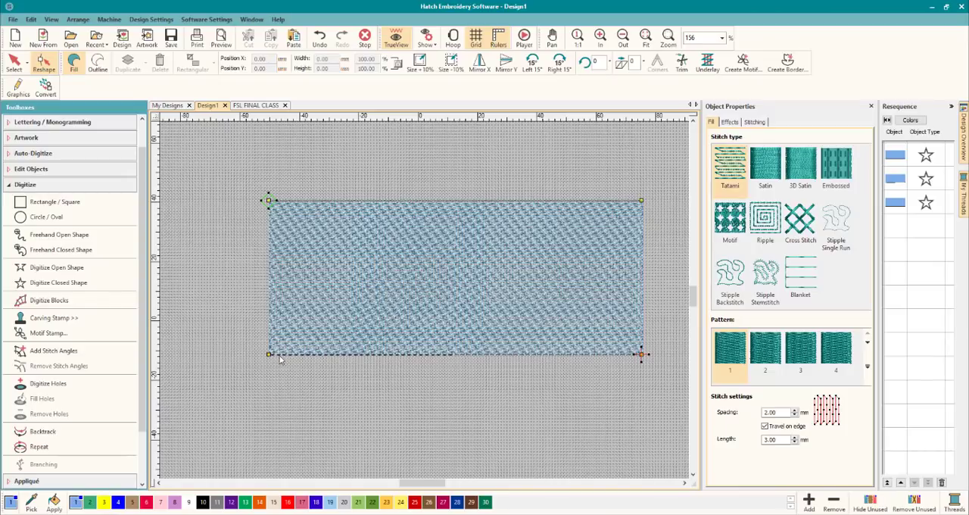
mouse_move(273, 353)
left_mouse_down()
mouse_move(276, 409)
mouse_move(270, 354)
left_mouse_up()
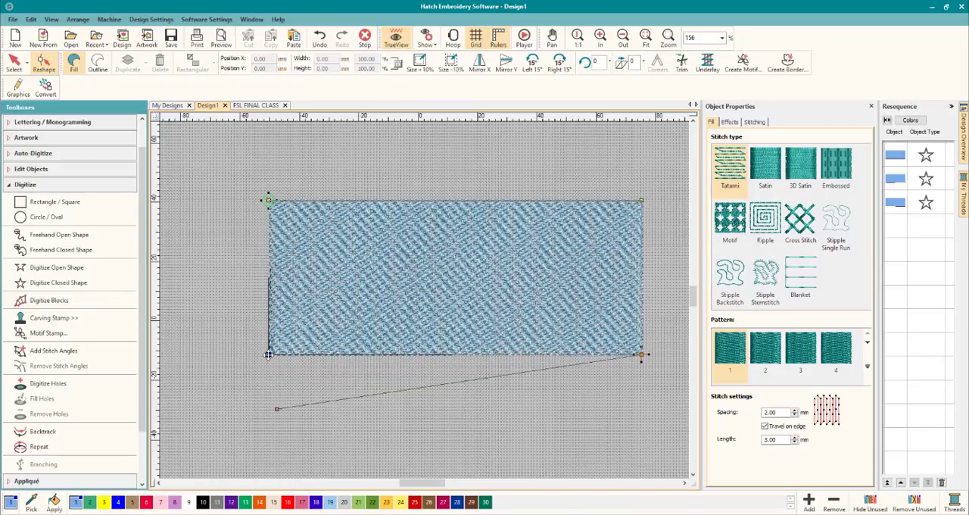
left_click(269, 356)
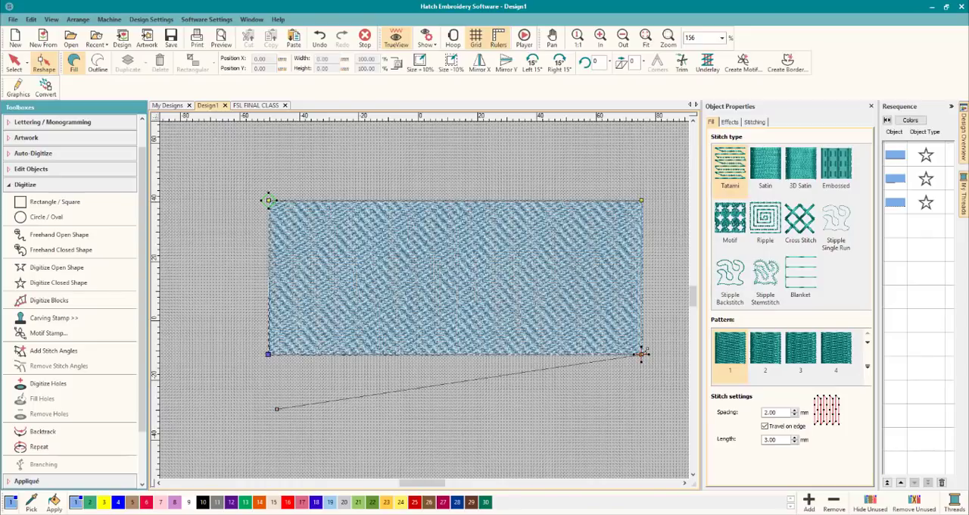
left_click_drag(642, 354, 641, 376)
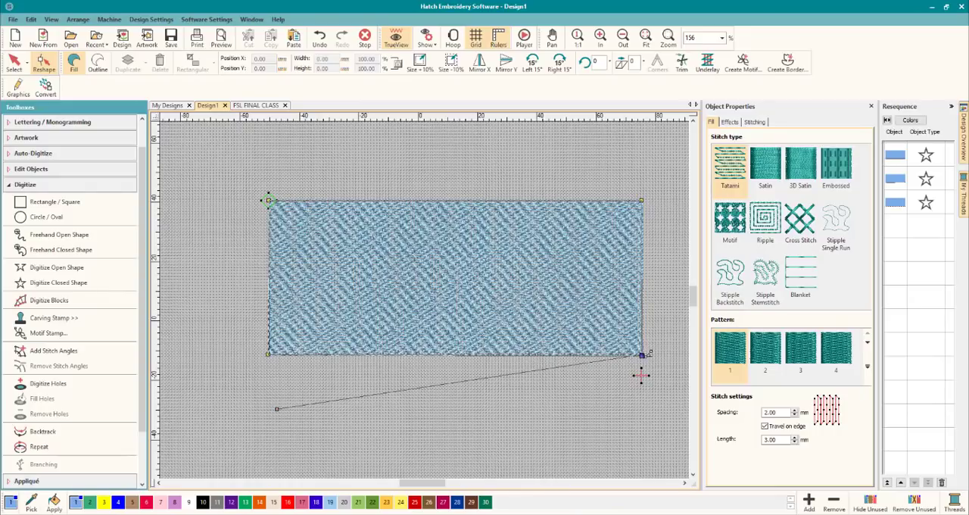
left_click_drag(642, 354, 641, 376)
left_click_drag(646, 326, 641, 355)
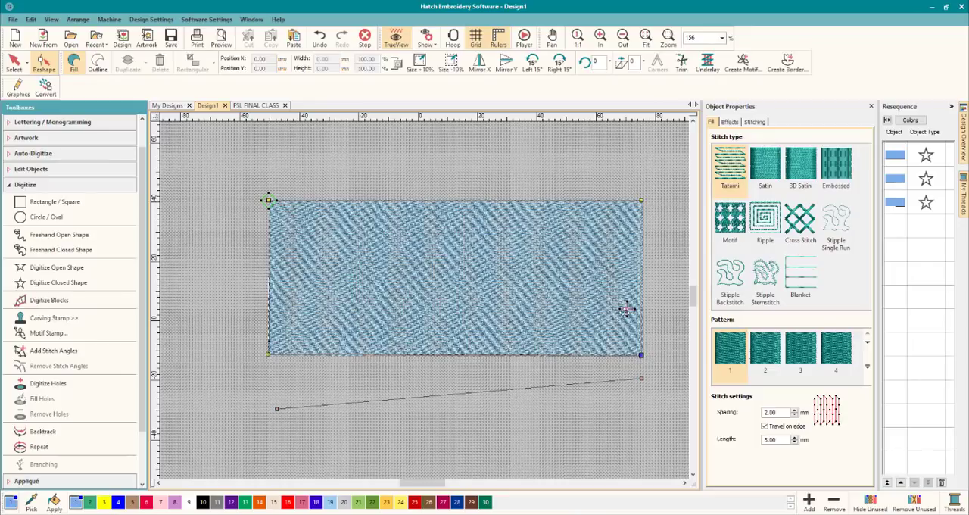
left_click(640, 355)
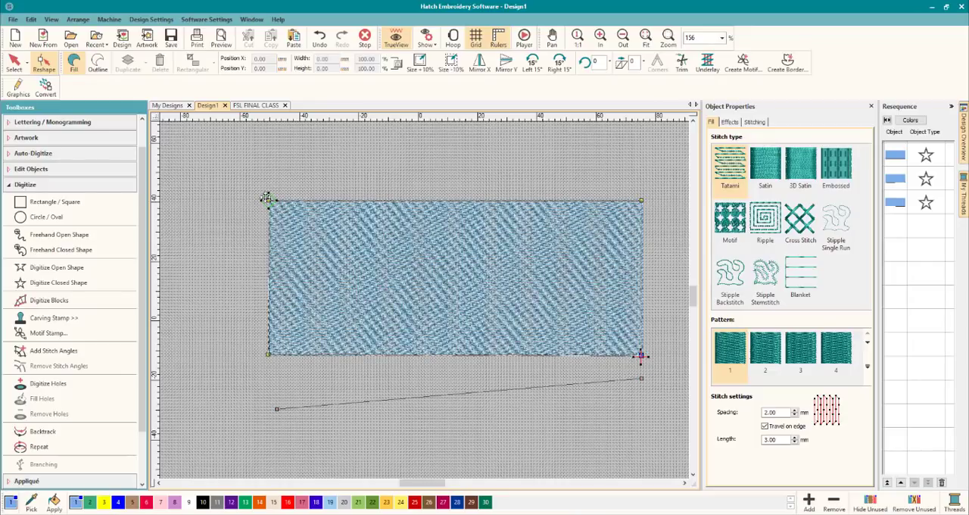
left_click_drag(633, 203, 640, 201)
Turn the third rectangle's stitch angle to a diagonal rising towards the upper right and inspect the layered mesh up close.
left_click_drag(641, 380, 532, 153)
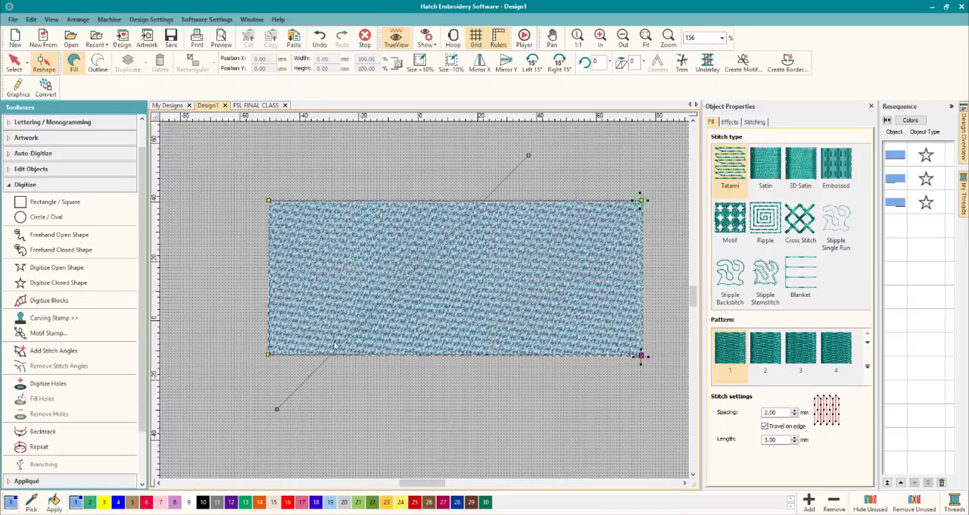
left_click_drag(277, 409, 246, 396)
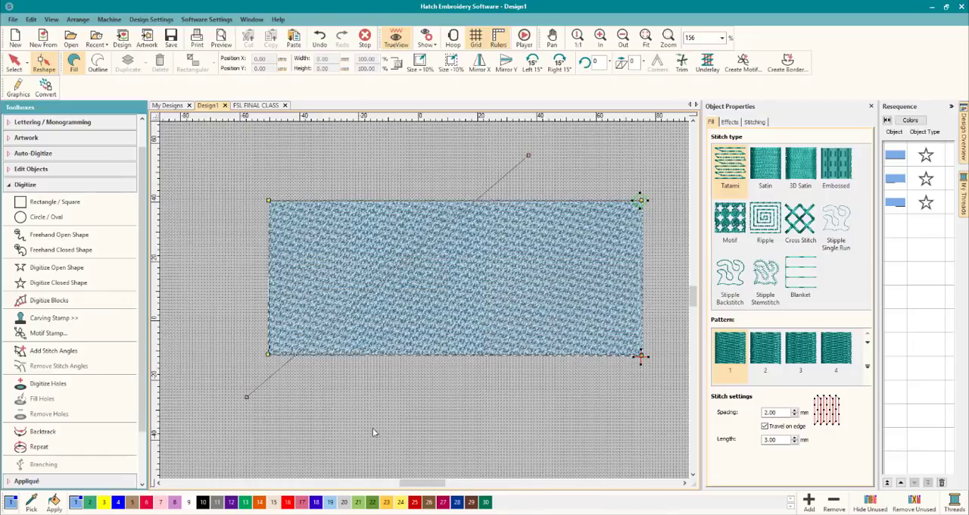
left_click(13, 62)
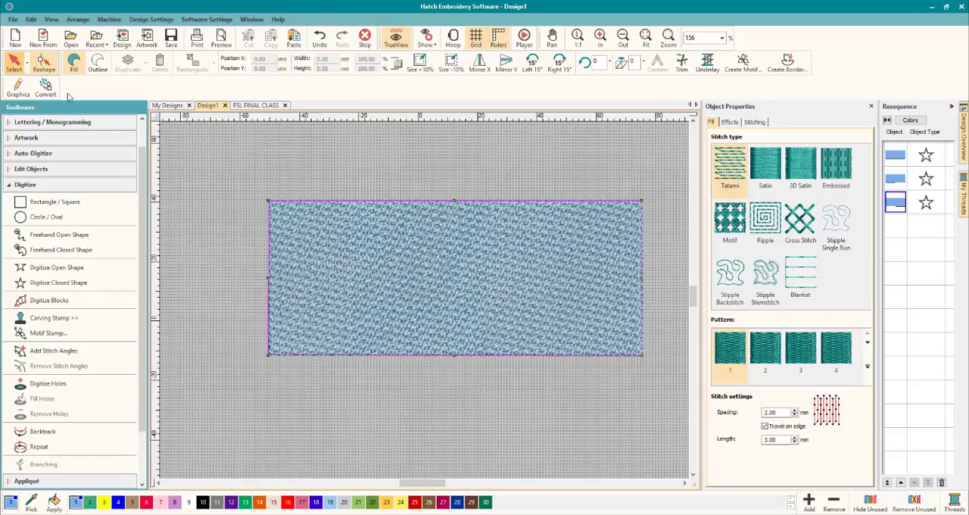
scroll(461, 286, "up", 10)
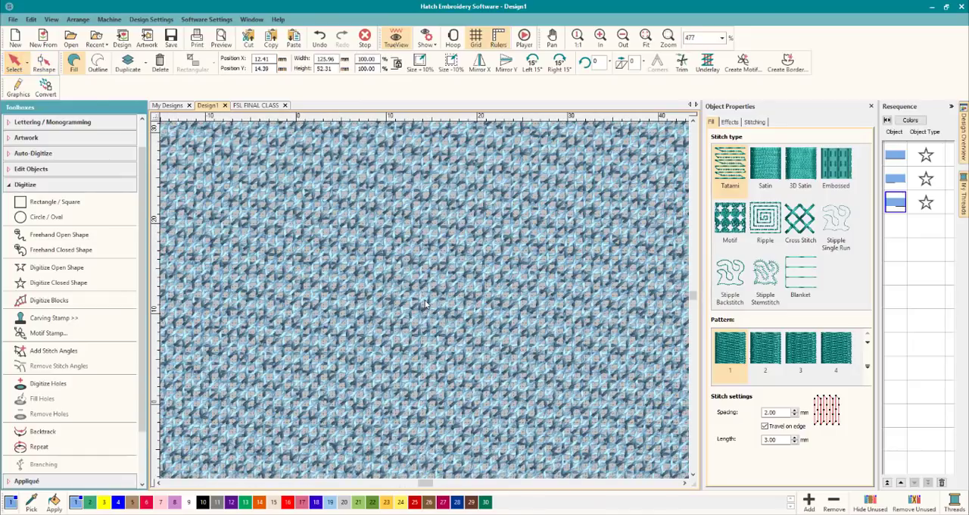
scroll(425, 304, "up", 4)
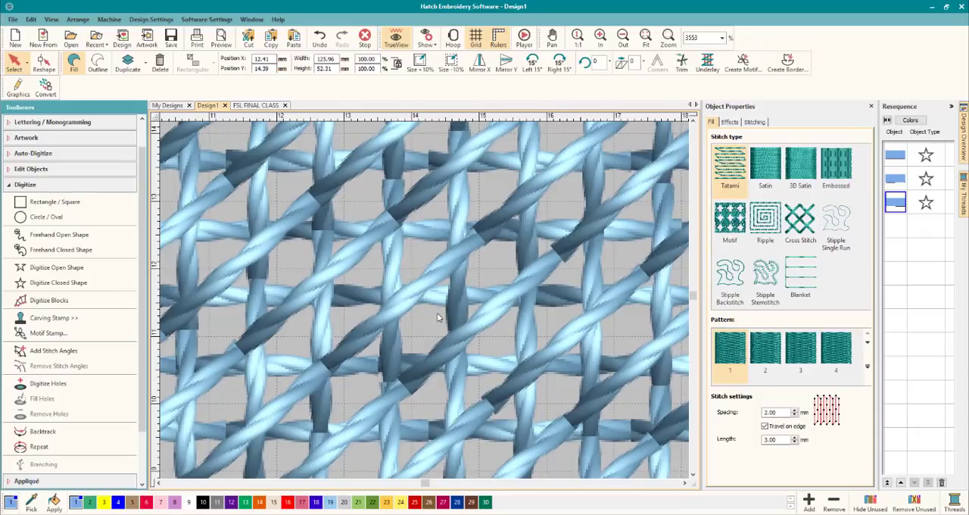
scroll(437, 318, "down", 1)
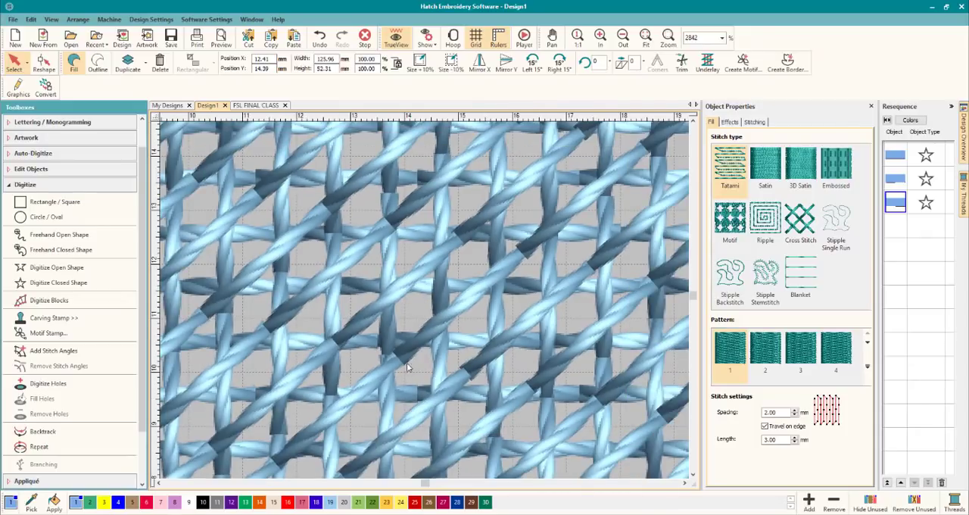
scroll(425, 303, "down", 4)
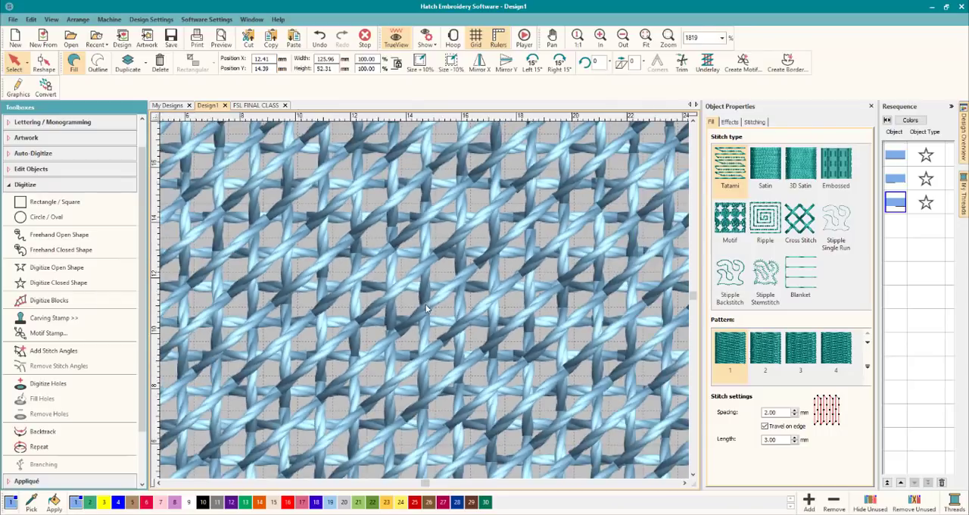
scroll(425, 303, "down", 10)
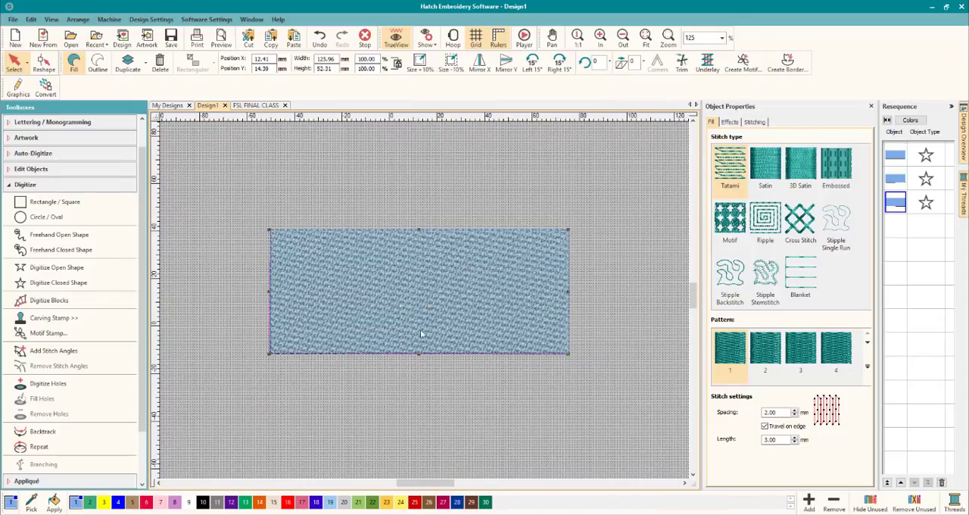
Review each of the three stacked Tatami rectangles in turn and check the top layer's underlay and stitch-angle settings.
scroll(348, 295, "up", 1)
left_click(507, 420)
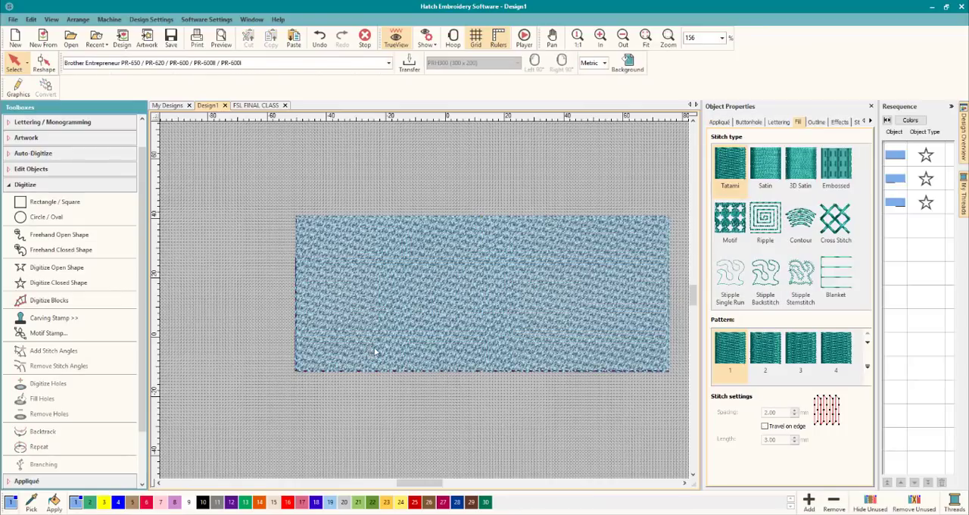
left_click(606, 298)
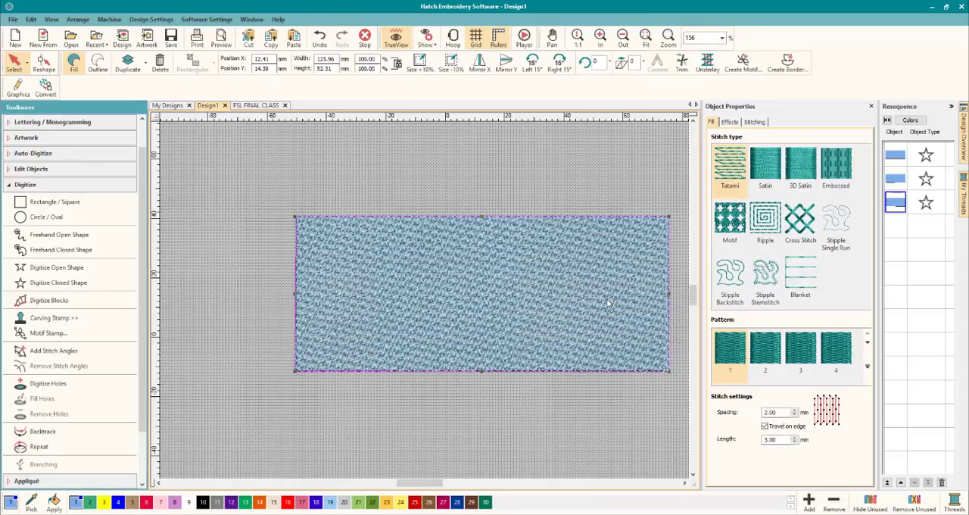
left_click(893, 156)
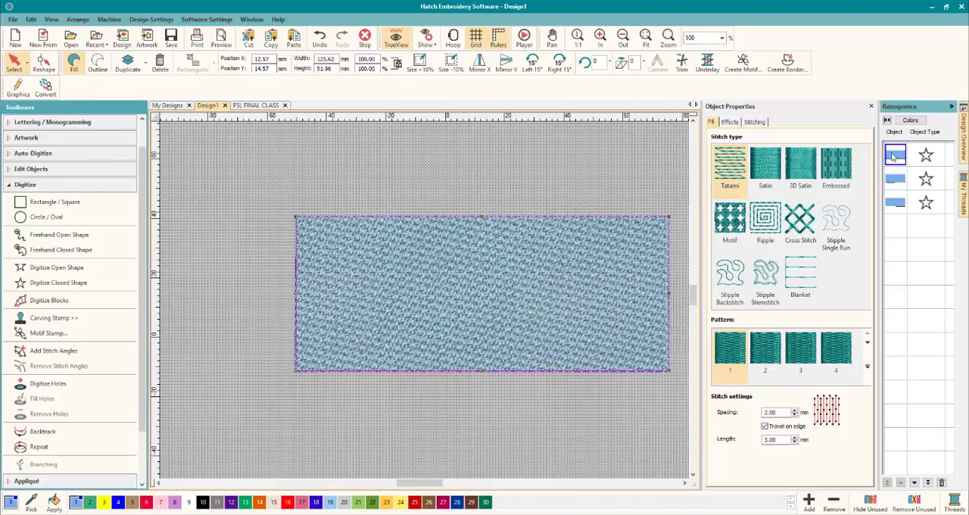
left_click(899, 178)
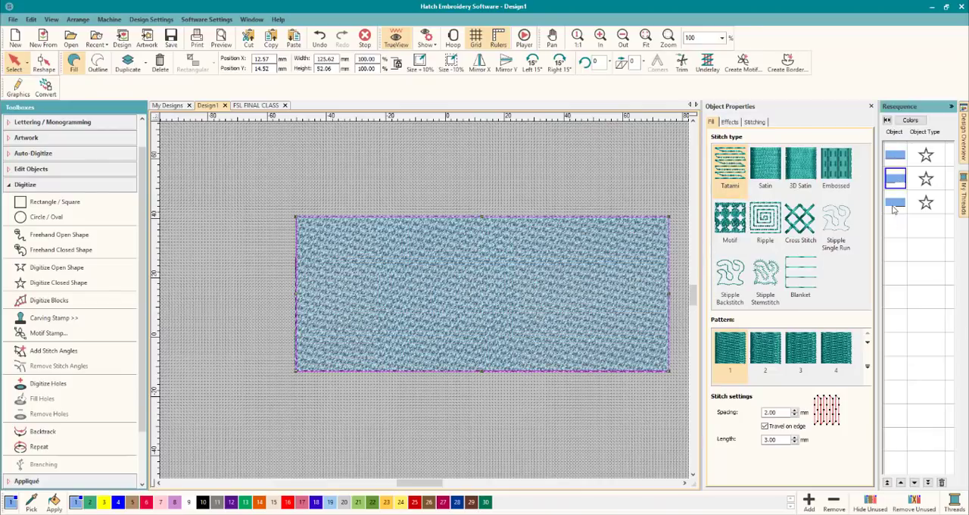
left_click(892, 203)
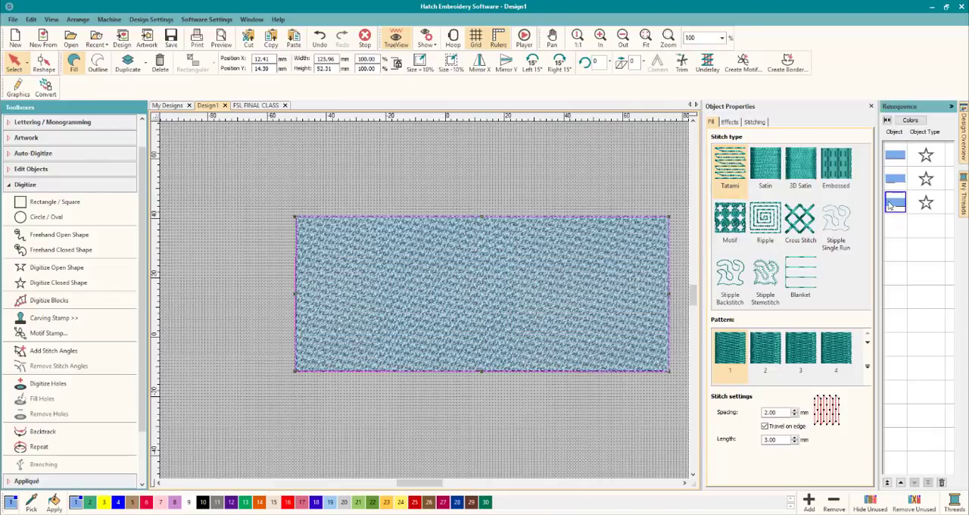
left_click(760, 124)
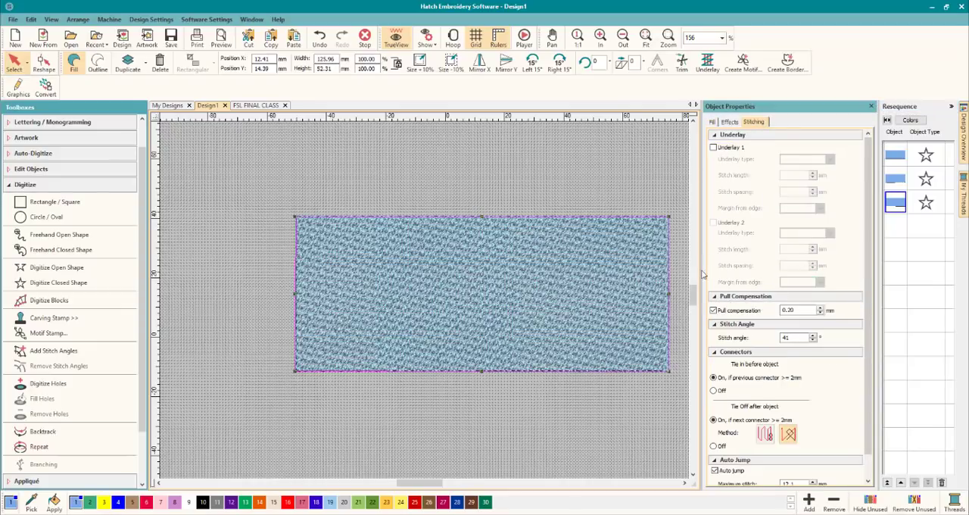
left_click(512, 414)
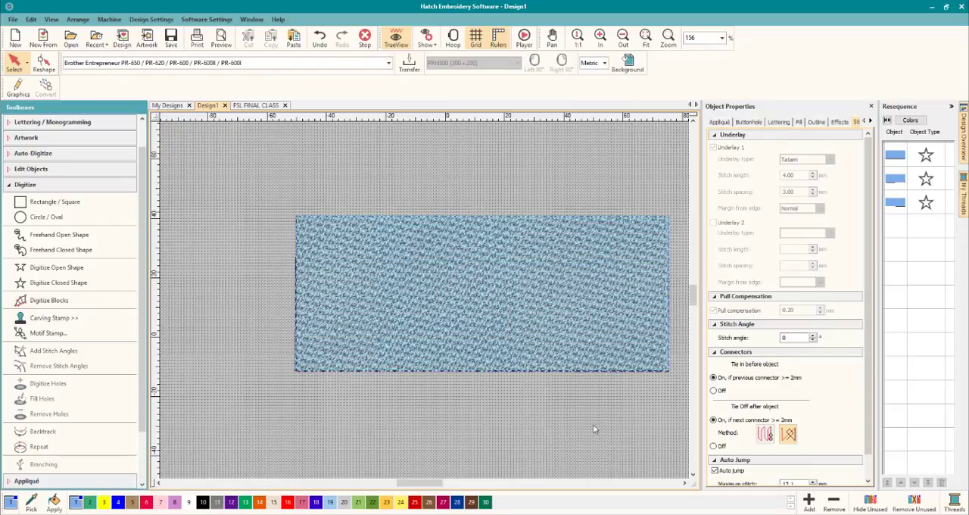
Paste a fourth copy of the rectangle in place and convert it from a fill to a Satin outline.
left_click(685, 483)
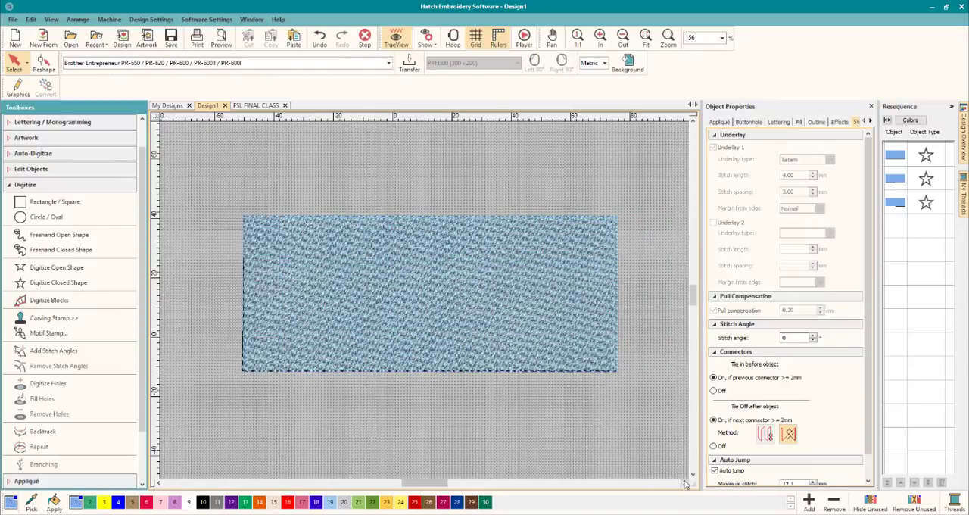
right_click(394, 259)
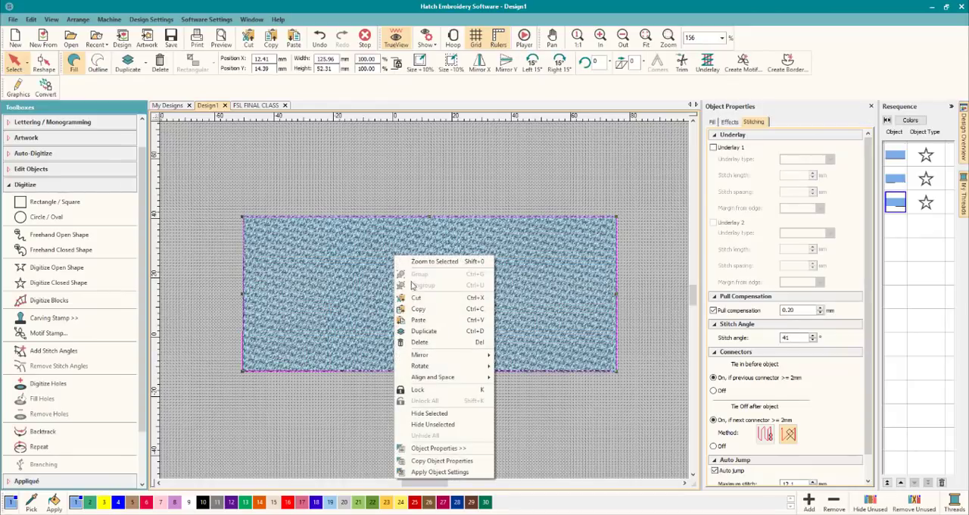
left_click(418, 320)
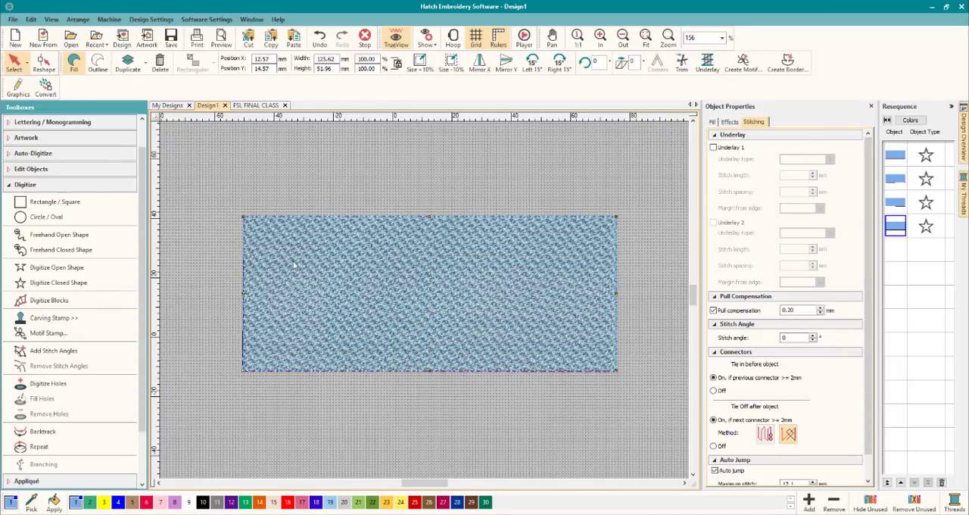
left_click(98, 65)
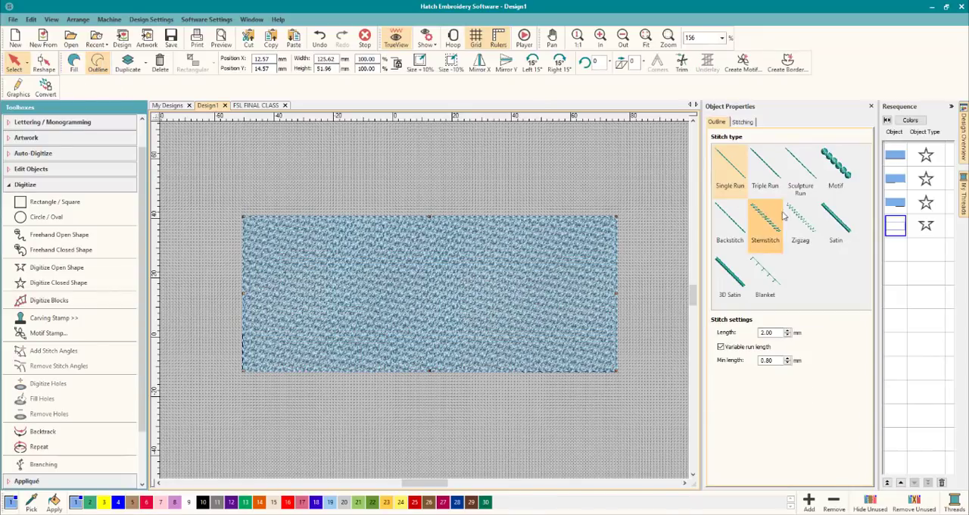
left_click(833, 219)
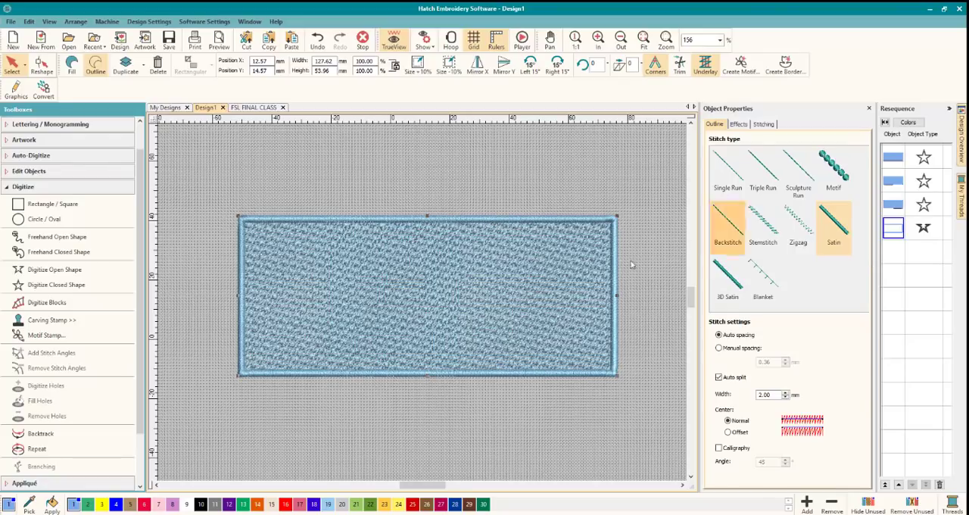
Set the satin border's width to 5.00 mm.
scroll(399, 290, "up", 1)
scroll(399, 289, "up", 3)
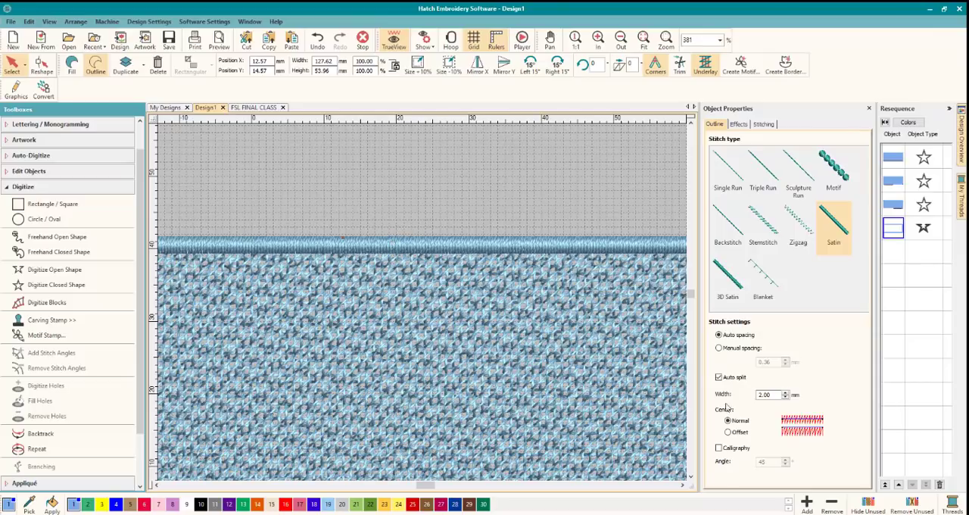
double_click(772, 395)
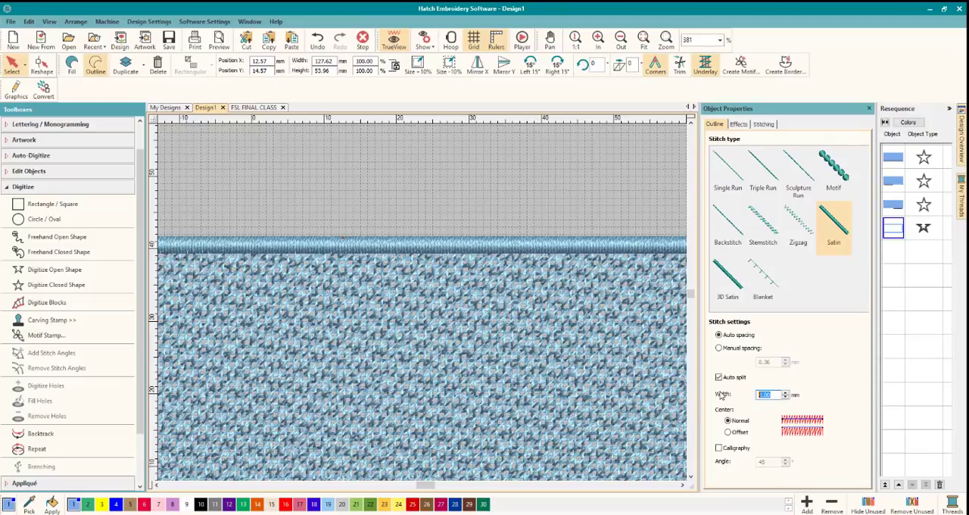
key("Return")
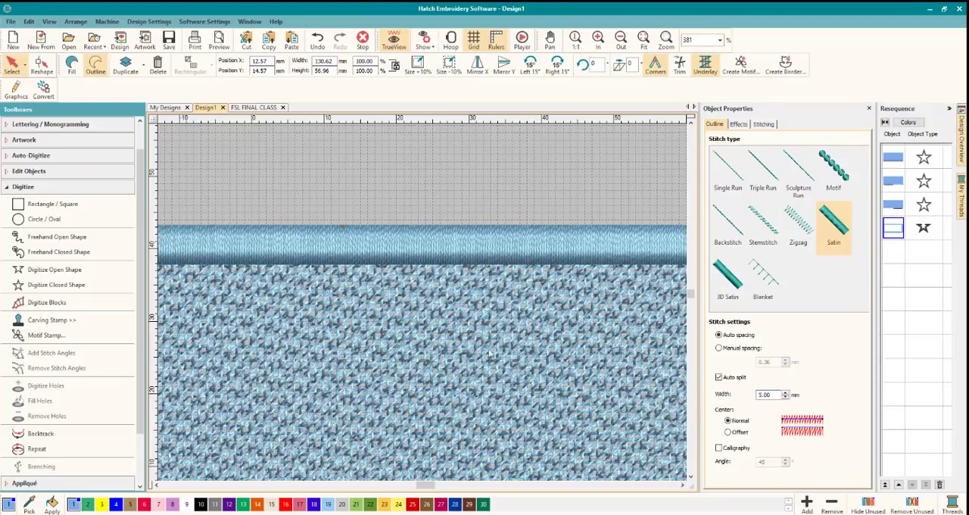
scroll(475, 343, "down", 5)
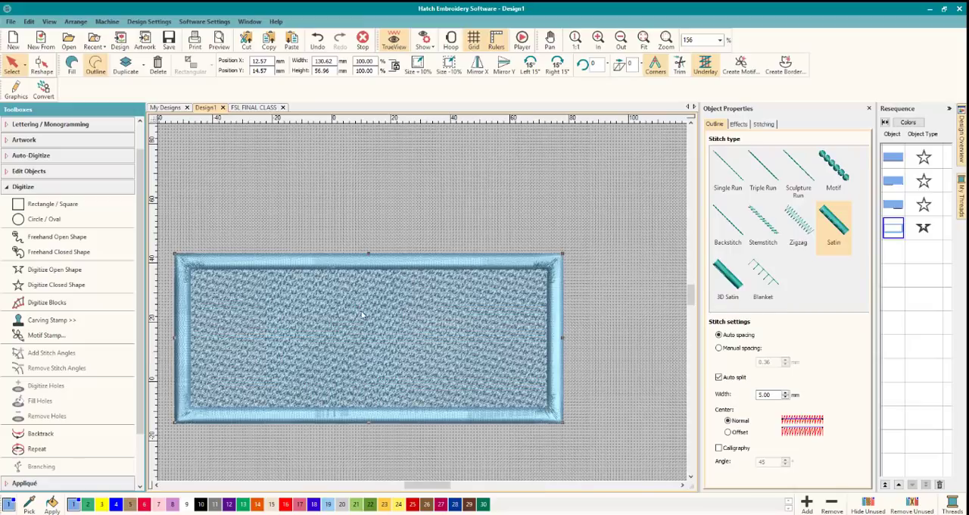
left_click(157, 485)
left_click(157, 484)
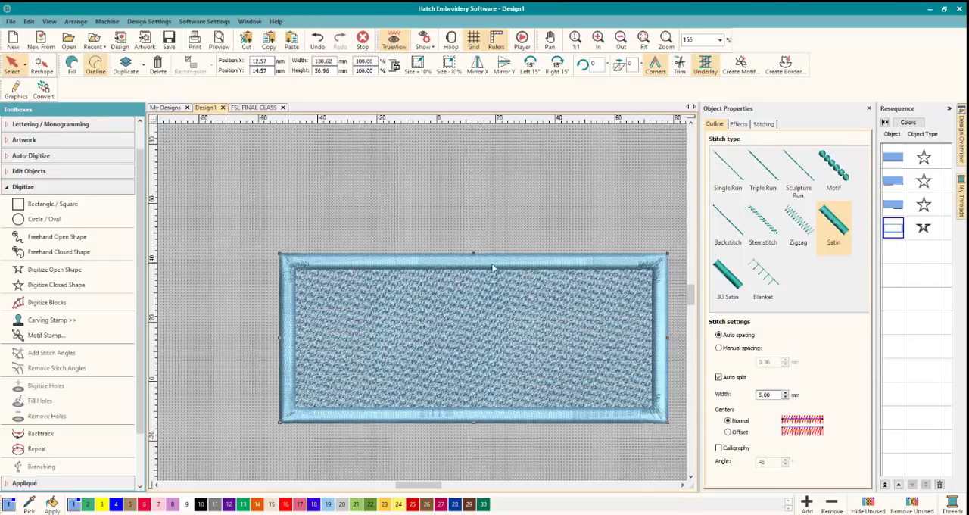
Compare the satin border's underlay settings and overall size with those of the diagonal fill rectangle beneath it.
left_click(766, 125)
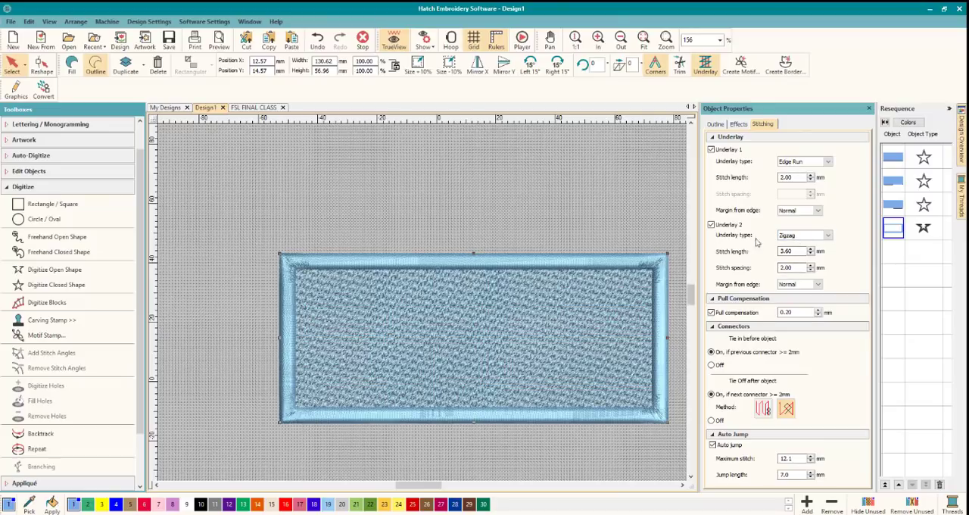
left_click(535, 207)
left_click(429, 260)
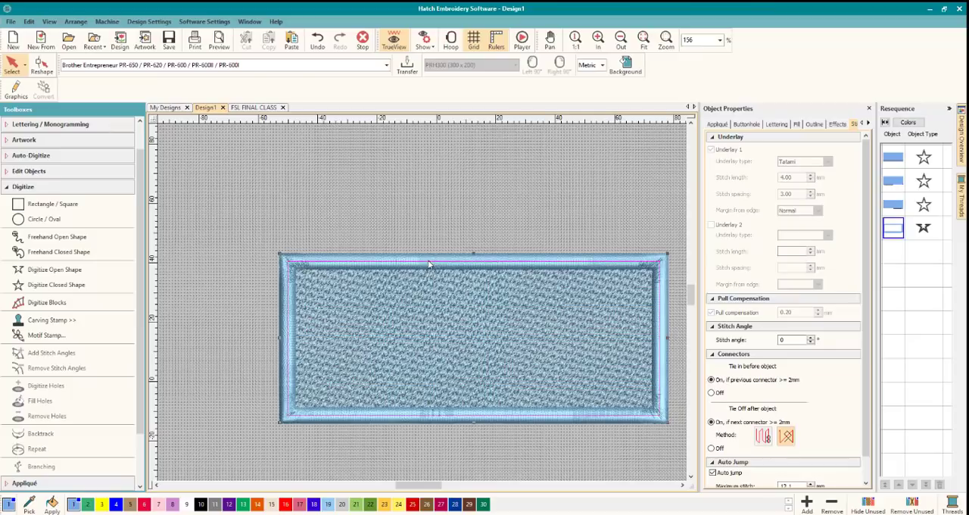
left_click(432, 305)
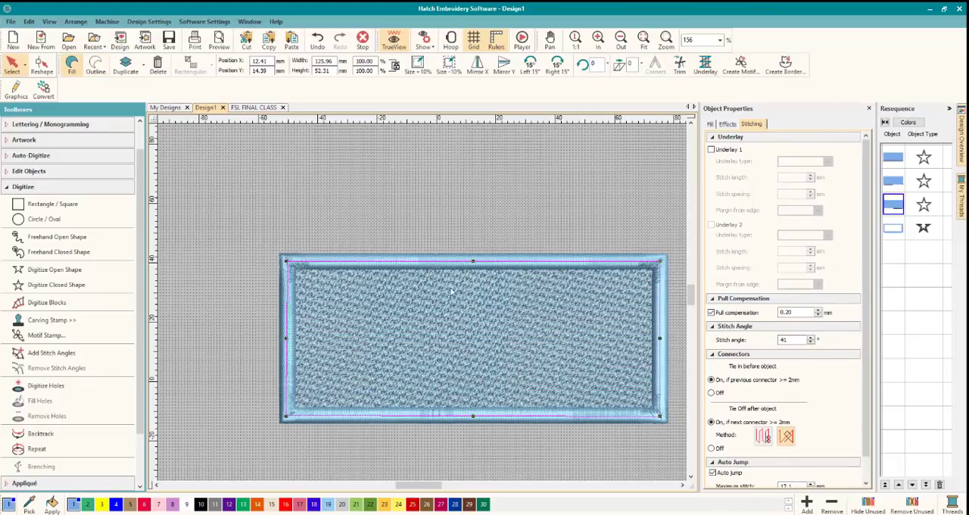
left_click(454, 261)
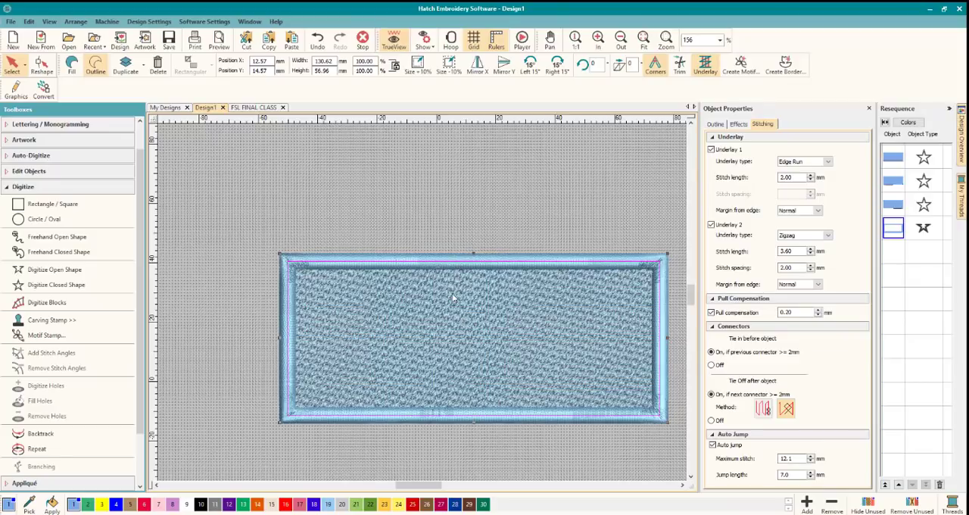
left_click(452, 293)
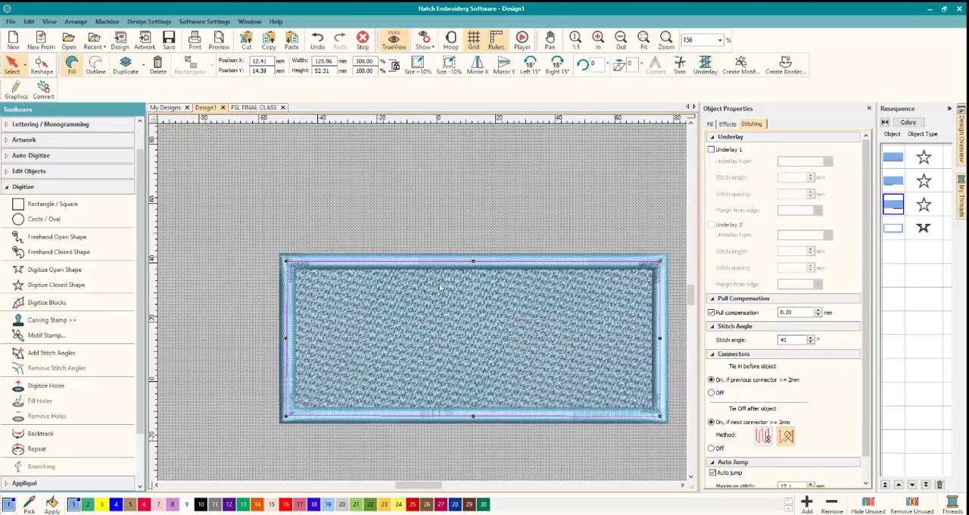
left_click(422, 258)
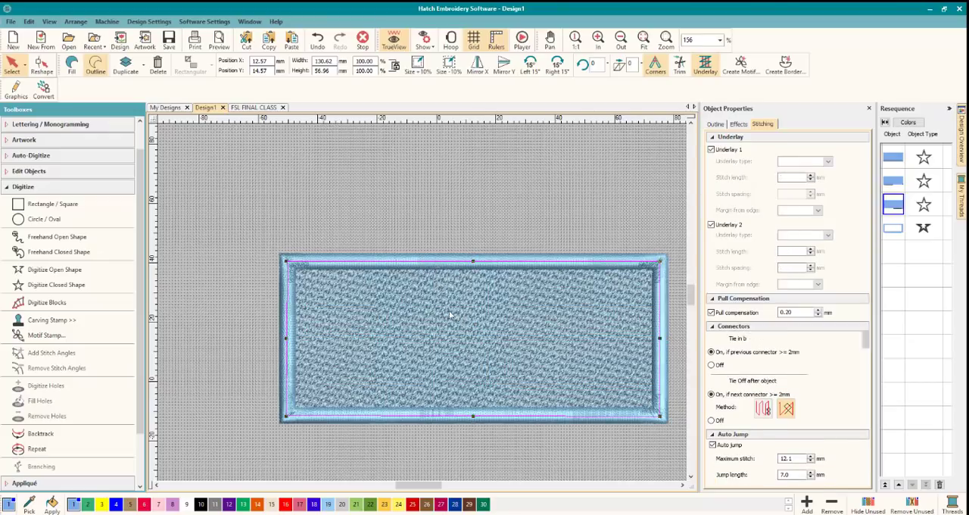
left_click(444, 276)
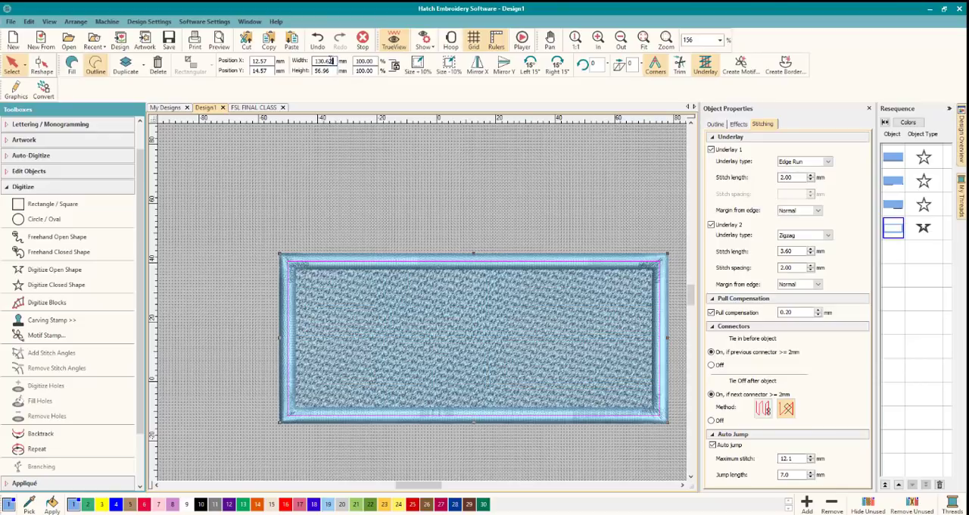
Resize the satin border to 124.54 mm wide and 54.31 mm high.
left_click_drag(333, 62, 301, 64)
type("132")
left_click_drag(331, 71, 321, 71)
type("54")
key("Return")
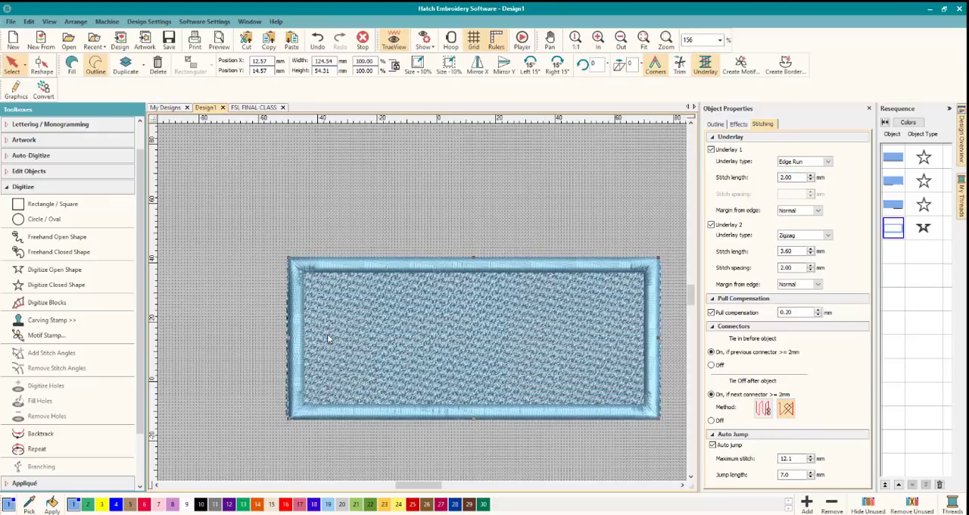
Stretch the satin border's left and right sides outward to cover the fill edges, making it about 126.45 mm wide.
scroll(425, 307, "up", 1)
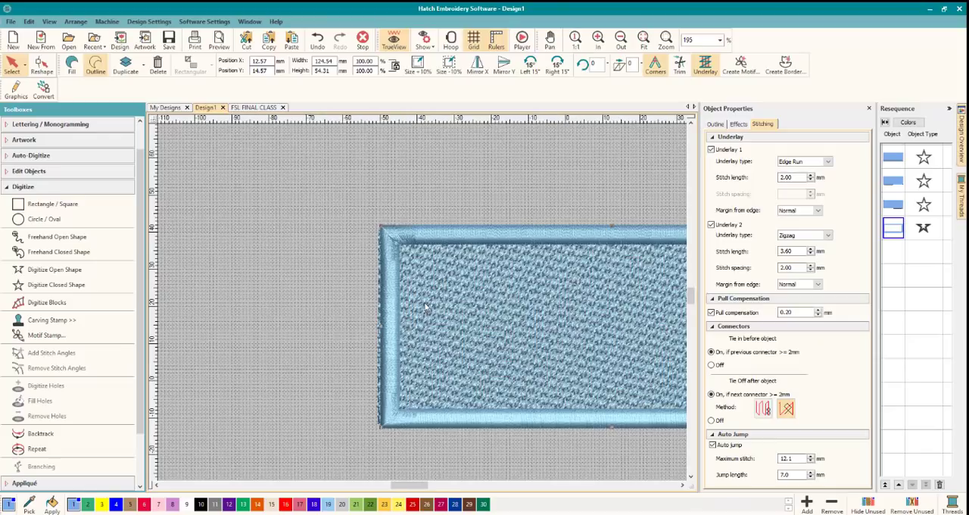
scroll(426, 307, "up", 2)
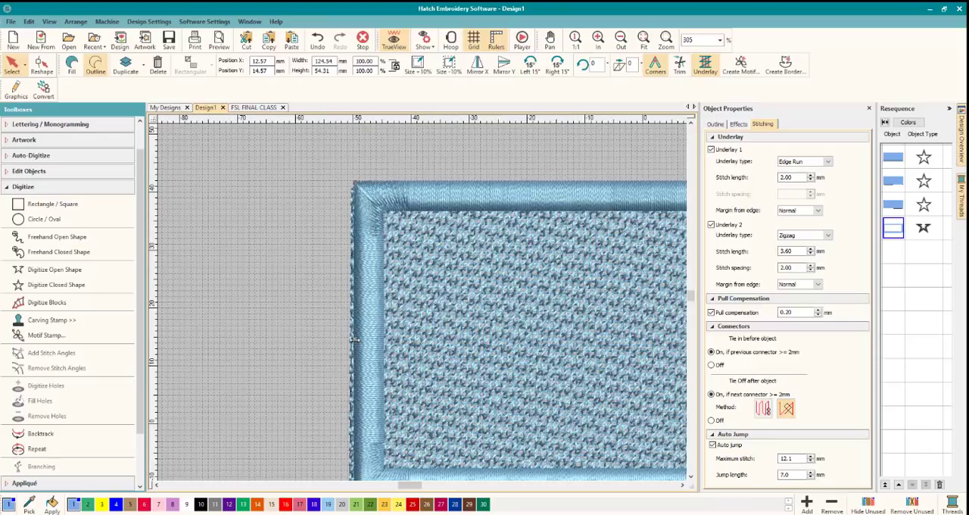
left_click_drag(354, 340, 346, 340)
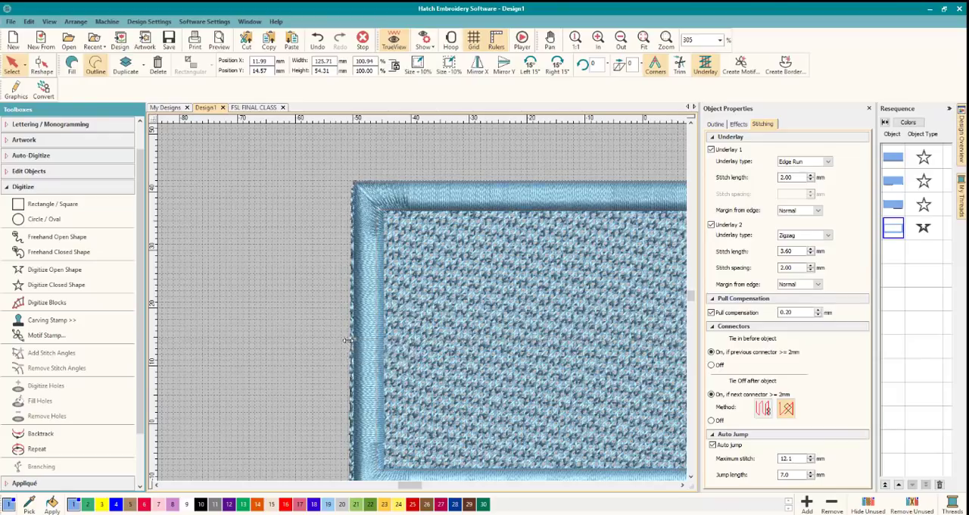
left_click(683, 485)
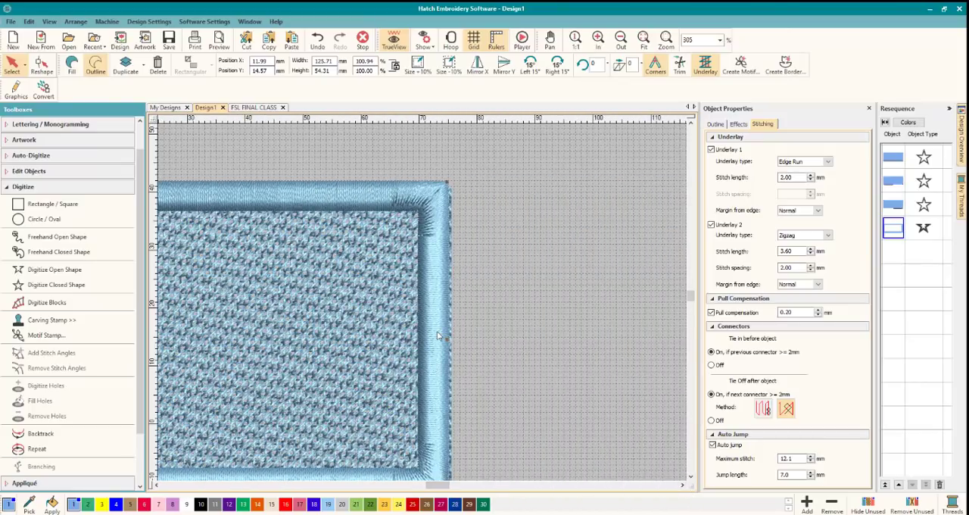
left_click_drag(444, 340, 451, 339)
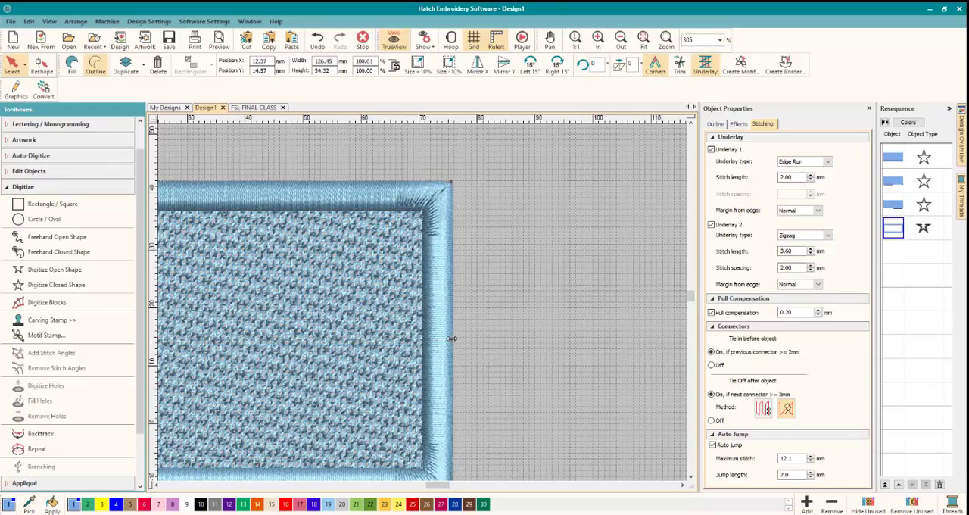
Examine the deselected tag from end to end, checking how the satin border covers the mesh edges.
left_click(495, 329)
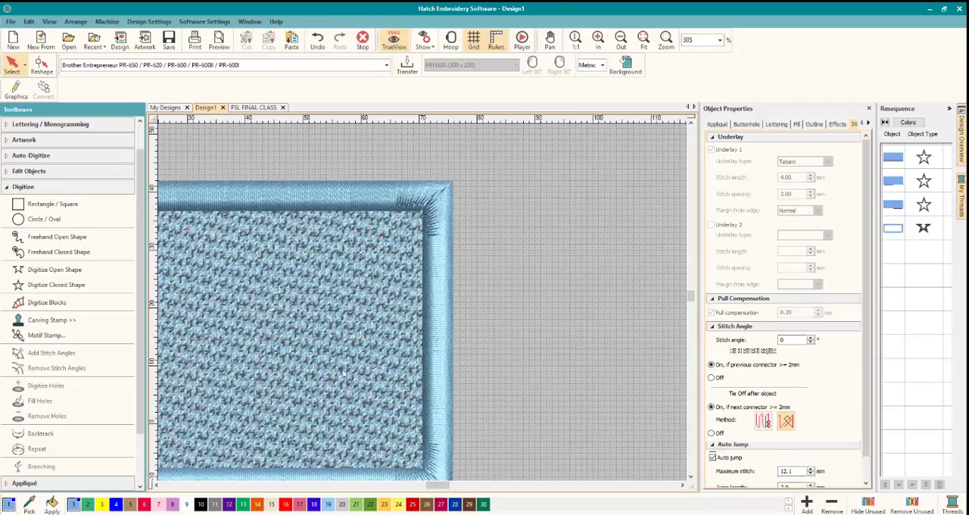
left_click(157, 485)
left_click(156, 486)
left_click(157, 486)
left_click(157, 485)
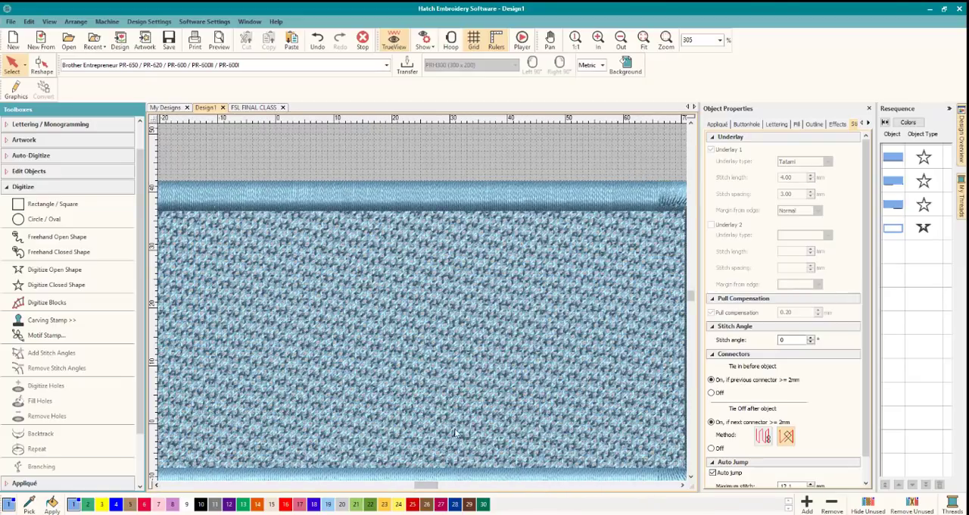
scroll(458, 420, "down", 1)
scroll(413, 300, "down", 1)
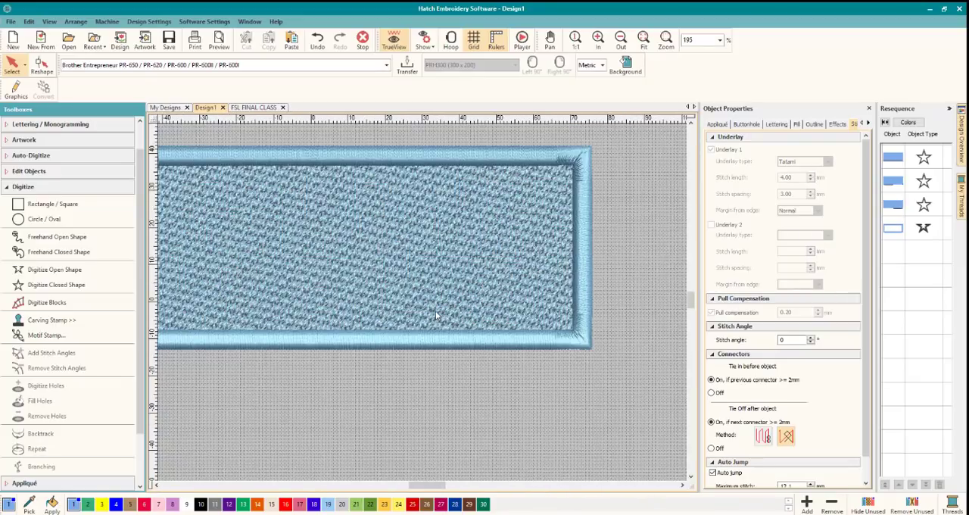
left_click(156, 486)
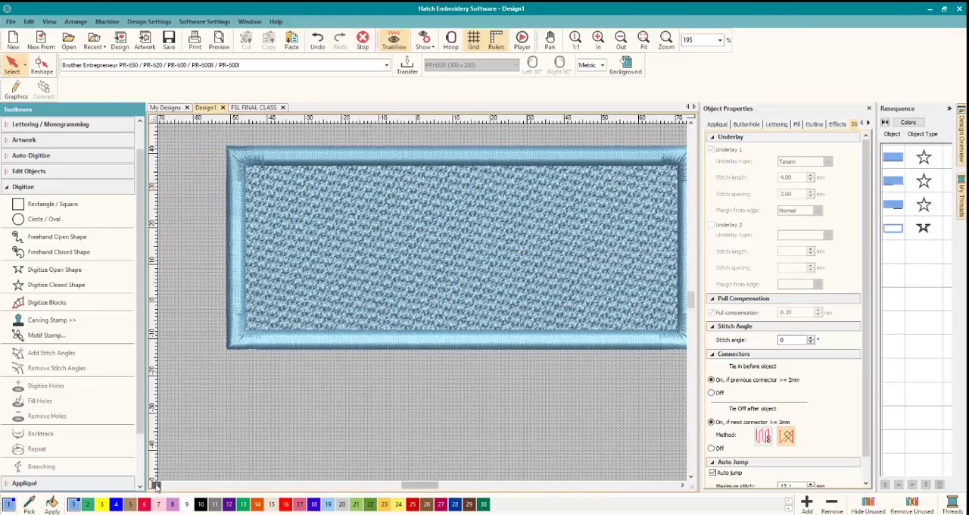
left_click(681, 485)
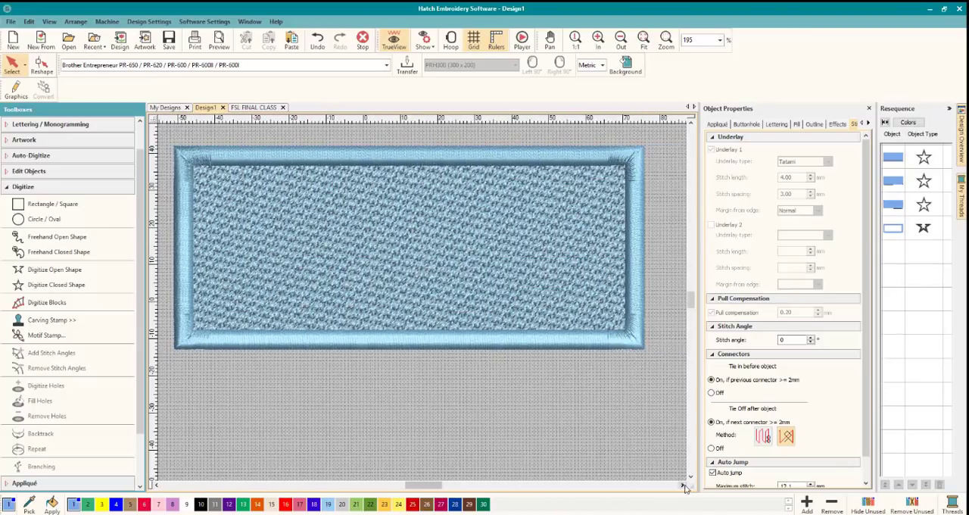
Add the letter C in Block2 lettering 10 mm high and place it just outside the tag's right edge.
left_click(682, 485)
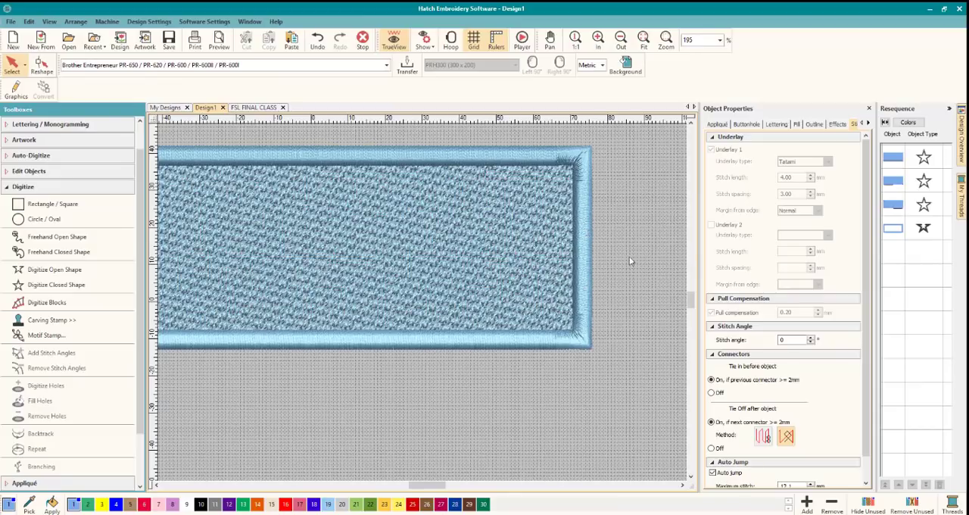
left_click(47, 188)
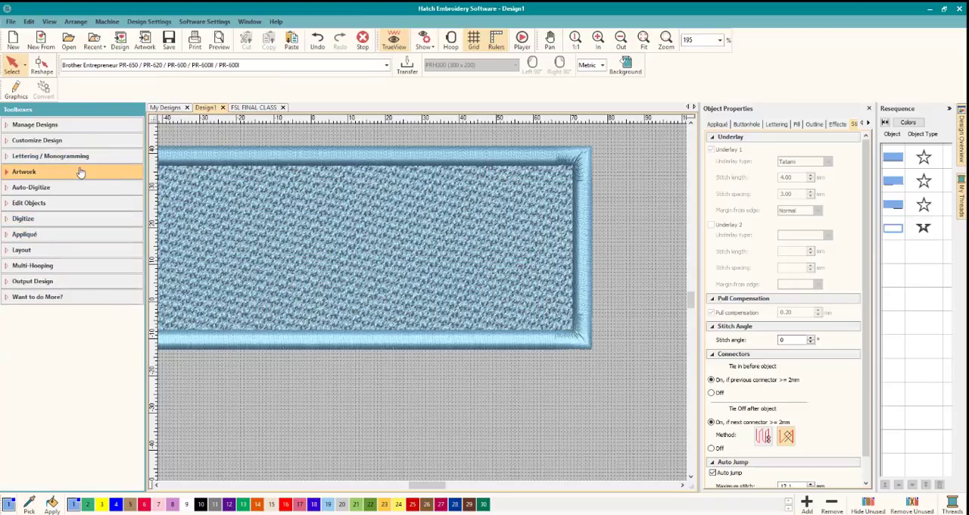
left_click(54, 159)
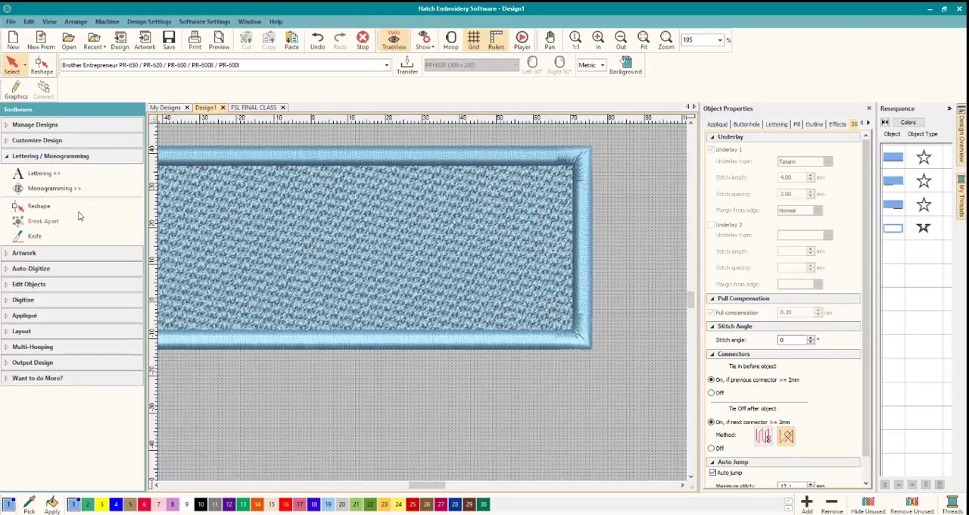
left_click(53, 173)
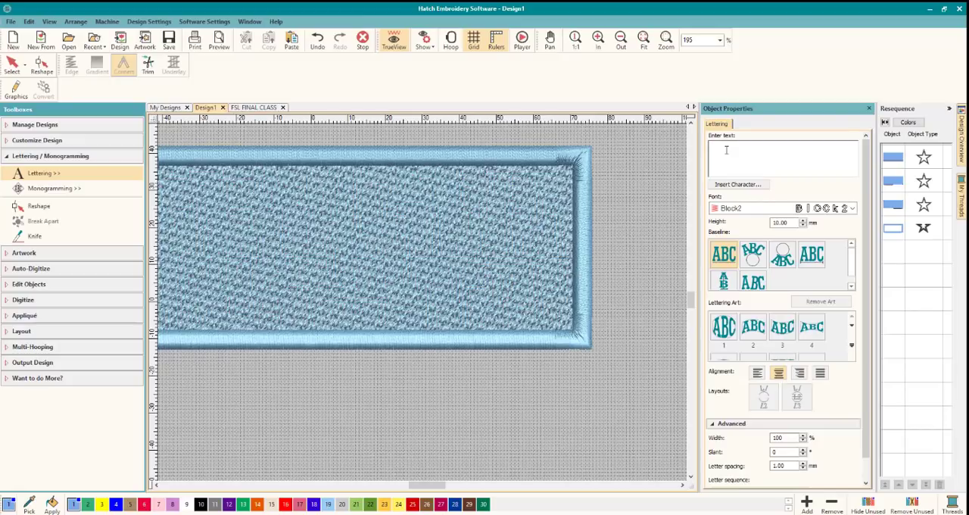
key("Return")
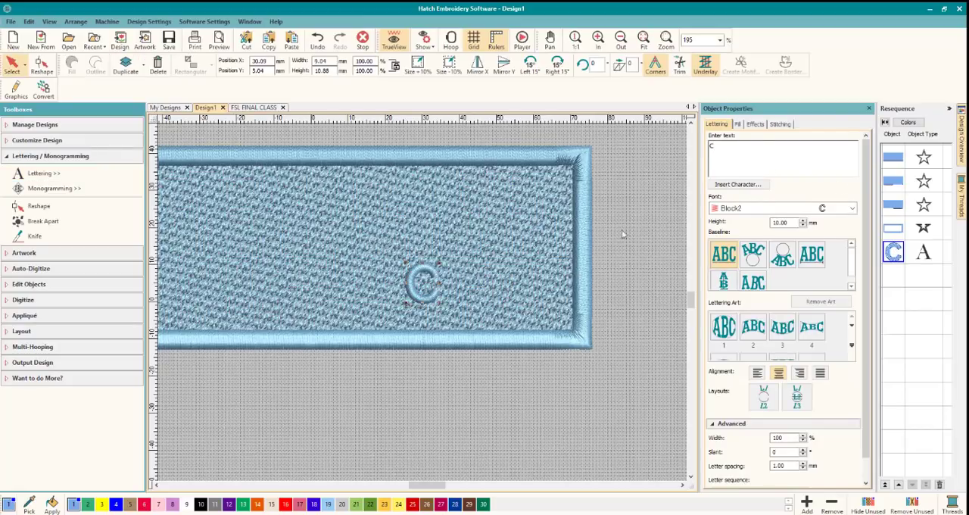
left_click_drag(417, 271, 615, 226)
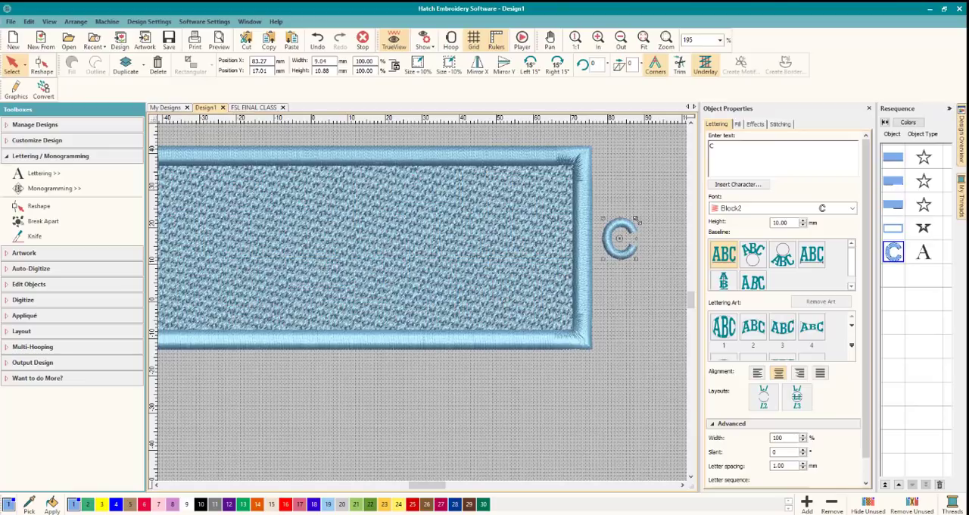
Rotate the letter C so its opening faces the tag, and move it so both ends overlap the satin border as a loop.
left_click_drag(635, 219, 616, 235)
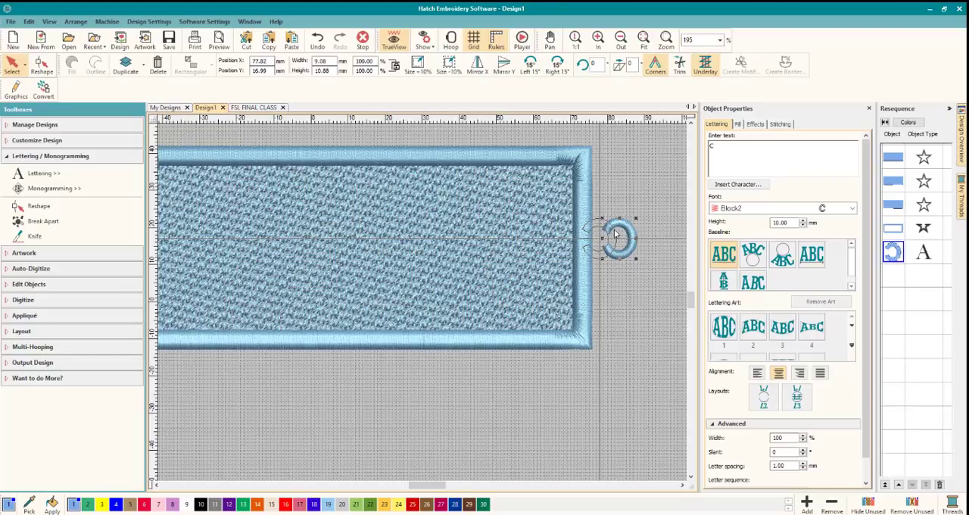
left_click_drag(616, 234, 616, 235)
left_click(620, 276)
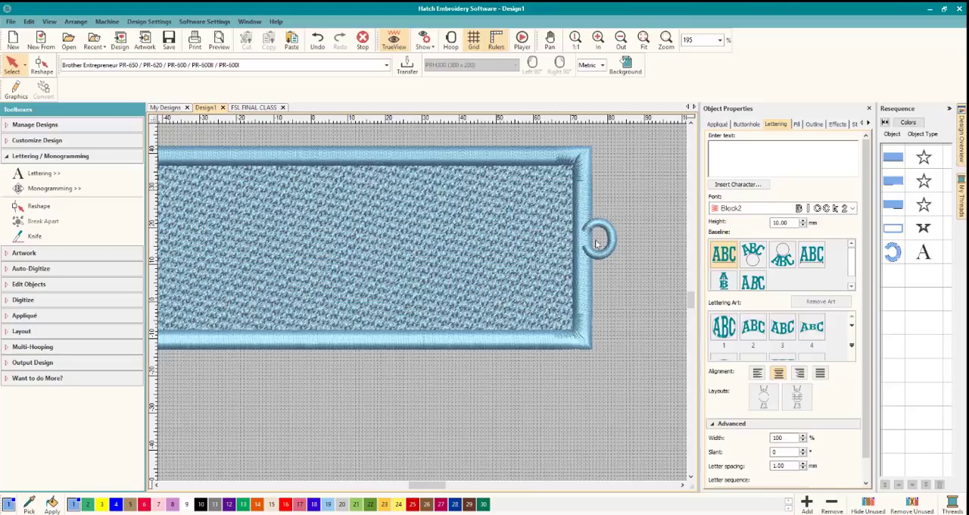
left_click(613, 240)
left_click_drag(605, 242, 622, 237)
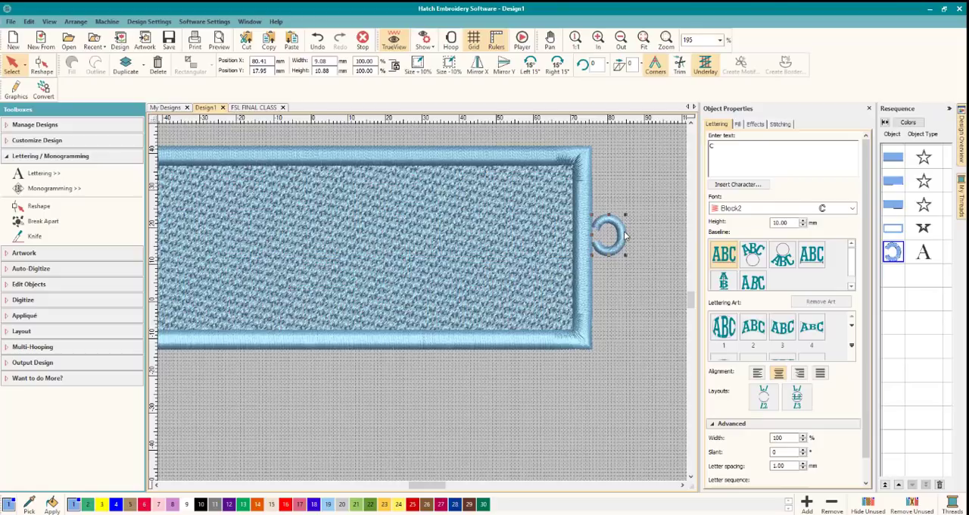
left_click_drag(621, 235, 616, 236)
left_click(629, 268)
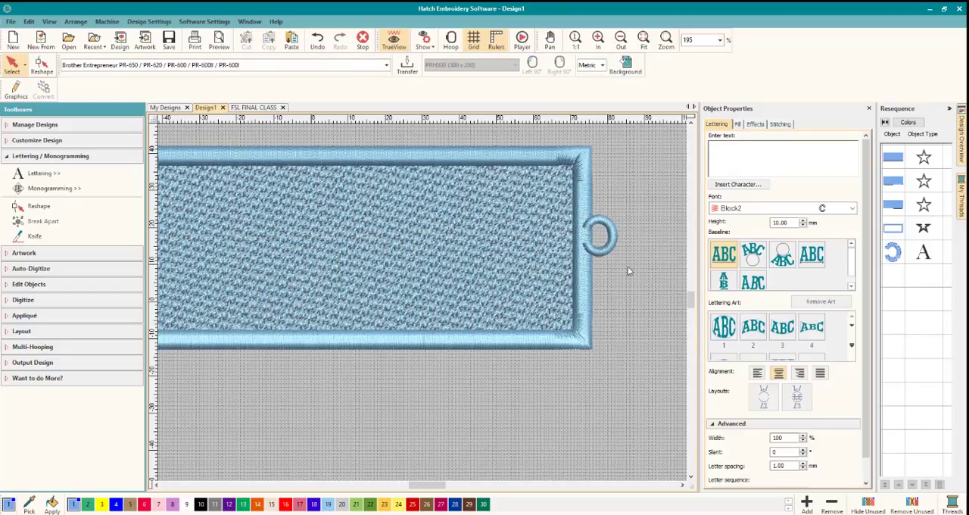
Set the loop's first underlay to Edge Run and add a Zigzag second underlay.
left_click(616, 235)
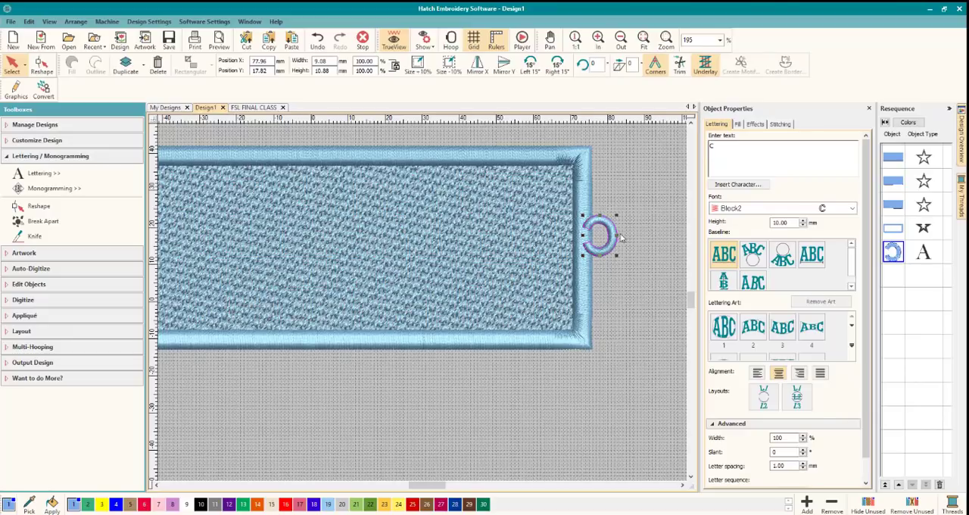
left_click(779, 124)
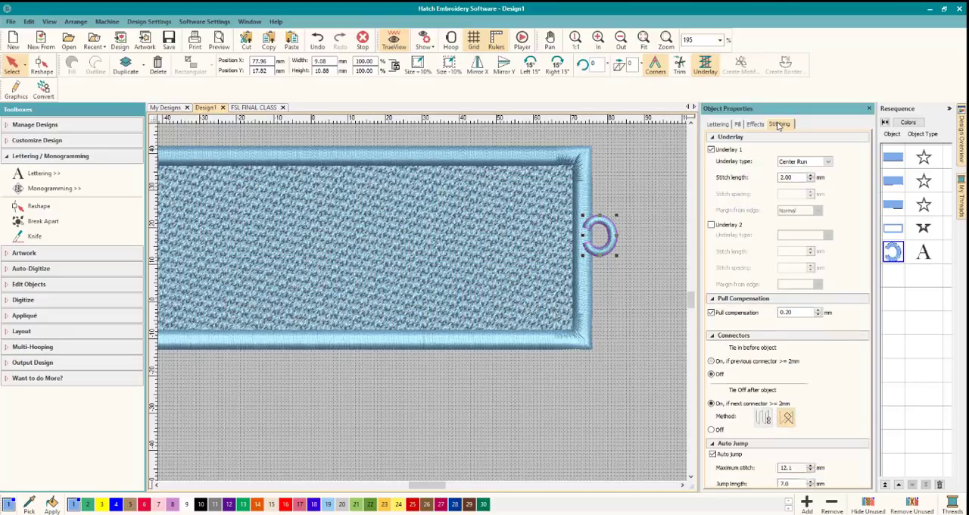
left_click(711, 225)
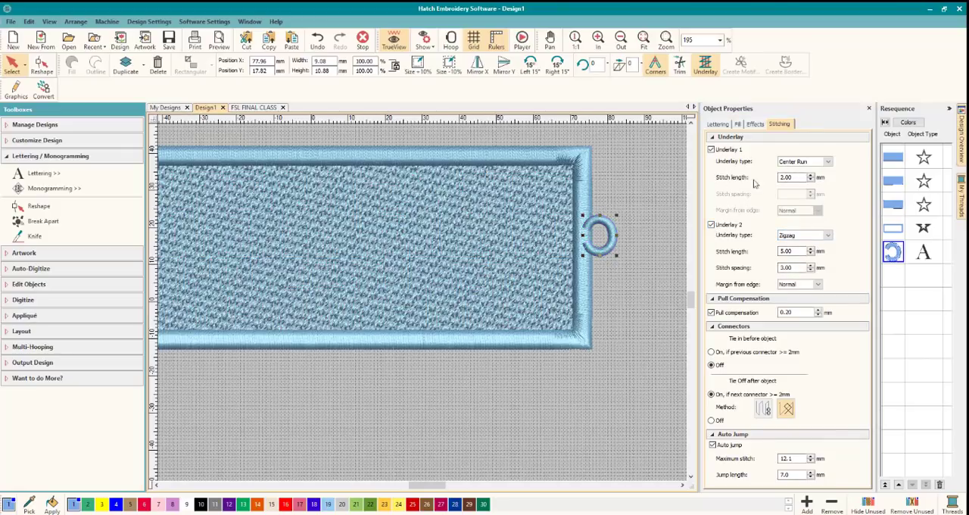
left_click(829, 162)
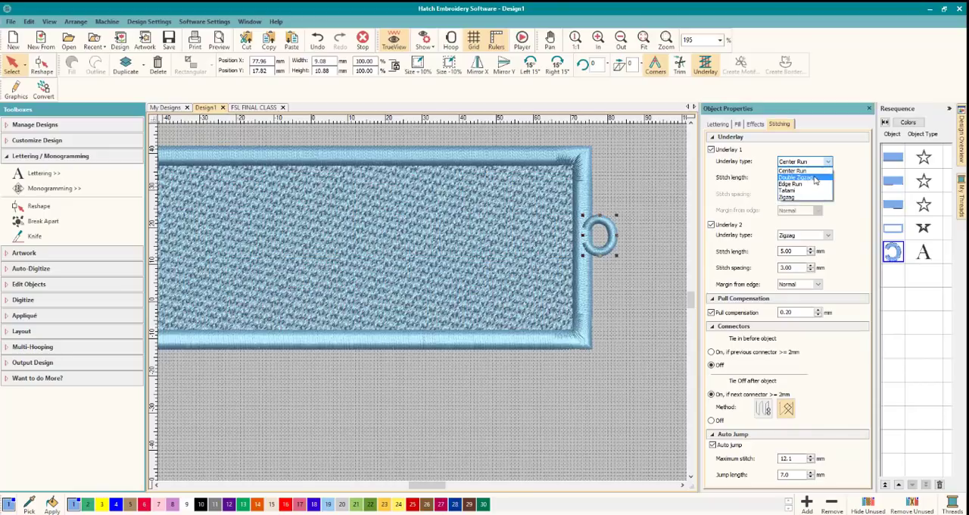
left_click(806, 184)
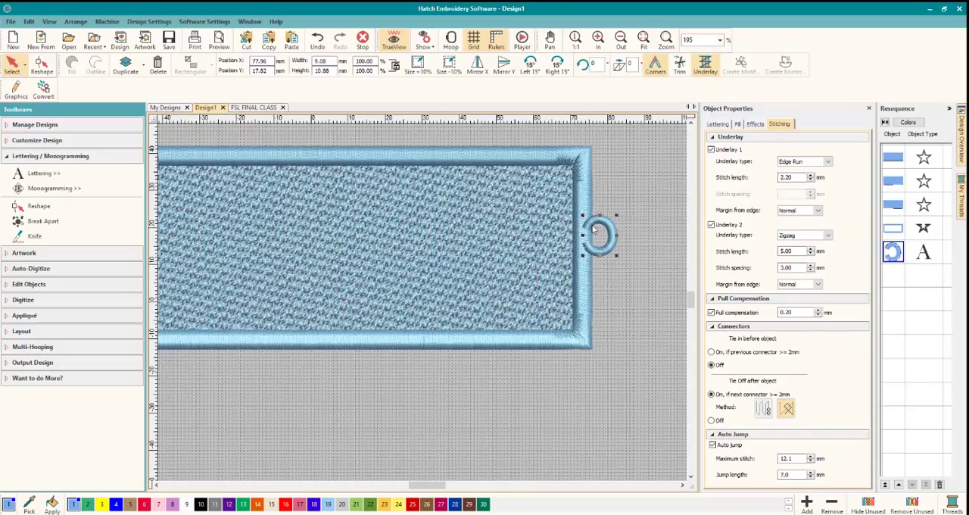
Undo the last move of the loop on the border.
scroll(596, 233, "up", 3)
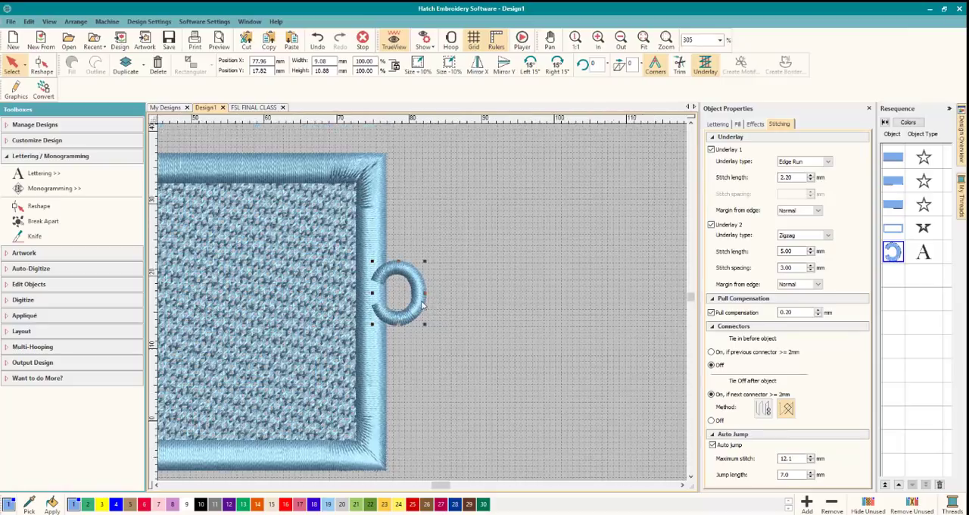
scroll(414, 303, "up", 2)
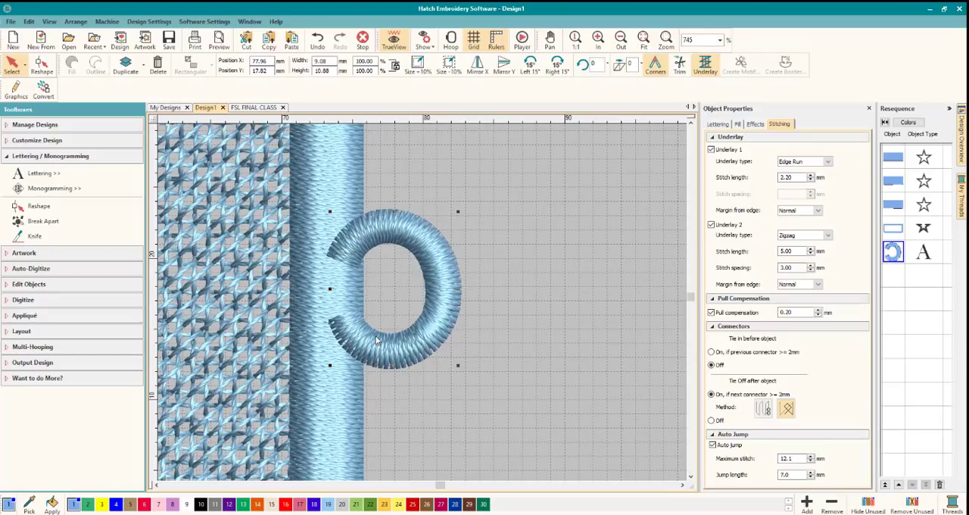
key("ctrl+z")
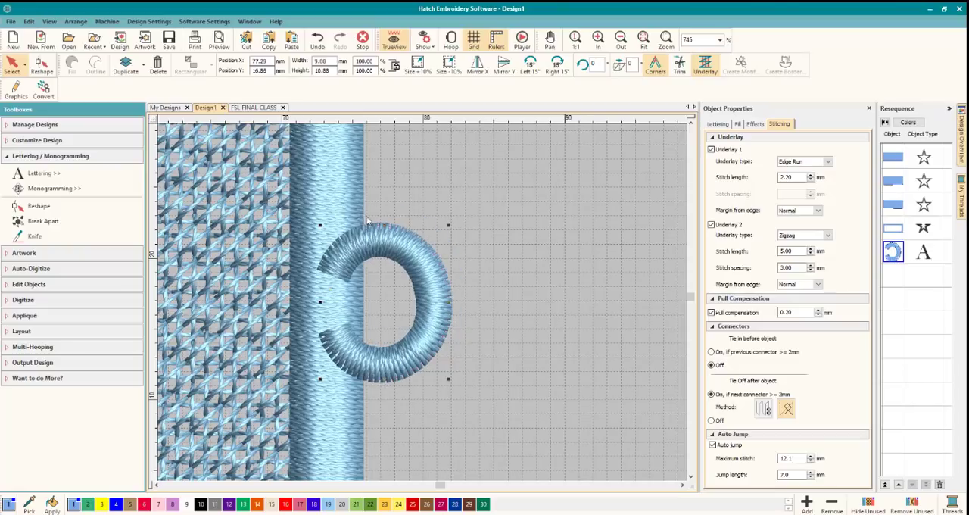
left_click(29, 21)
left_click(31, 34)
left_click(426, 161)
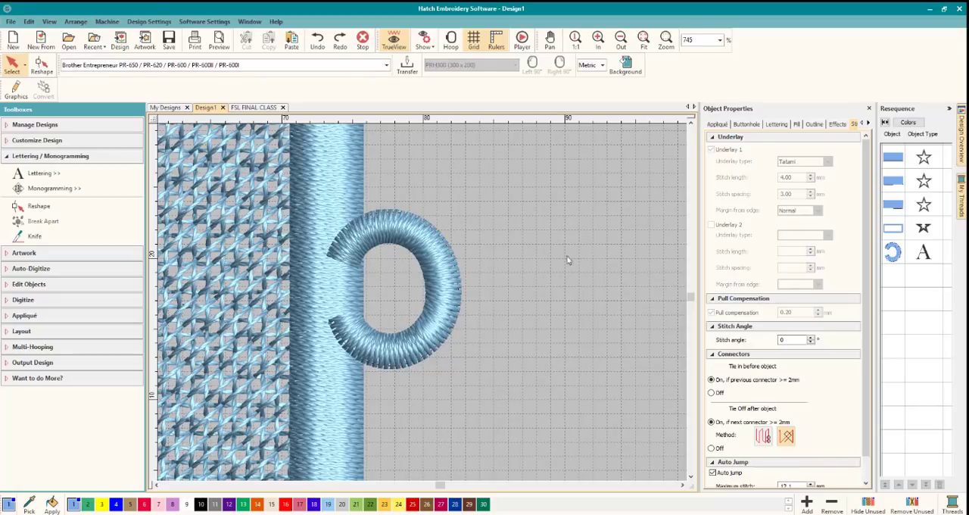
Move the loop slightly deeper into the satin border, to about X 77.39 mm and Y 17.78 mm.
left_click(442, 218)
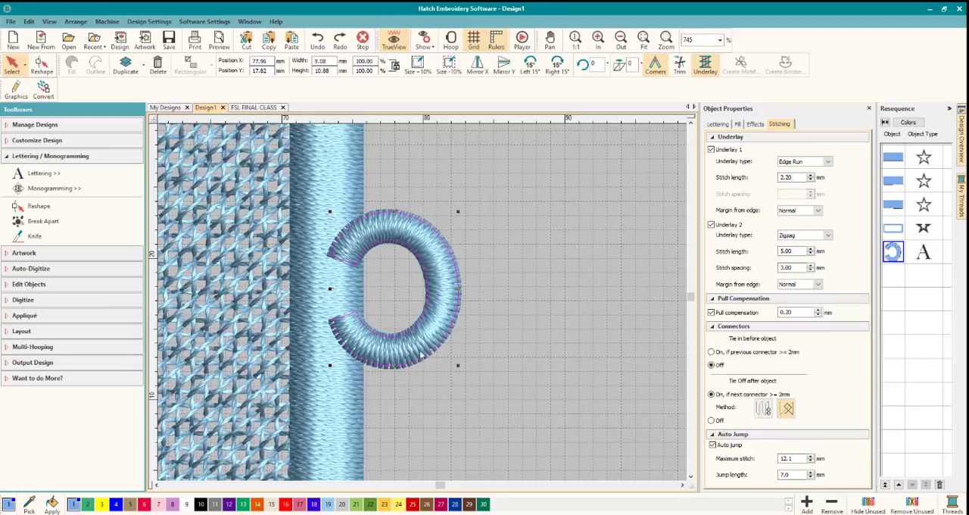
left_click(525, 311)
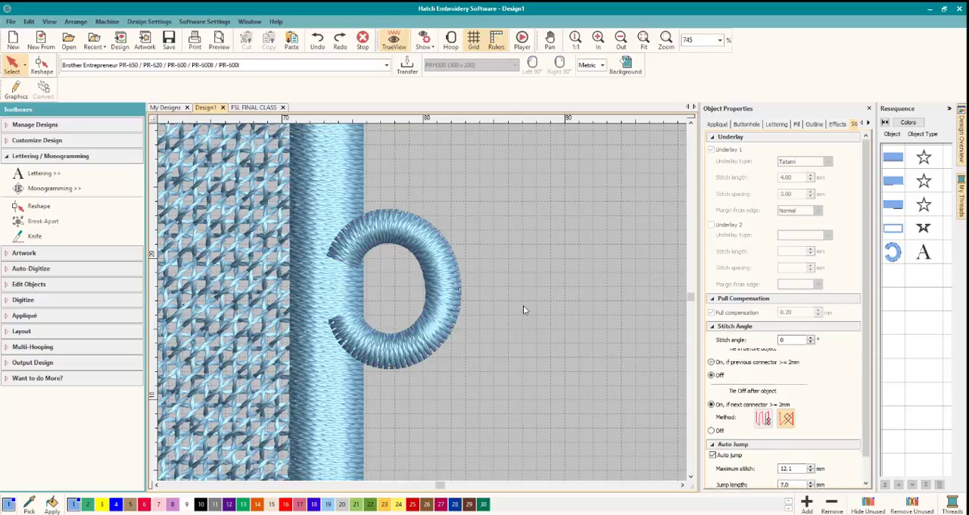
left_click(448, 258)
left_click(507, 268)
left_click(429, 247)
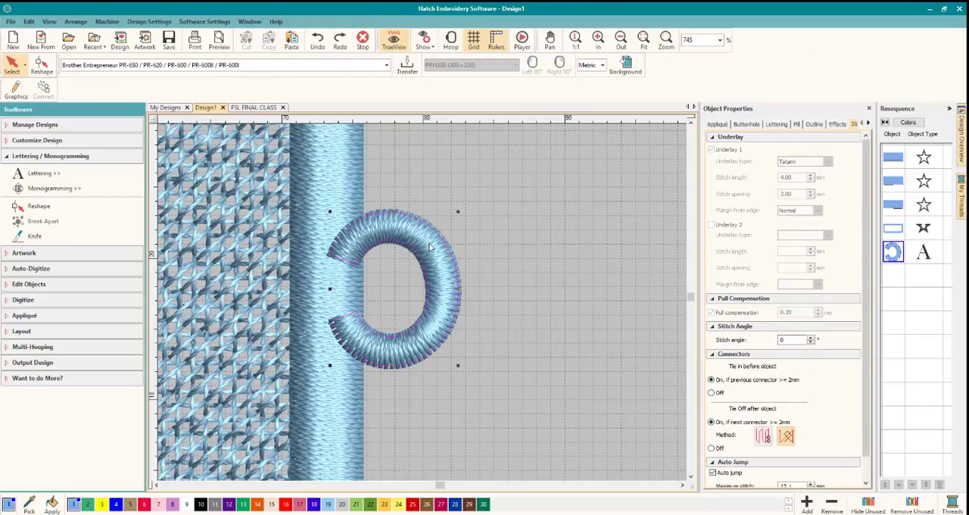
left_click_drag(433, 252, 426, 251)
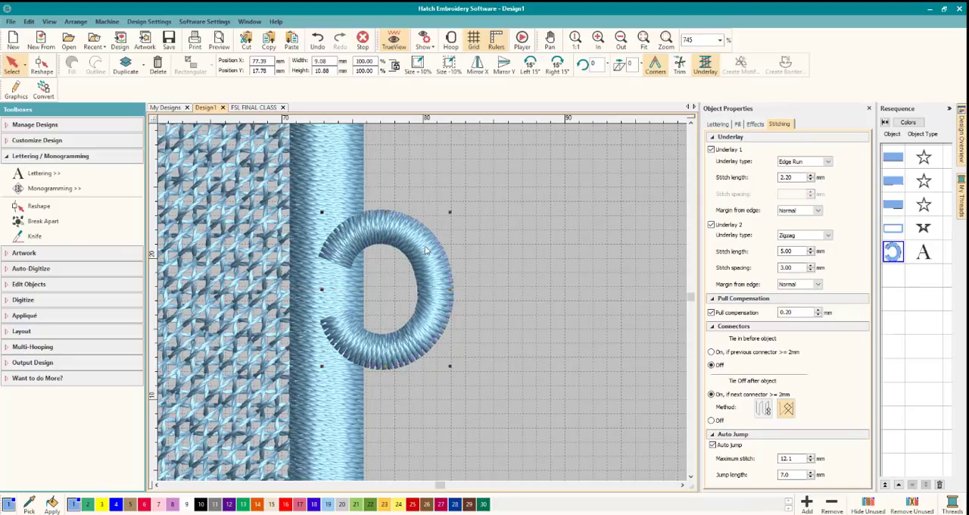
left_click(493, 251)
Rotate the loop slightly so its two ends line up evenly on the satin border.
left_click(420, 240)
left_click(420, 240)
left_click_drag(450, 213, 448, 213)
left_click(492, 240)
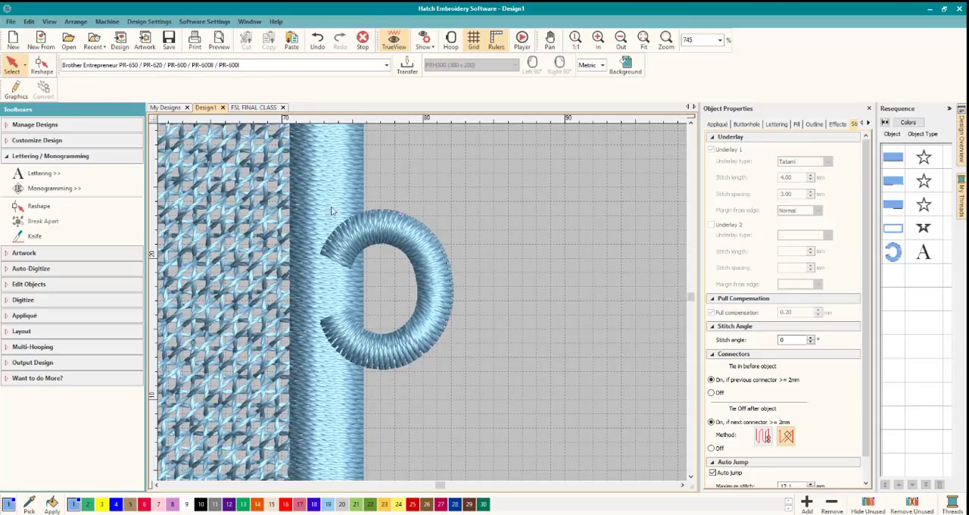
Switch the loop's satin fill to manual spacing of 0.41 mm.
left_click(373, 218)
left_click(738, 125)
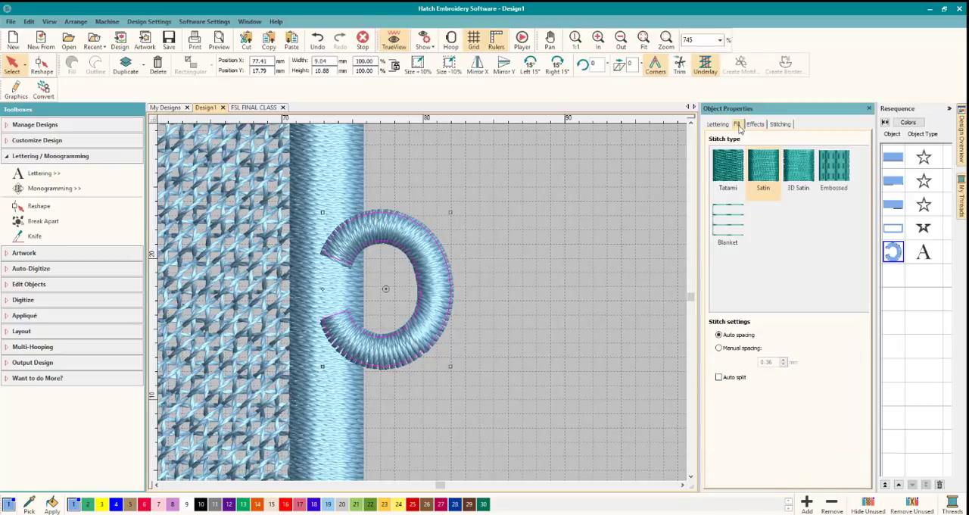
left_click(719, 348)
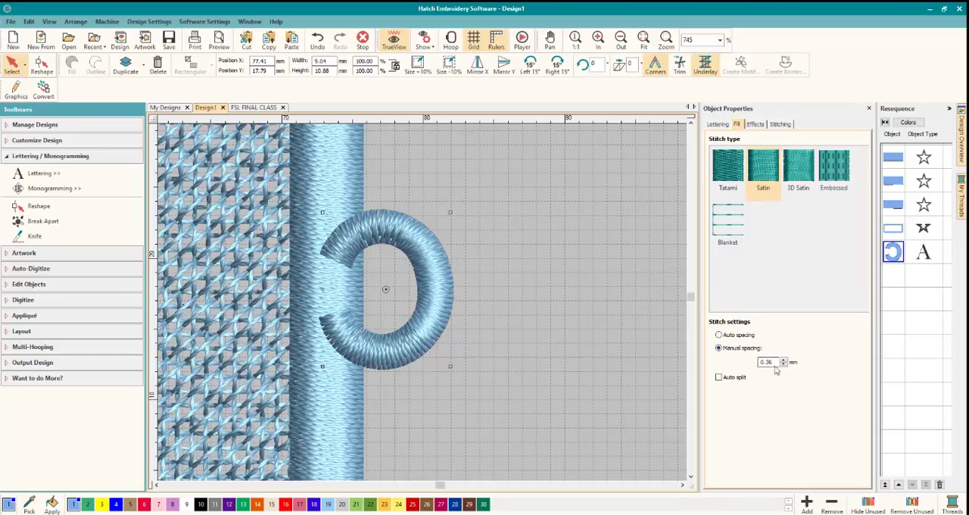
left_click(774, 362)
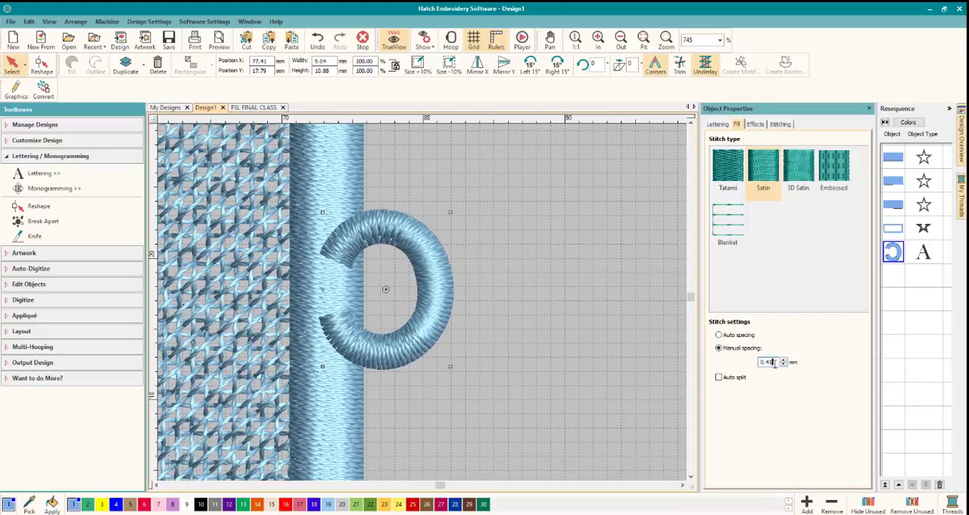
key("Return")
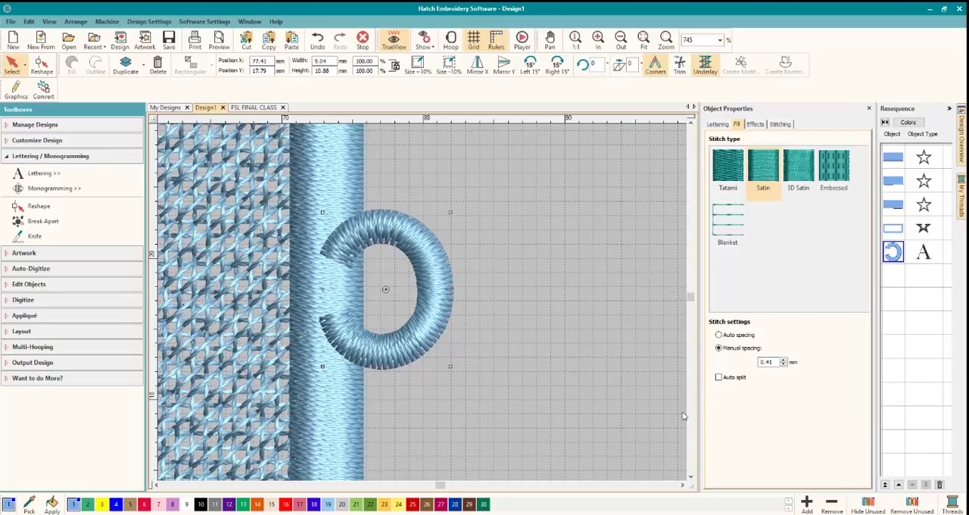
left_click(525, 267)
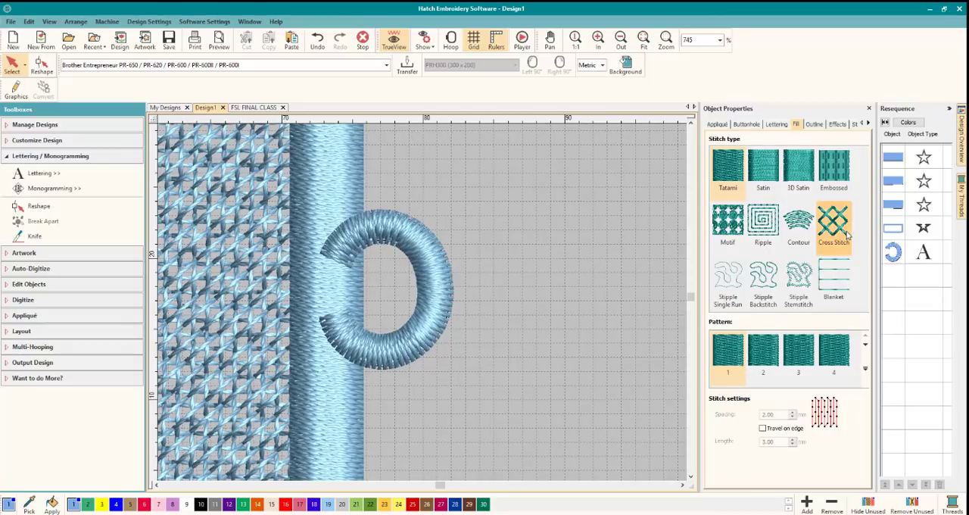
Resequence the loop ahead of the satin border so the border stitches over the loop's ends.
scroll(422, 306, "down", 6)
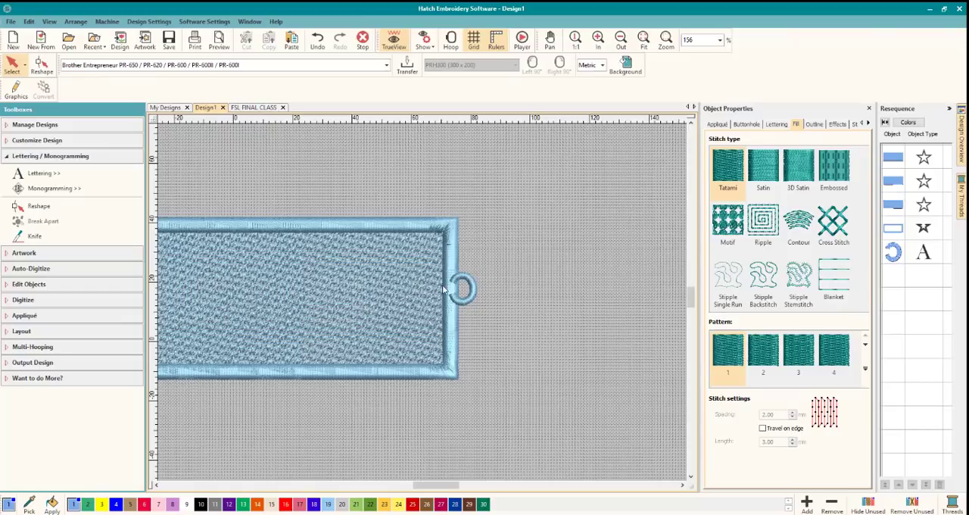
left_click(900, 254)
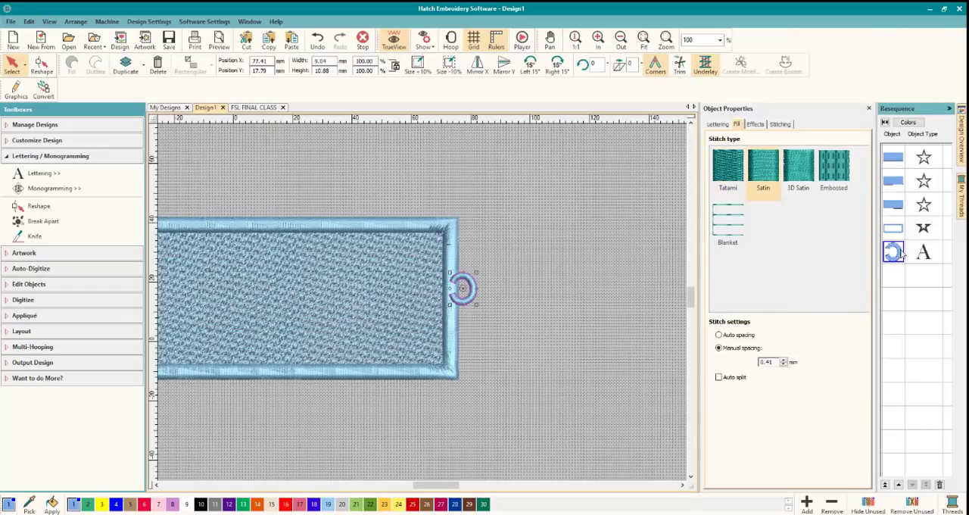
left_click_drag(899, 255, 894, 226)
left_click(566, 232)
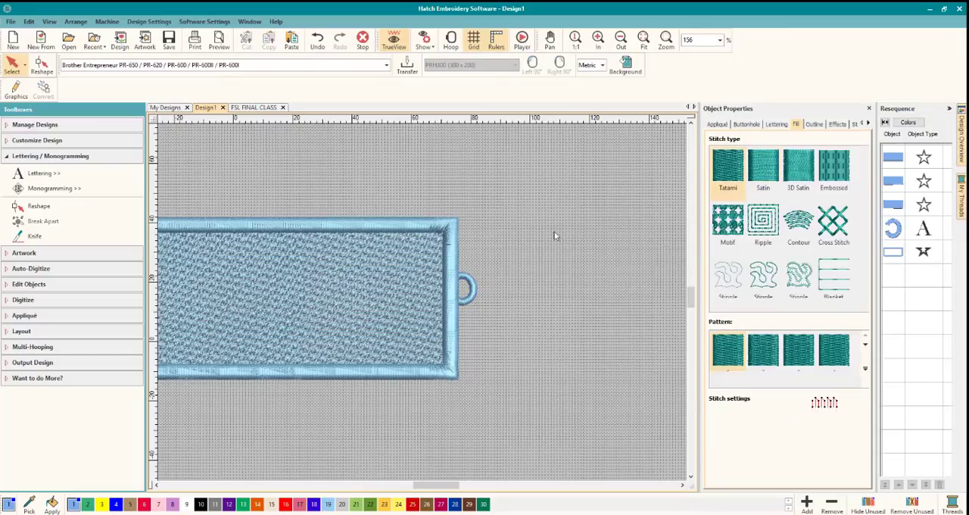
left_click(467, 280)
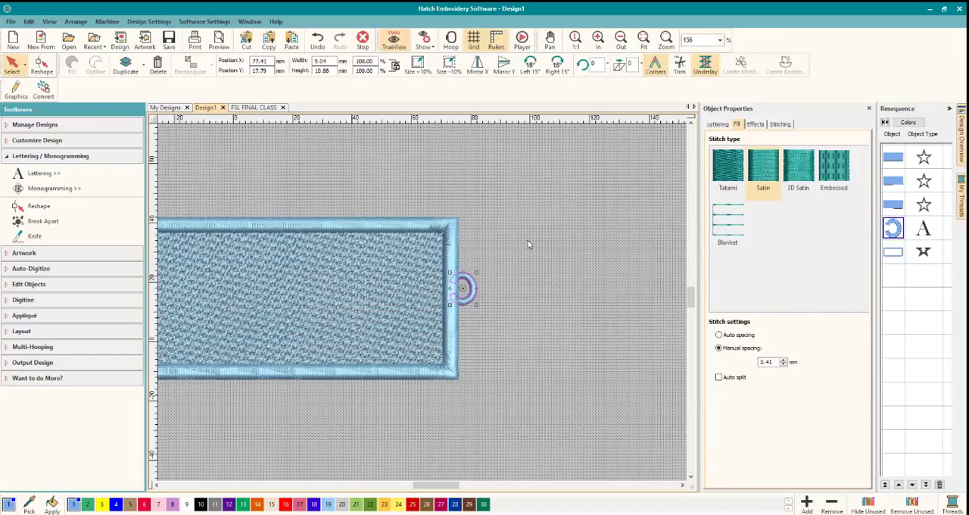
left_click(529, 244)
Move the third Tatami fill's stitch end point onto the right border beside the loop's upper end.
left_click(897, 206)
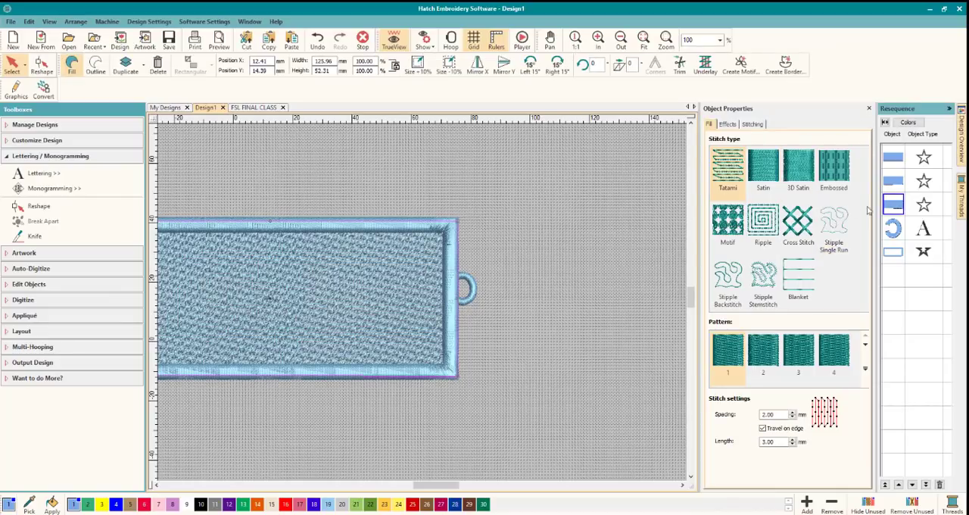
left_click(42, 64)
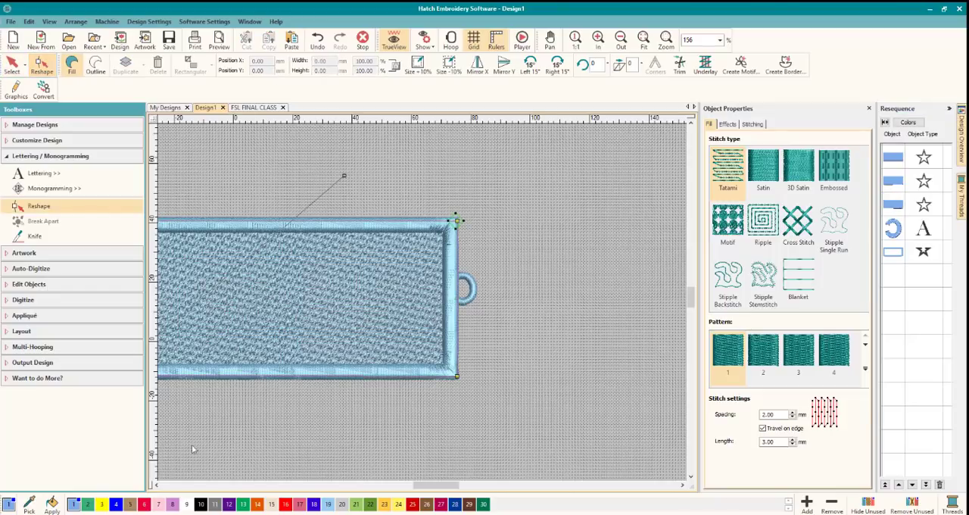
left_click(155, 485)
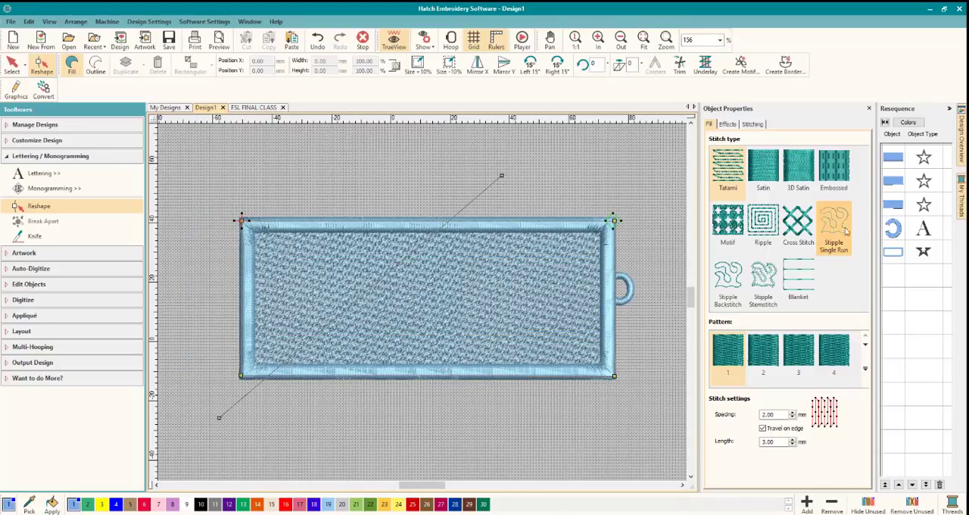
left_click(891, 205)
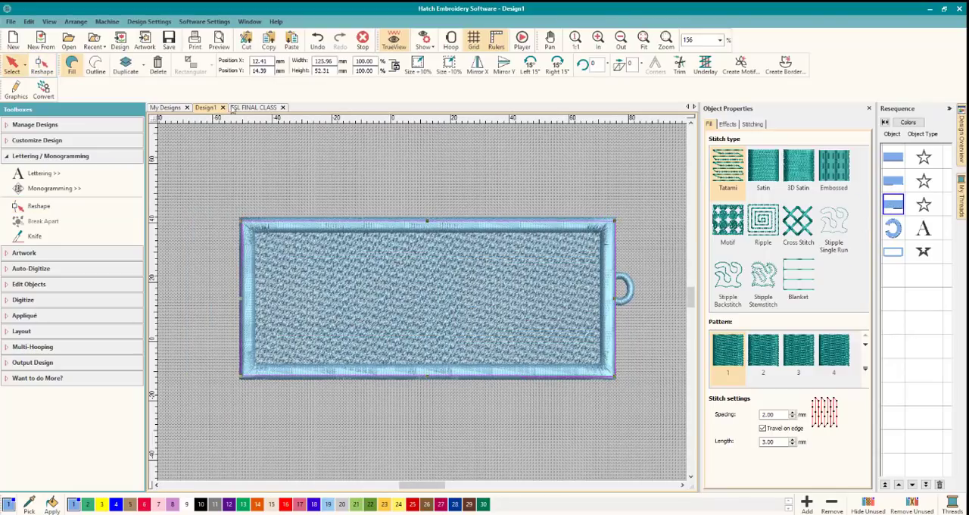
left_click(42, 64)
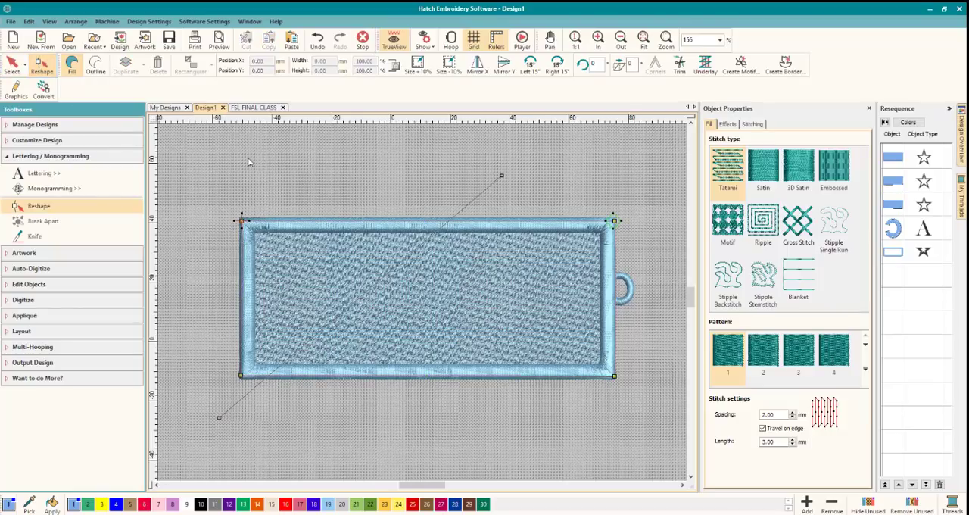
left_click(240, 220)
left_click_drag(610, 277, 610, 276)
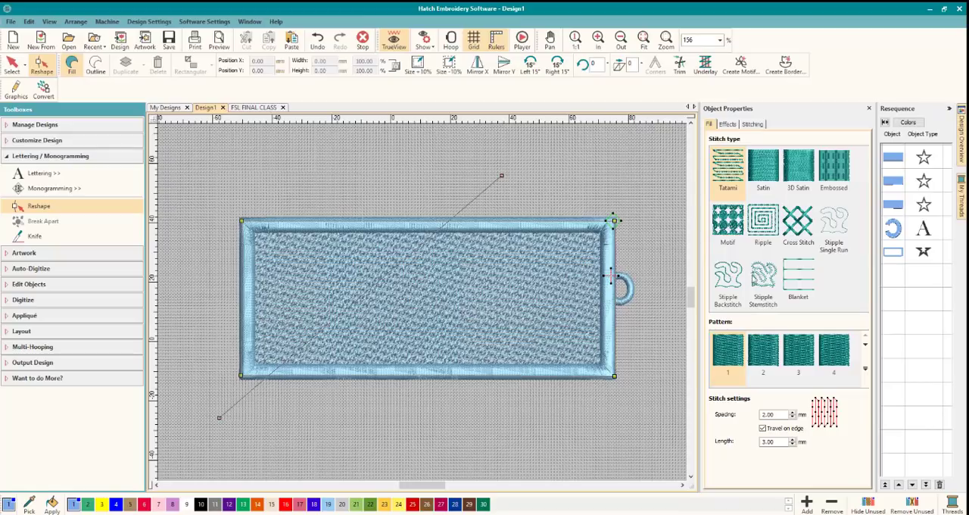
Show the hanging loop's stitch start and end points to check where it connects to the border.
left_click(901, 231)
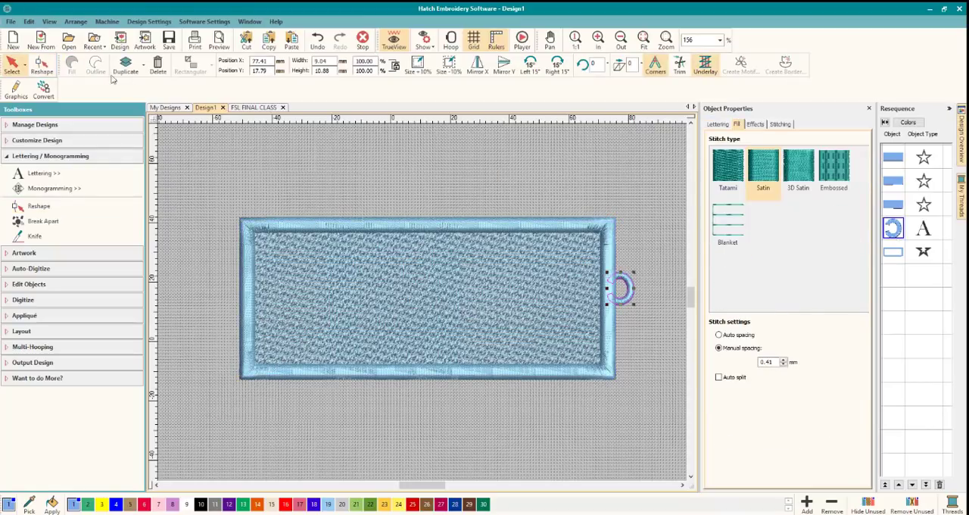
left_click(41, 65)
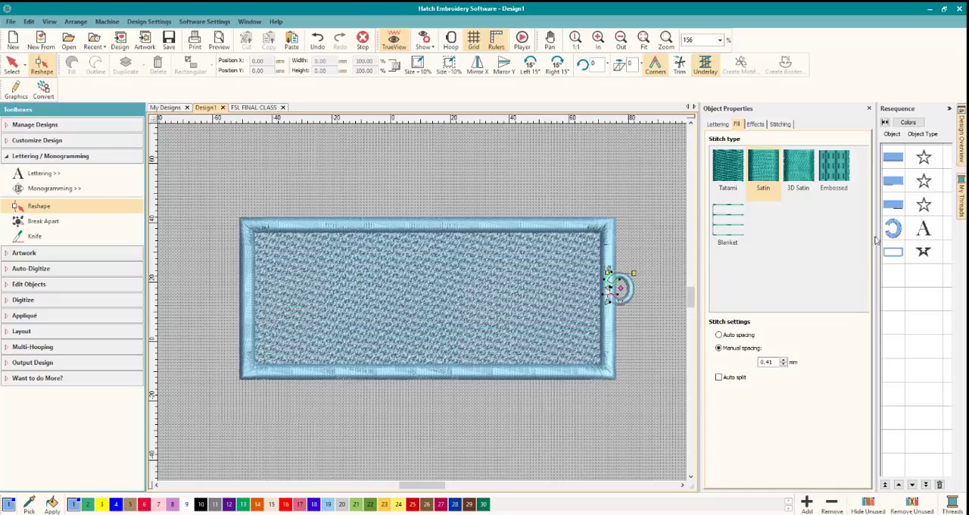
Move the satin border's start point beside the loop's lower end and its end point to the middle of the left edge.
left_click(892, 252)
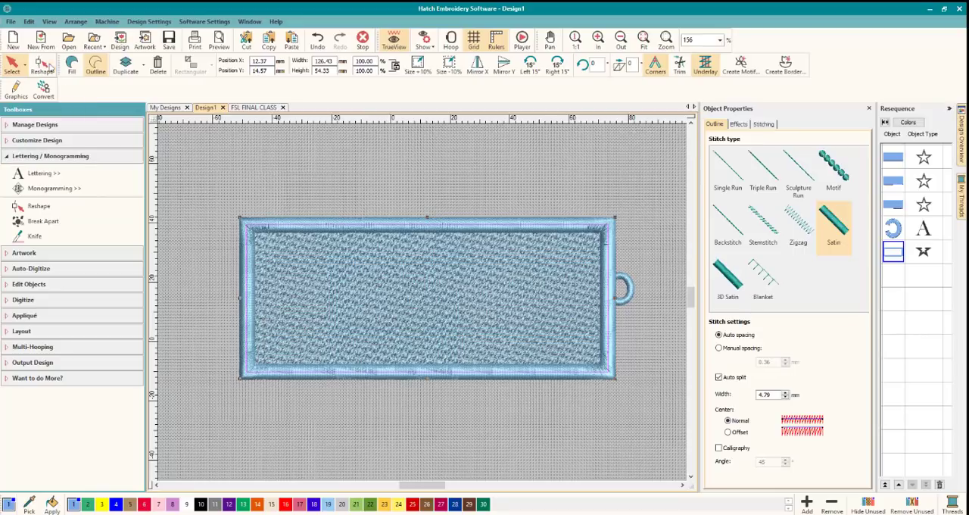
left_click(43, 65)
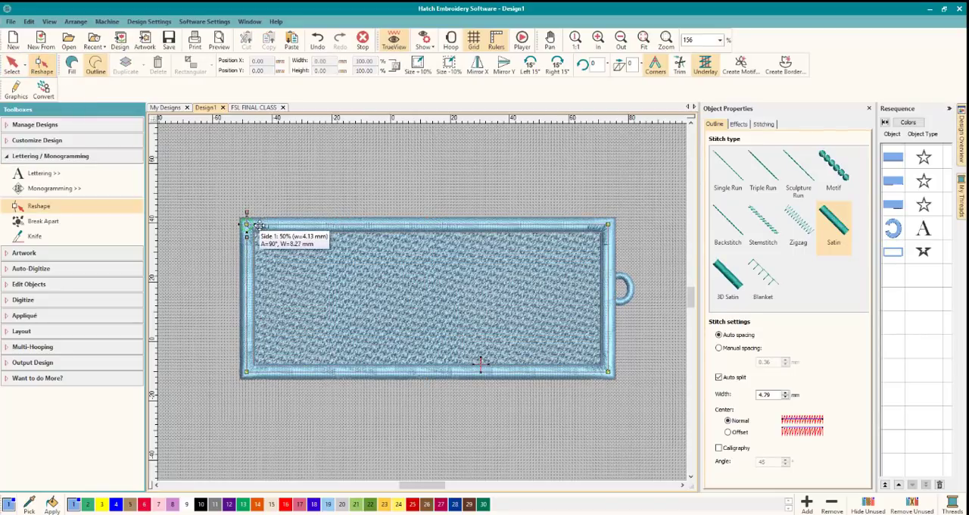
left_click_drag(258, 226, 244, 218)
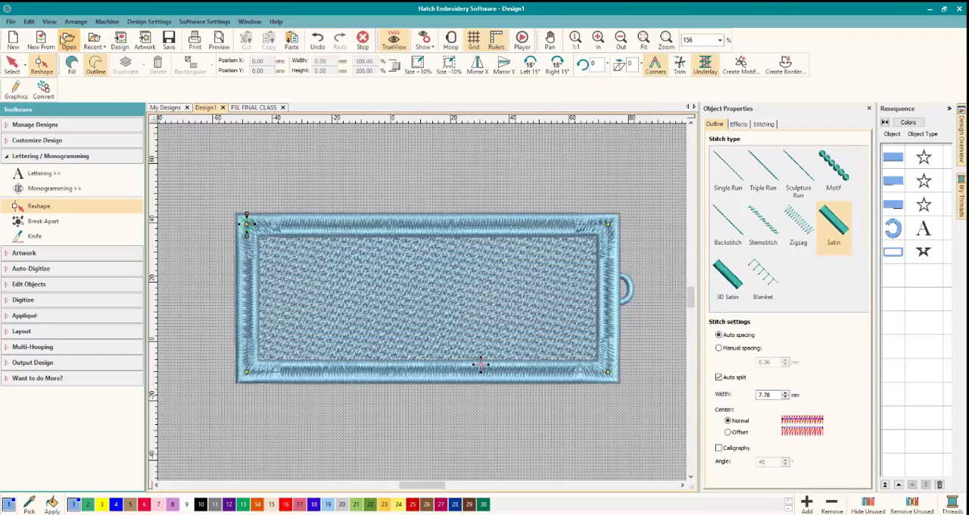
left_click(29, 21)
left_click(46, 33)
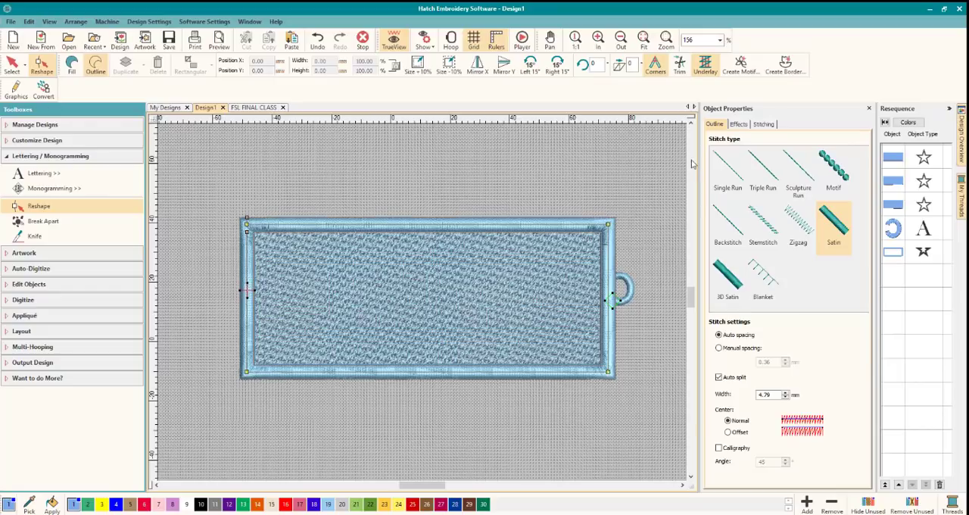
key("Escape")
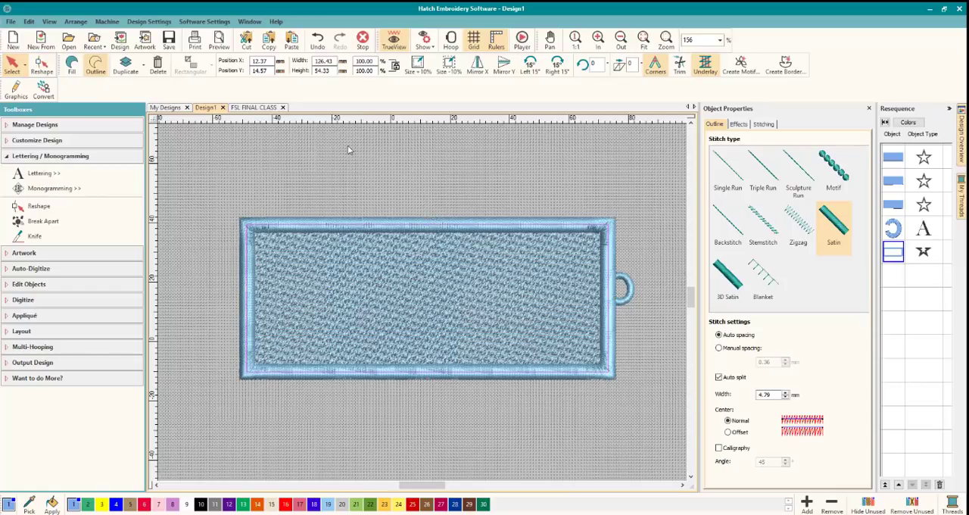
key("Escape")
Check the first Tatami fill's start and end points, and move the second fill's end point onto the right border beside the loop's lower end.
left_click(897, 159)
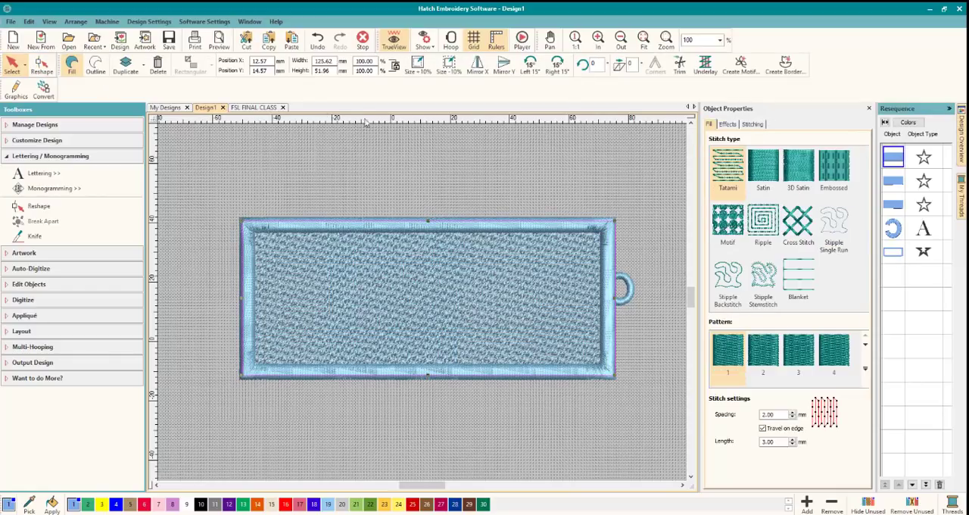
left_click(48, 69)
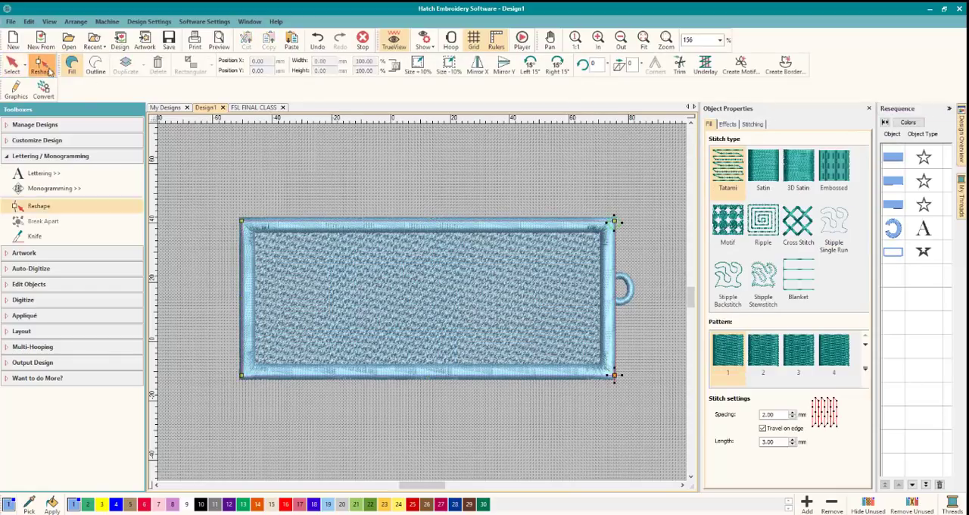
left_click(900, 185)
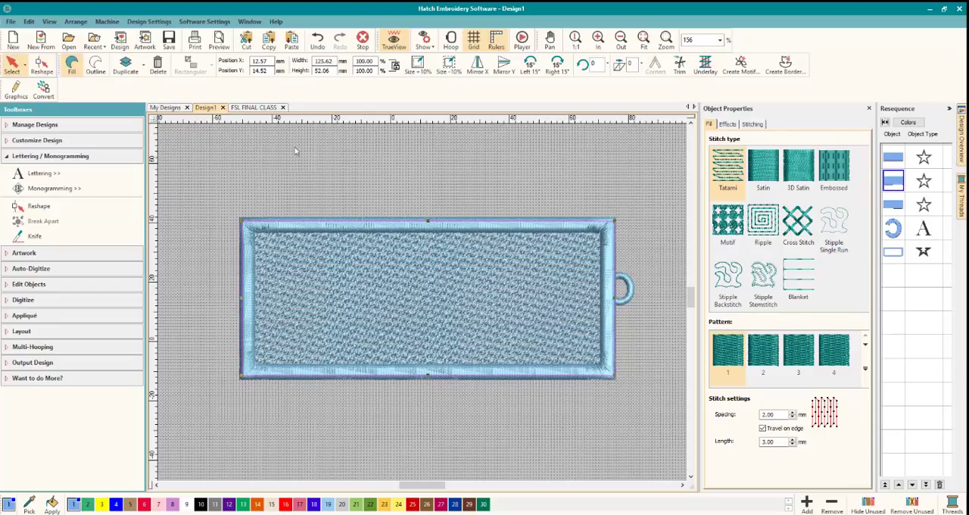
left_click(42, 63)
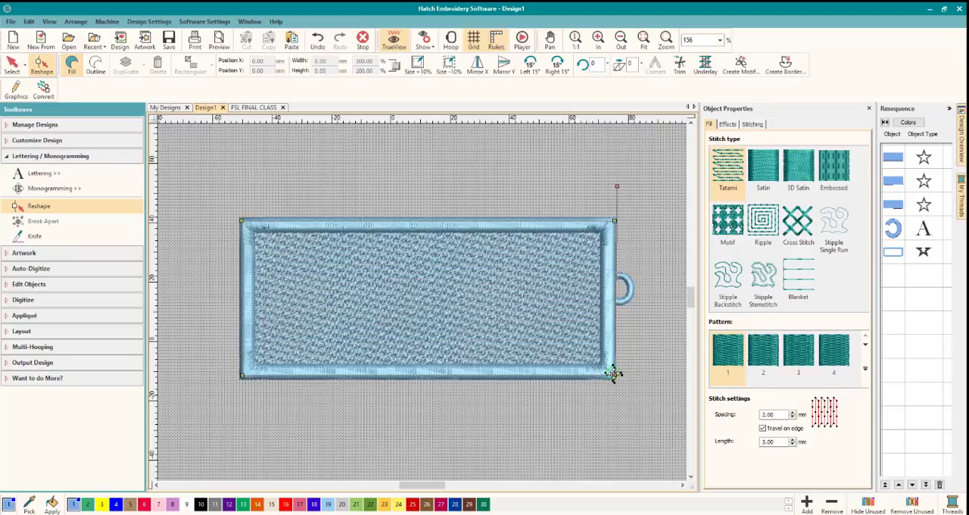
left_click_drag(614, 374, 609, 372)
left_click_drag(611, 302, 612, 300)
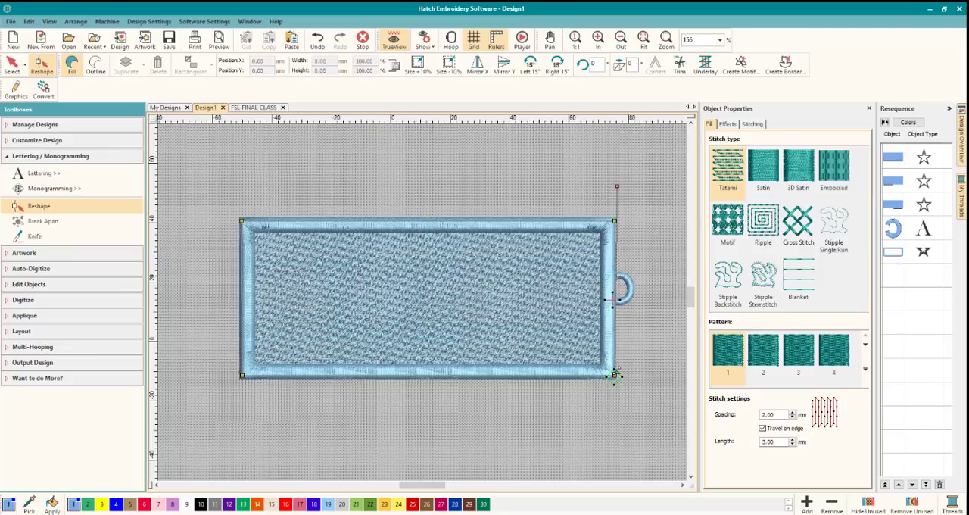
Move the third Tatami fill's start point beside the loop's lower end to meet the second fill's end point.
left_click(893, 205)
left_click(49, 68)
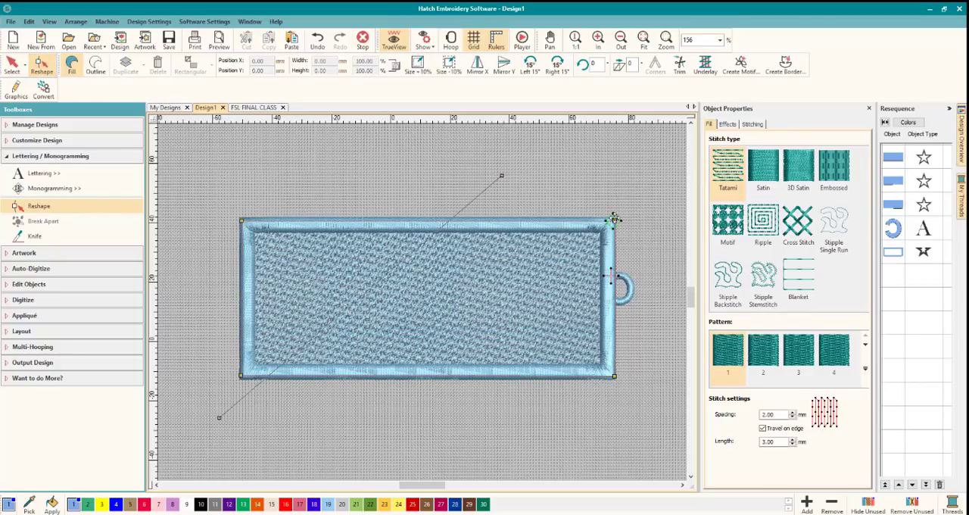
left_click(889, 182)
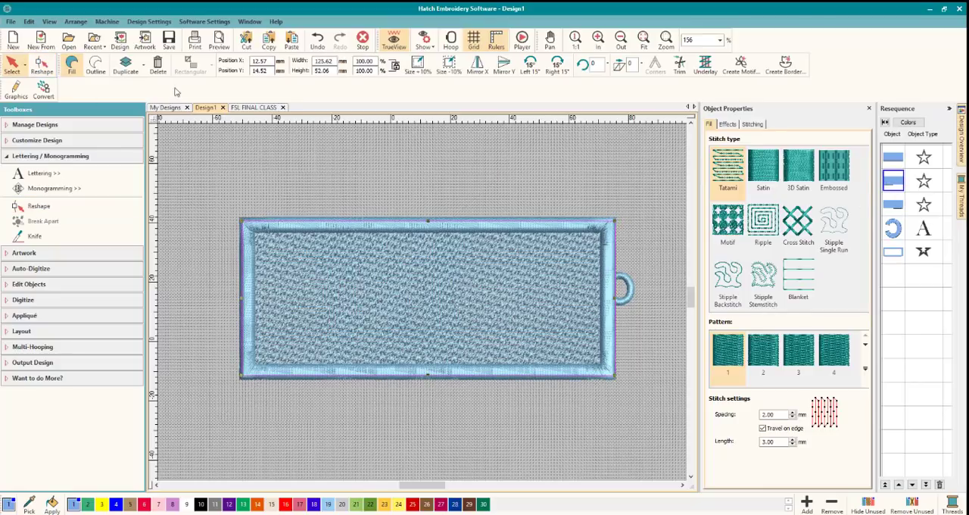
left_click(42, 66)
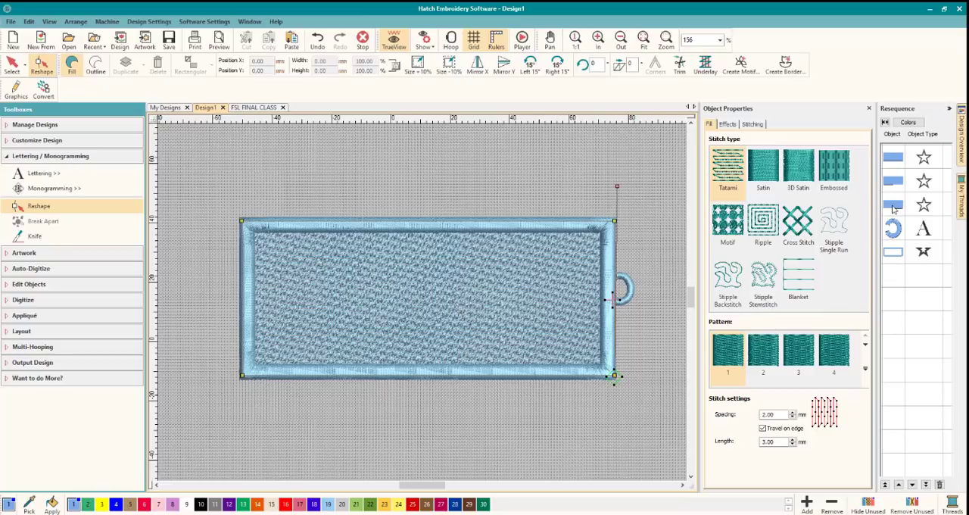
left_click(893, 209)
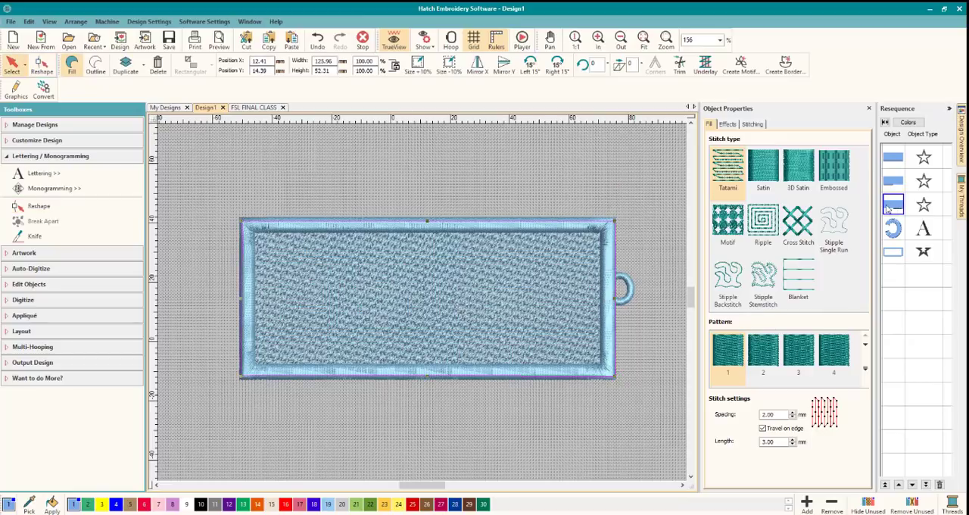
left_click(53, 71)
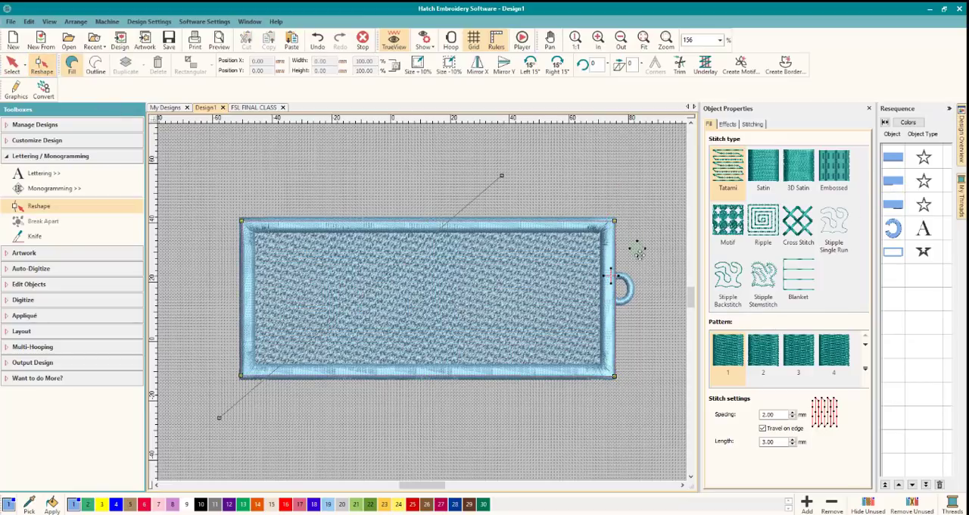
left_click_drag(640, 254, 612, 300)
left_click(11, 64)
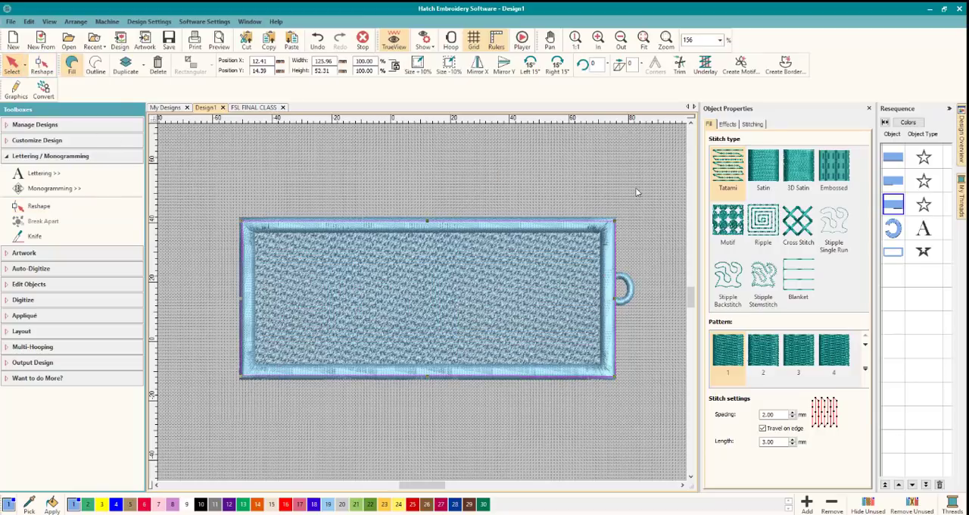
Check the start and end points of the hanging loop and of the satin border in reshape mode.
left_click(891, 235)
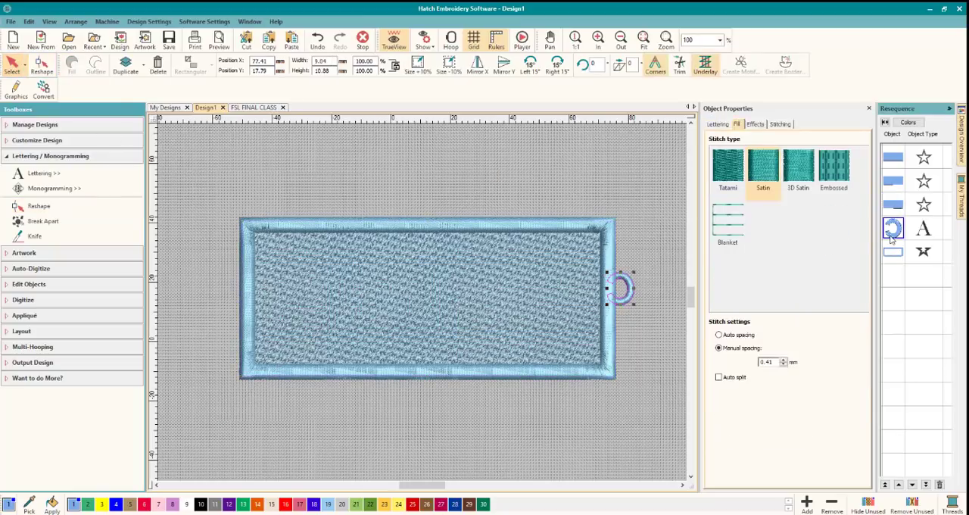
left_click(41, 64)
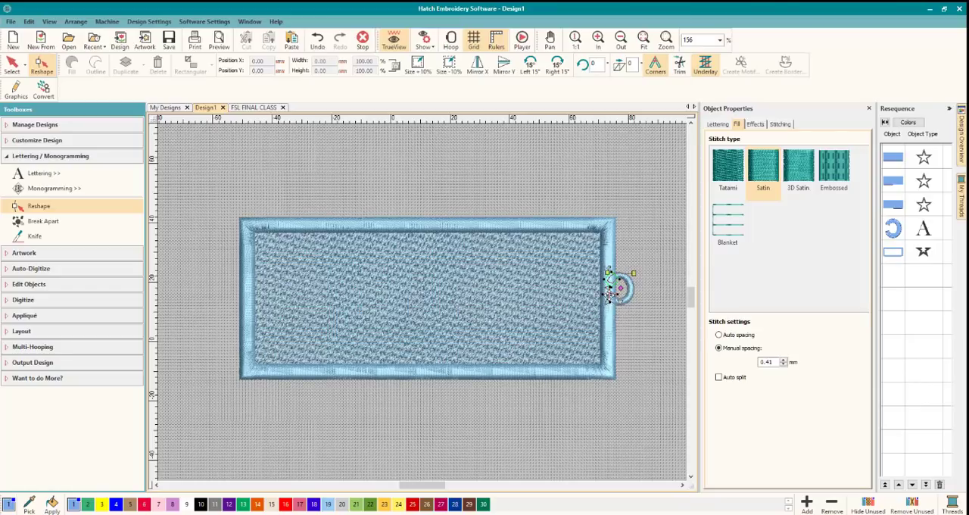
left_click(893, 253)
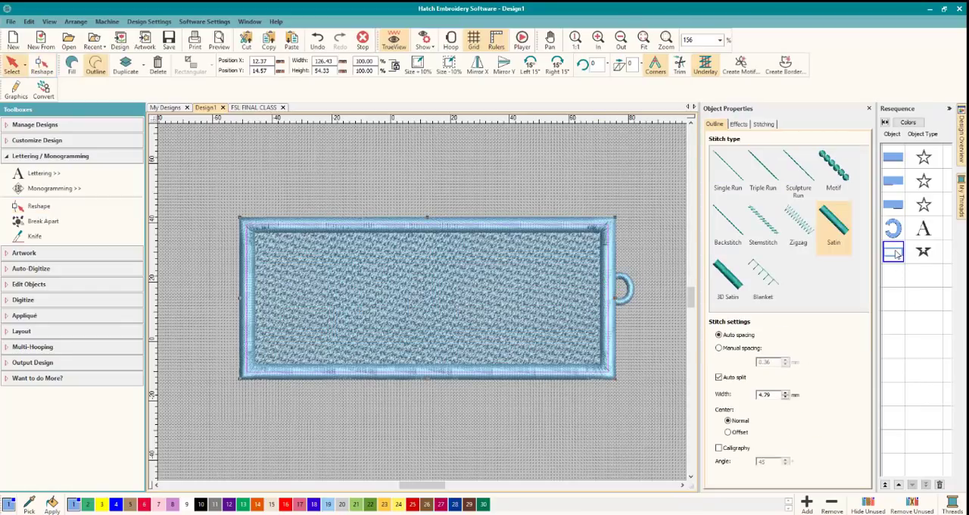
left_click(43, 67)
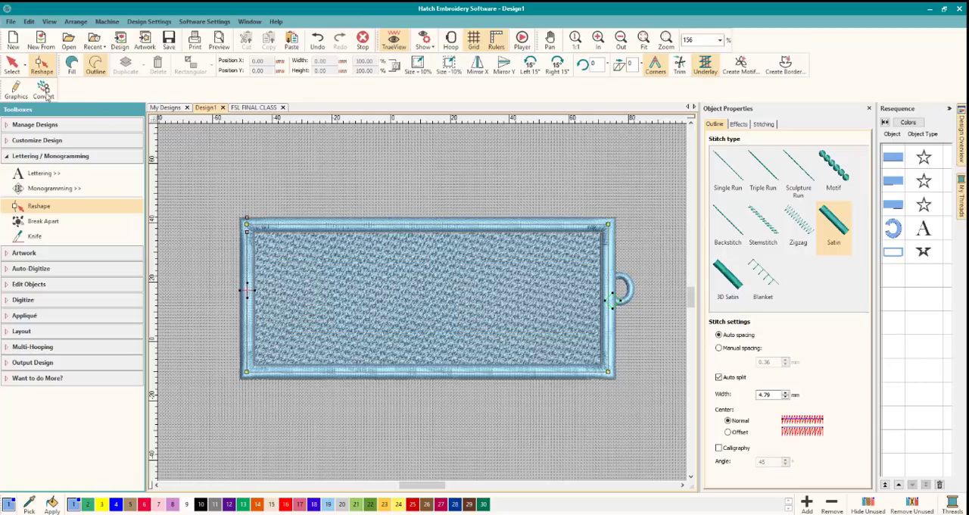
left_click(11, 64)
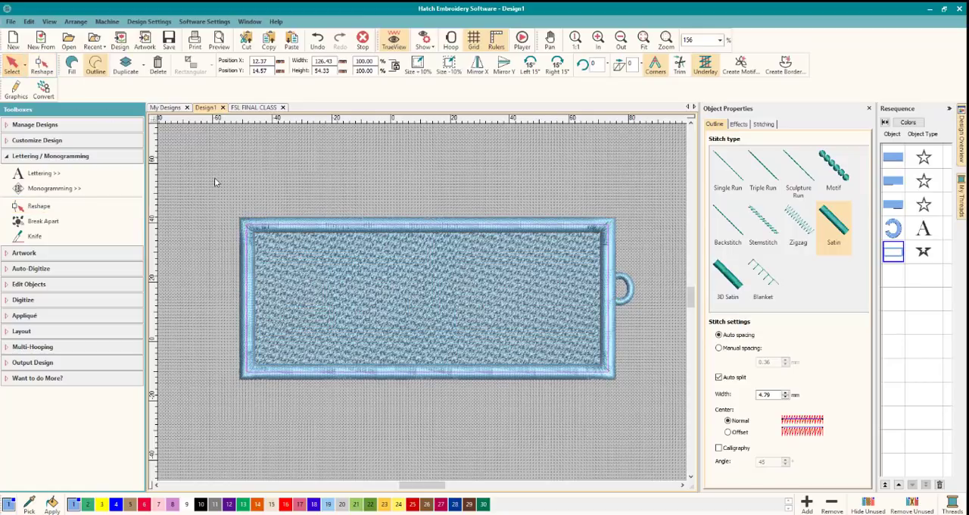
Recolor the fills, loop and border together with purple thread color 12.
left_click_drag(214, 178, 698, 423)
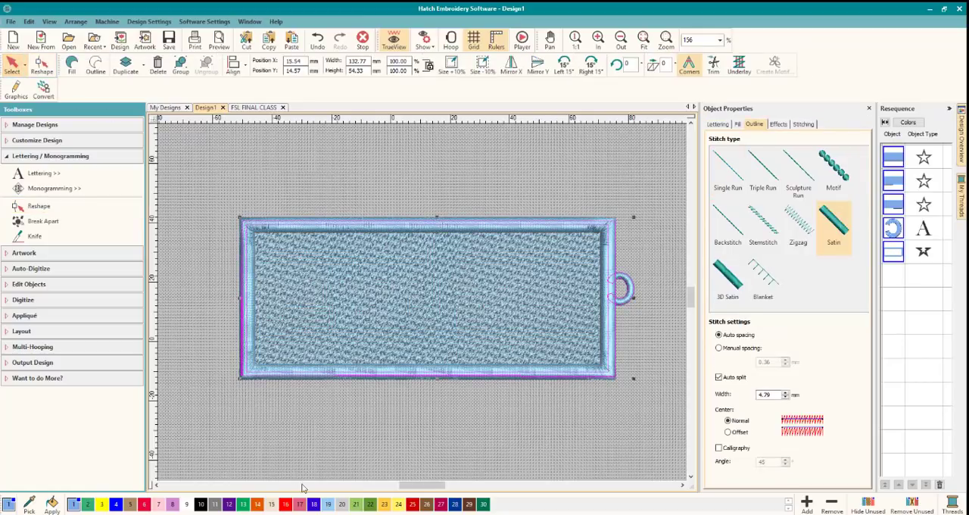
left_click(229, 504)
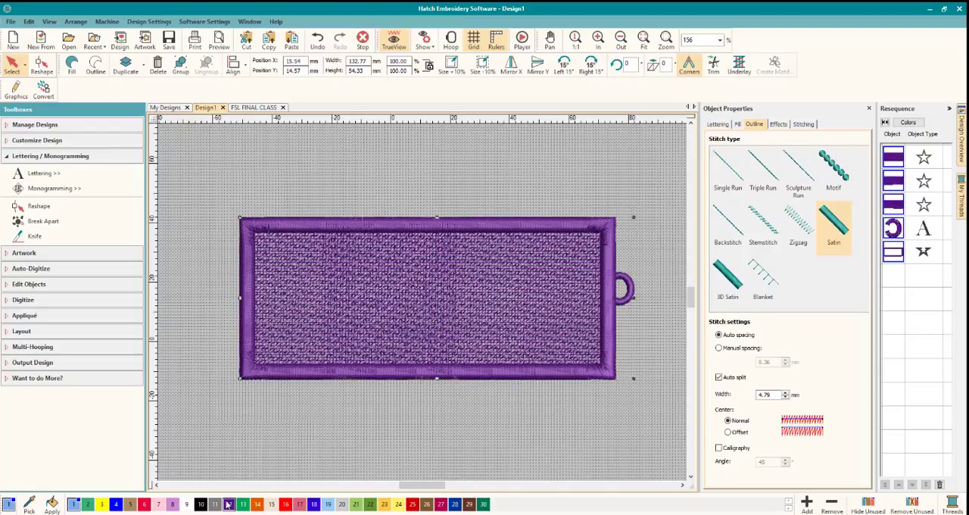
left_click(370, 446)
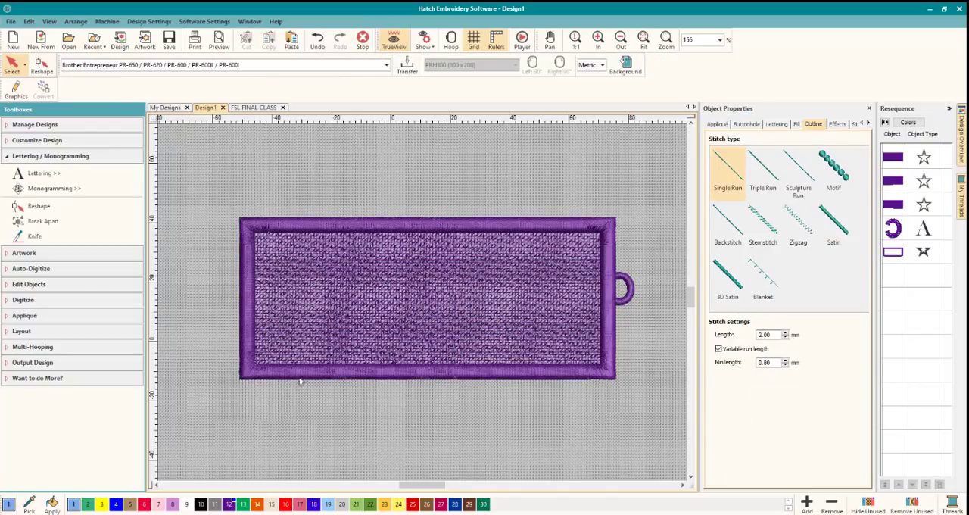
Inspect the lace fill and the border's lower-left corner up close, and select the satin border.
scroll(325, 371, "up", 4)
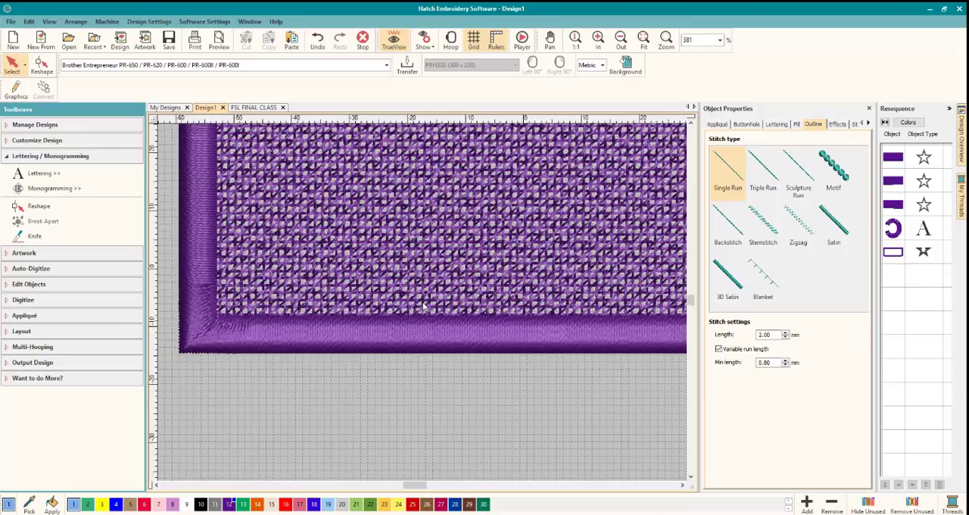
scroll(423, 306, "down", 4)
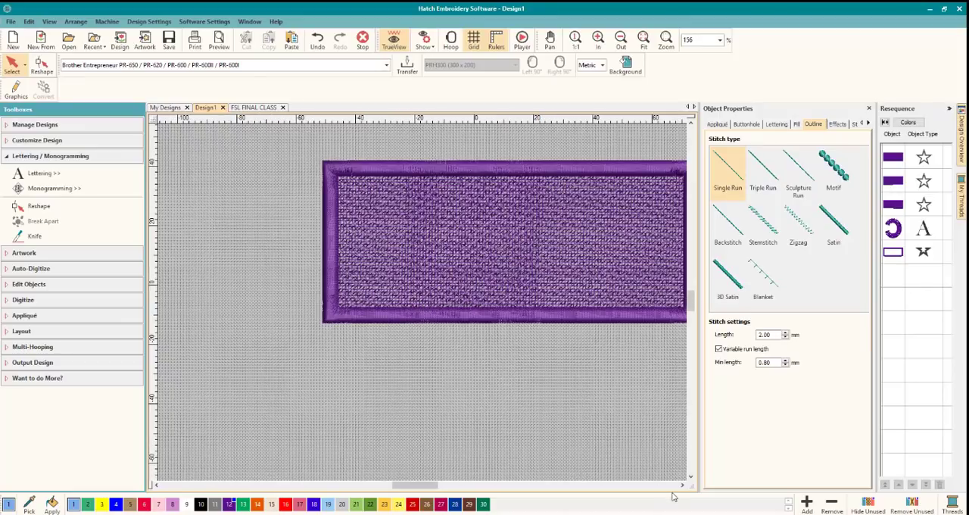
left_click(683, 485)
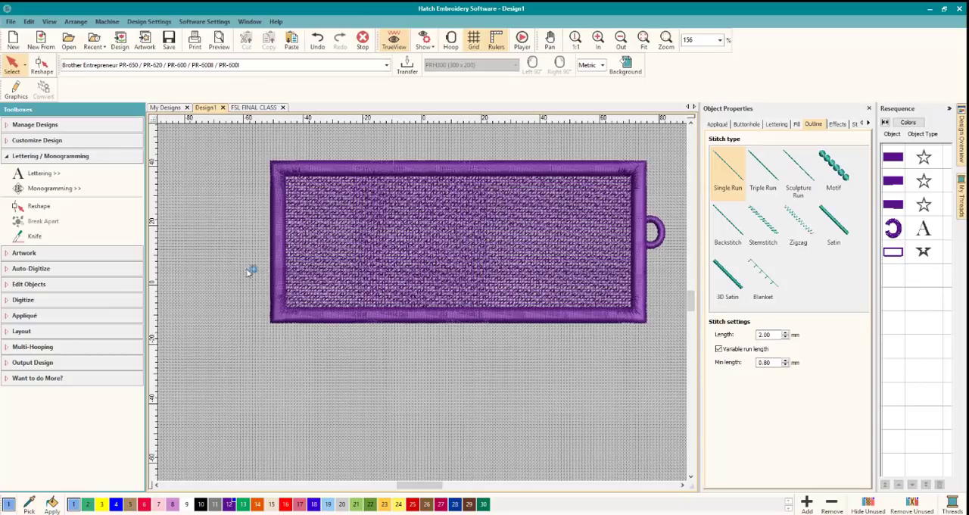
left_click(890, 257)
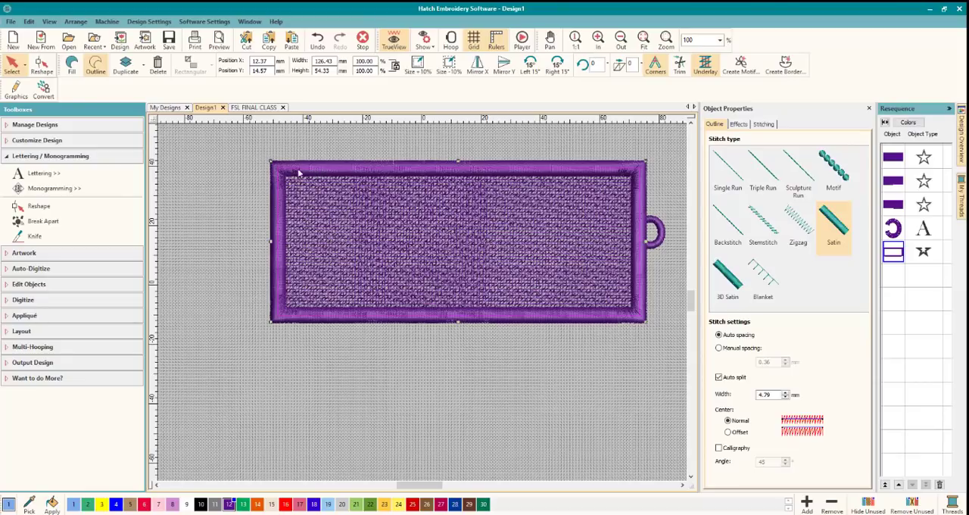
Deselect the border, switch to the FSL FINAL CLASS design and inspect the fringe beside its left border, selecting the uppermost fringe run.
left_click(358, 397)
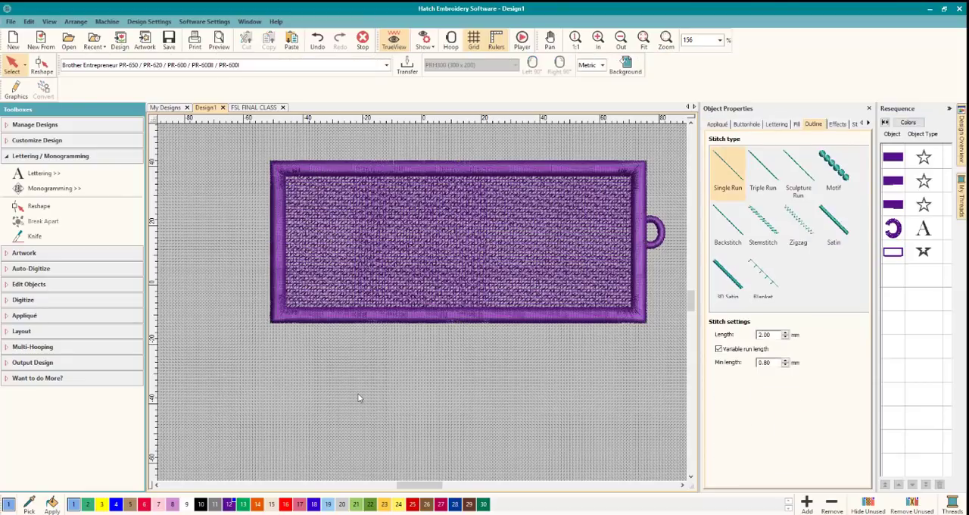
left_click(49, 157)
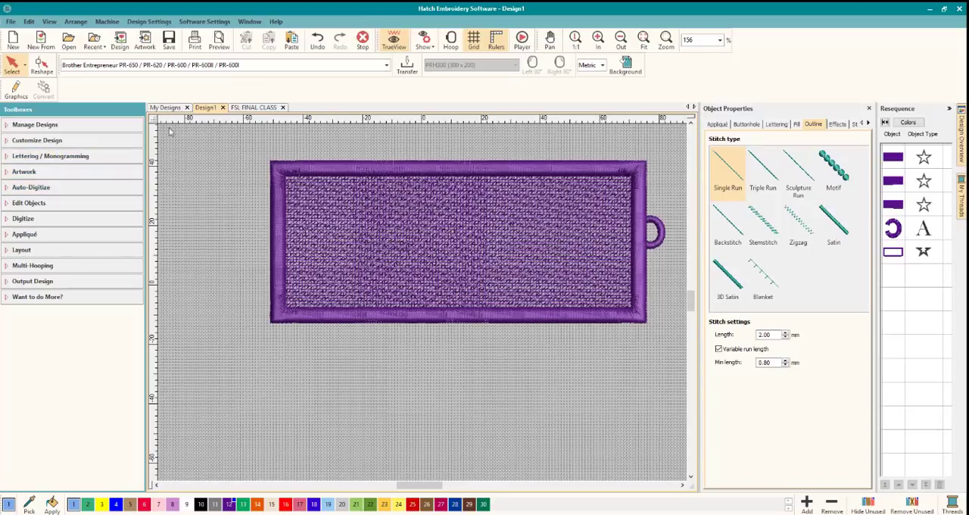
left_click(245, 108)
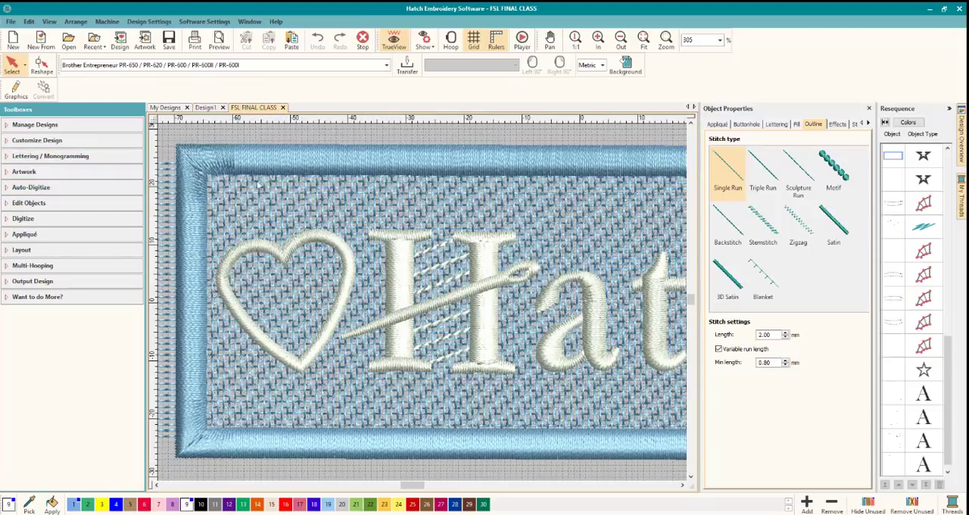
left_click(284, 255)
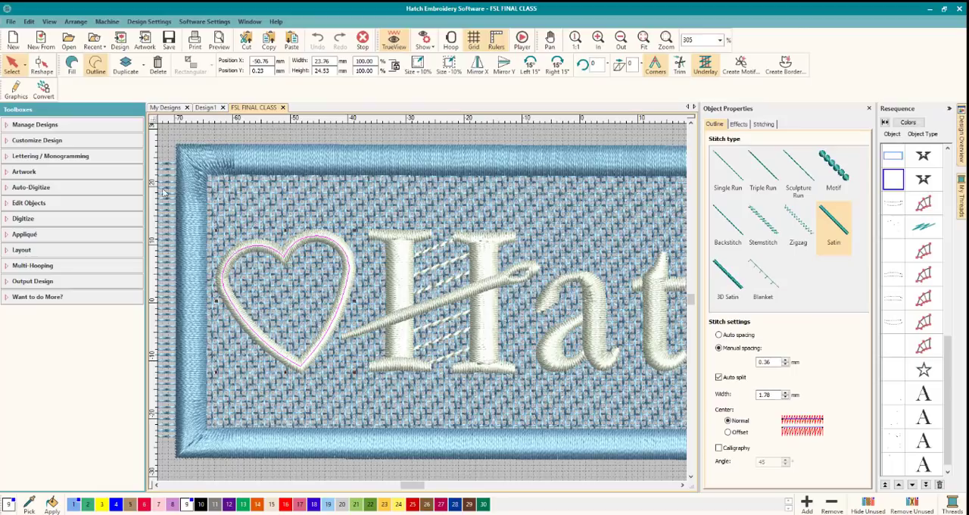
left_click(155, 485)
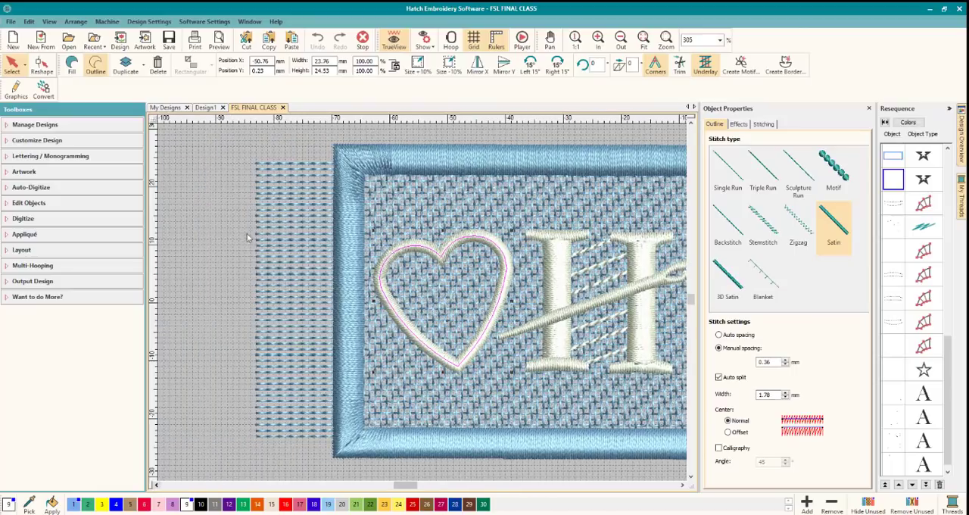
left_click(283, 166)
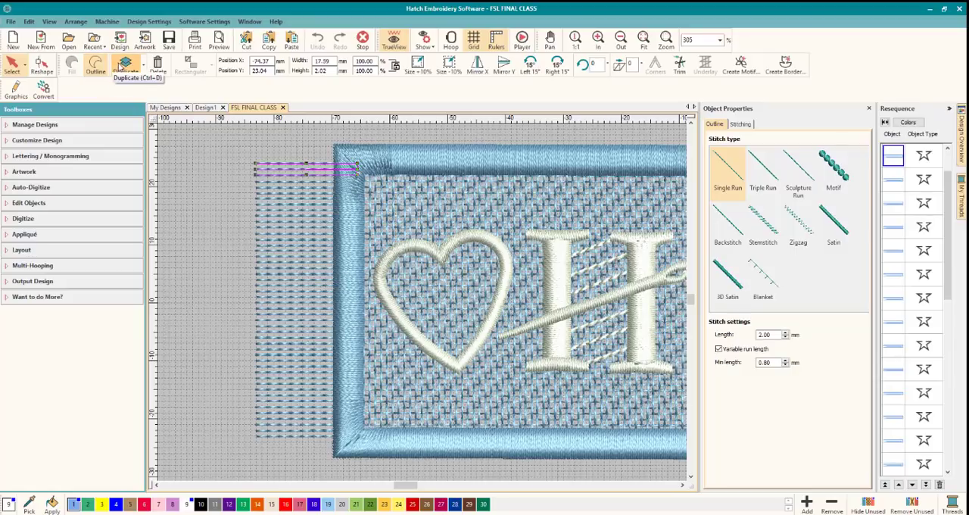
Return to Design1 and view the border's upper-left corner at 600% zoom.
left_click(204, 108)
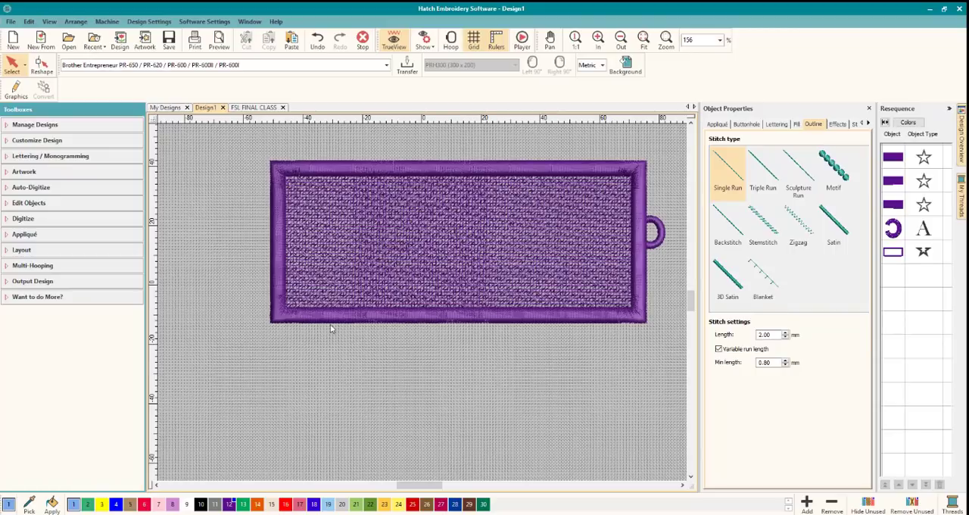
left_click(156, 485)
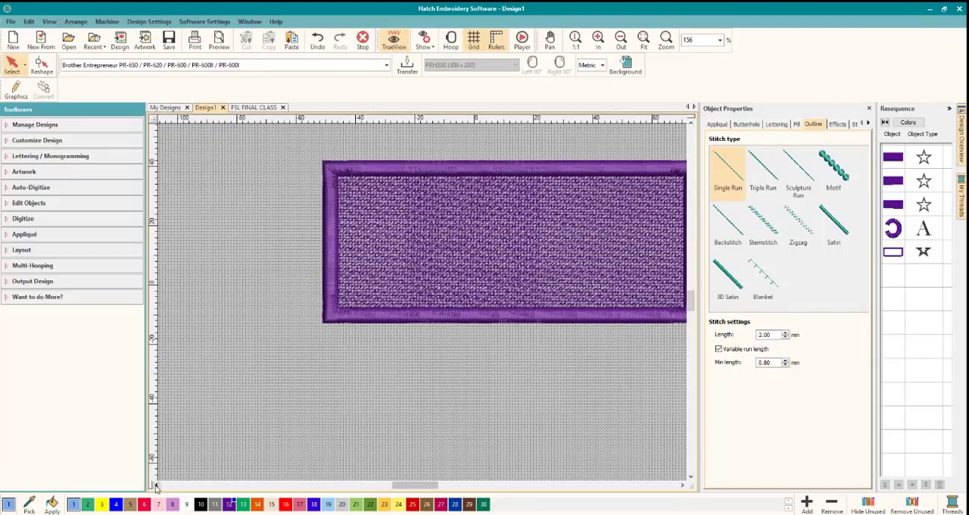
scroll(480, 329, "up", 2)
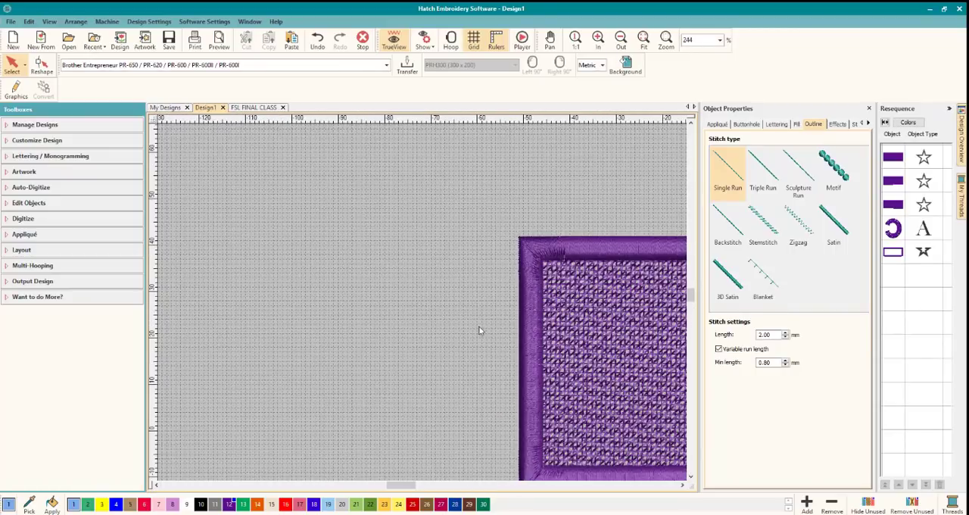
scroll(493, 326, "up", 1)
scroll(416, 305, "up", 1)
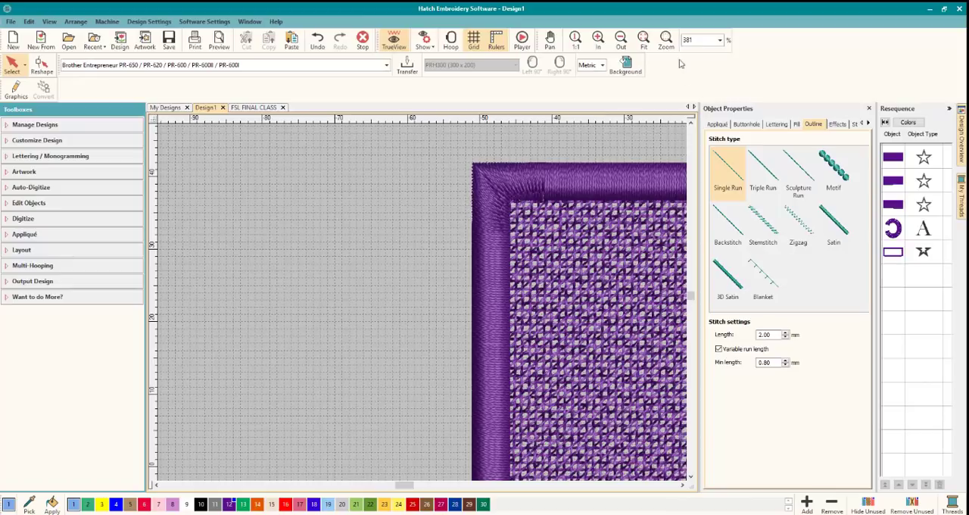
left_click(683, 40)
double_click(687, 39)
type("600")
key("Return")
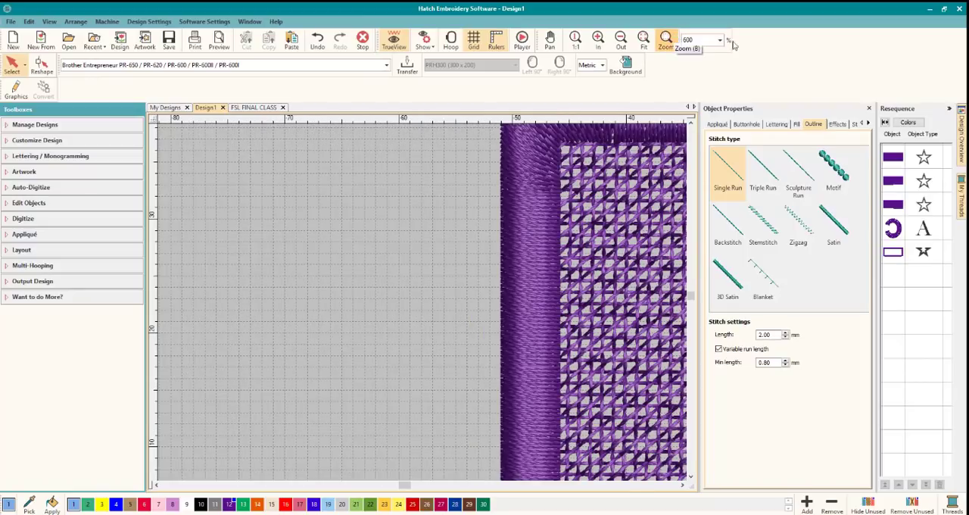
left_click(690, 123)
left_click(691, 123)
left_click(691, 123)
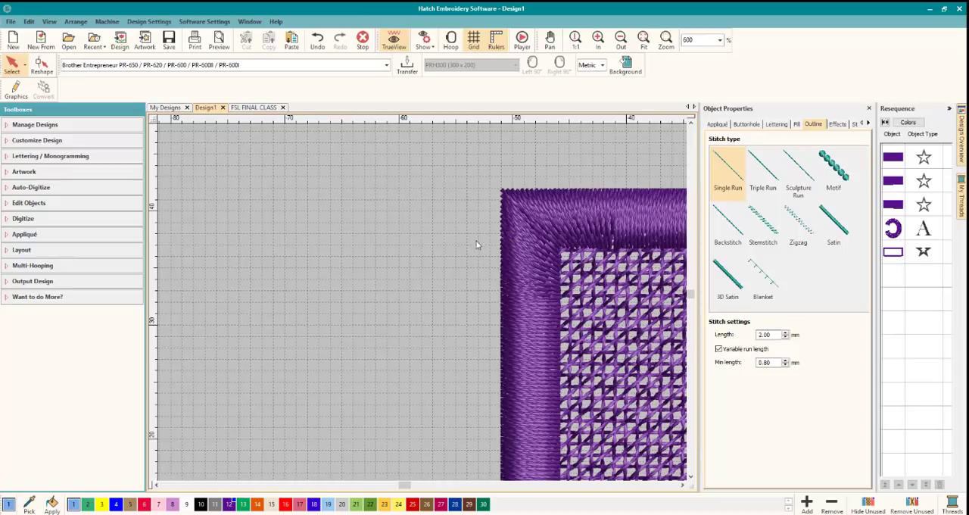
Digitize an open Single Run shape of three fringe lines about 22 mm long, extending outward from the left border just below its upper corner.
left_click(43, 221)
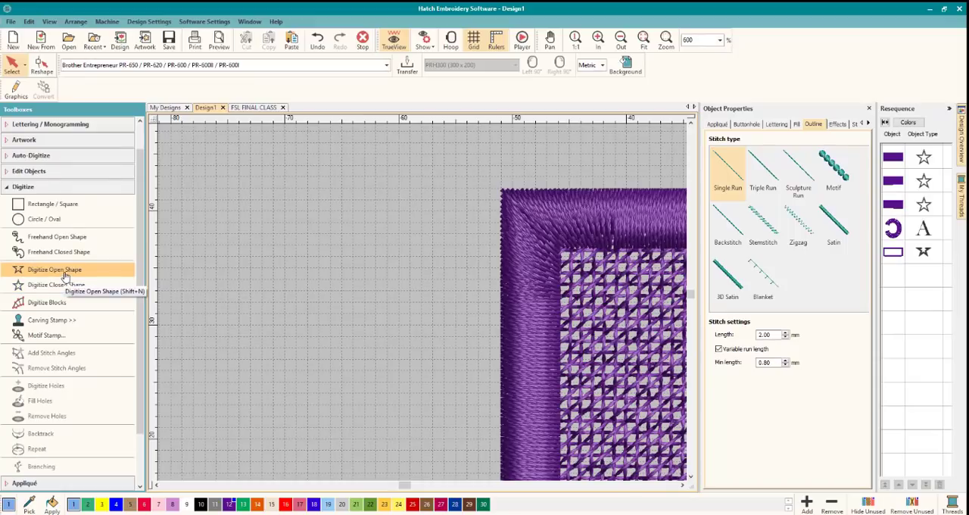
left_click(65, 276)
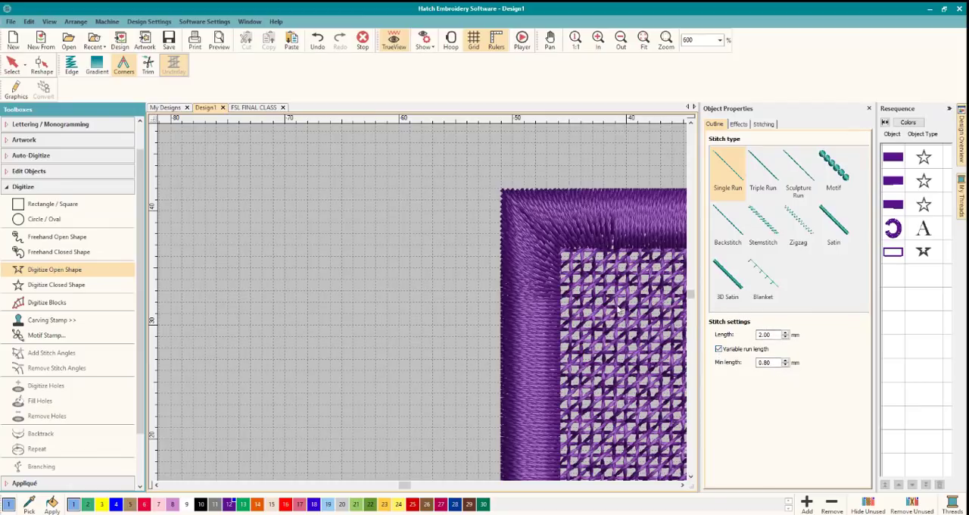
left_click(542, 259)
left_click(295, 260)
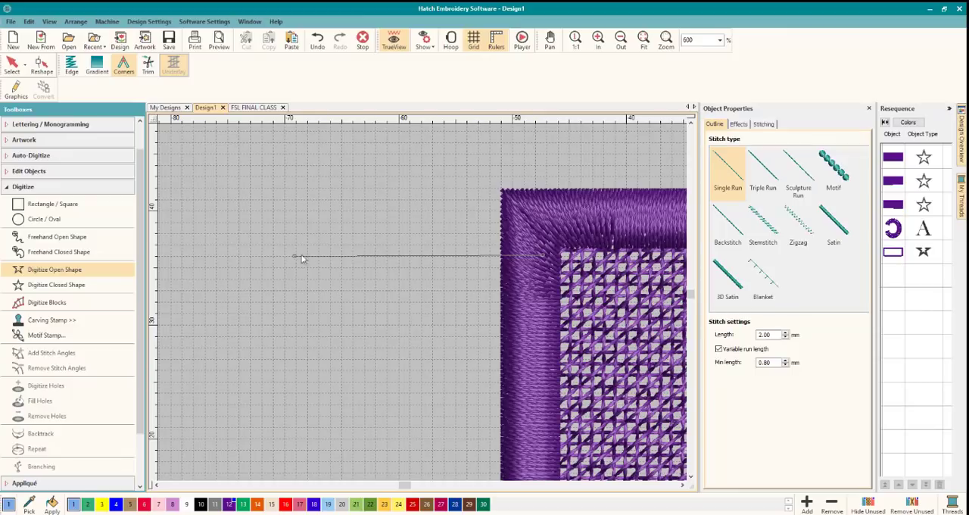
left_click(542, 257)
left_click(542, 281)
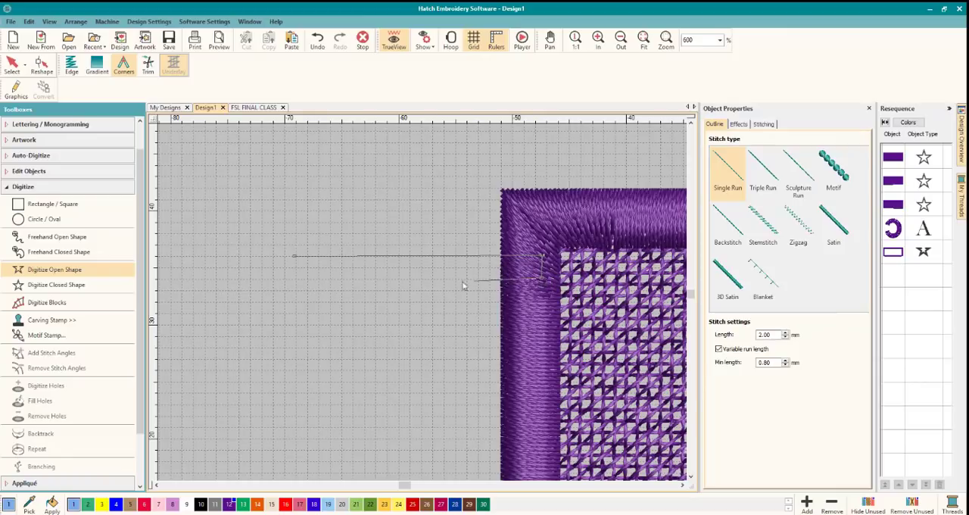
left_click(295, 277)
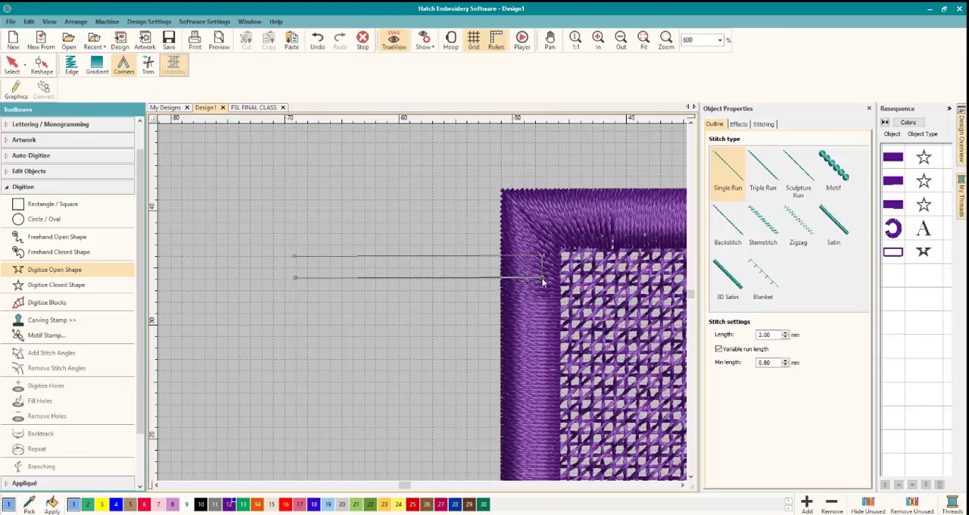
left_click(542, 305)
left_click(296, 304)
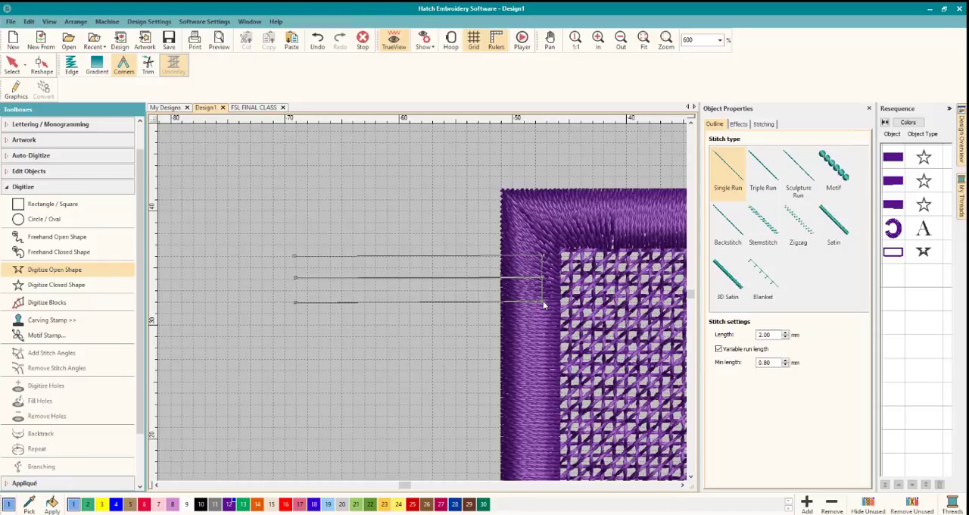
left_click(543, 304)
key("Return")
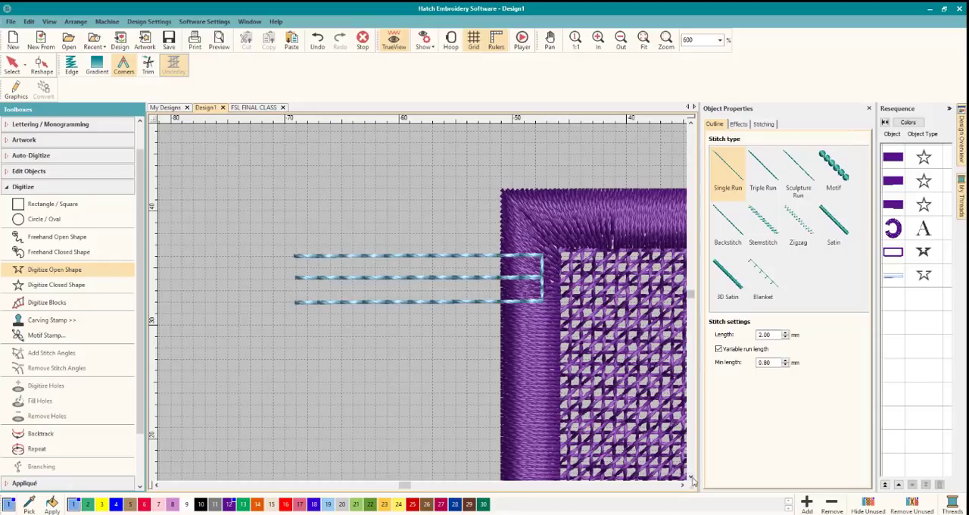
Duplicate the three-line fringe run twice down the left border, placing each copy about 6 mm below the previous one.
scroll(689, 473, "down", 3)
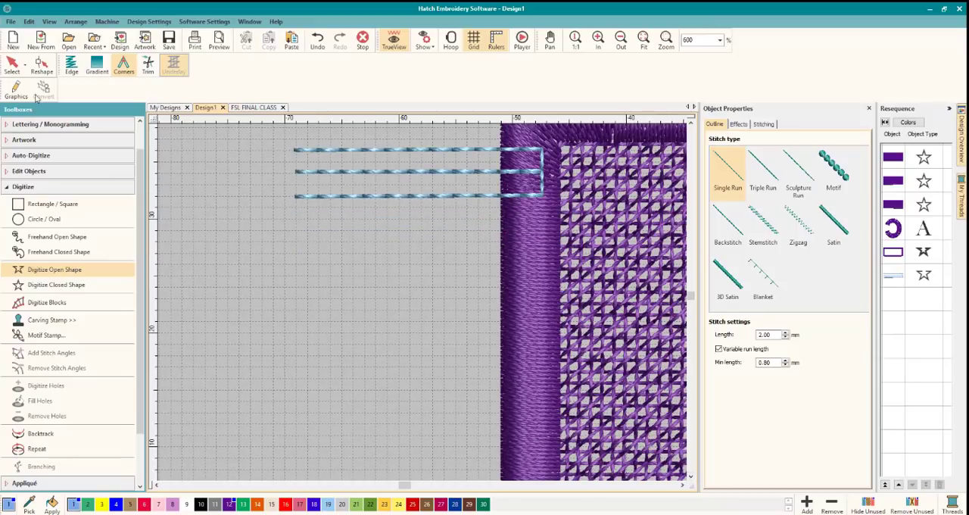
left_click(12, 64)
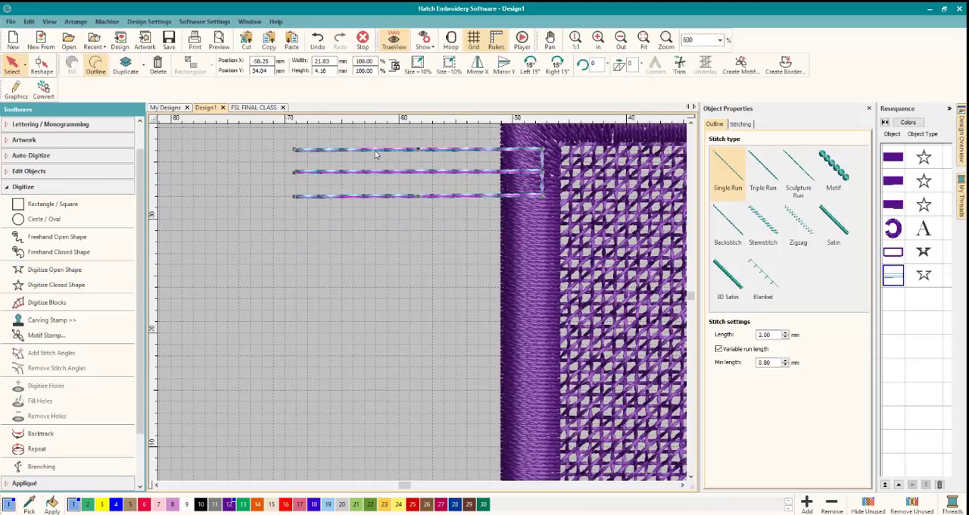
left_click_drag(374, 154, 384, 203)
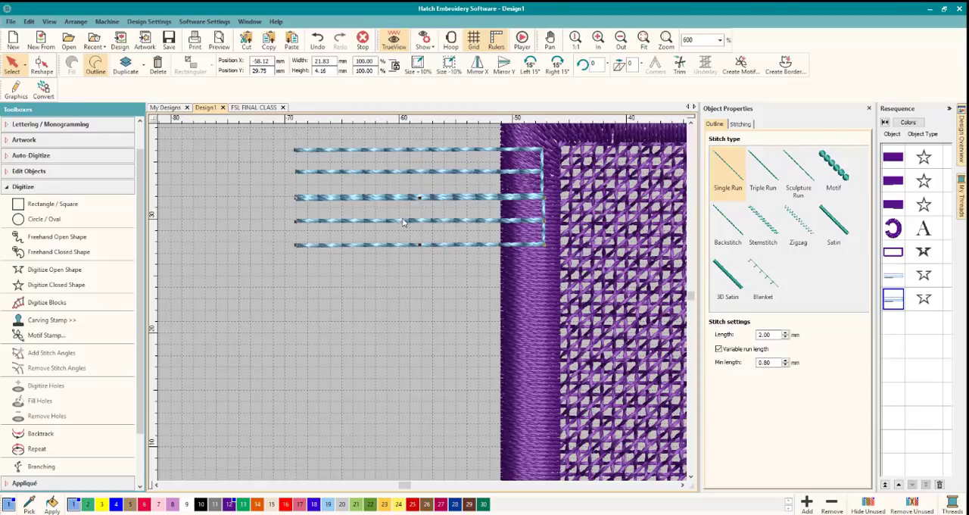
left_click_drag(403, 222, 403, 242)
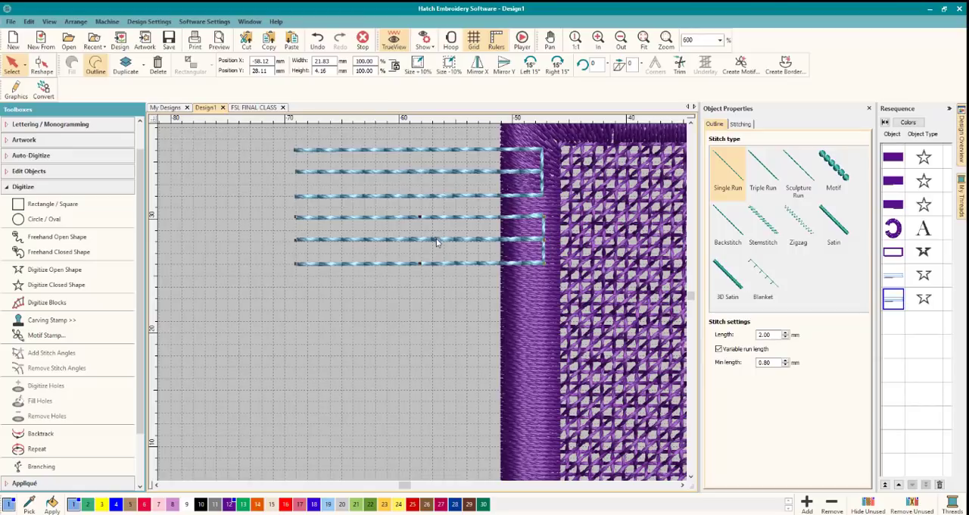
left_click_drag(436, 242, 436, 301)
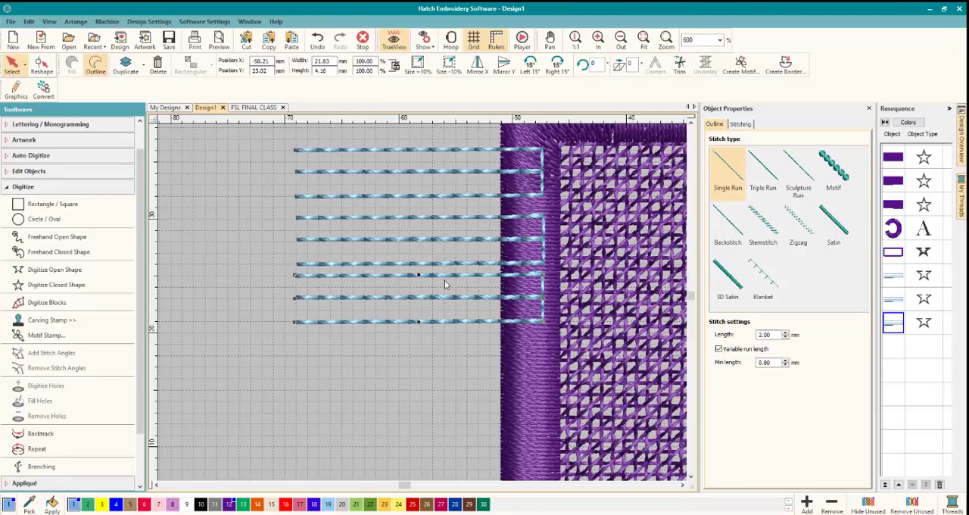
left_click_drag(445, 284, 445, 290)
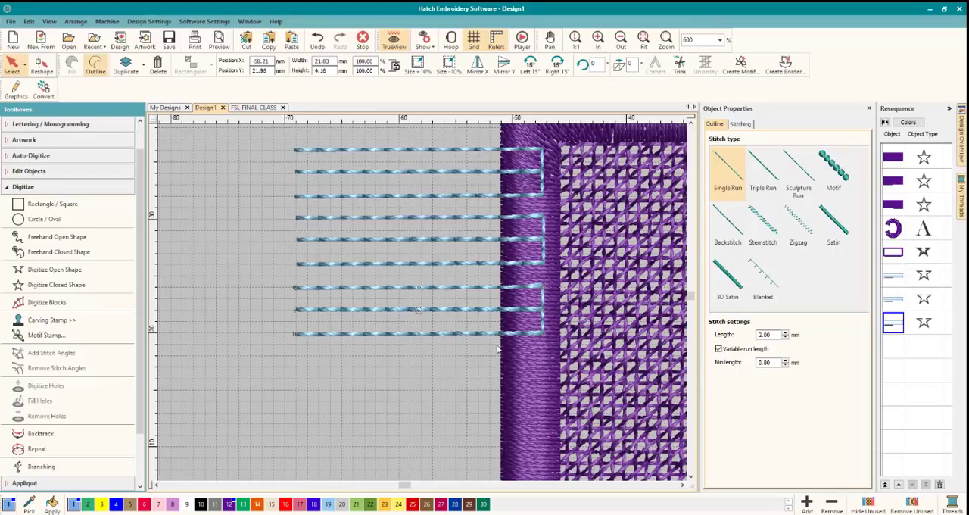
Add two more copies of the fringe run below the third set, with even gaps along the middle of the left border.
scroll(445, 268, "down", 3)
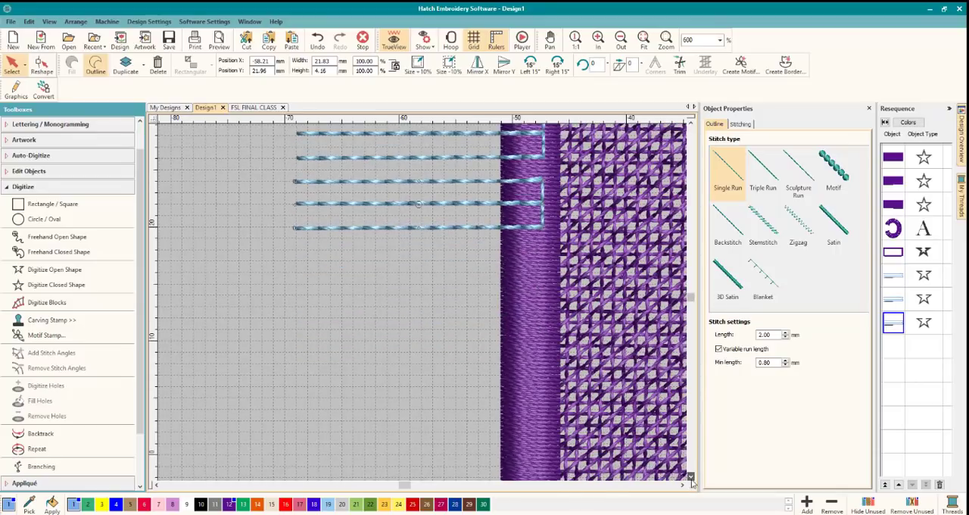
left_click_drag(417, 228, 413, 256)
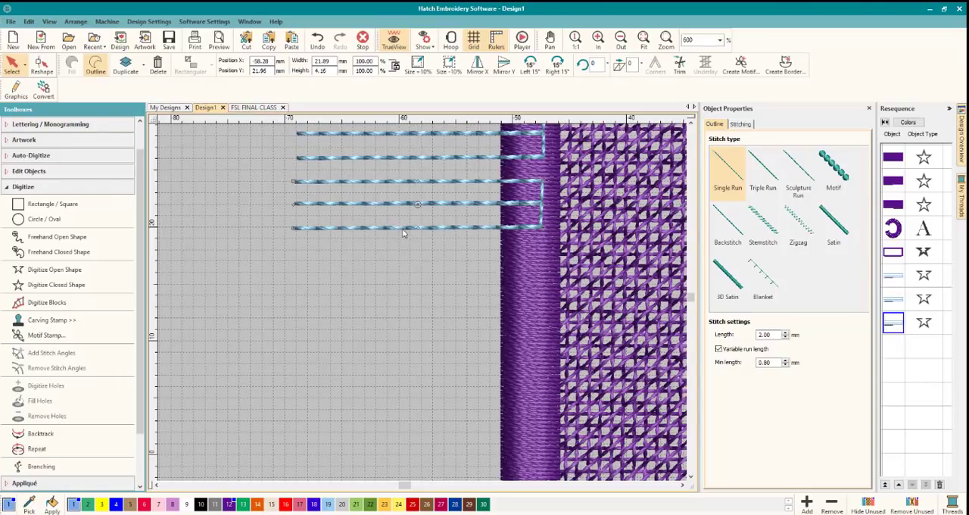
left_click_drag(395, 225, 437, 350)
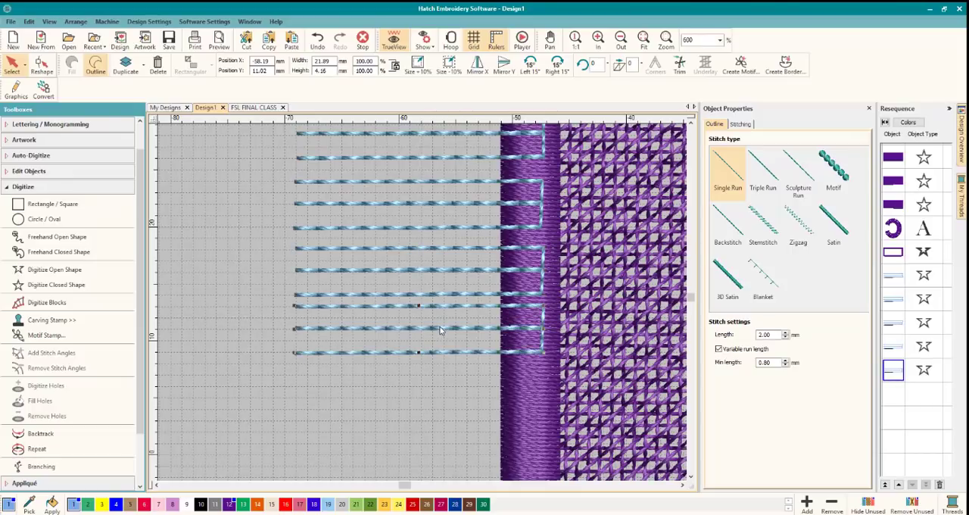
left_click_drag(441, 330, 441, 340)
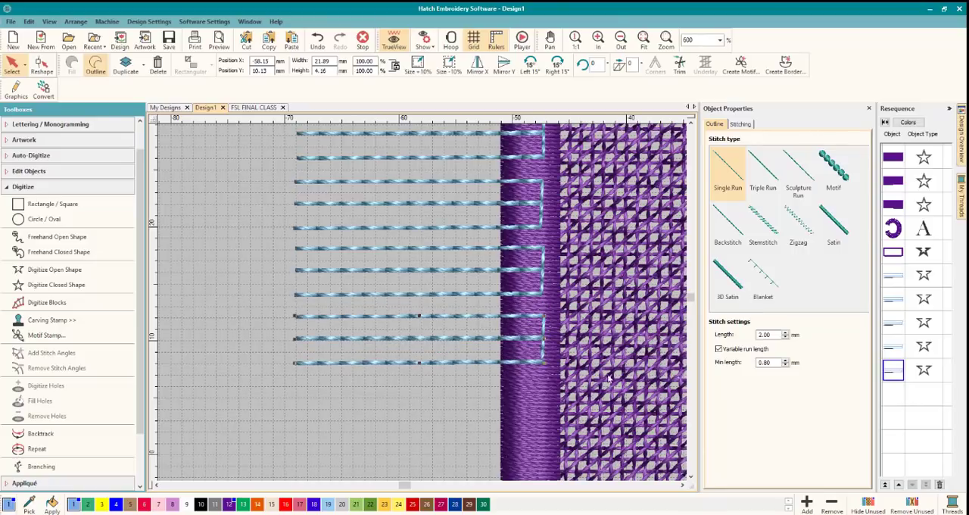
Add three more copies of the fringe run, continuing down the left border to just above its lower corner.
scroll(486, 299, "down", 4)
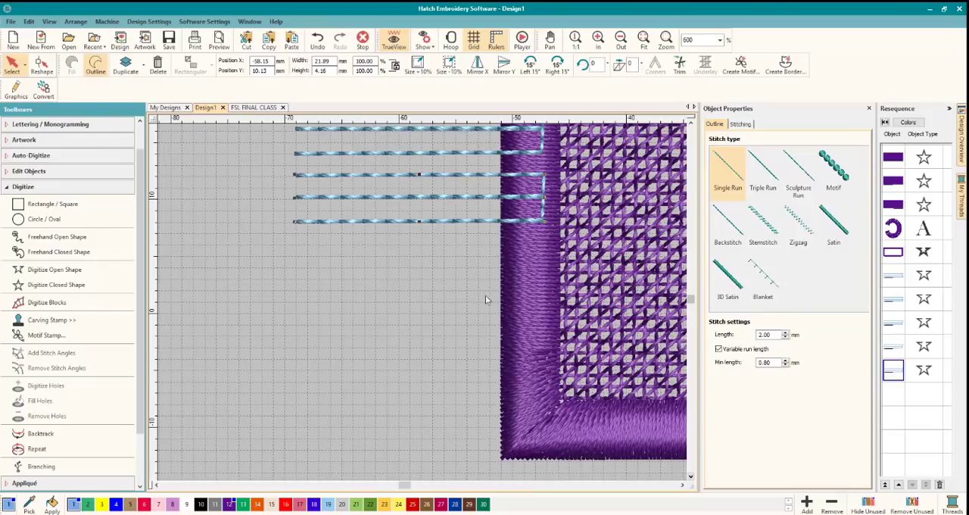
left_click_drag(430, 203, 457, 316)
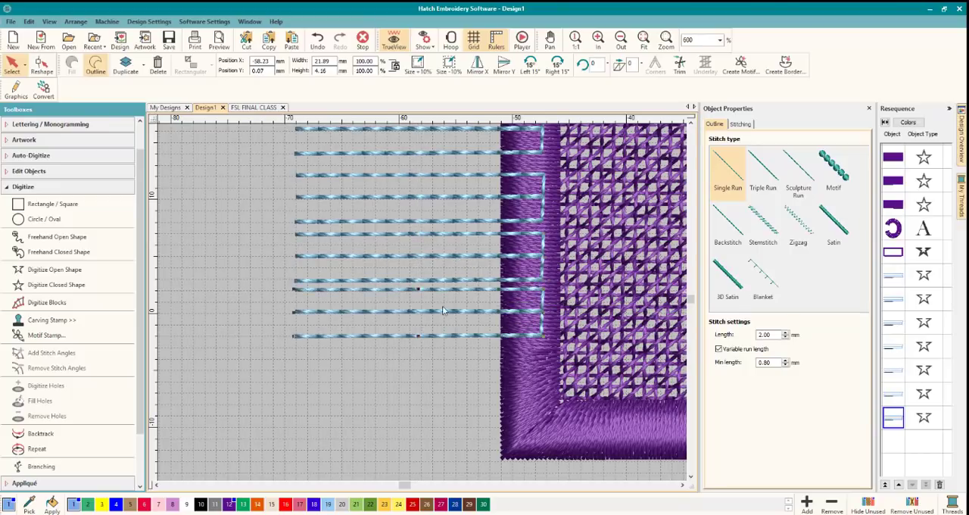
left_click_drag(438, 298, 448, 367)
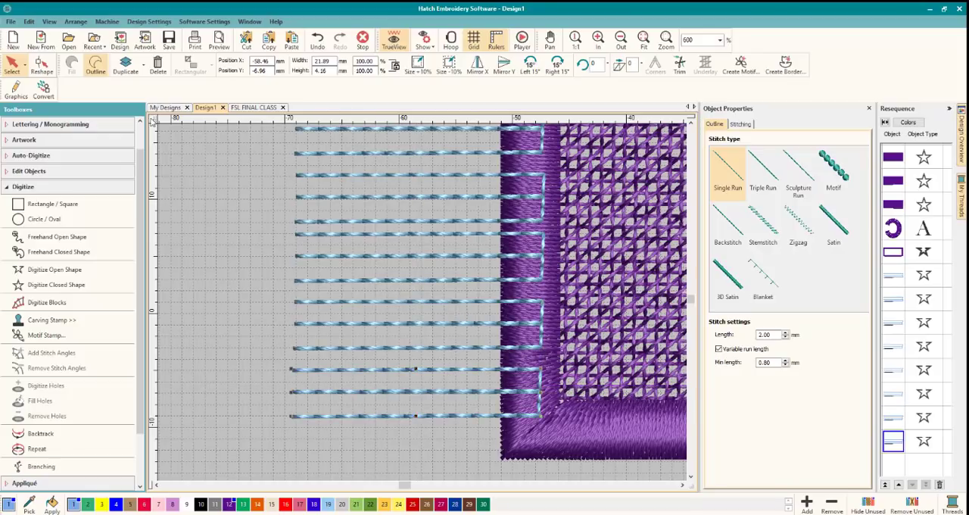
Switch to the FSL FINAL CLASS design and examine its fringe line spacing near the upper-left corner up close.
left_click(253, 107)
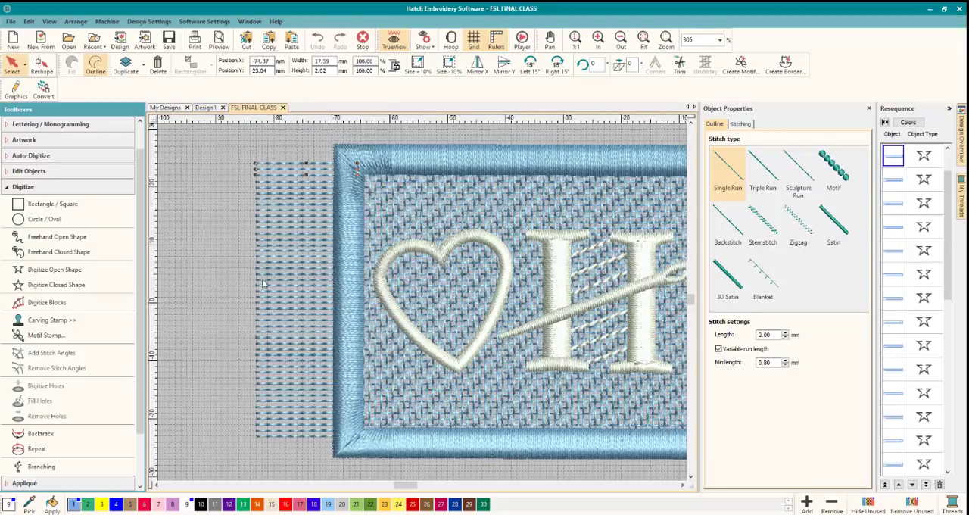
scroll(311, 229, "up", 5)
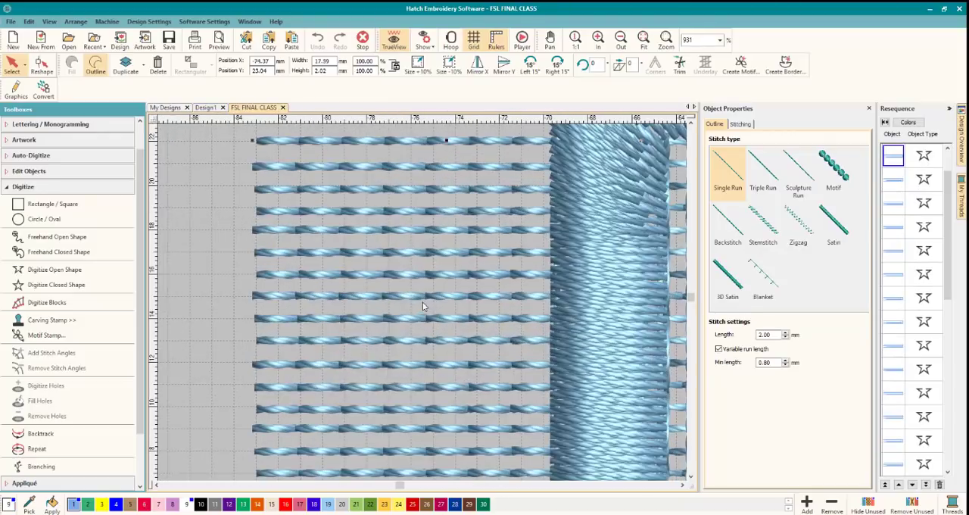
scroll(422, 302, "down", 1)
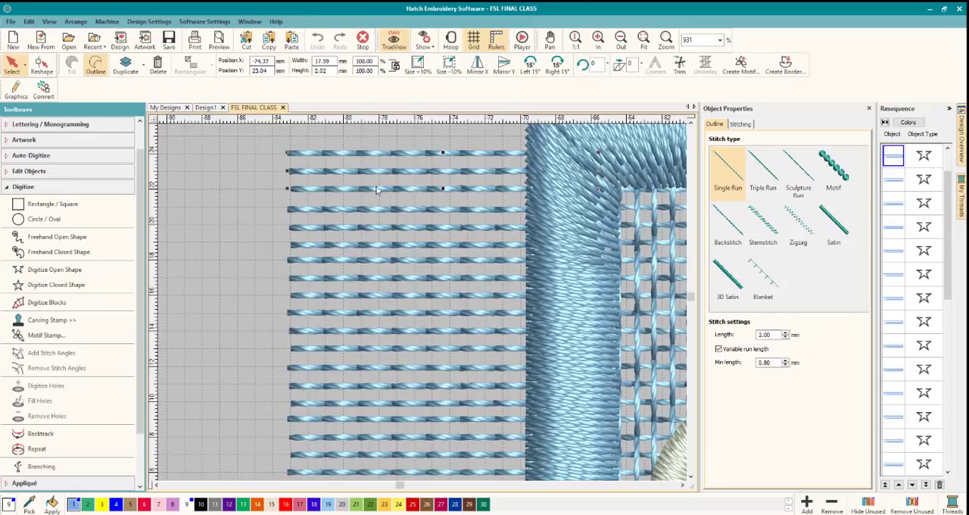
Compare the fringe line spacing in the FSL FINAL CLASS design with the fringe in Design1.
scroll(430, 318, "down", 1)
scroll(422, 305, "up", 2)
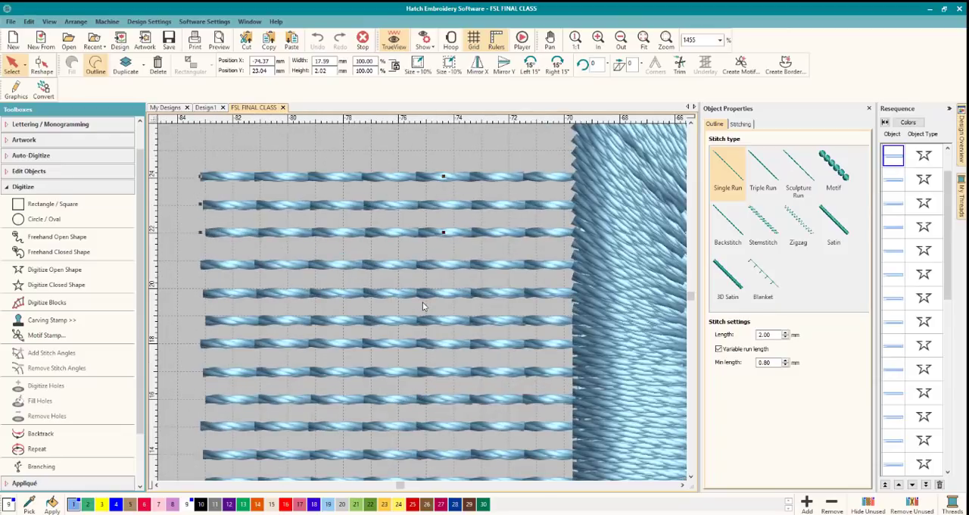
scroll(422, 305, "down", 10)
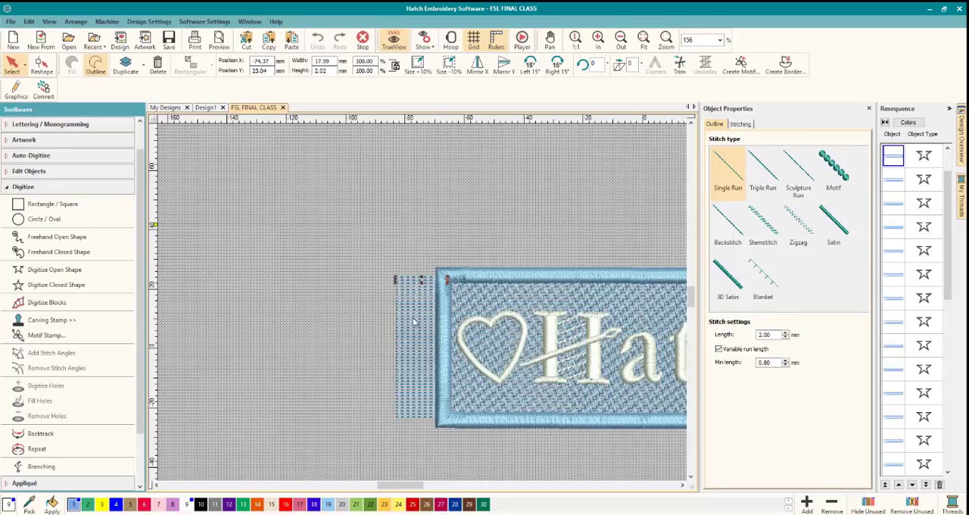
scroll(422, 306, "up", 10)
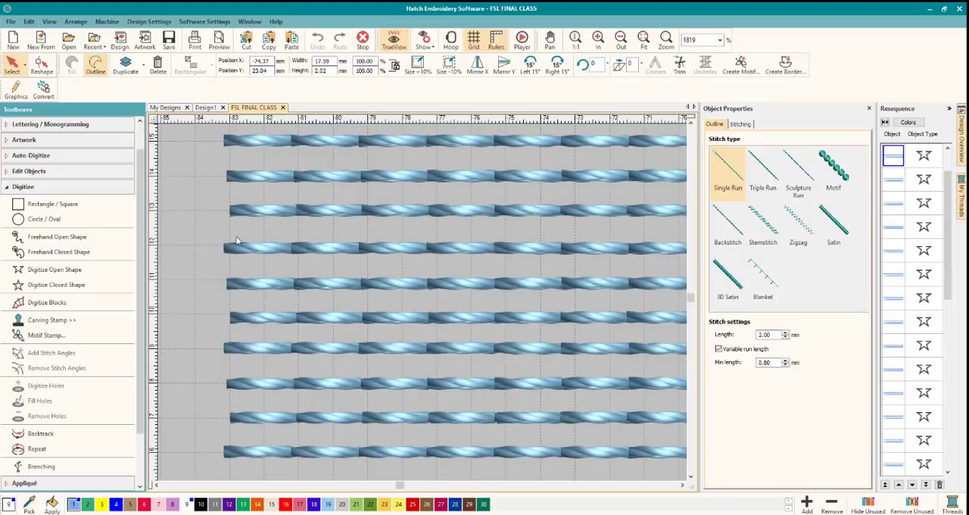
left_click(204, 107)
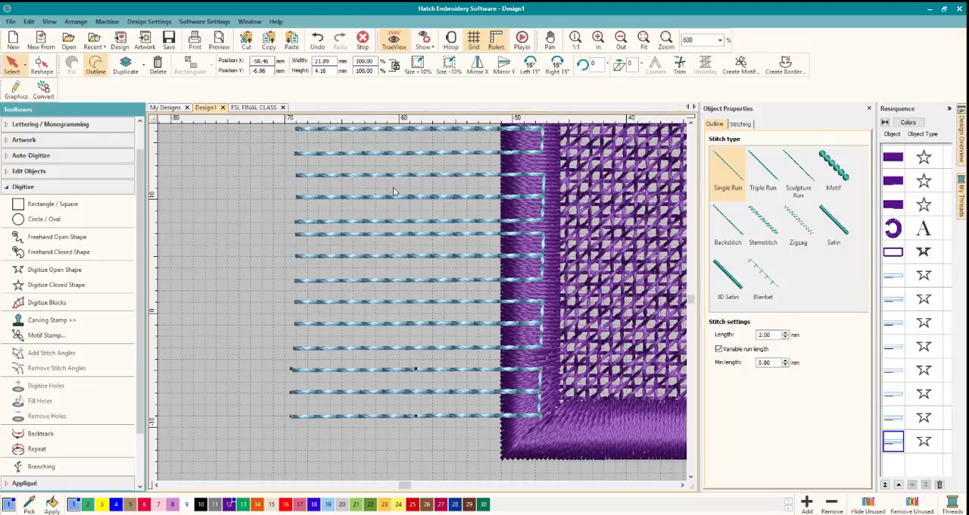
scroll(392, 191, "down", 2)
scroll(423, 305, "down", 1)
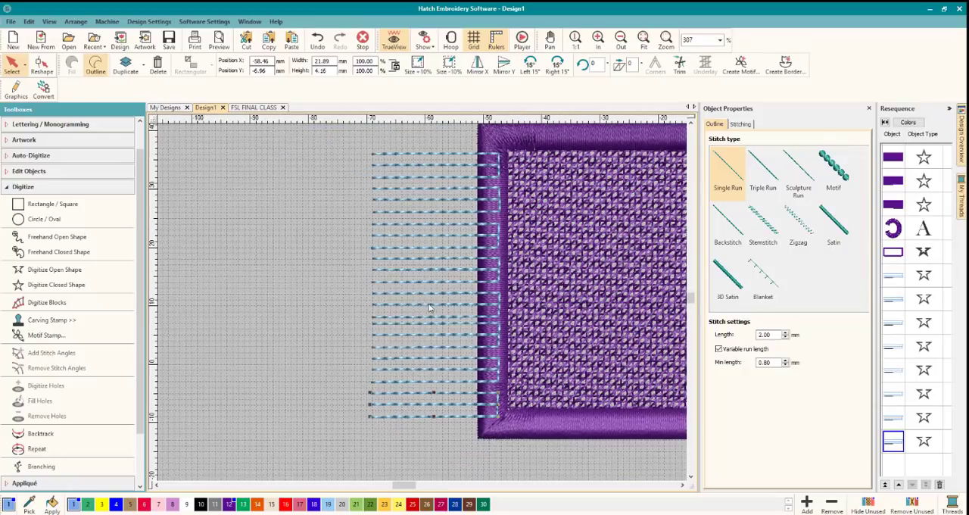
scroll(430, 303, "up", 1)
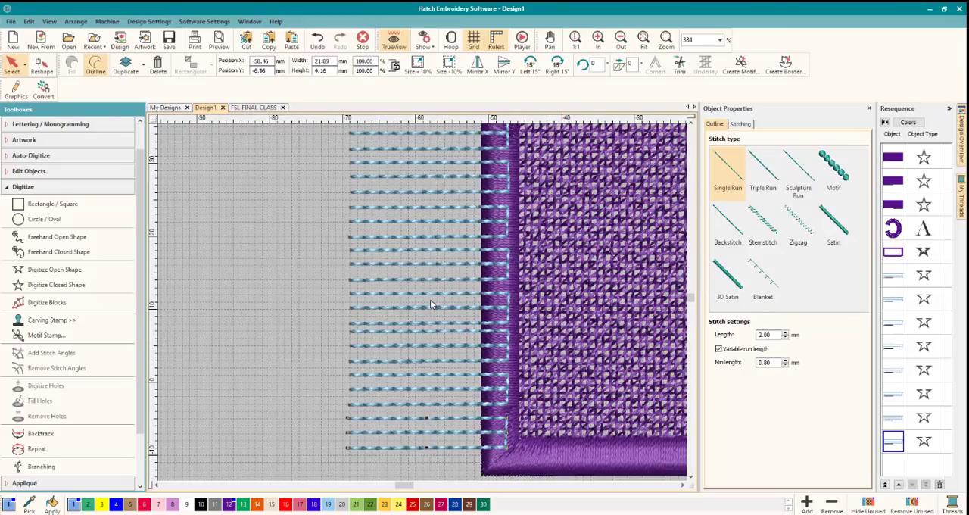
scroll(430, 299, "down", 3)
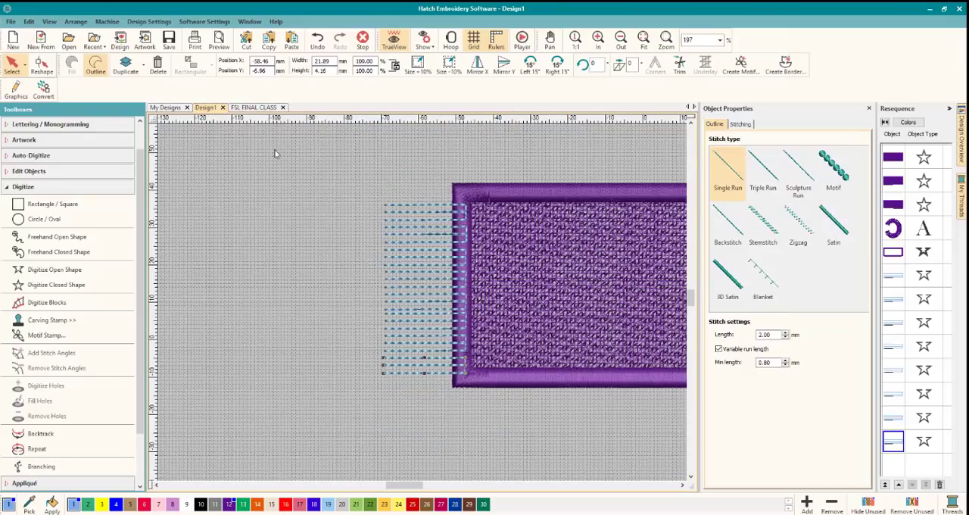
left_click(243, 108)
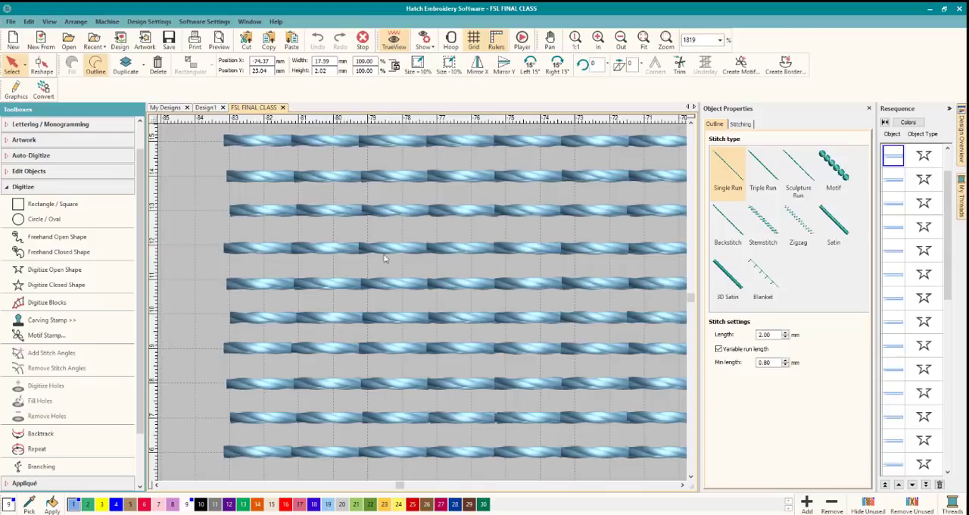
scroll(422, 303, "down", 3)
scroll(422, 305, "down", 7)
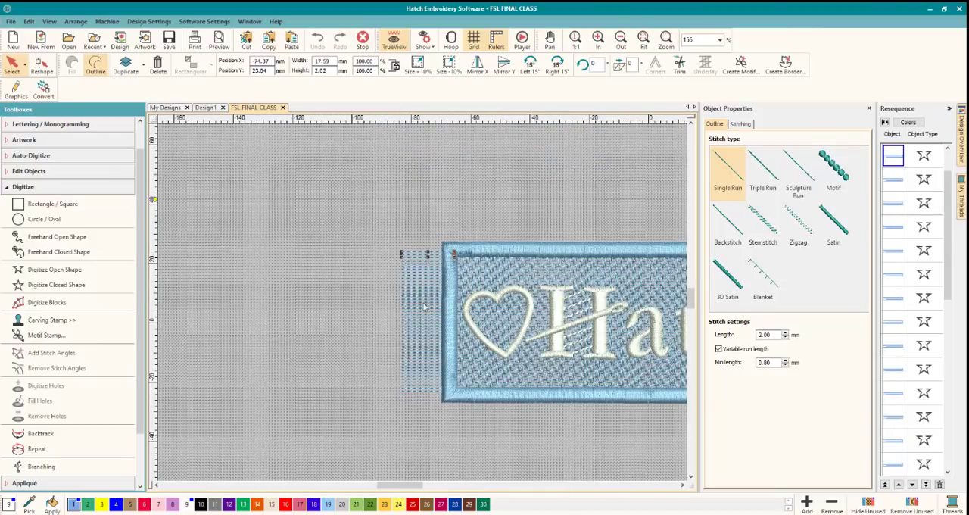
Copy the uppermost three-line fringe run beside the left border of the FSL FINAL CLASS design.
scroll(423, 301, "up", 1)
left_click(355, 273)
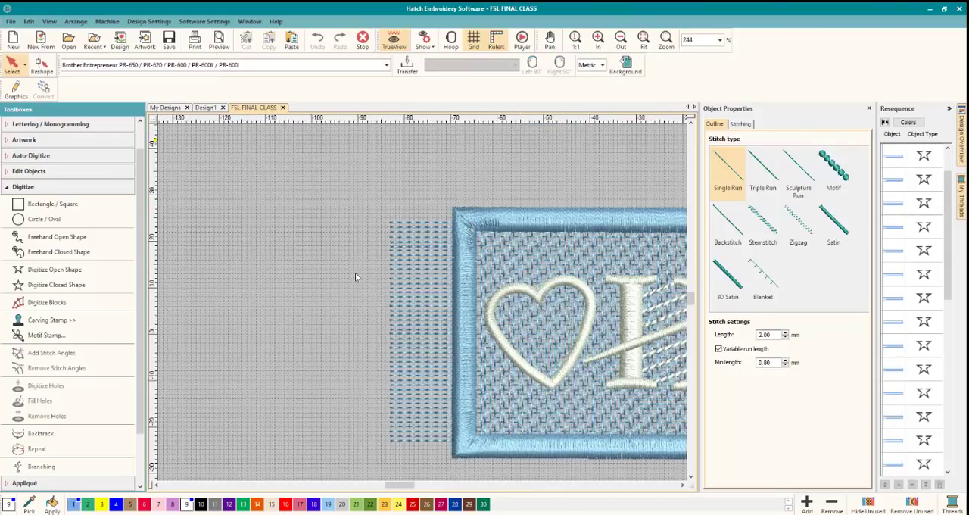
left_click(406, 226)
left_click(305, 155)
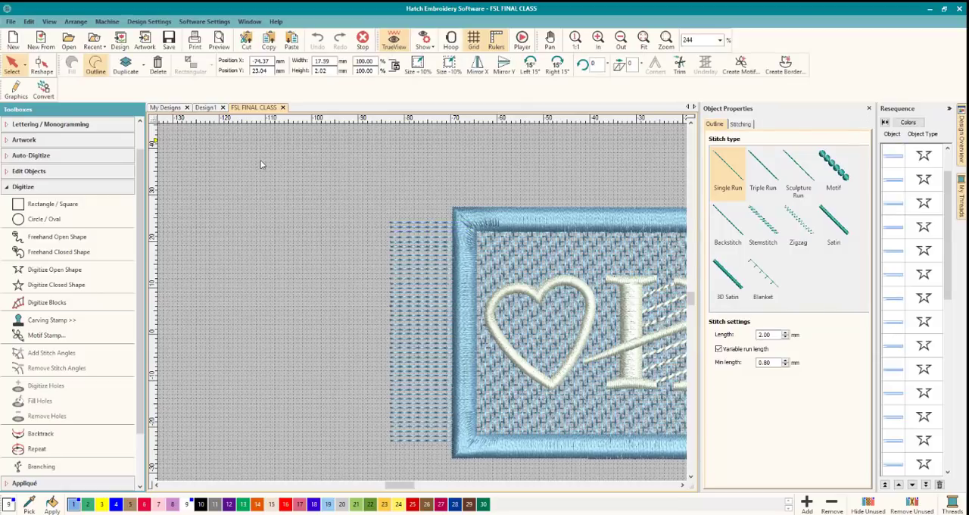
left_click(406, 226)
right_click(405, 228)
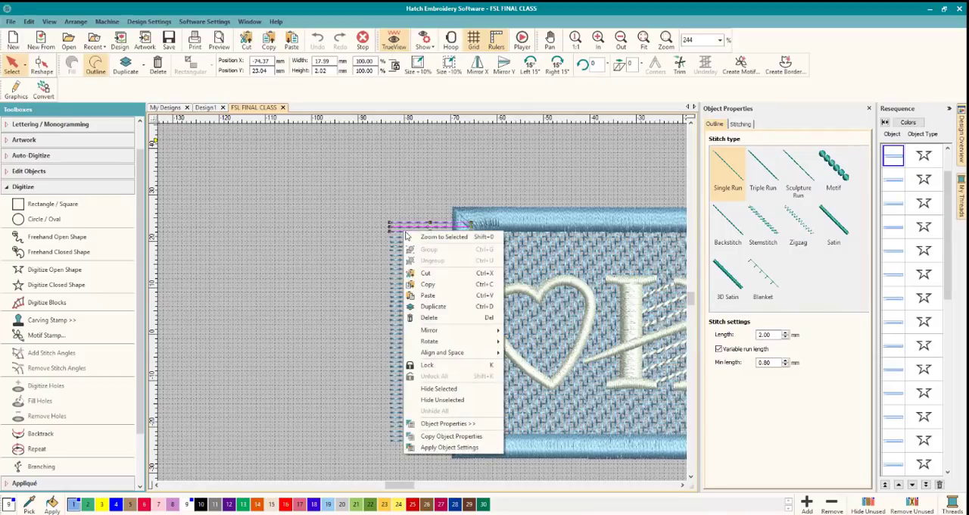
left_click(426, 283)
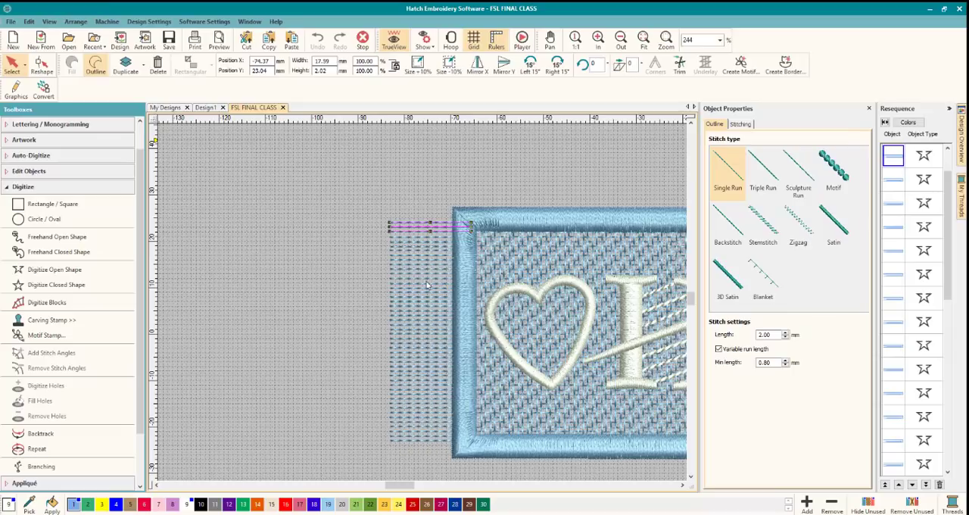
Paste the copied fringe run into Design1 and place it above the existing fringe, outside the tag's upper-left corner.
left_click(206, 107)
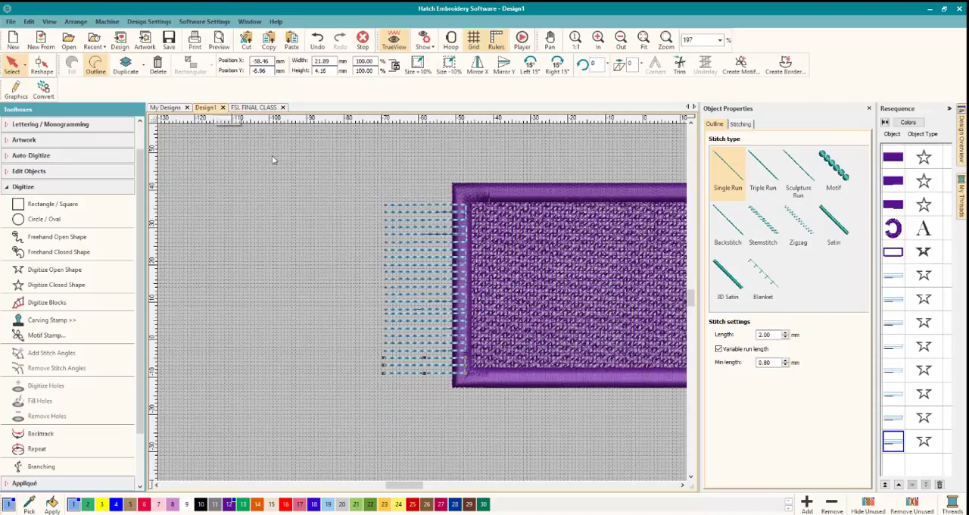
right_click(378, 158)
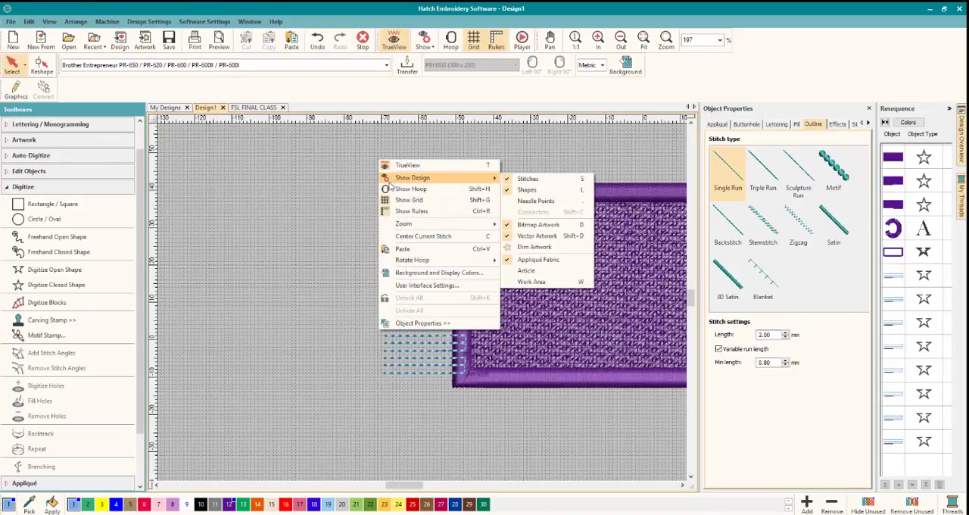
left_click(396, 248)
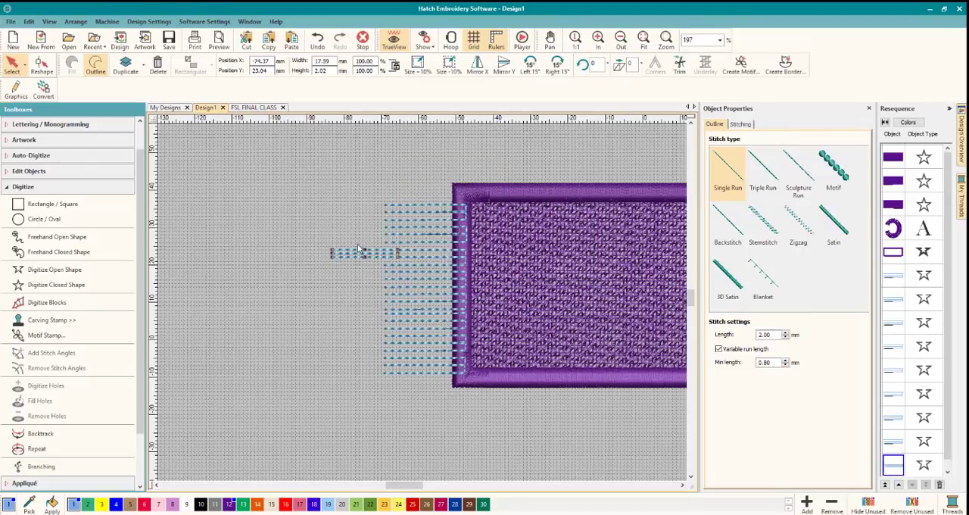
left_click_drag(359, 250, 390, 179)
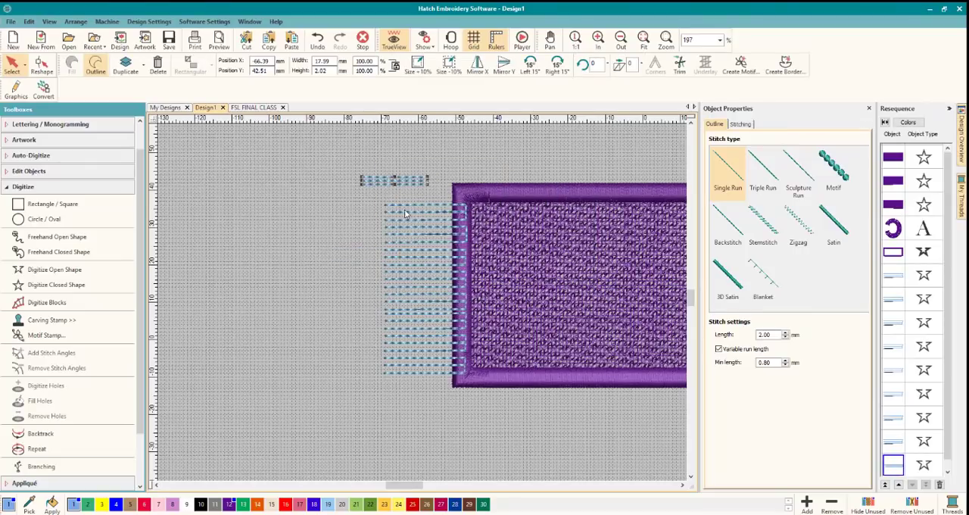
Delete all eight of the wider-spaced fringe runs along the left border, keeping only the pasted run.
left_click(405, 214)
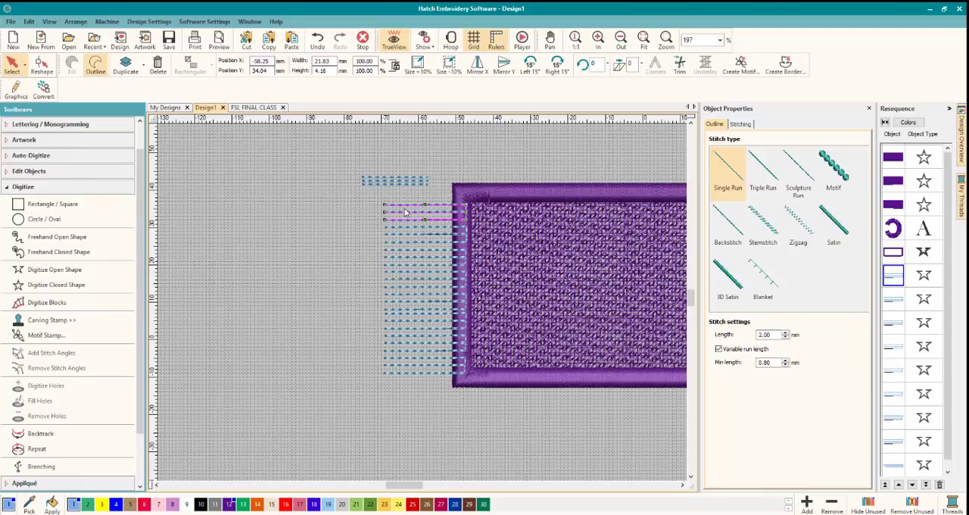
key("Delete")
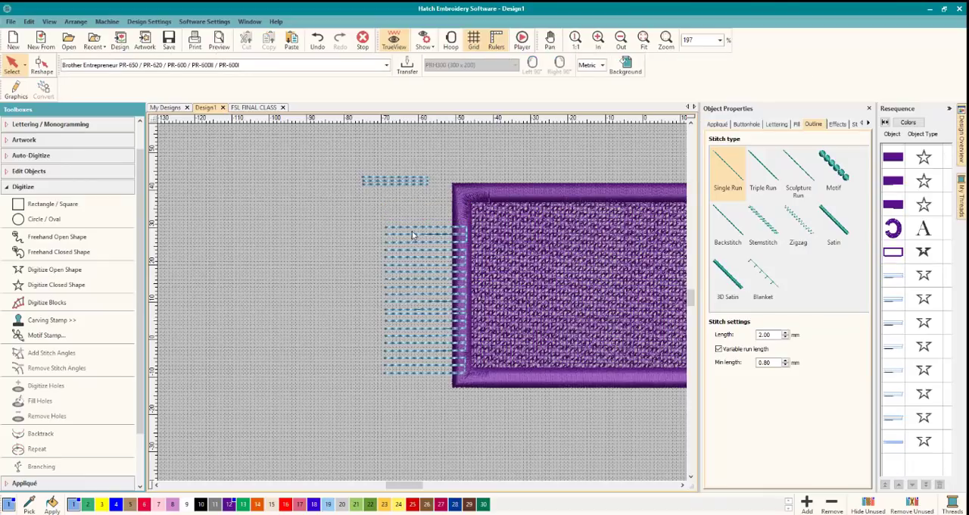
left_click(415, 236)
key("Delete")
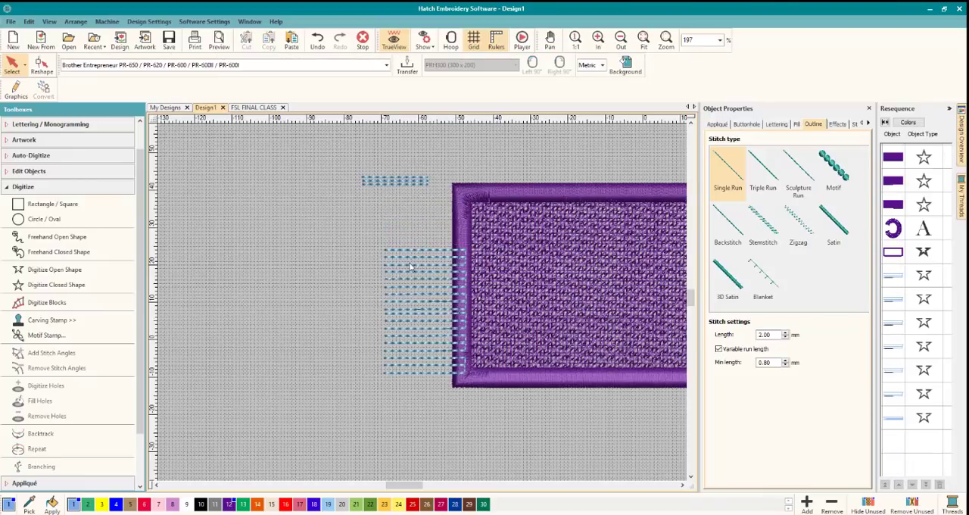
left_click(411, 261)
key("Delete")
left_click(413, 274)
key("Delete")
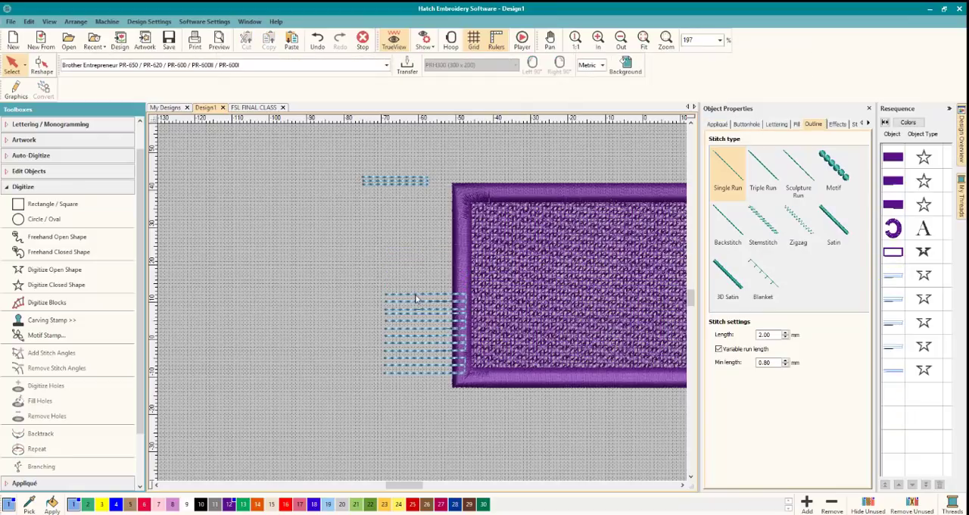
left_click(414, 296)
key("Delete")
left_click(417, 321)
key("Delete")
left_click(421, 339)
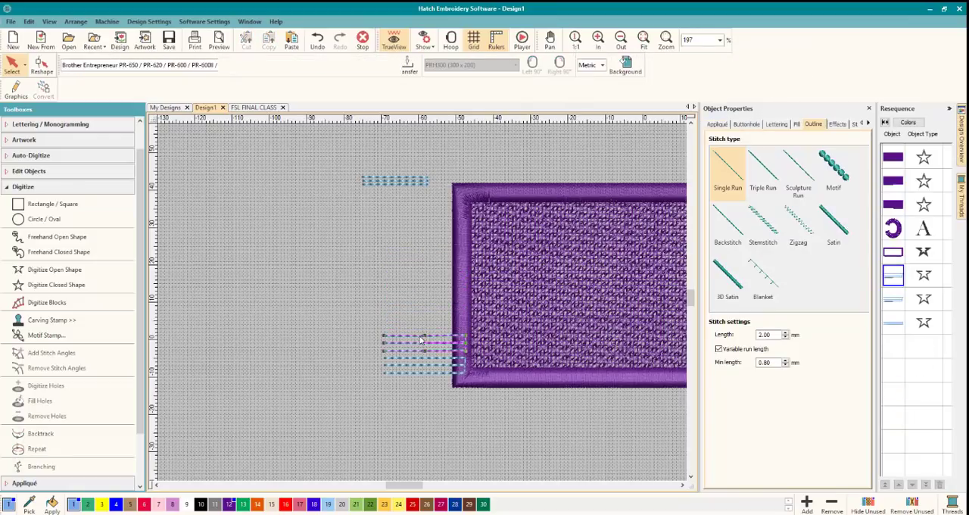
key("Delete")
left_click(422, 362)
key("Delete")
Move the pasted fringe run so its inner end overlaps the left border just below the upper corner.
left_click(395, 184)
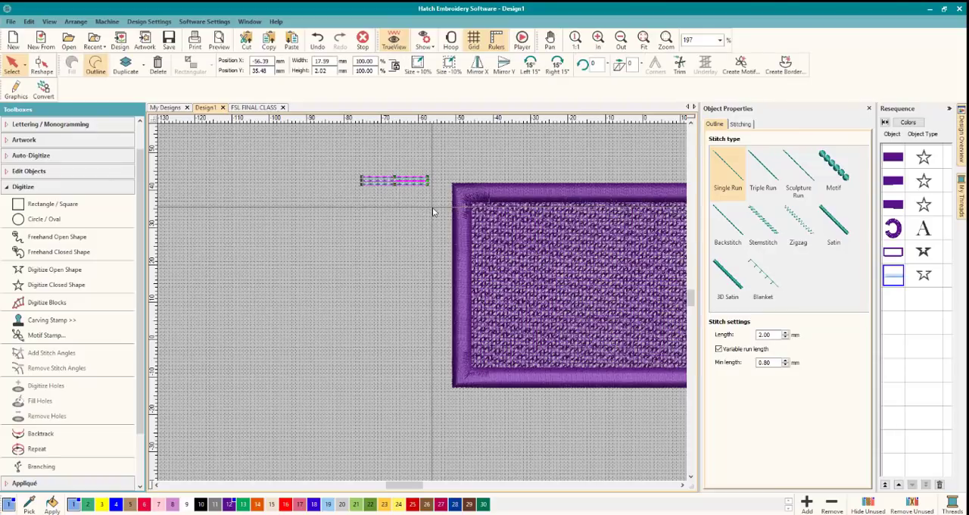
left_click_drag(396, 184, 433, 212)
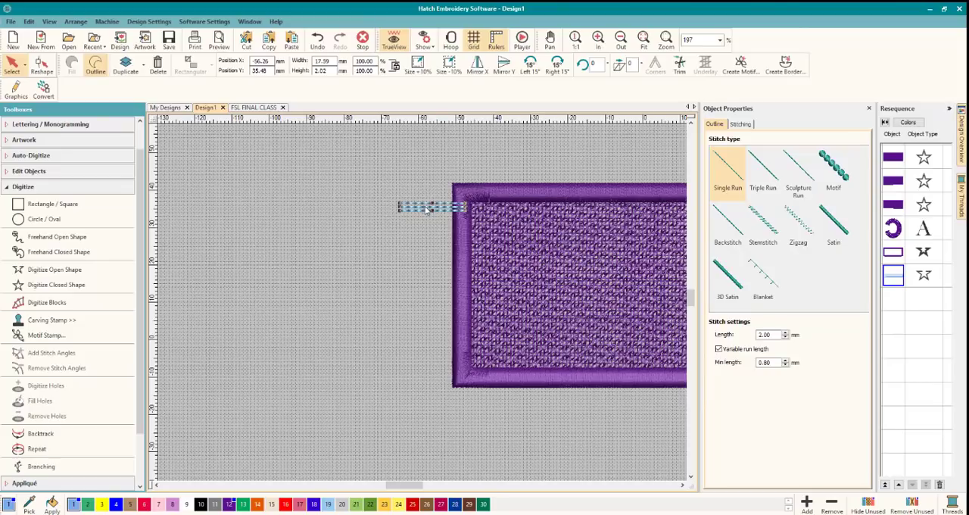
left_click_drag(428, 209, 423, 208)
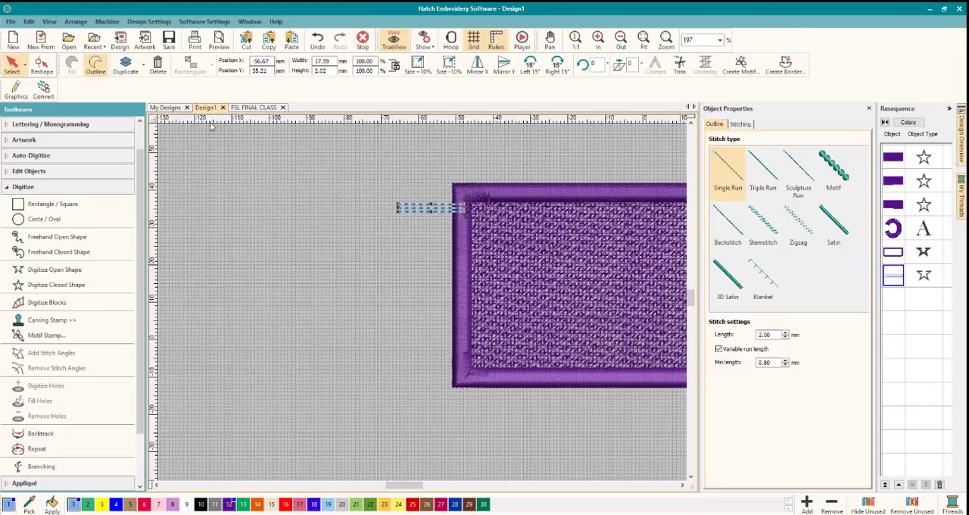
Select every fringe run on the left side of the FSL FINAL CLASS design and copy them together.
left_click(256, 107)
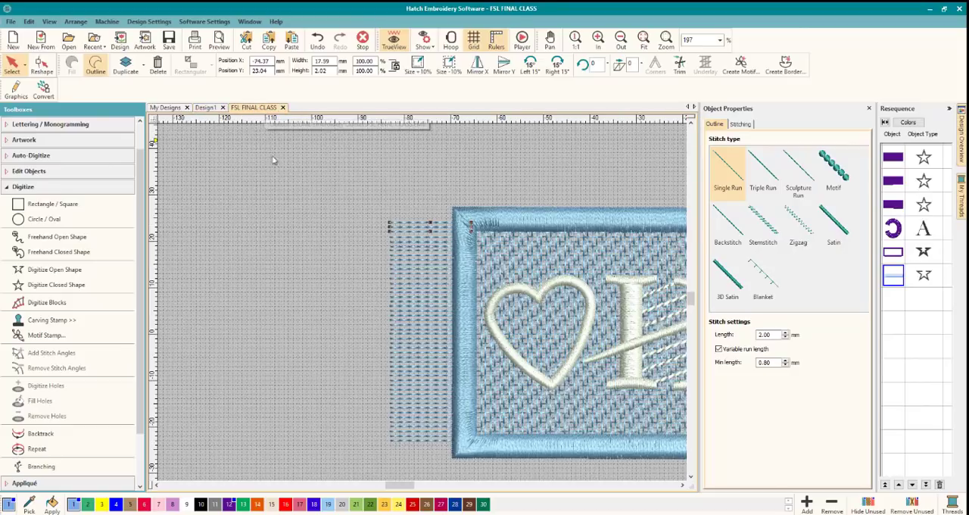
left_click(386, 218)
left_click(400, 229)
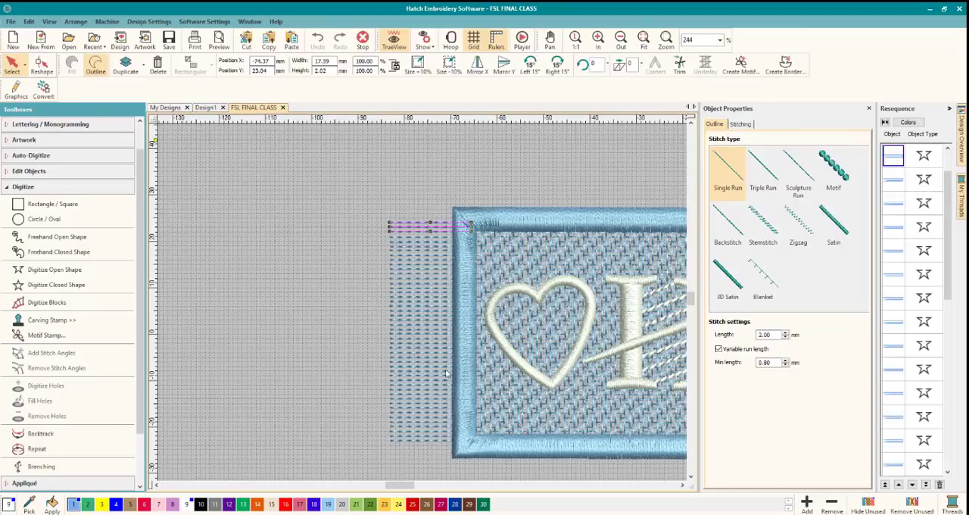
left_click(425, 441, "shift")
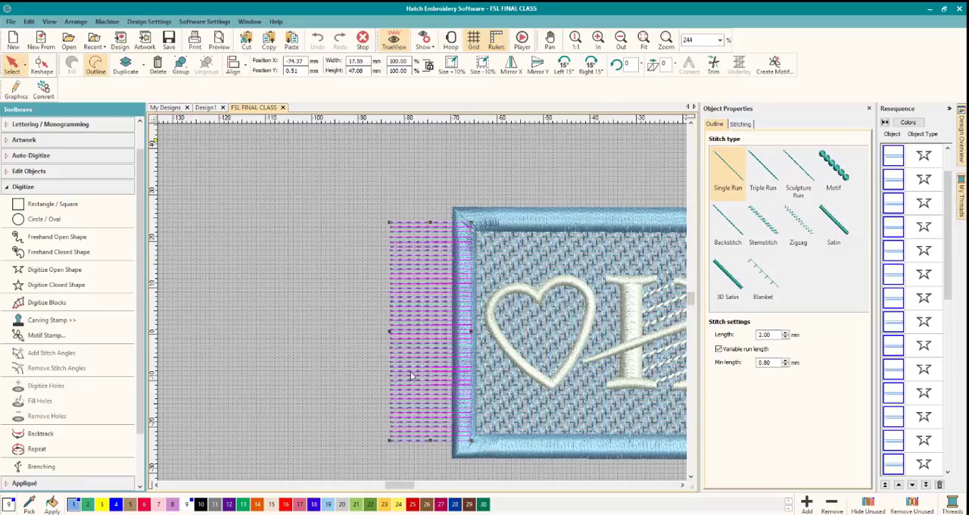
right_click(406, 311)
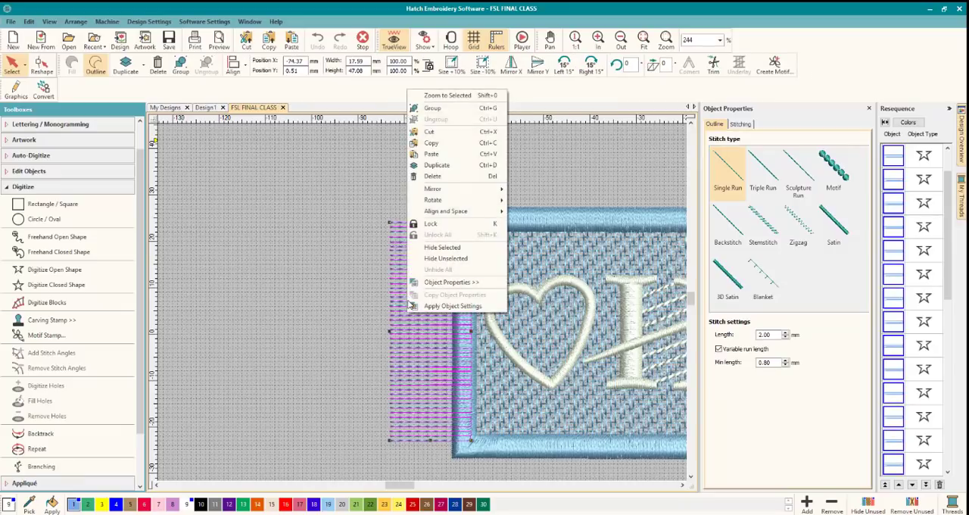
left_click(430, 144)
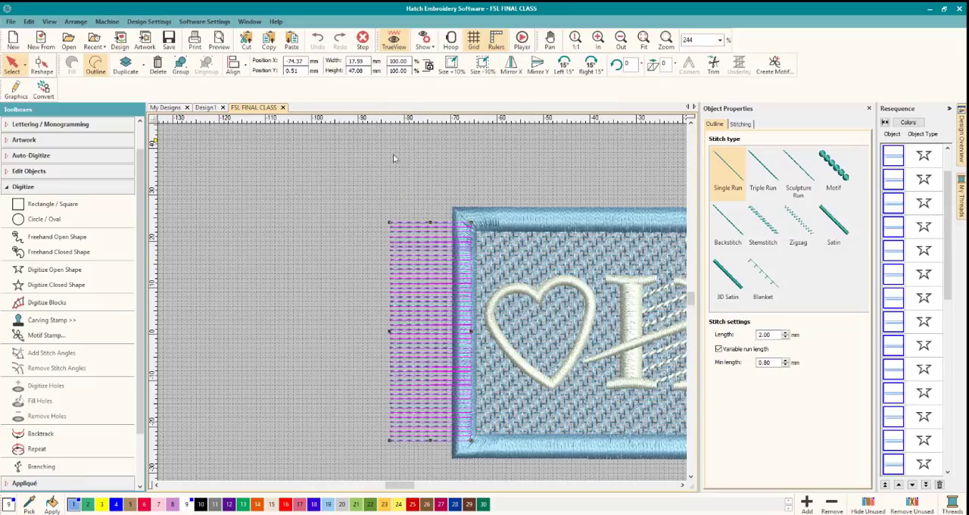
Replace the single fringe run in Design1 with the copied fringe set, positioned along the left border with its inner ends overlapping the satin.
left_click(204, 107)
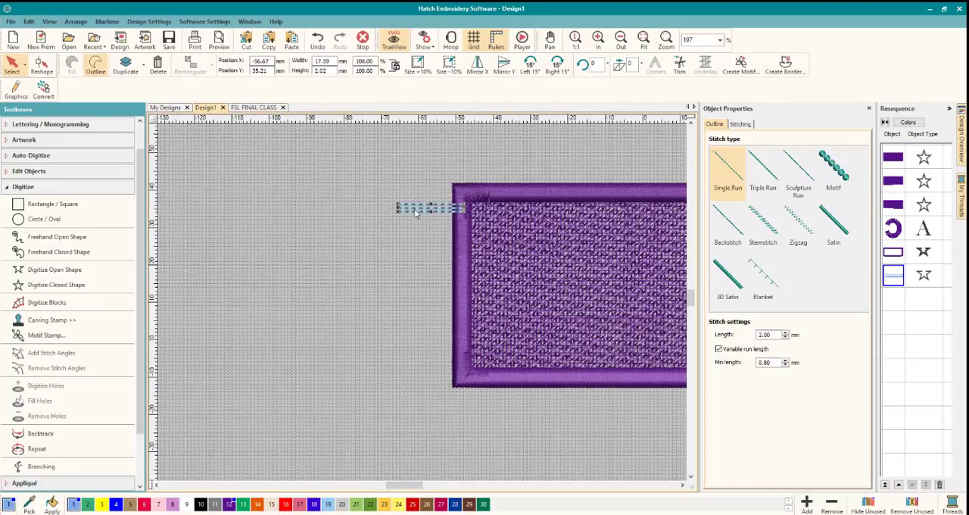
key("Delete")
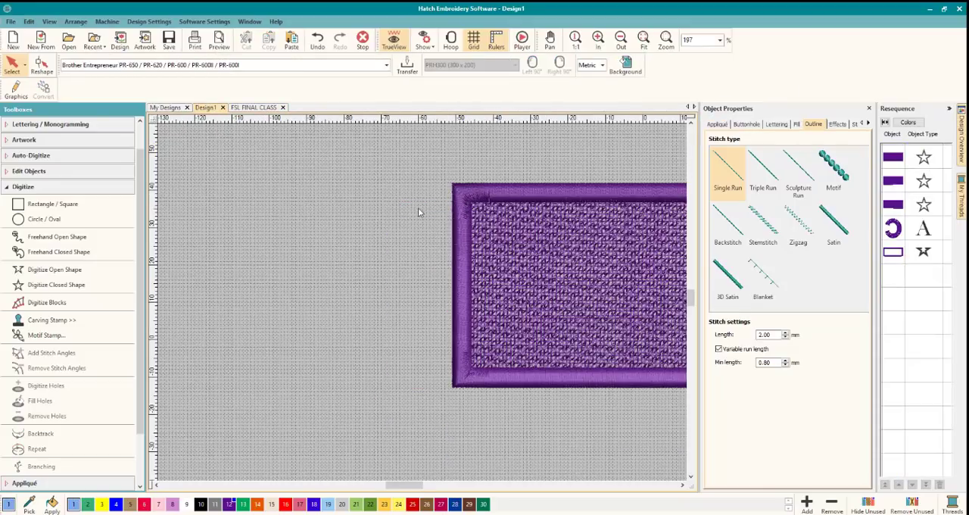
right_click(417, 208)
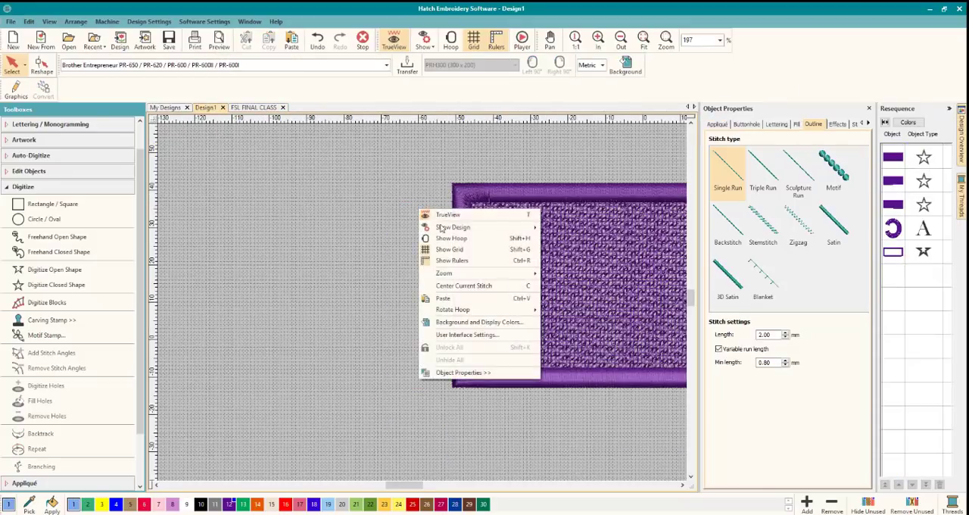
left_click(446, 298)
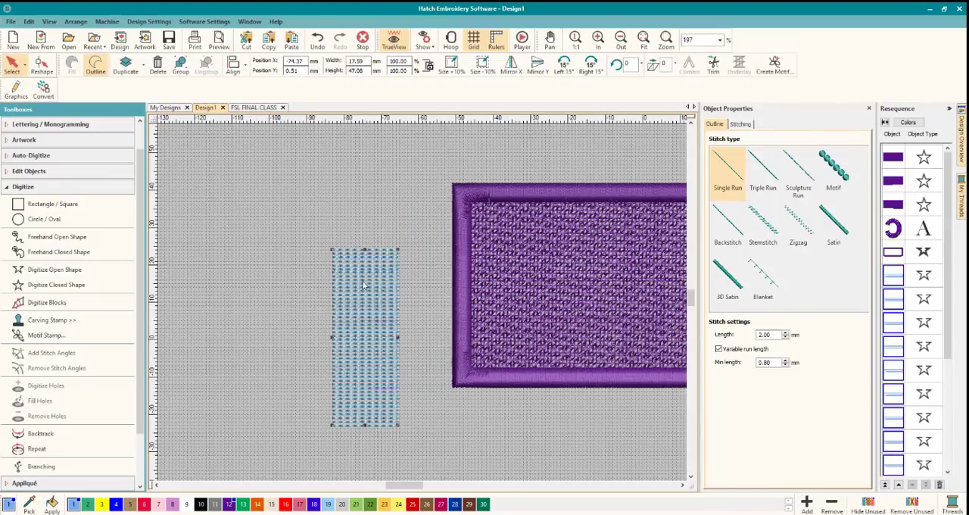
left_click_drag(364, 278, 429, 227)
left_click(341, 319)
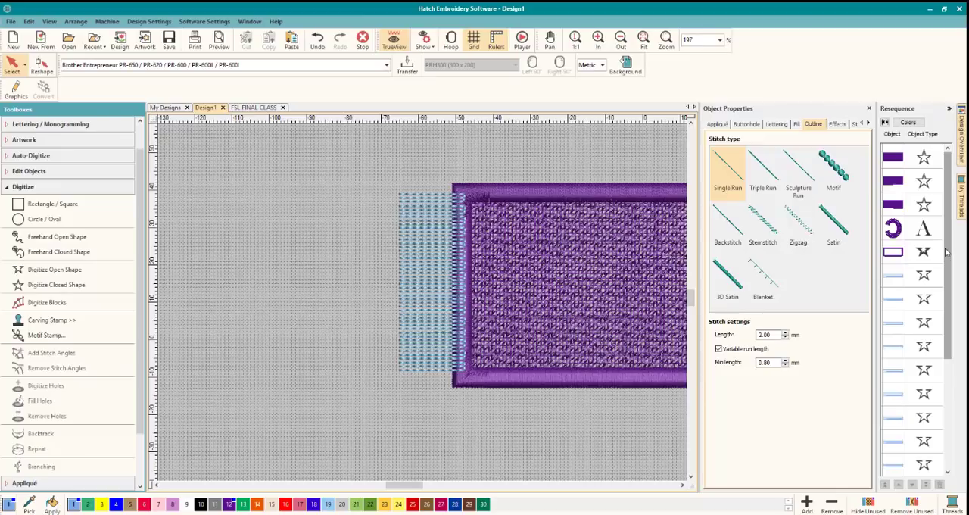
Move the satin border behind all the fringe runs so that it is the last object in the stitch sequence.
scroll(945, 254, "down", 1)
left_click(895, 237)
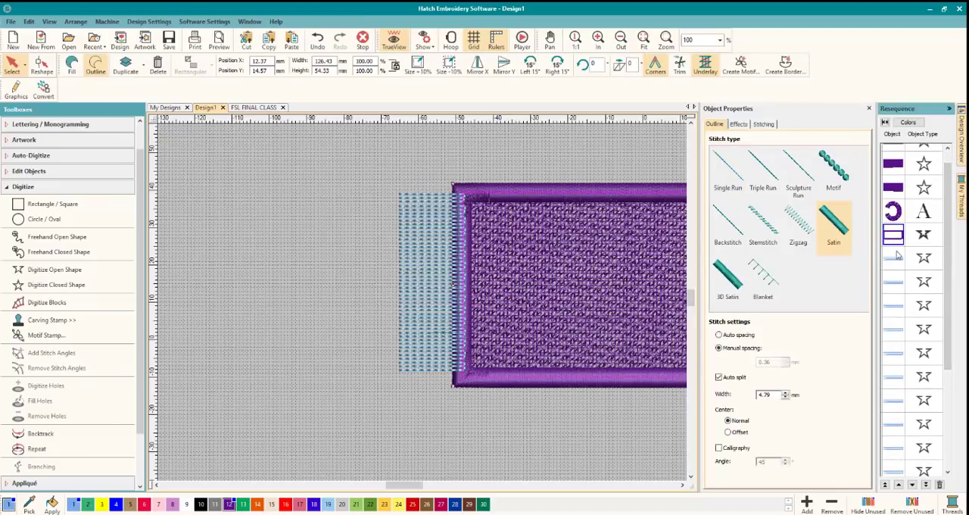
scroll(950, 257, "down", 2)
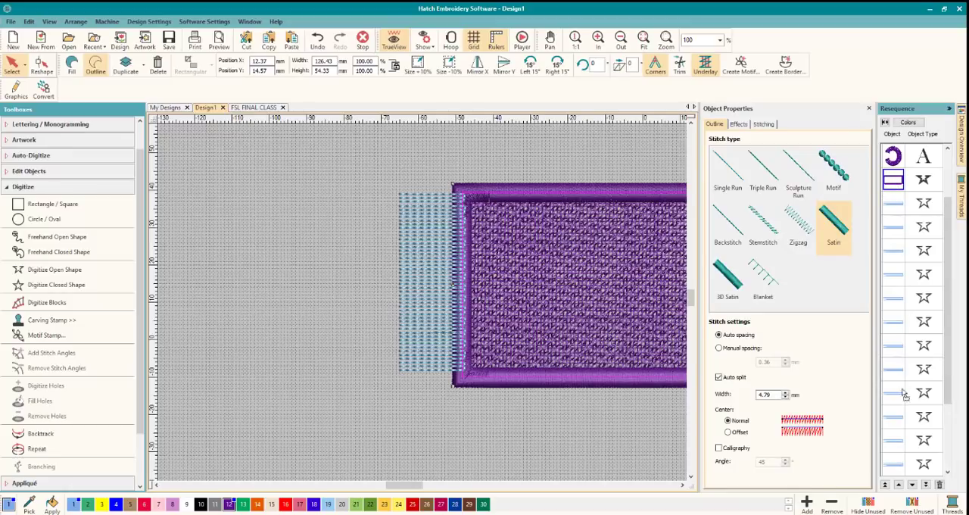
left_click(904, 425)
scroll(952, 411, "down", 4)
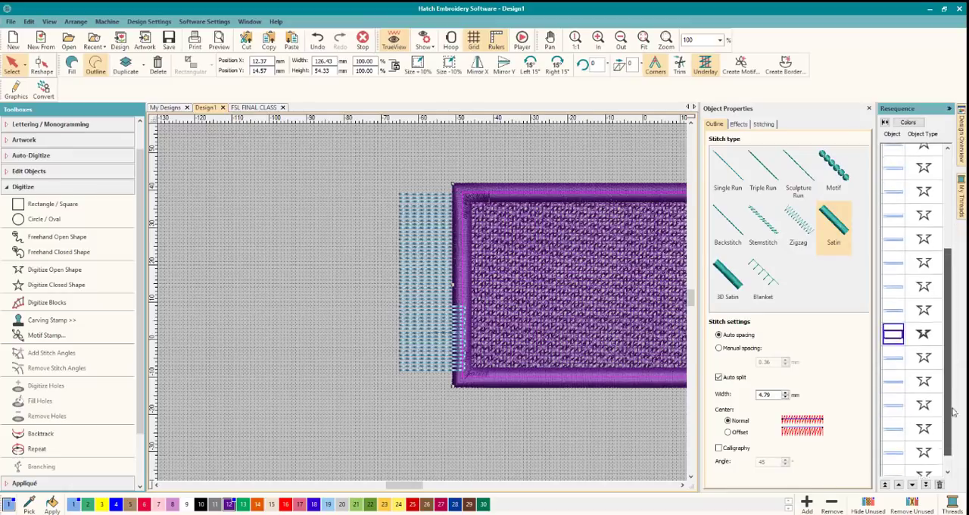
left_click_drag(952, 408, 953, 466)
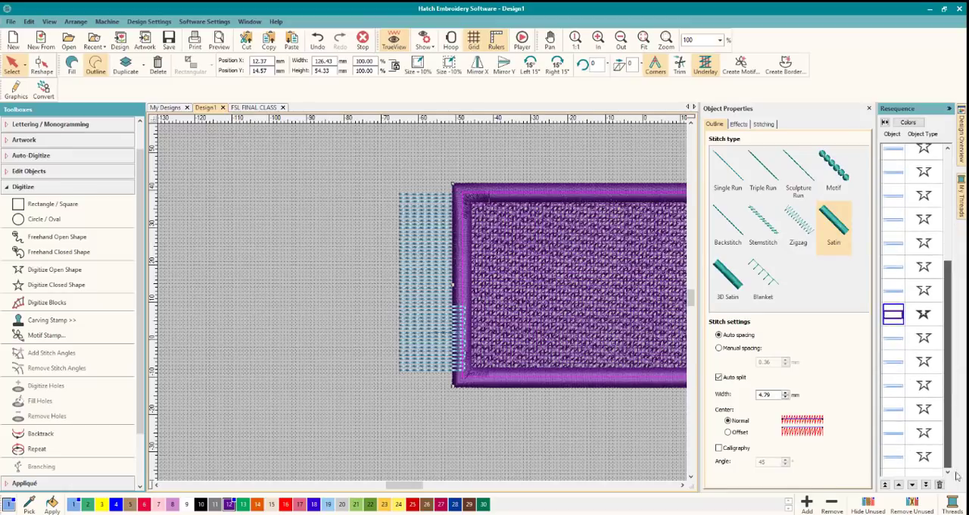
left_click(899, 461)
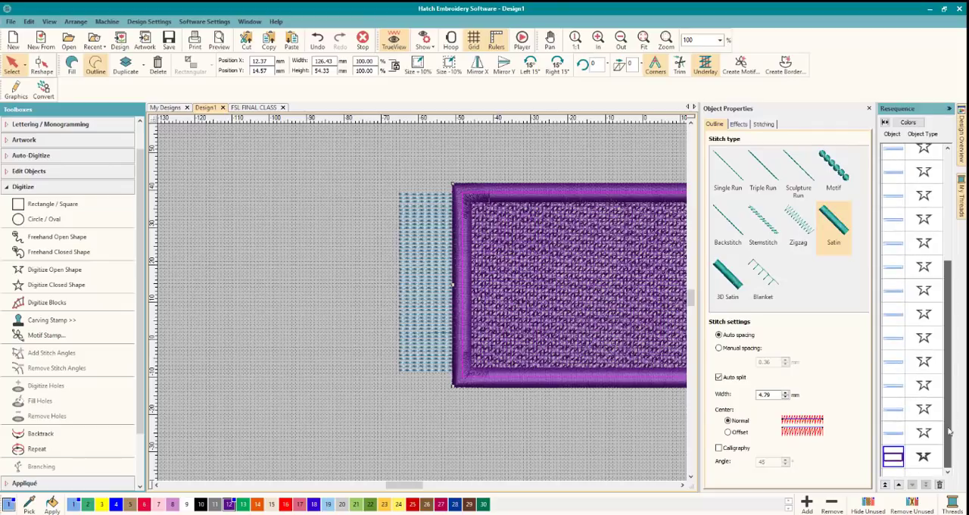
left_click(565, 457)
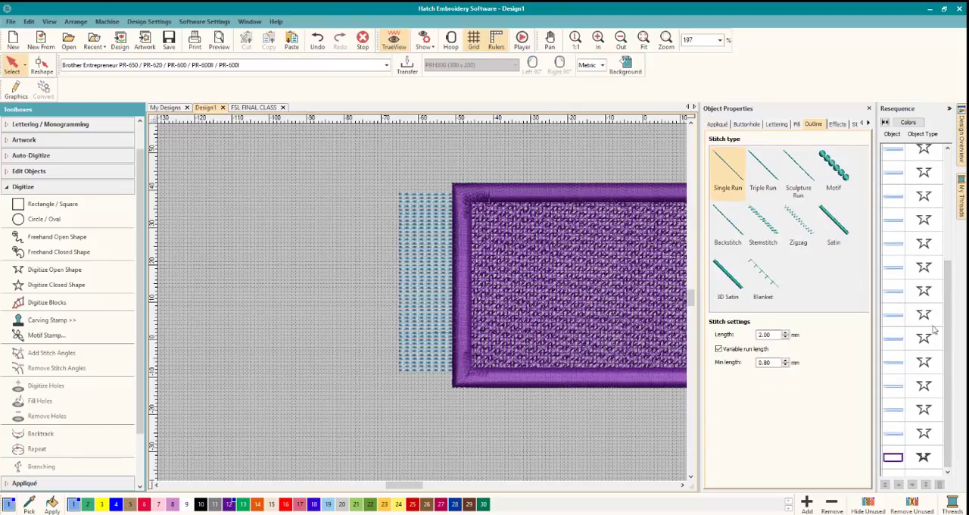
Select all the light blue fringe runs by color and recolor them with purple palette color 12, matching the tag.
scroll(933, 326, "up", 10)
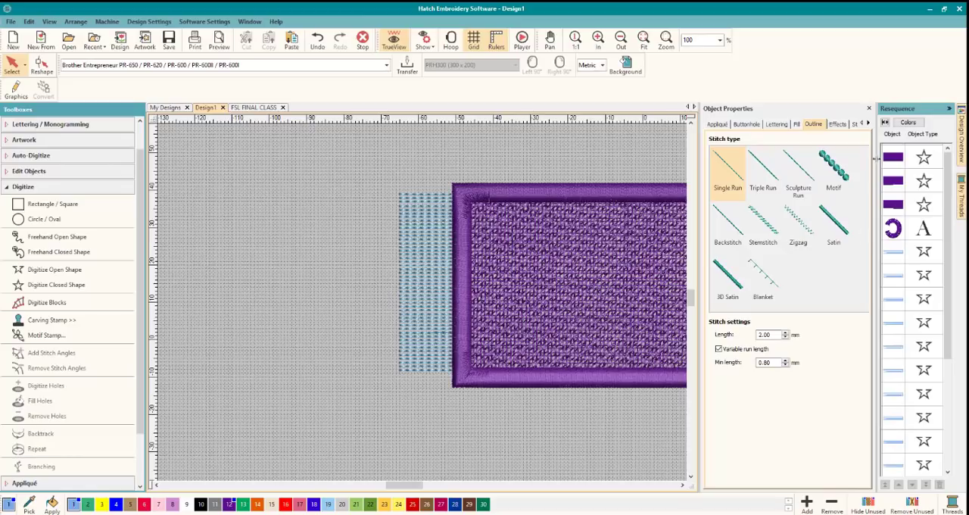
left_click(909, 123)
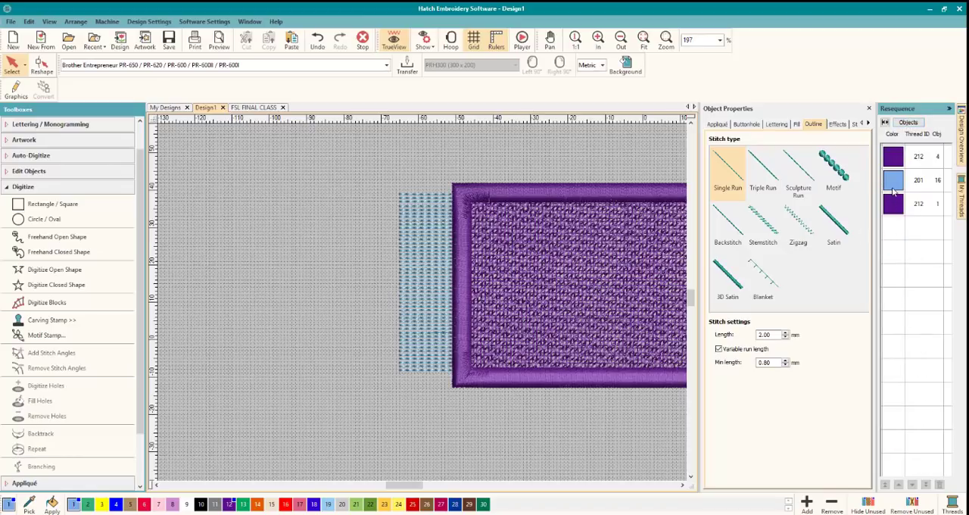
left_click(893, 181)
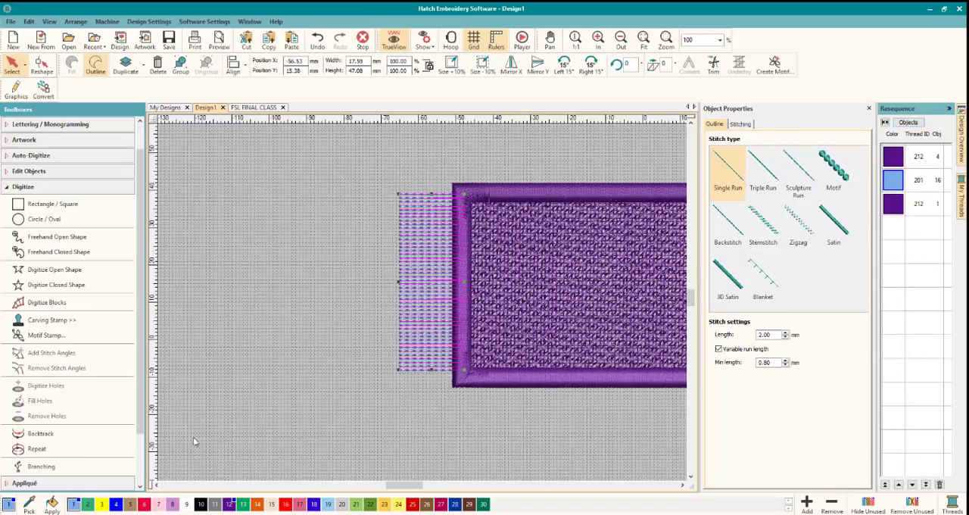
left_click(228, 503)
left_click(265, 391)
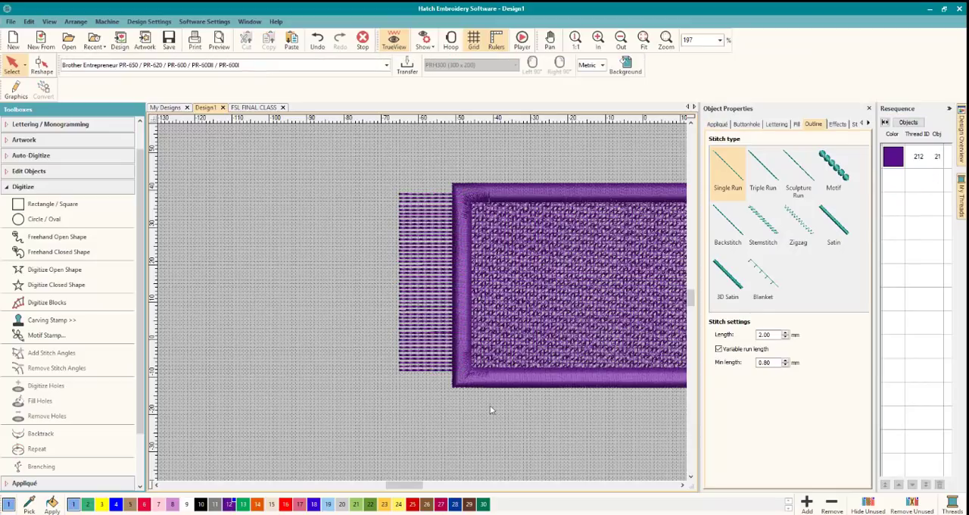
Add a lettering object reading "Digitizing with" plus the instructor's first name across the tag.
left_click(682, 485)
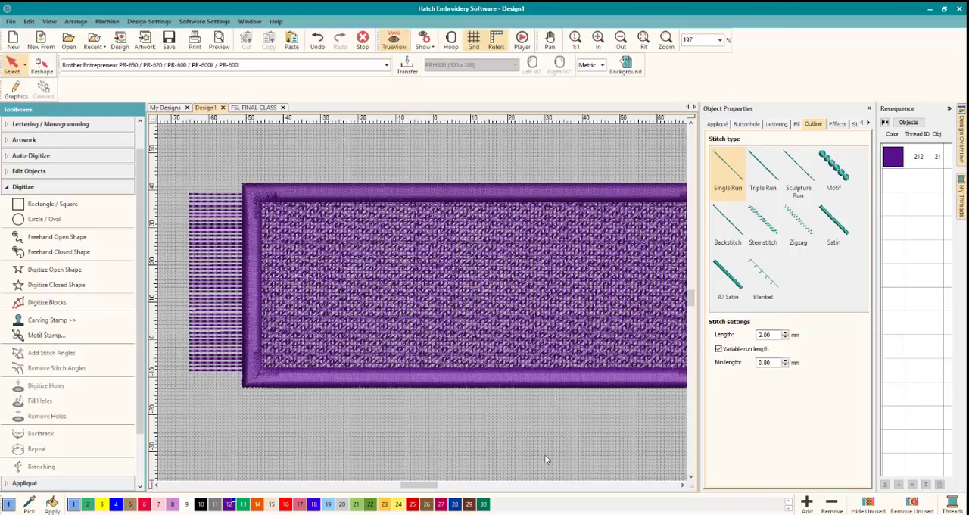
scroll(423, 305, "down", 2)
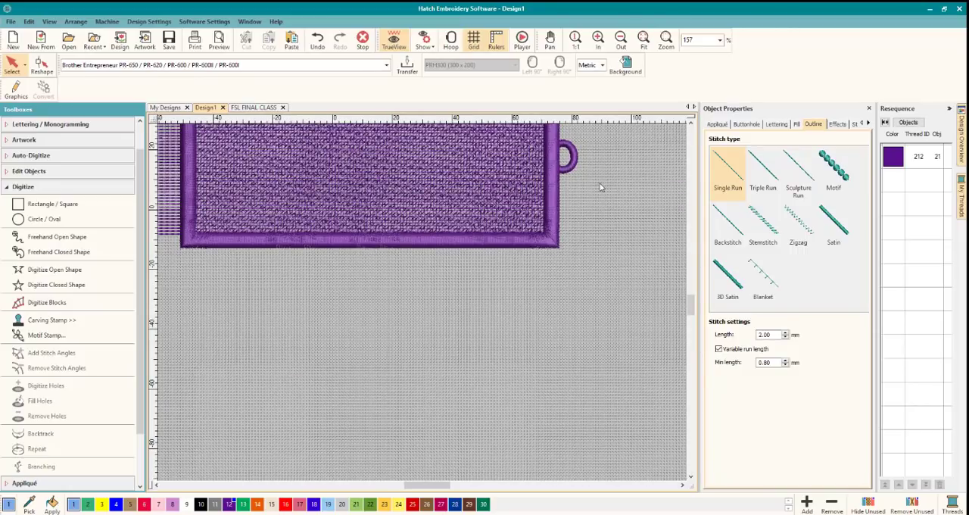
scroll(600, 188, "up", 1)
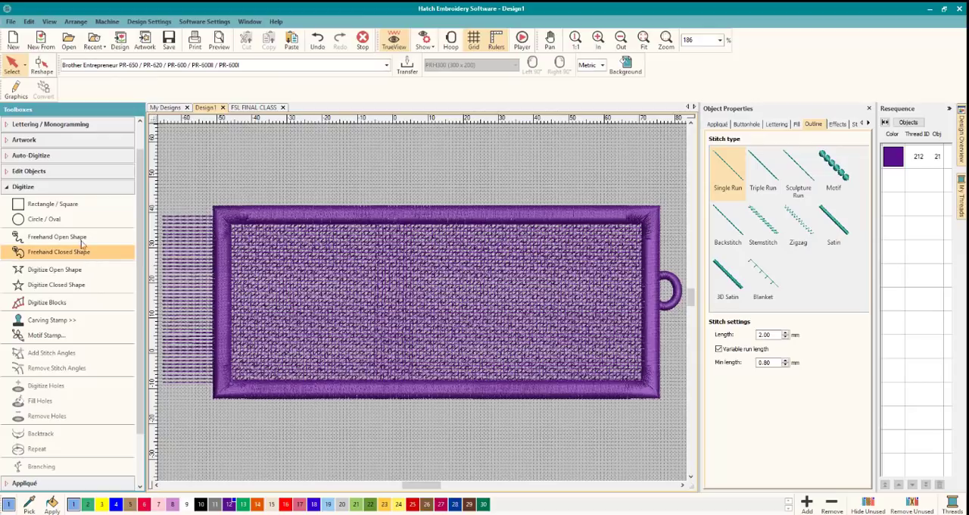
left_click(43, 189)
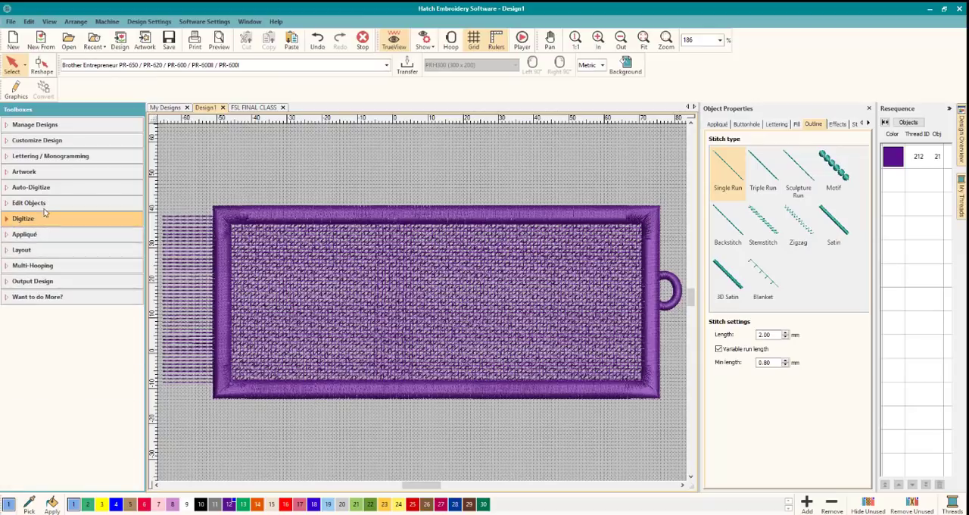
left_click(55, 158)
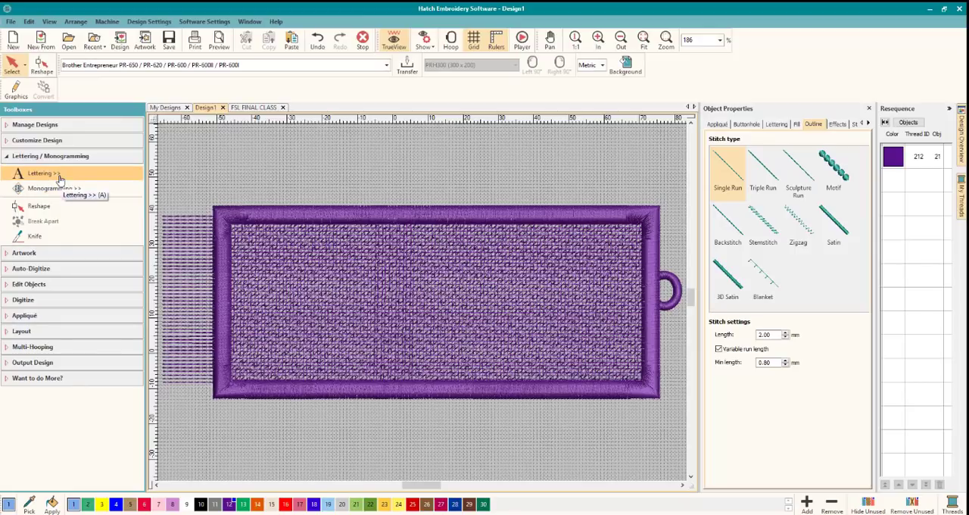
left_click(47, 173)
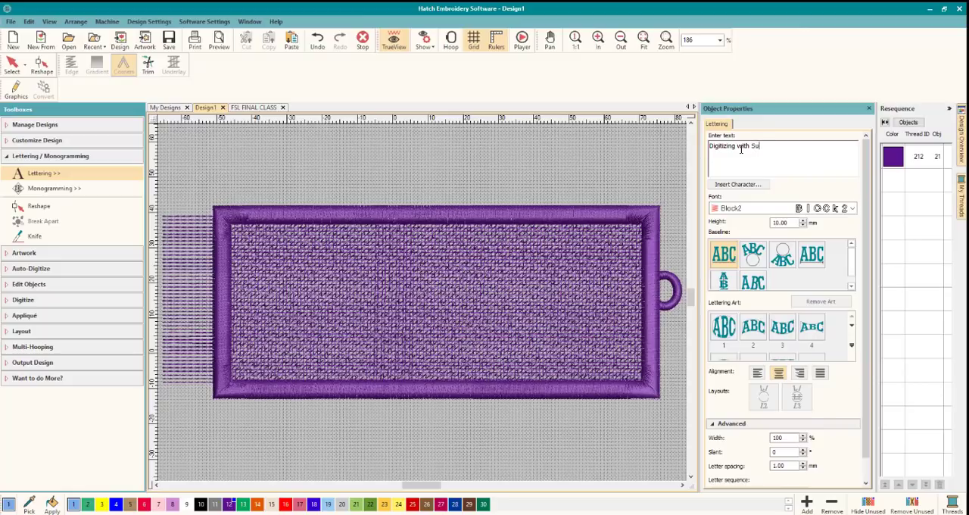
key("Return")
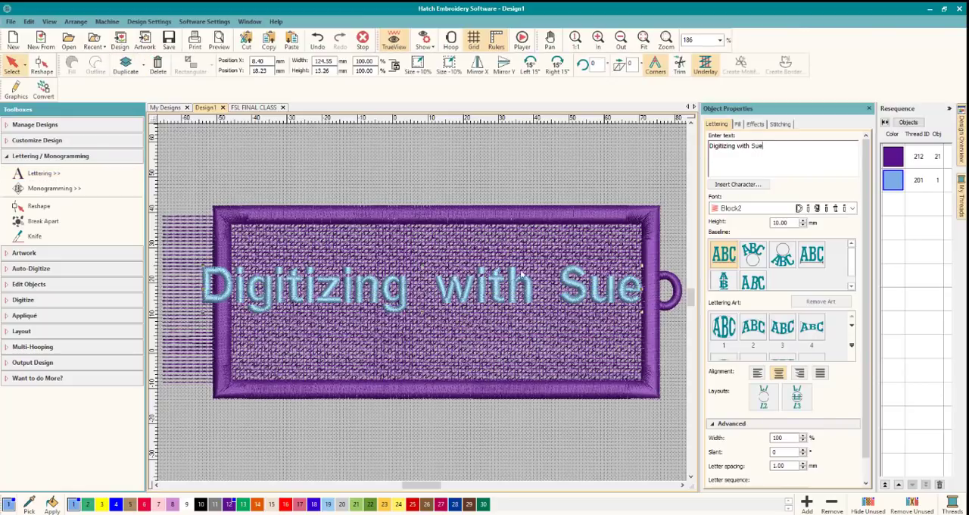
Split the lettering into three lines, one word each, and move it to fit inside the satin border.
left_click(762, 157)
key("Return")
key("Return")
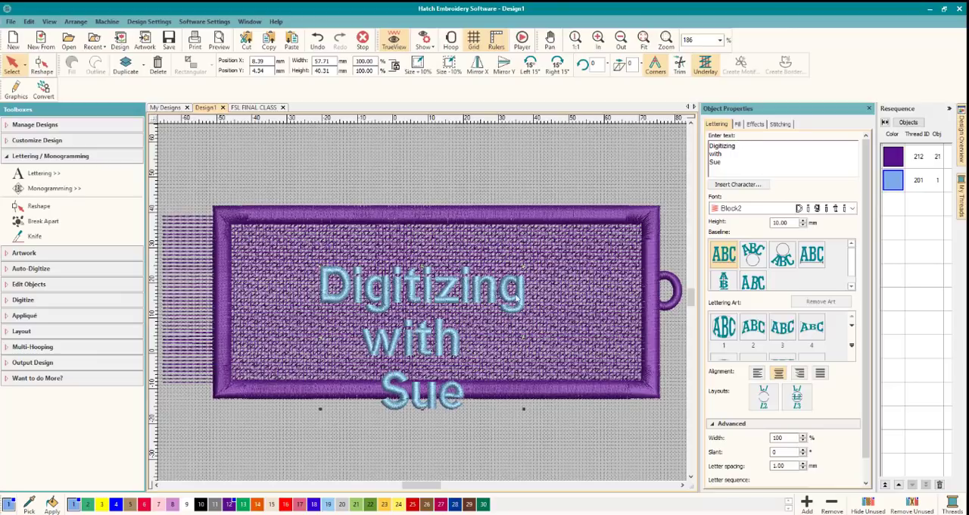
left_click_drag(433, 291, 460, 258)
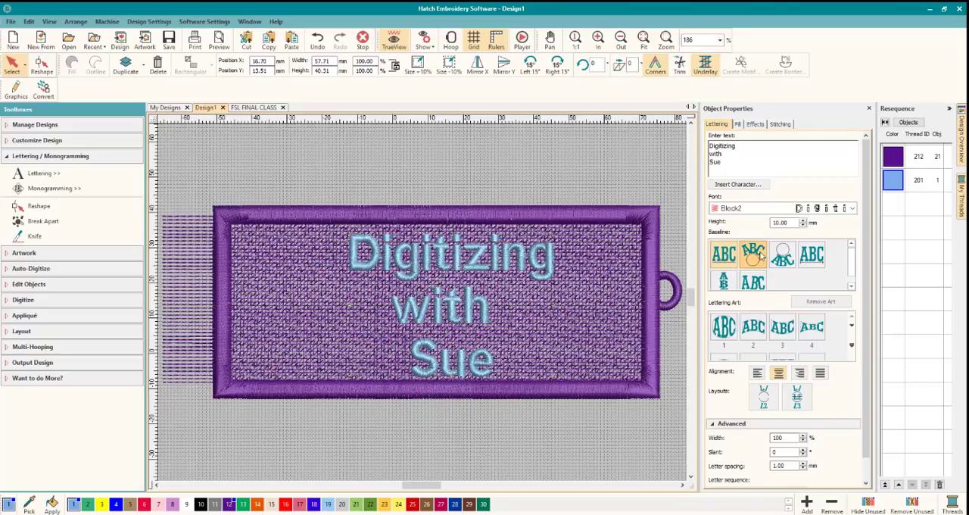
Try lettering fonts from Curly onward, settle on Folio Condensed, and remove the trailing space after "with".
left_click(852, 208)
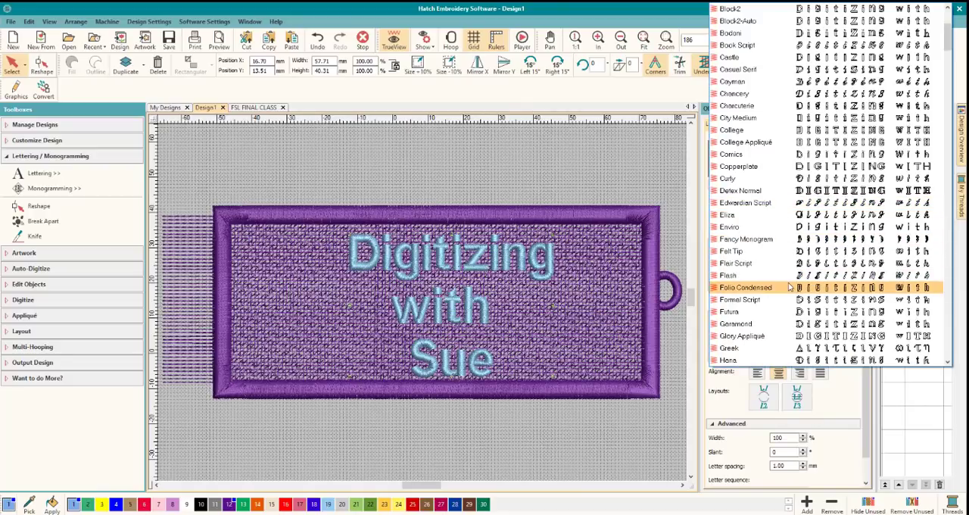
left_click(761, 179)
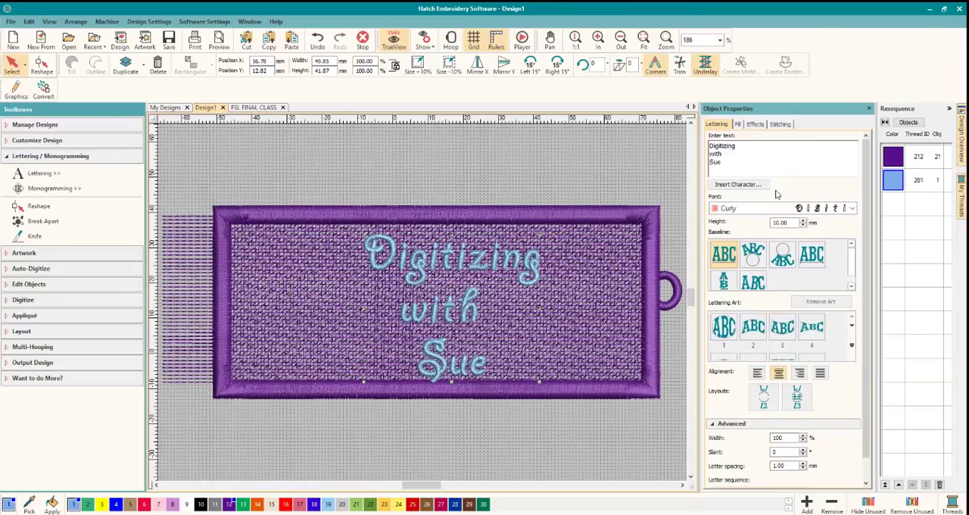
key("Down")
key("Down")
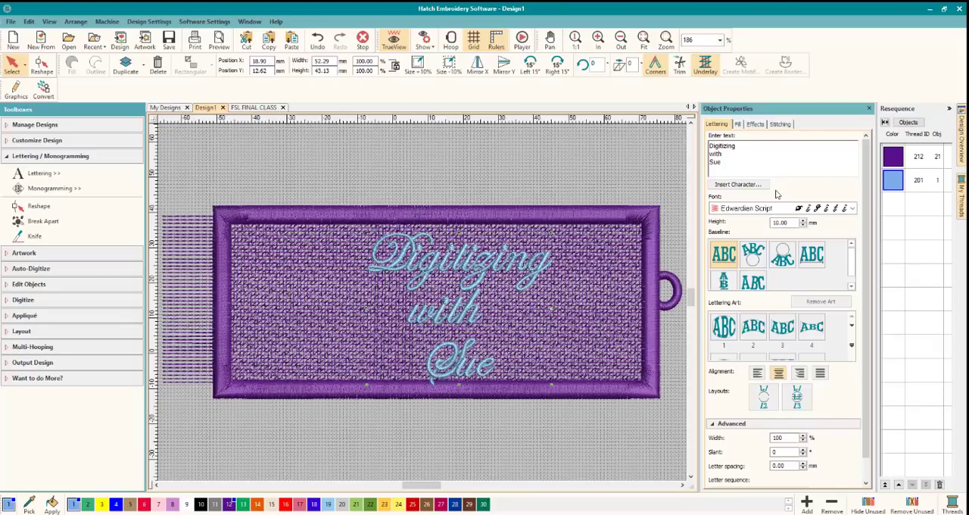
key("Down")
key("Down")
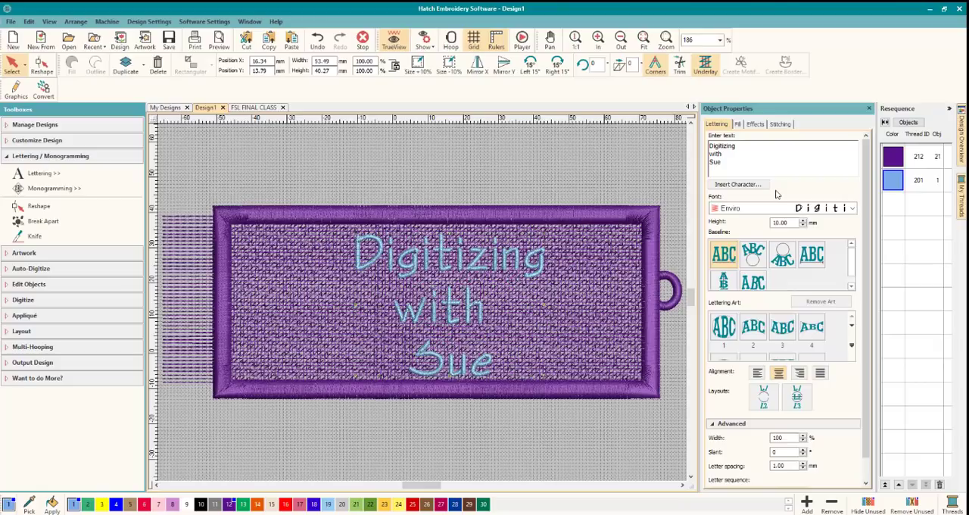
key("Down")
key("Down")
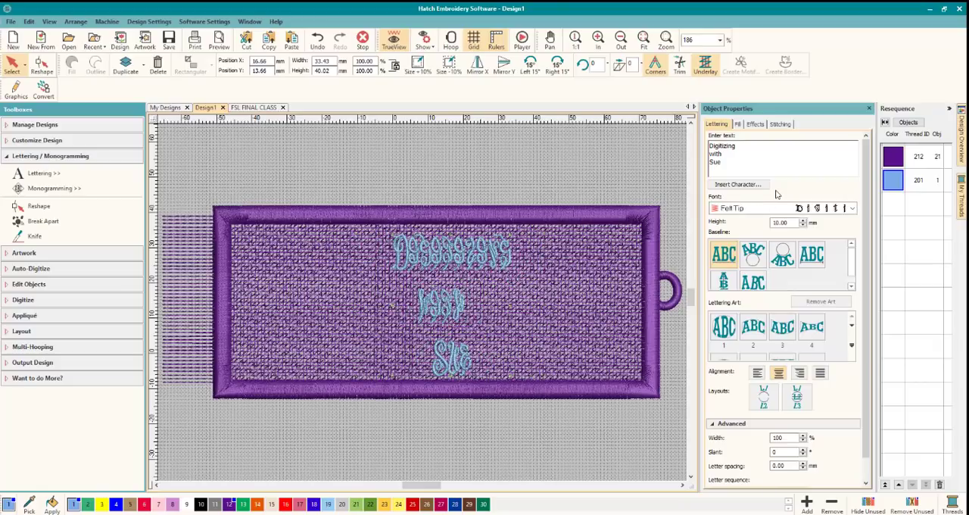
key("Down")
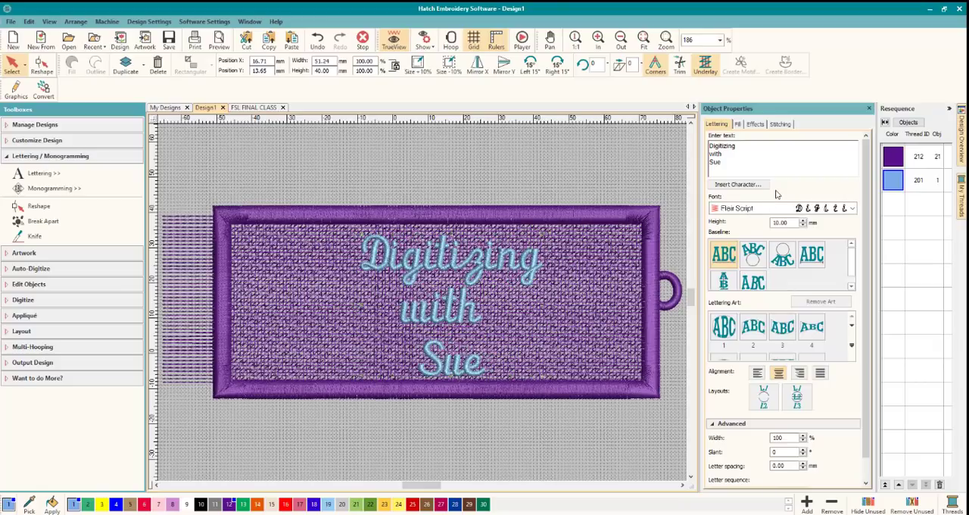
key("Down")
key("Down")
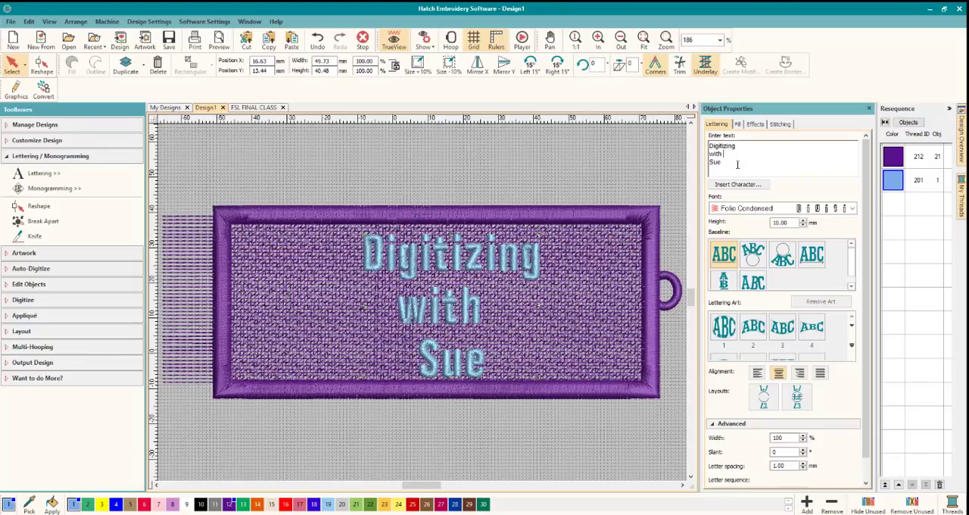
key("BackSpace")
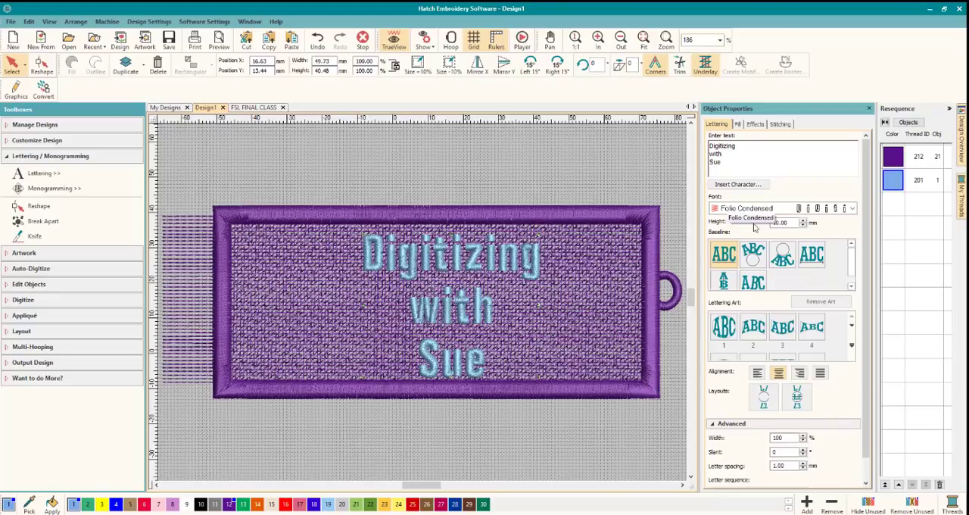
Preview the lettering fonts between Lublik and Typewriter on the three-line tag text.
left_click(723, 210)
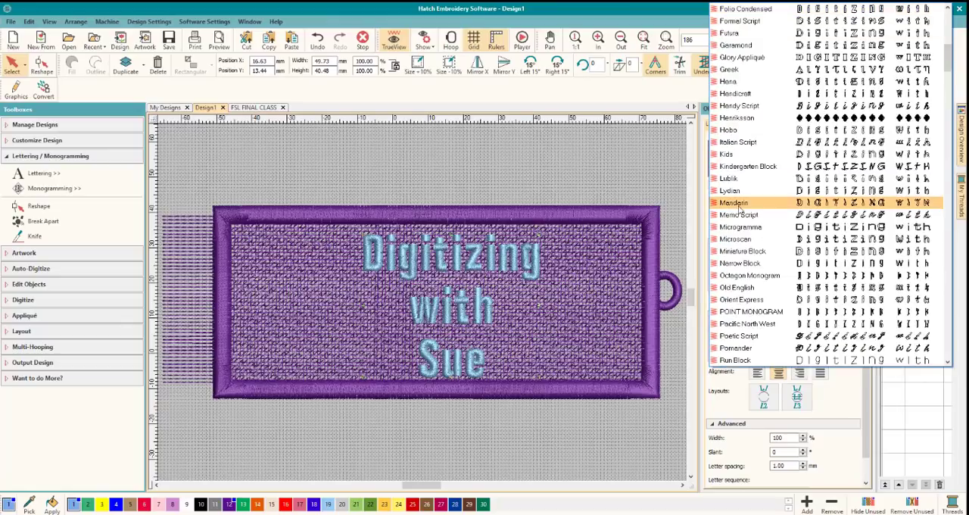
key("Up")
key("Up")
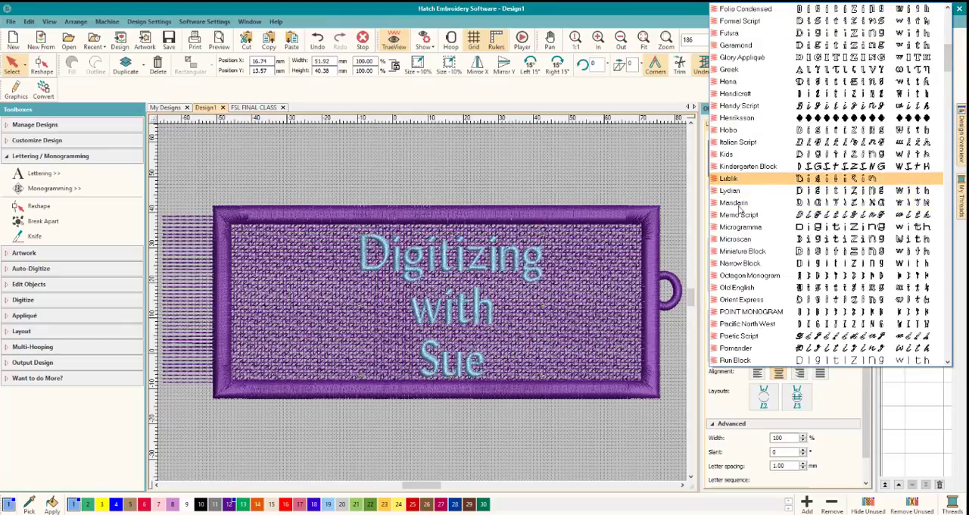
key("Down")
key("Down")
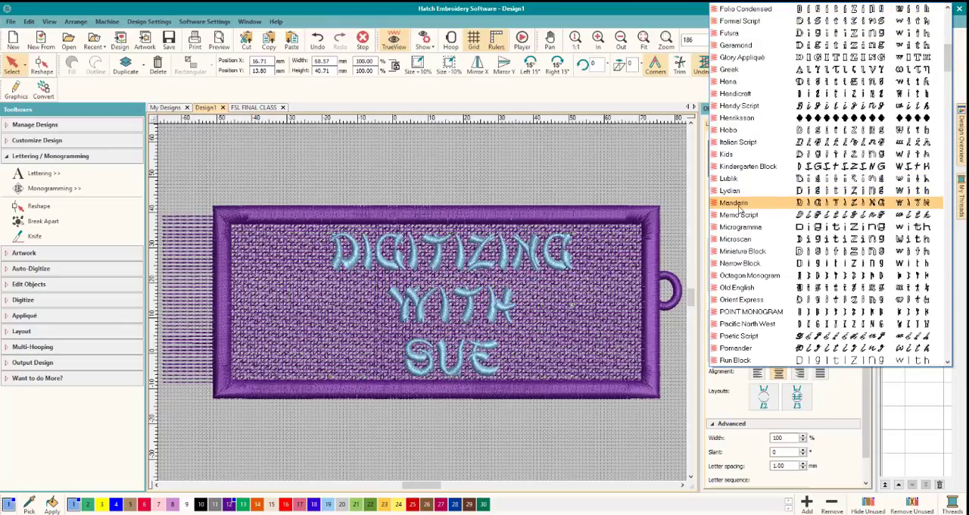
key("Down")
key("Down")
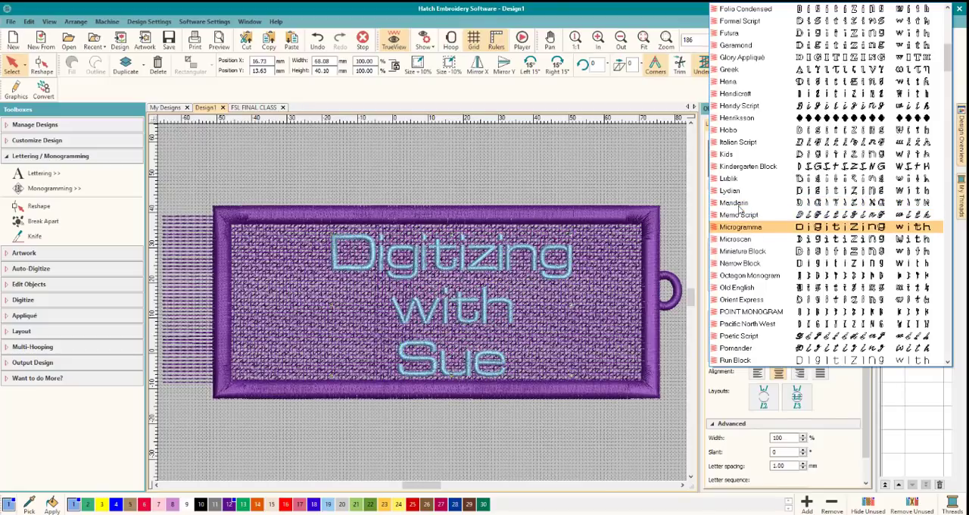
key("Up")
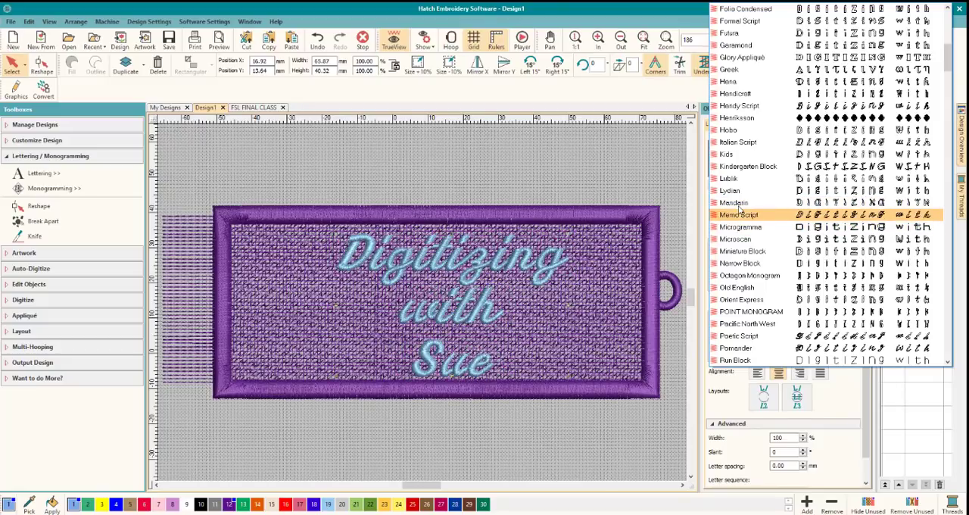
key("Down")
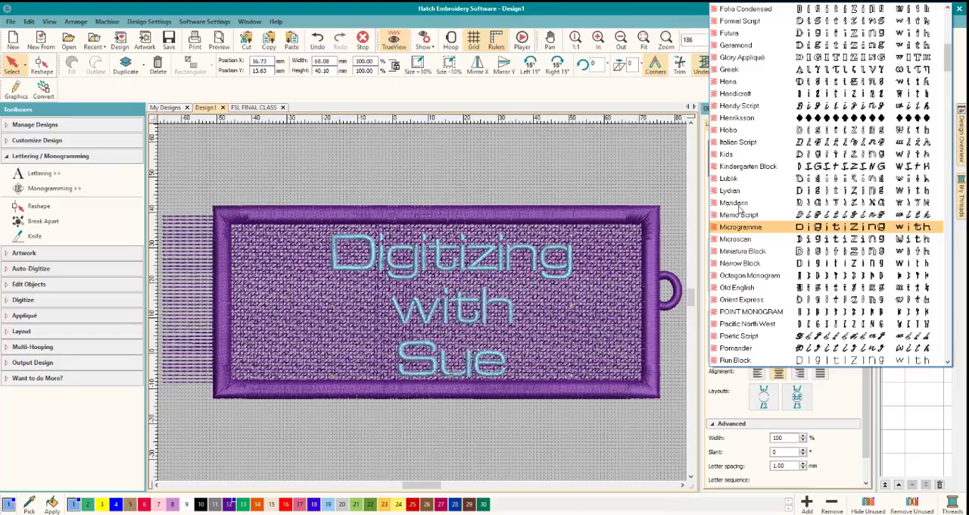
key("Down")
key("Down")
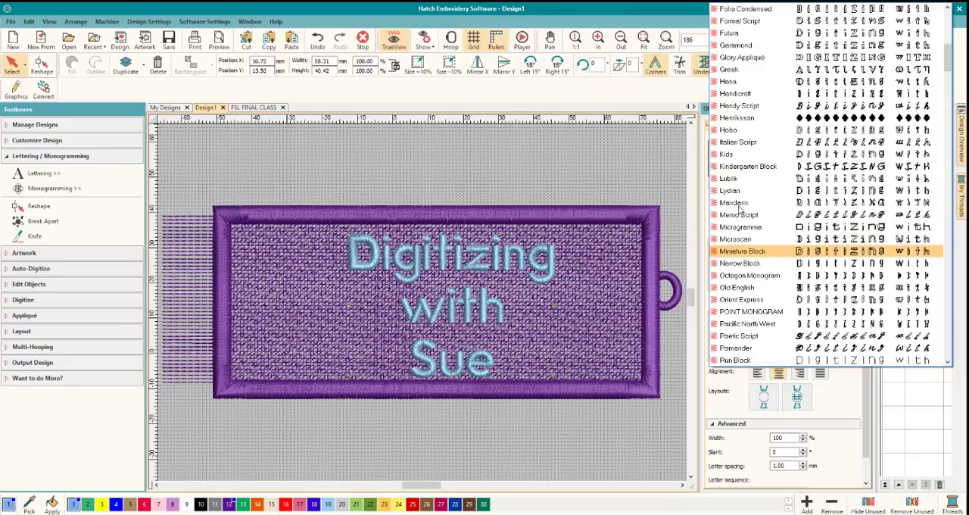
key("Down")
key("Down")
key("Down")
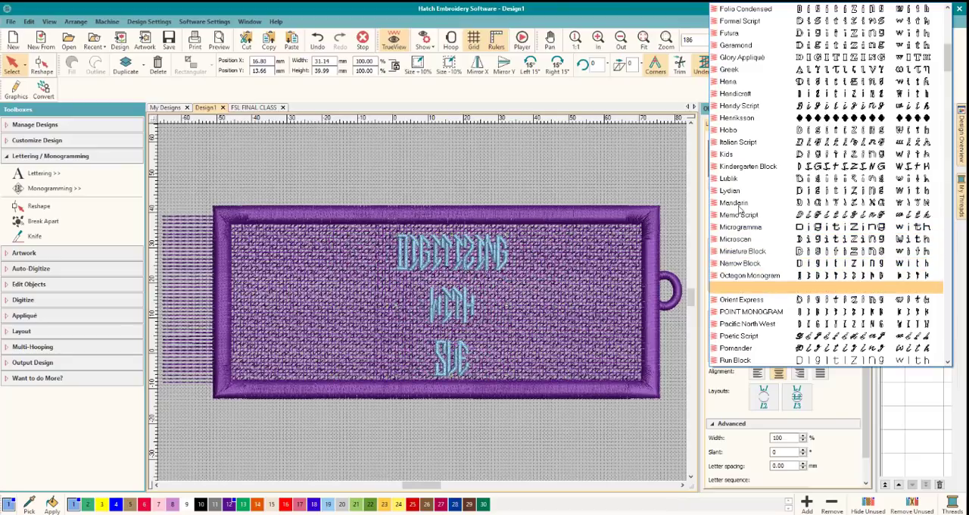
key("Down")
key("Down")
key("Down")
key("Down")
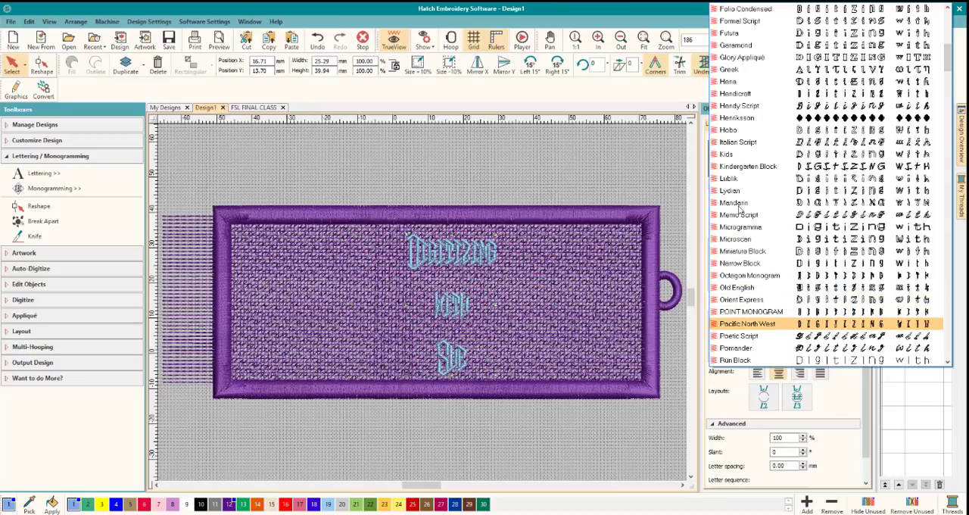
key("Down")
key("Down")
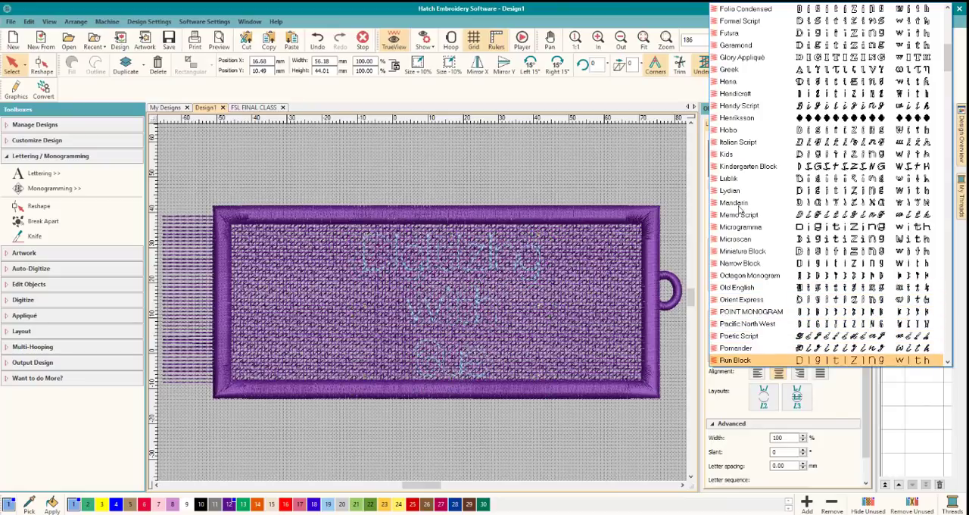
key("Down")
key("Down")
key("Down")
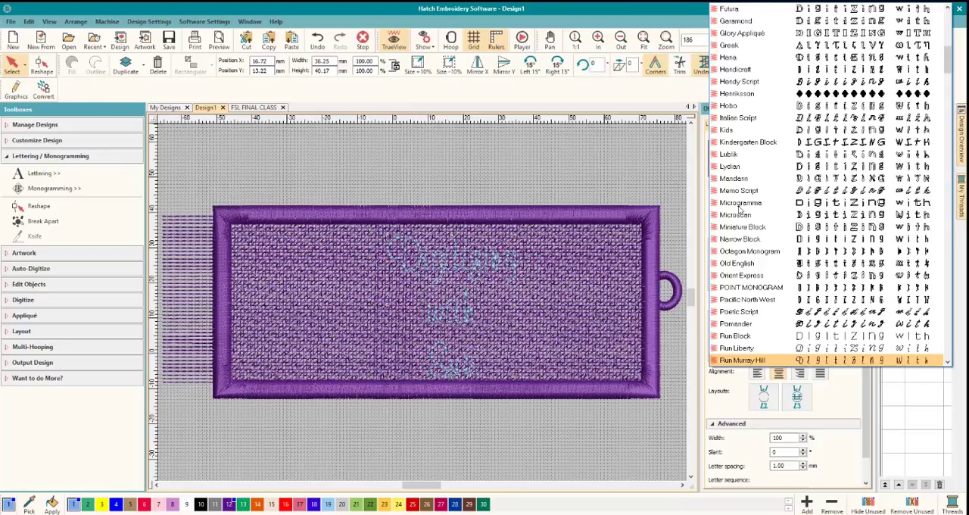
key("Down")
key("Down")
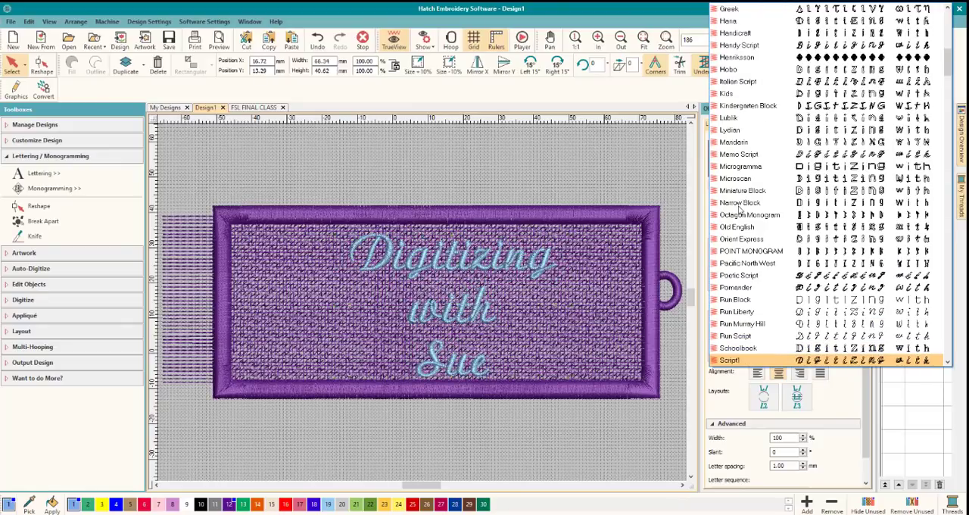
key("Down")
key("Down")
key("Down")
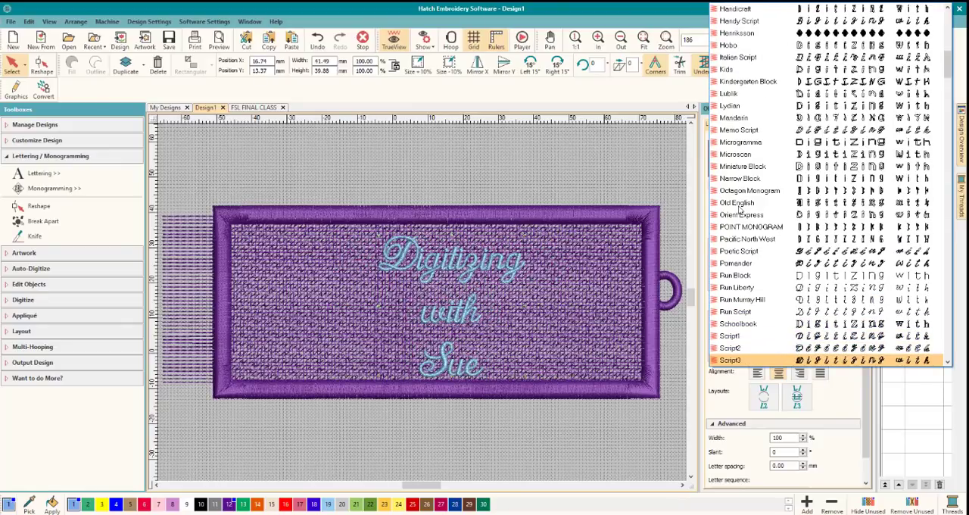
key("Down")
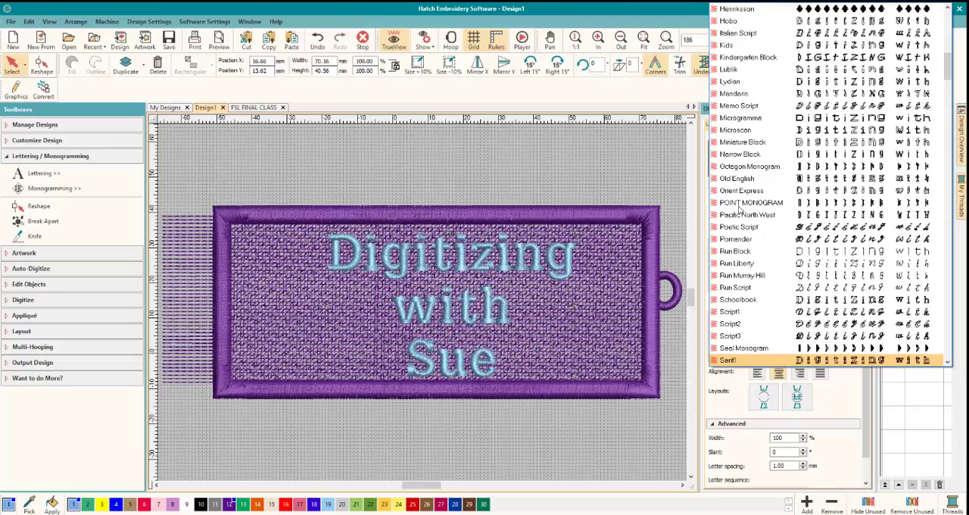
key("Down")
key("Down")
key("Down")
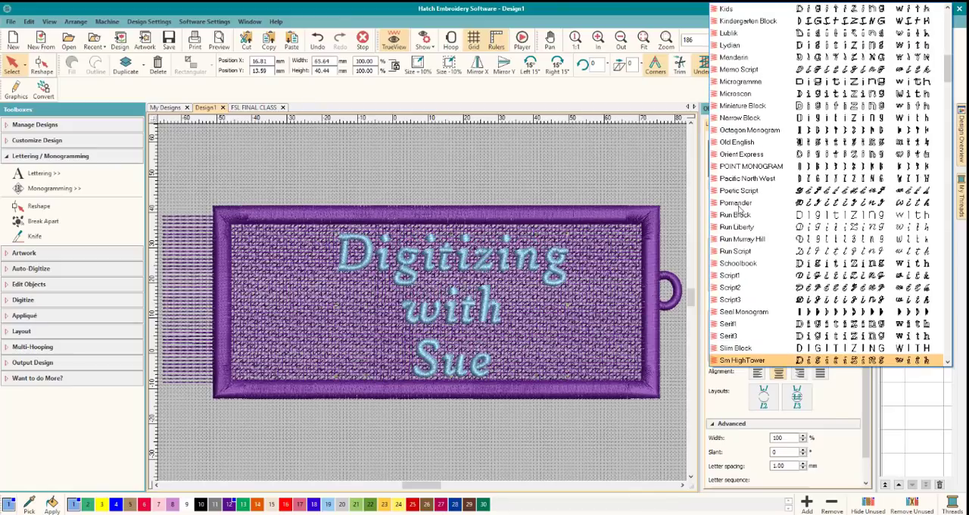
key("Down")
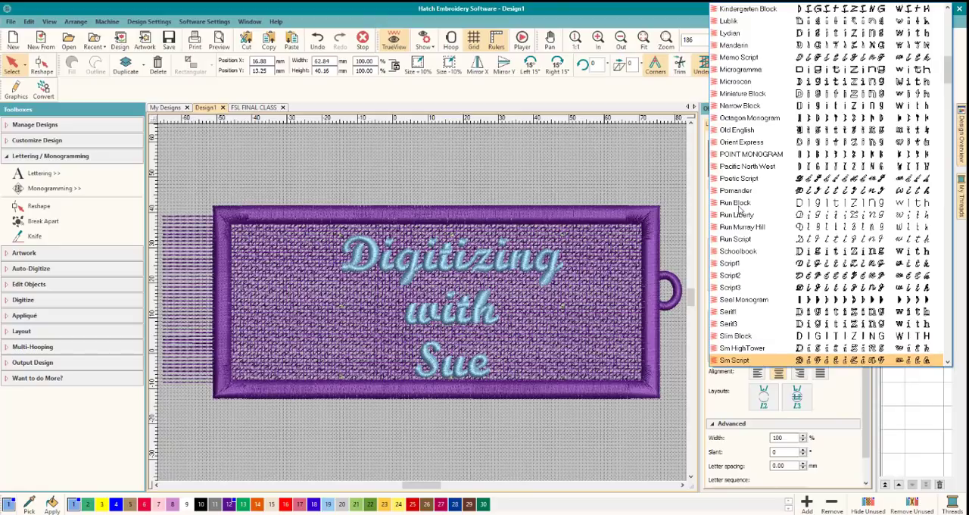
key("Down")
key("Down")
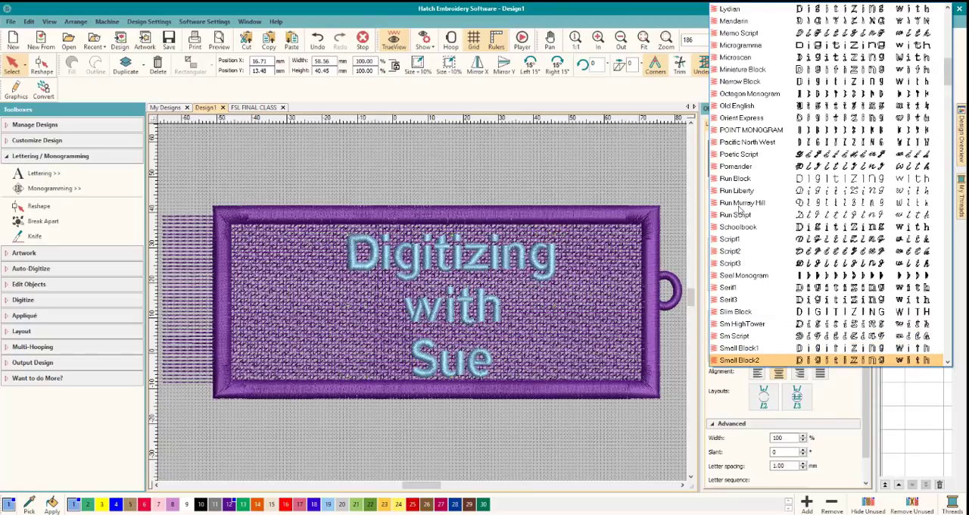
key("Down")
key("Down")
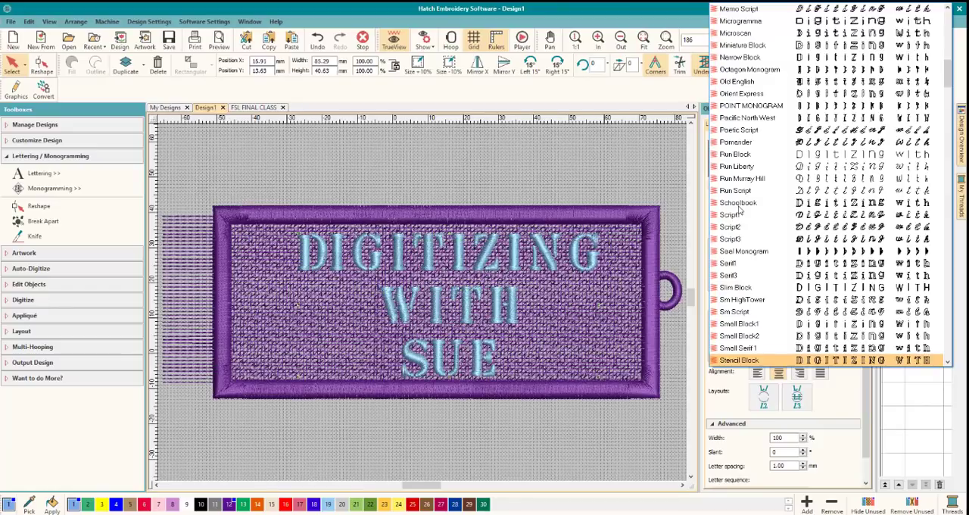
key("Down")
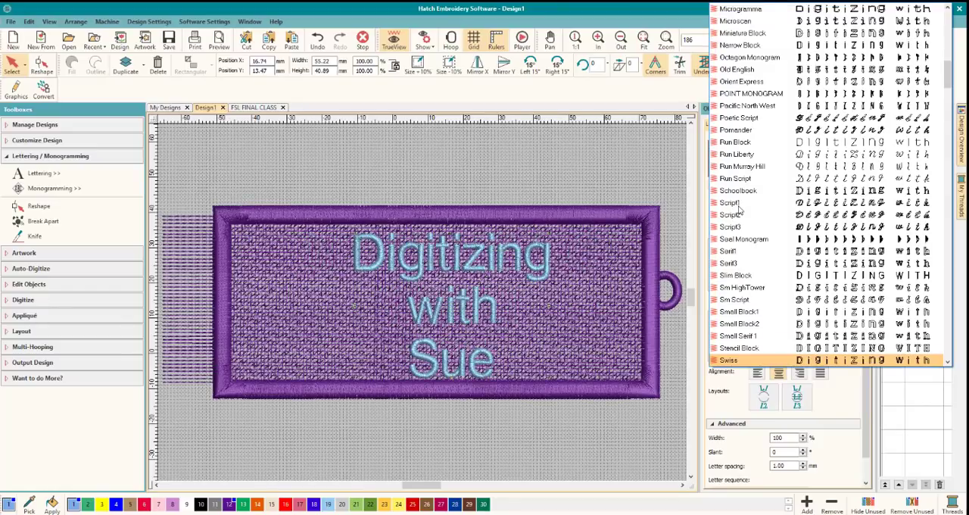
key("Down")
key("Down")
key("Down")
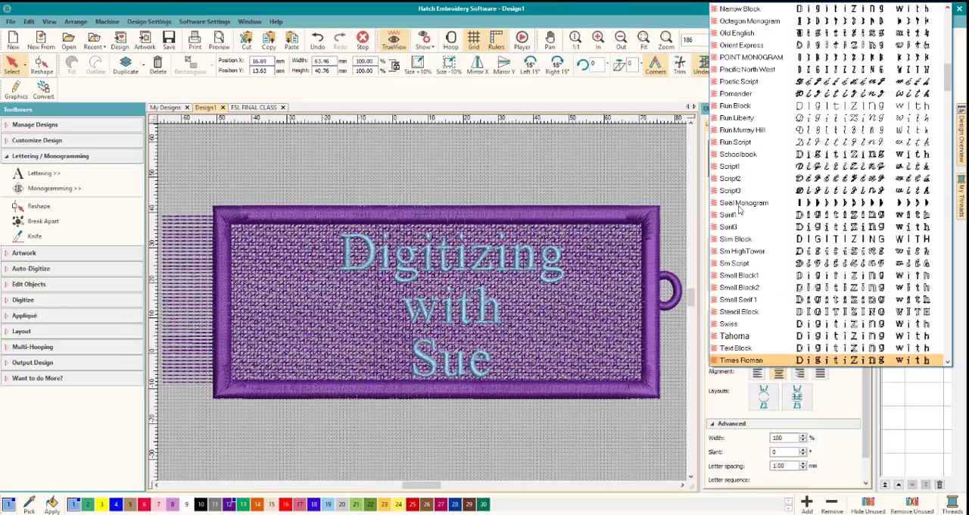
key("Down")
key("Down")
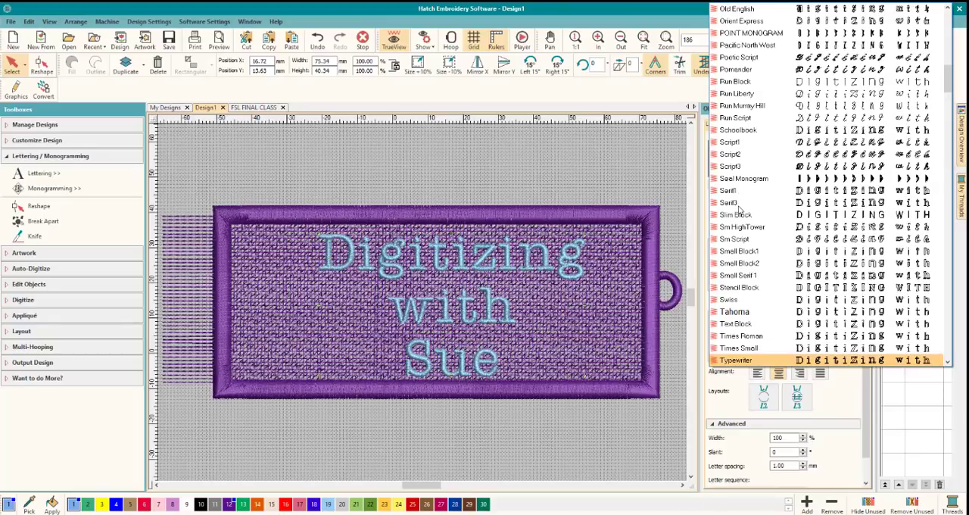
Go back through the previewed fonts and set the lettering to Sm Script.
key("Up")
key("Up")
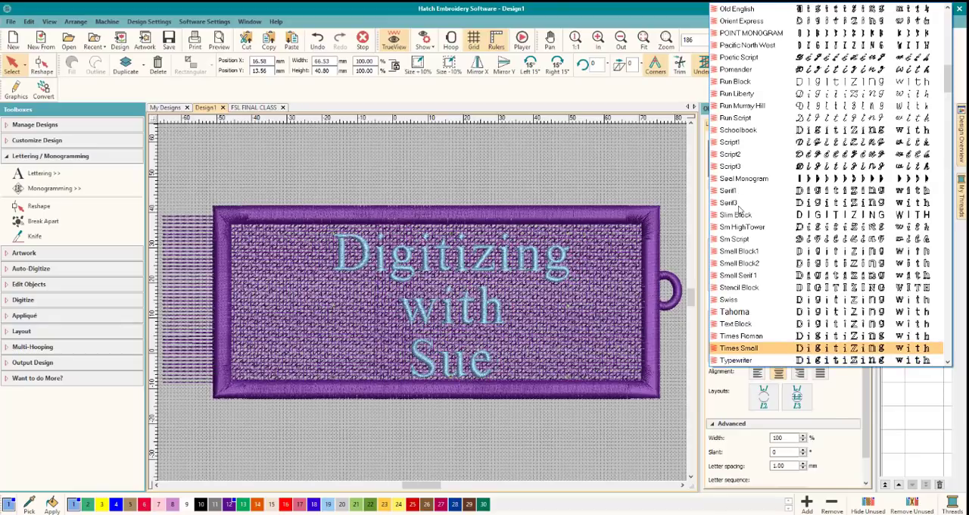
key("Up")
key("Up")
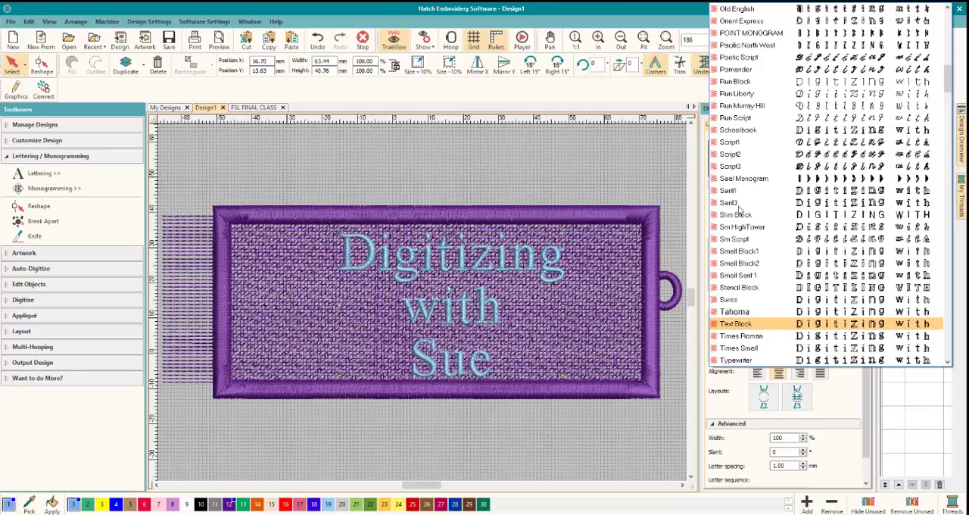
key("Up")
key("Up")
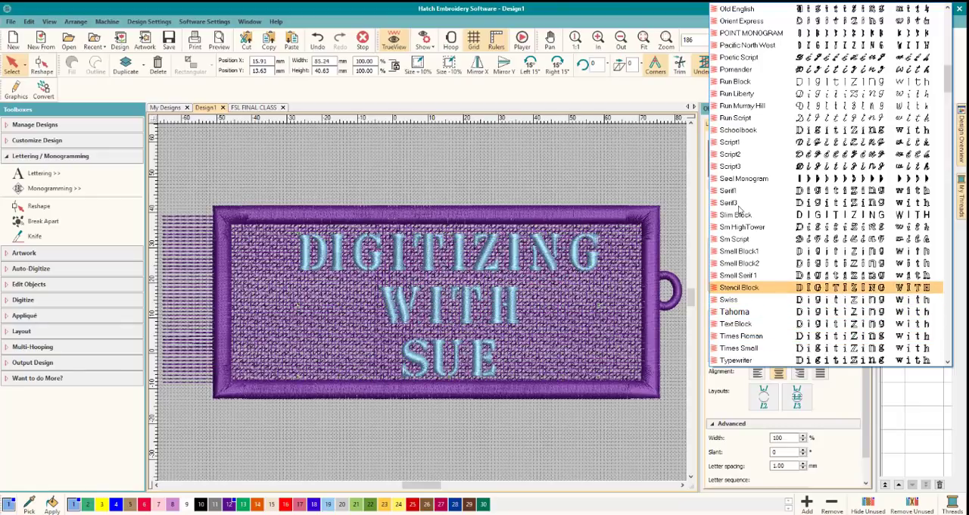
key("Up")
key("Up")
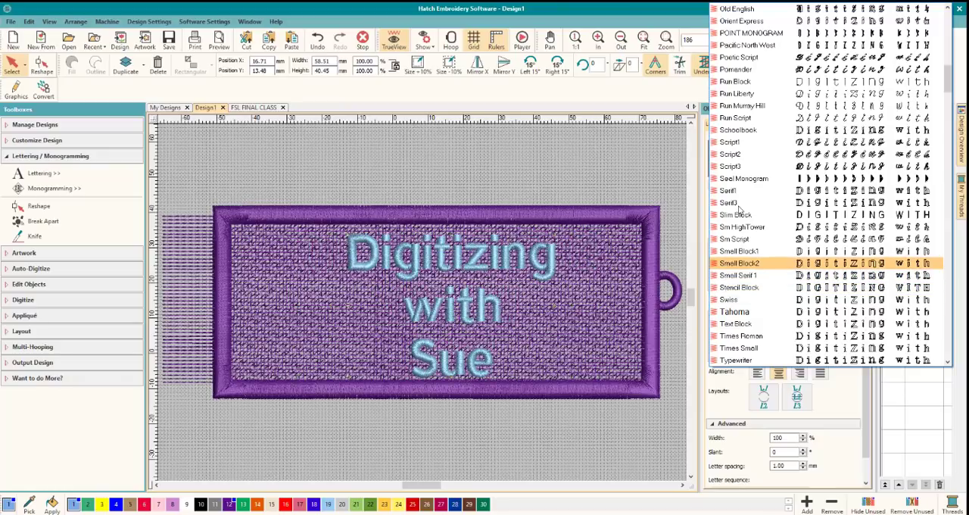
key("Up")
key("Up")
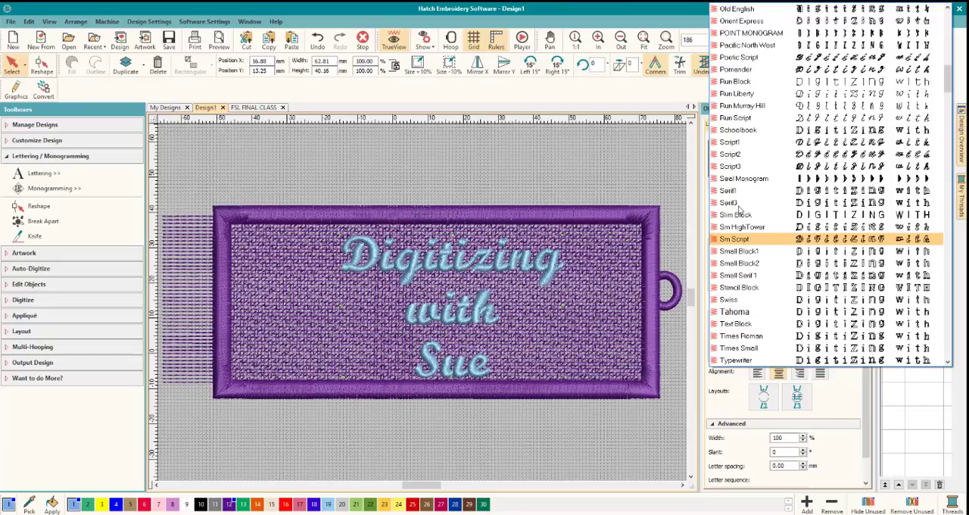
key("Return")
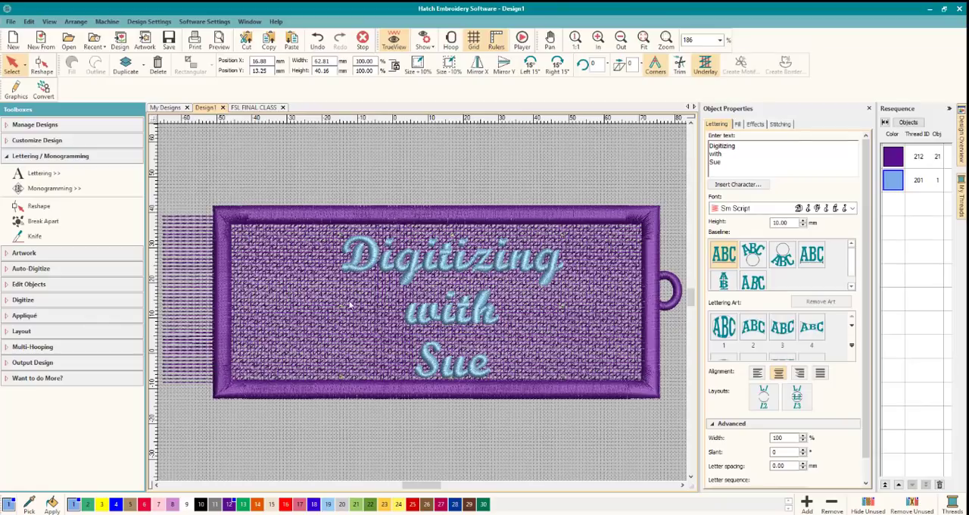
Widen the lettering to about 136% and move it to the middle of the area inside the satin border.
left_click_drag(349, 303, 257, 306)
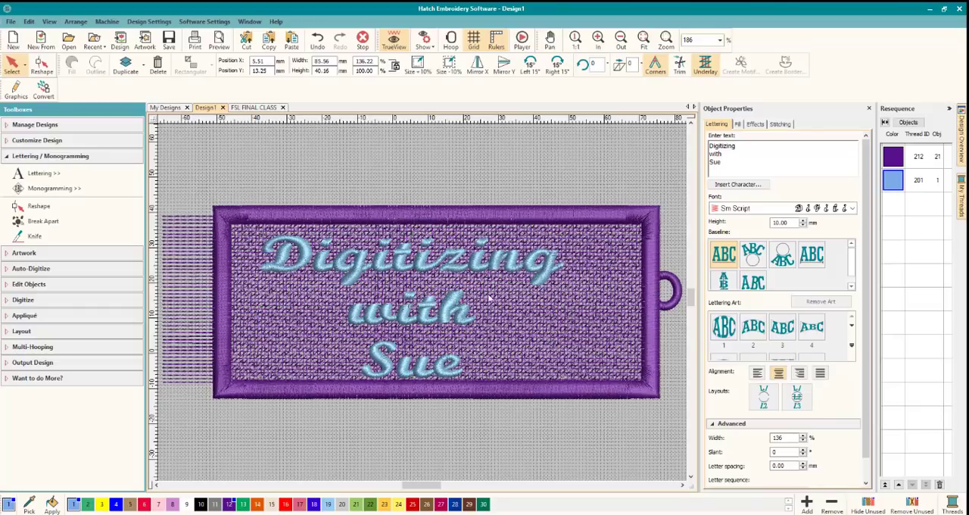
left_click_drag(438, 268, 473, 264)
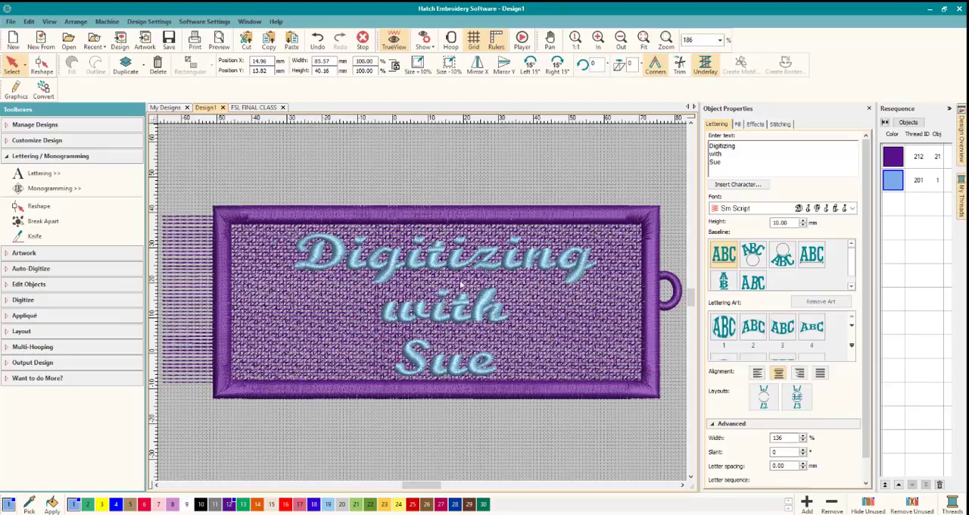
Set the lettering's first underlay to Edge Run and enable a second underlay of type Zigzag.
left_click(780, 124)
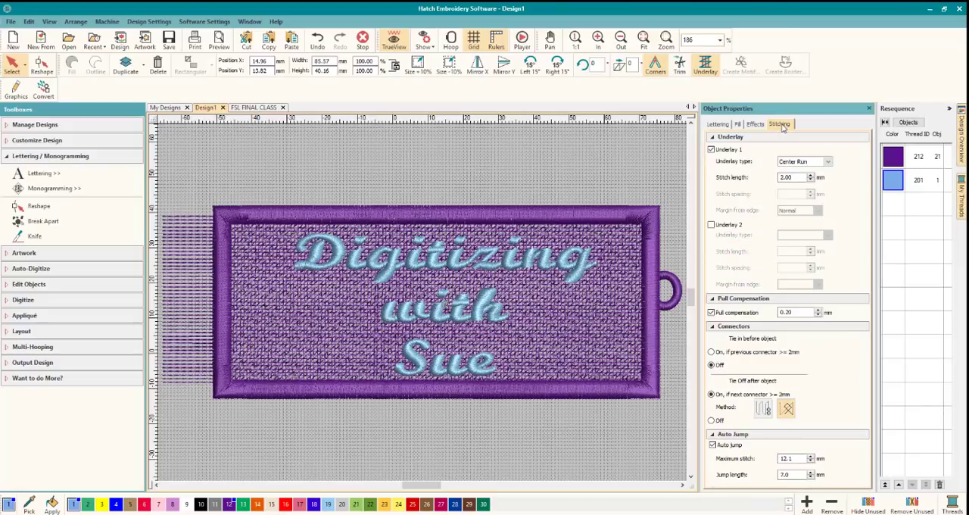
left_click(826, 162)
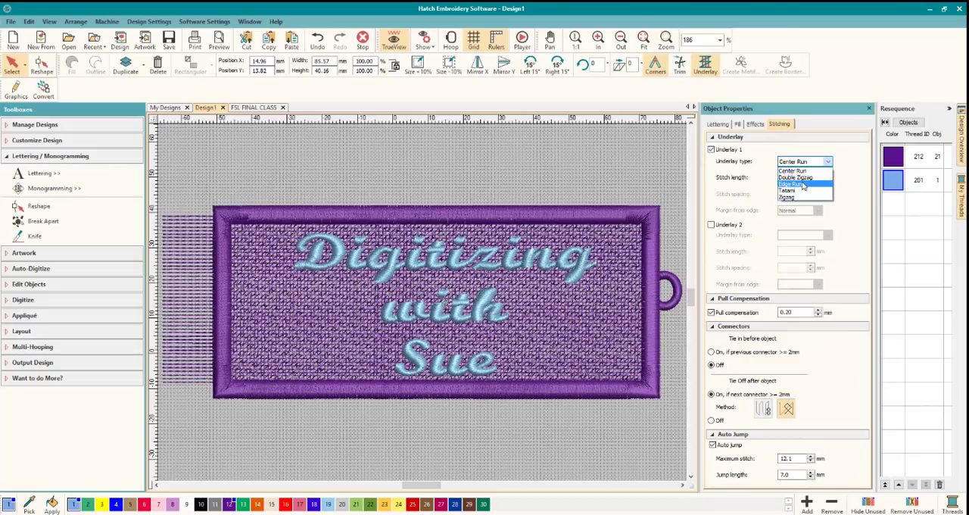
left_click(802, 185)
left_click(712, 225)
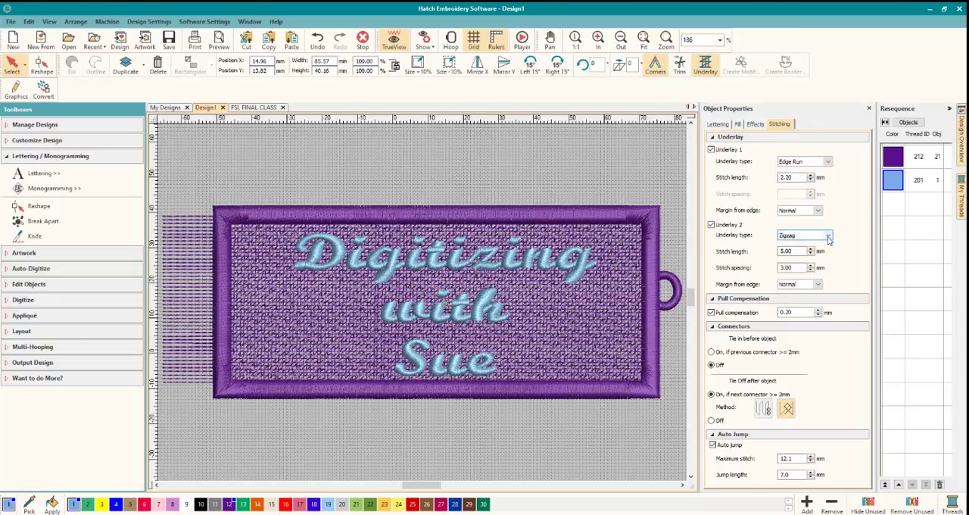
left_click(480, 250)
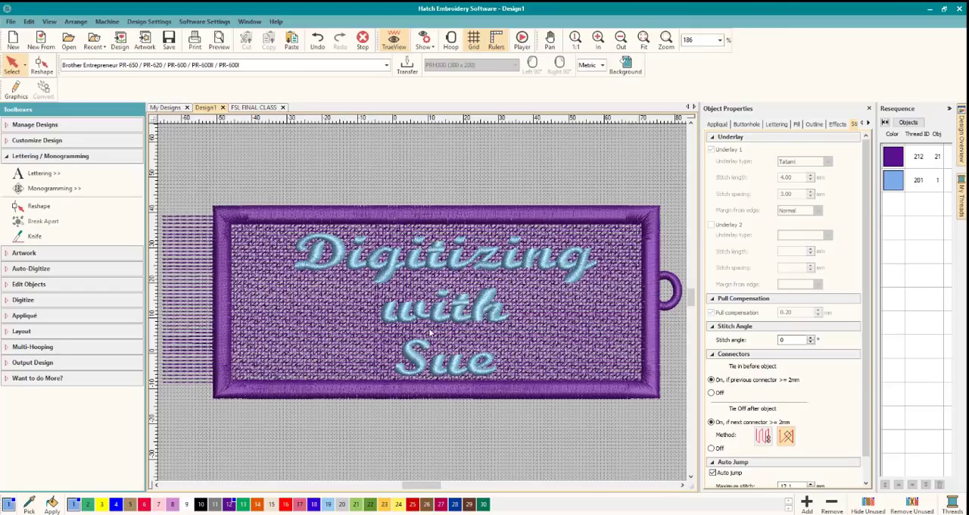
Recolor the lettering with Kelly Green, palette color 13.
left_click(422, 274)
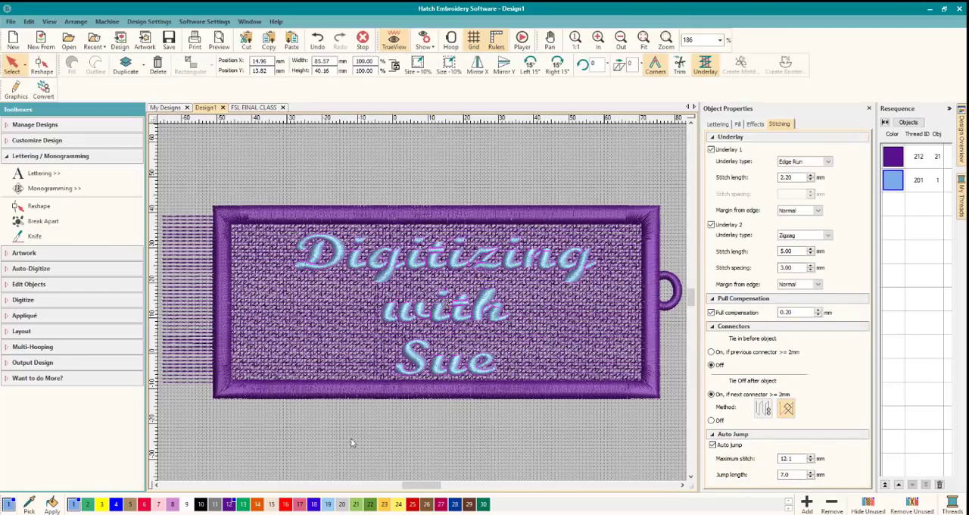
left_click(243, 504)
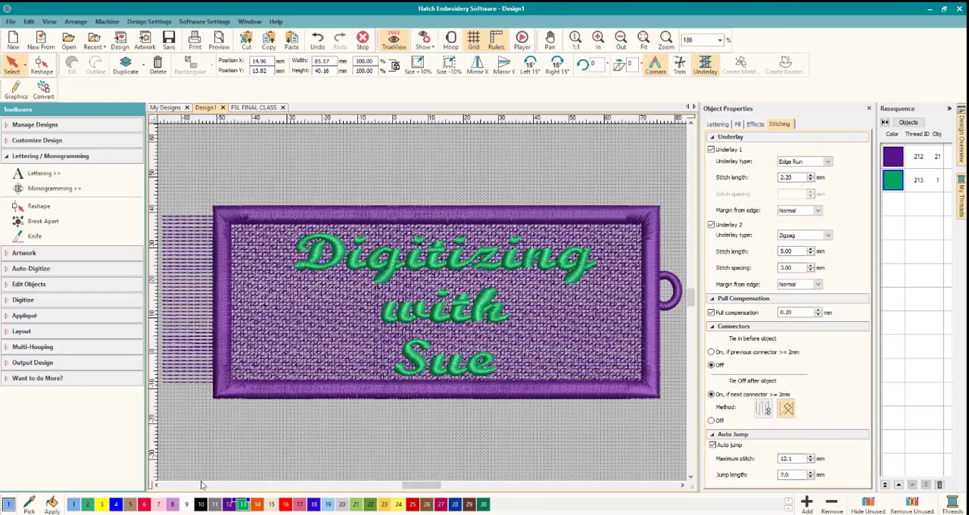
Try light purple, palette color 8, on the lettering, and settle on the tag's own purple, color 12.
left_click(173, 504)
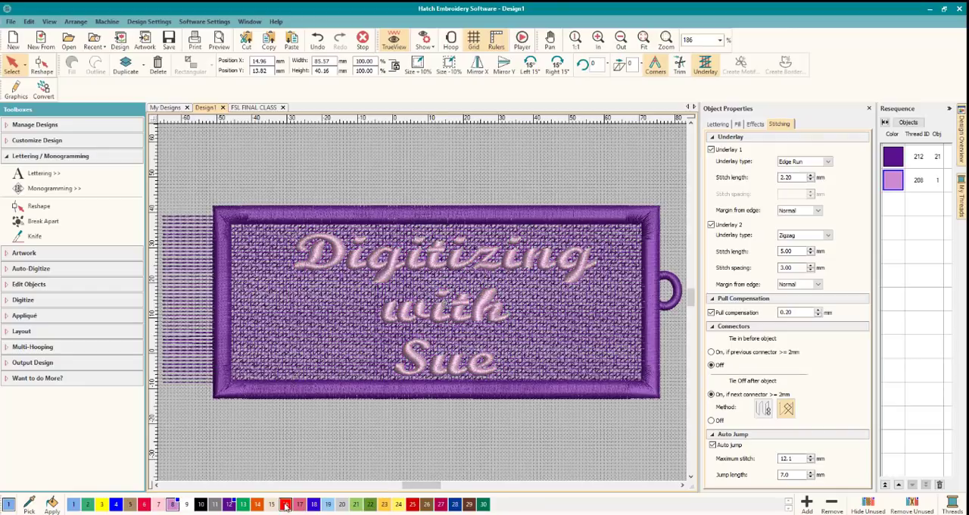
left_click(230, 504)
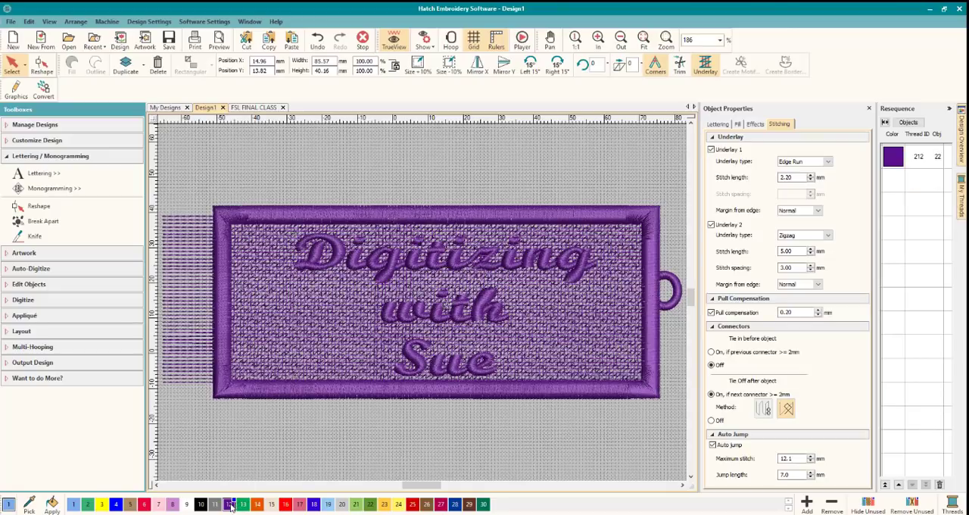
left_click(496, 175)
left_click(405, 269)
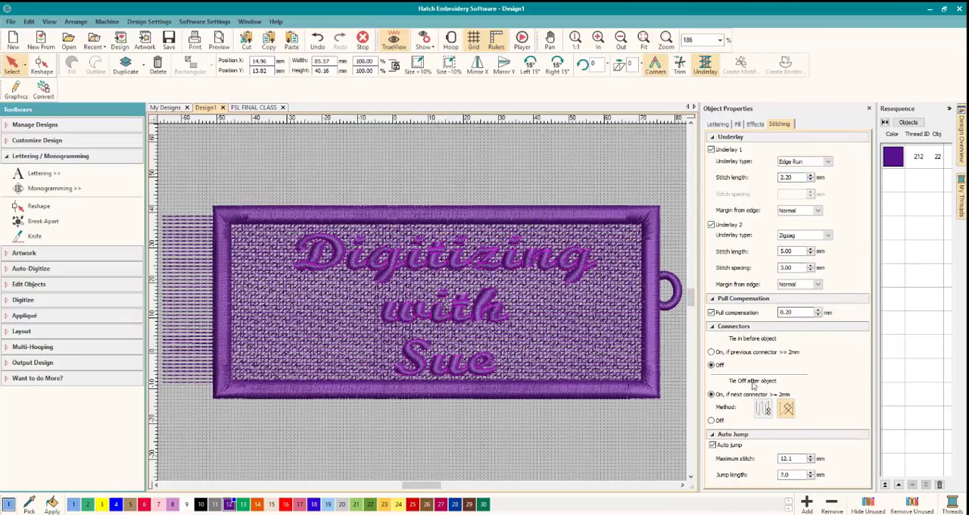
Review the lettering's text properties and list the design's stitching sequence by object down to the lettering.
left_click(716, 125)
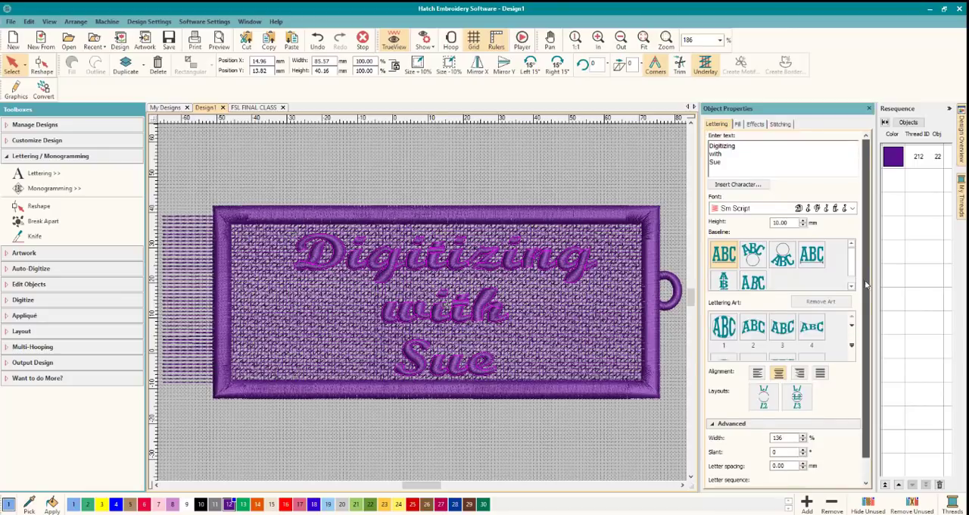
scroll(867, 284, "down", 1)
left_click(909, 123)
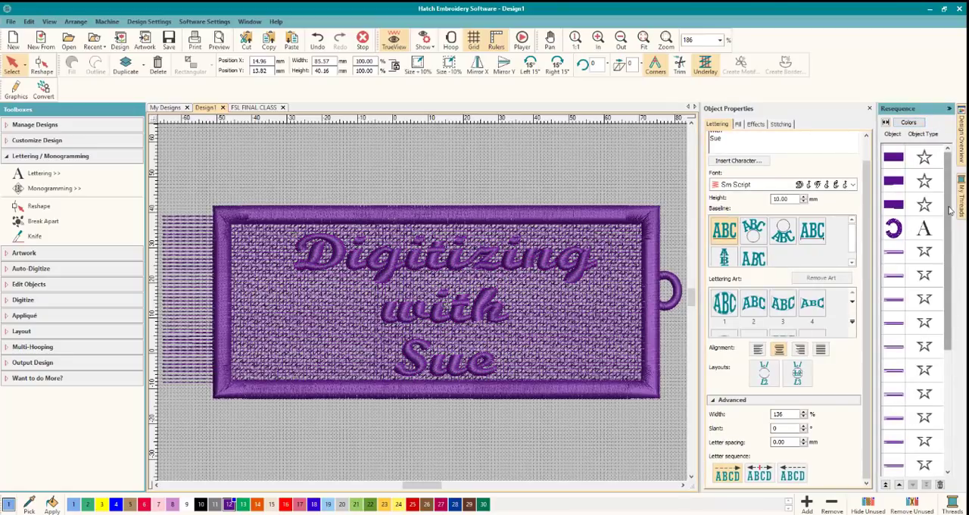
left_click_drag(950, 211, 955, 415)
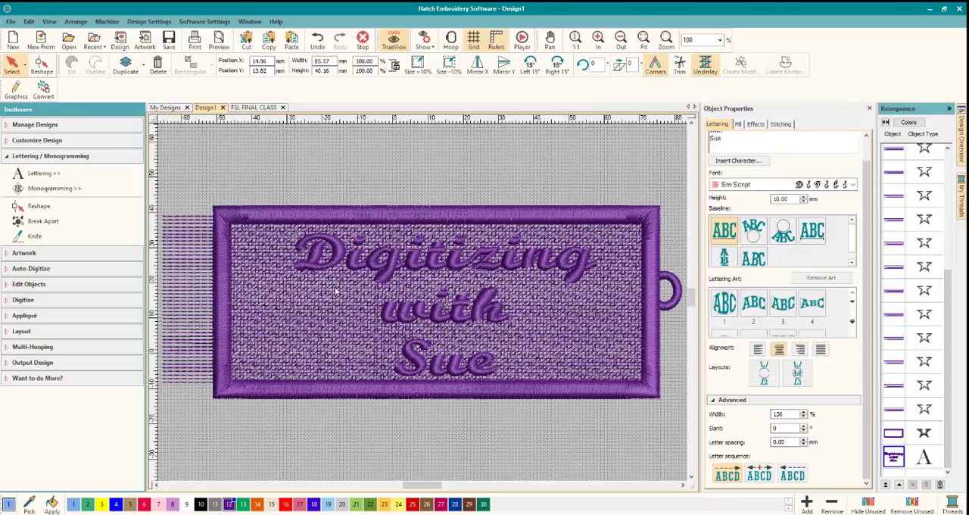
In the FSL FINAL CLASS design, examine the letter t and the separate satin pieces that make up the H.
left_click(253, 107)
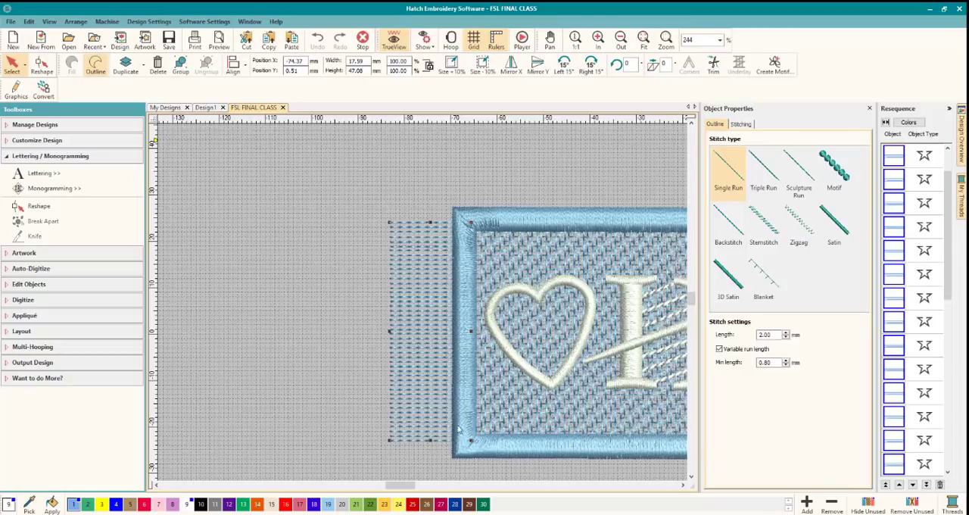
left_click(682, 486)
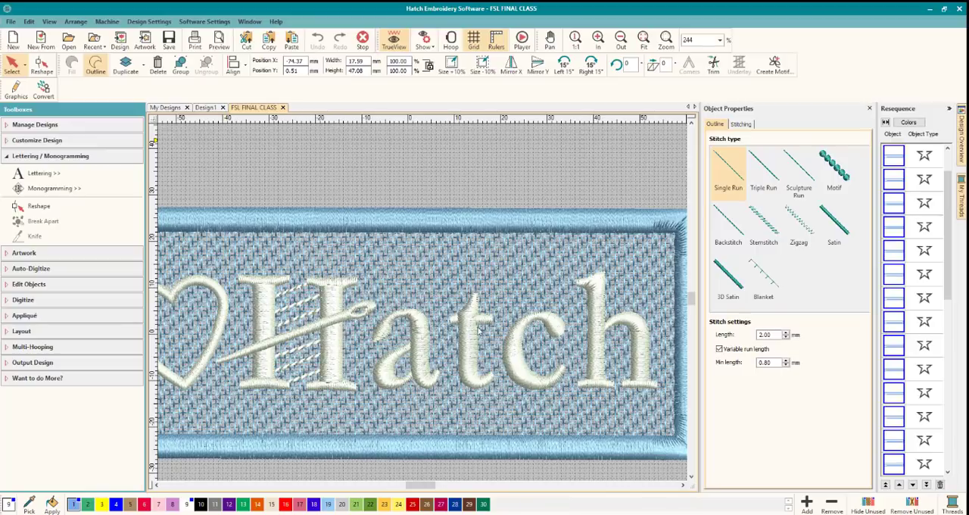
left_click(478, 331)
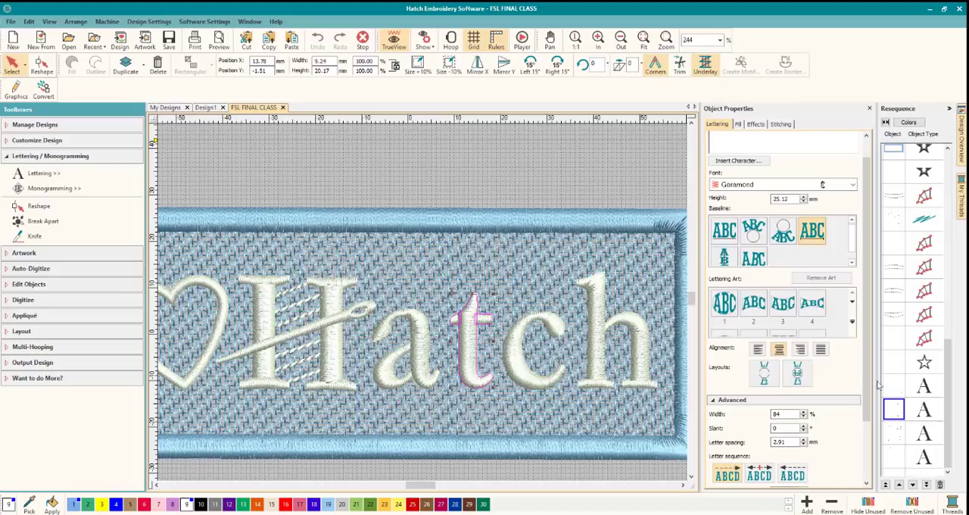
left_click(272, 312)
left_click(261, 282)
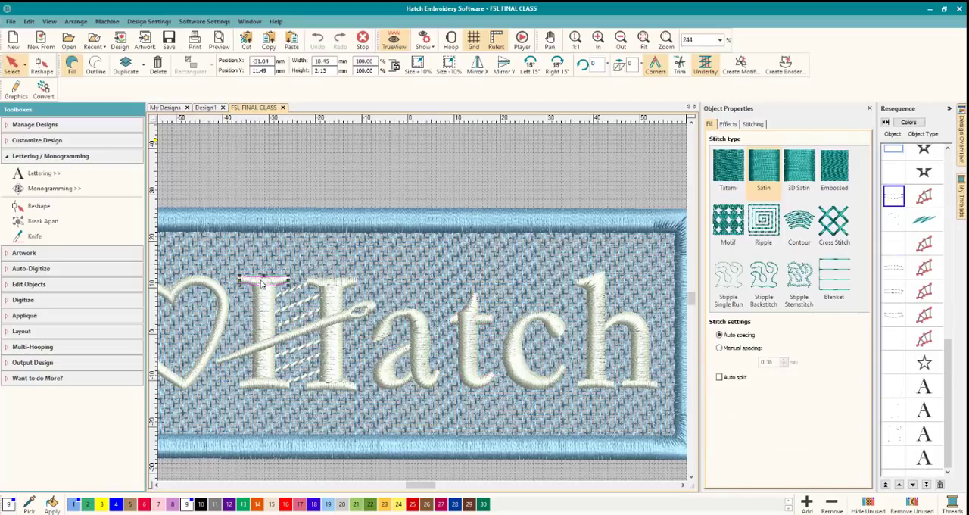
left_click(261, 380)
left_click(330, 287)
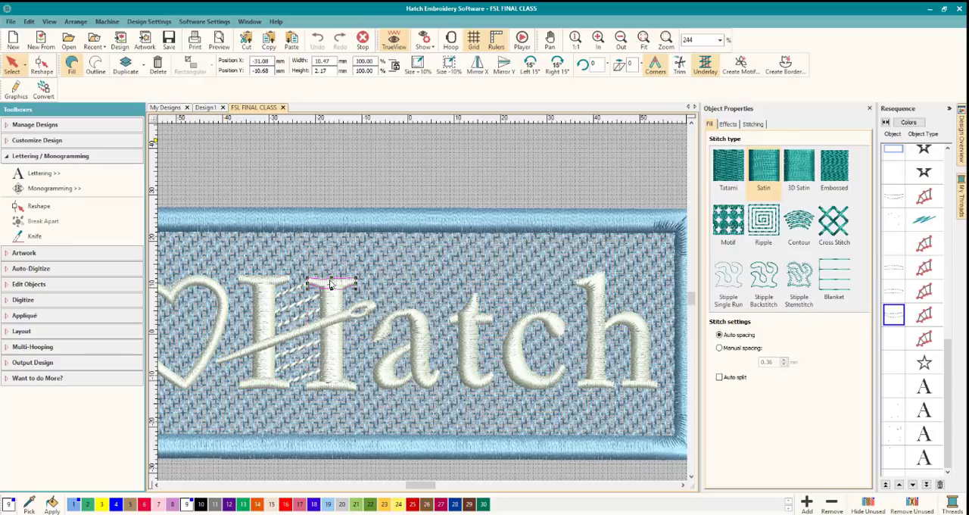
left_click(335, 299)
left_click(323, 388)
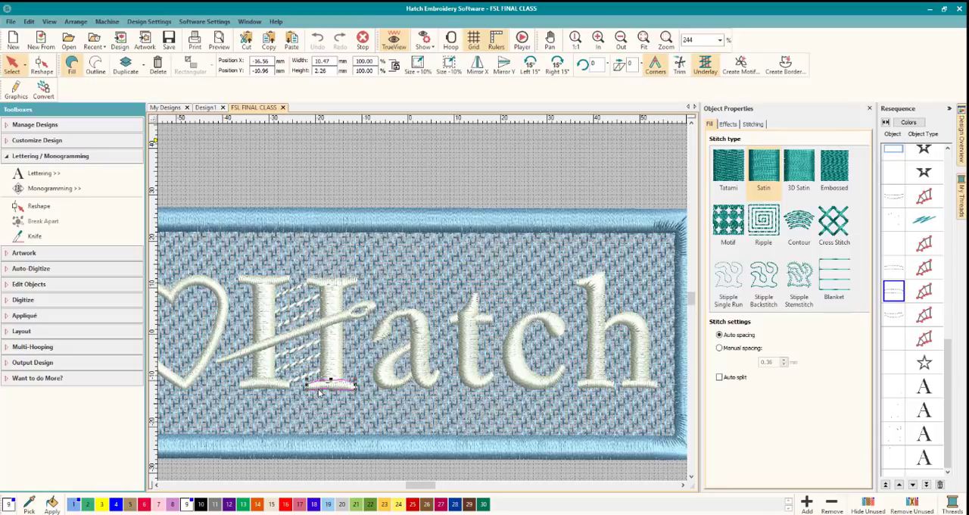
left_click(337, 293)
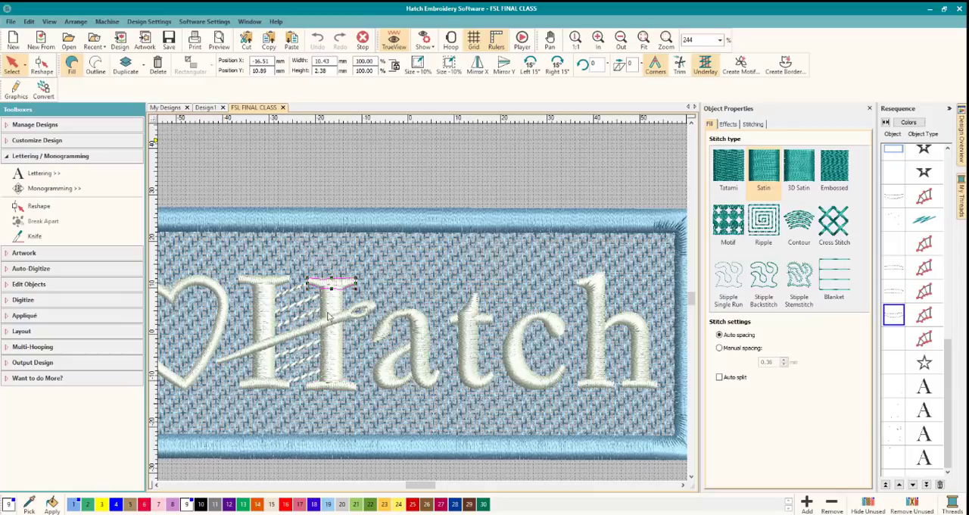
Try the Stemstitch outline type on the slanted thread lines between the two stems of the H.
left_click(329, 317)
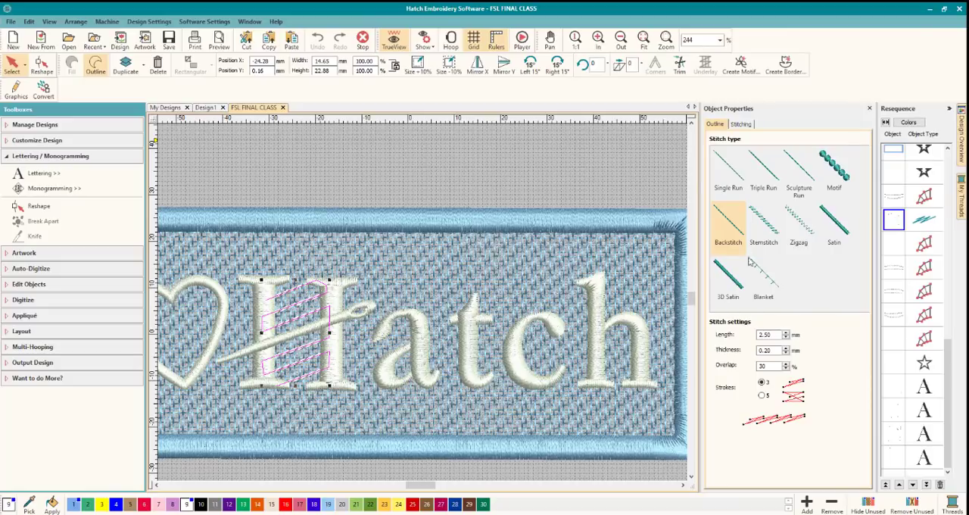
left_click(770, 239)
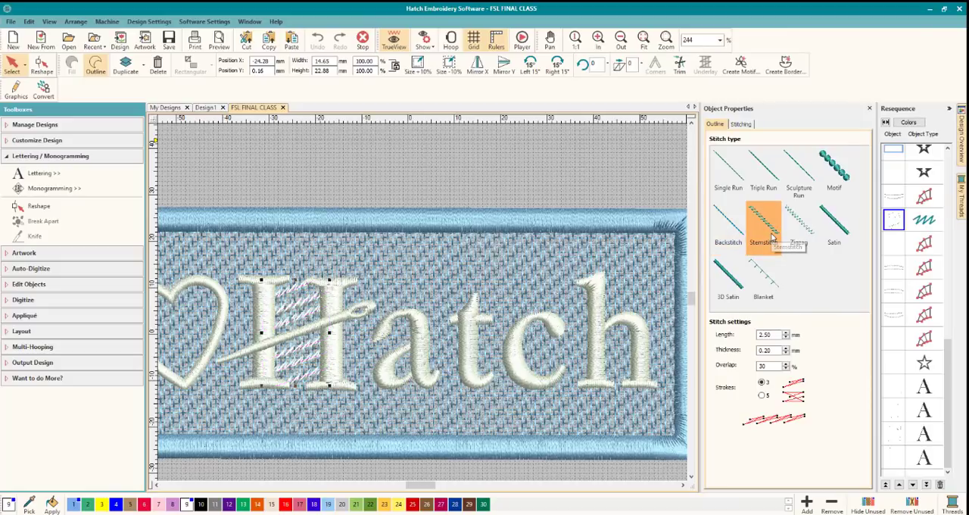
left_click(736, 233)
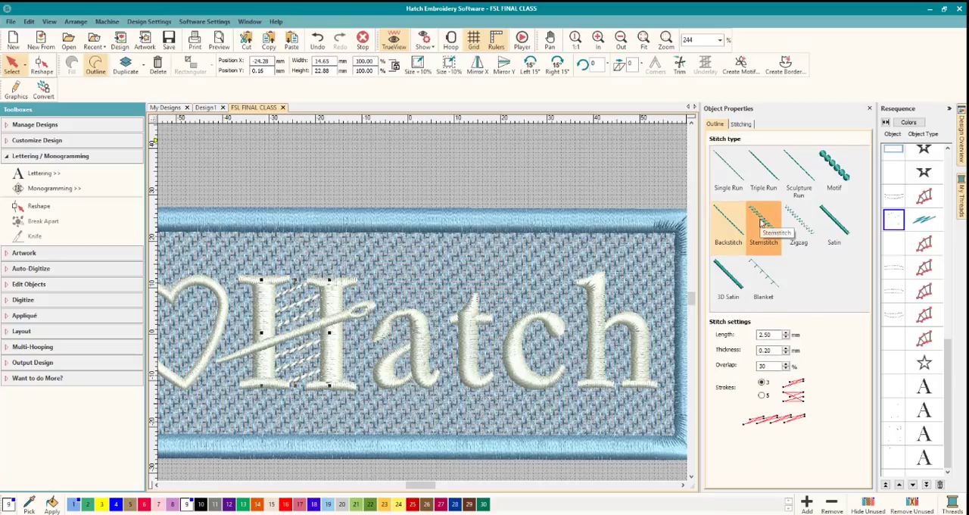
left_click(760, 220)
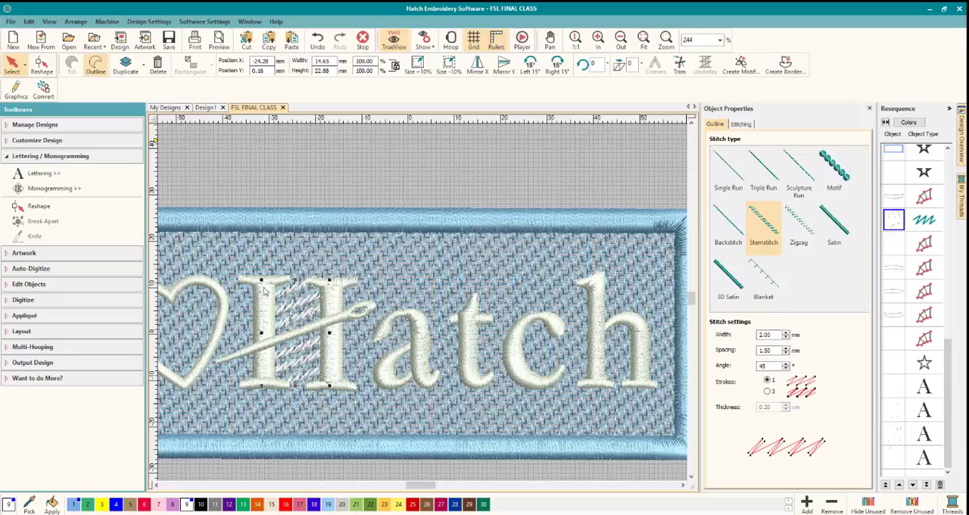
Set the slanted thread lines inside the H back to Backstitch and deselect them.
left_click(264, 298)
left_click(336, 296)
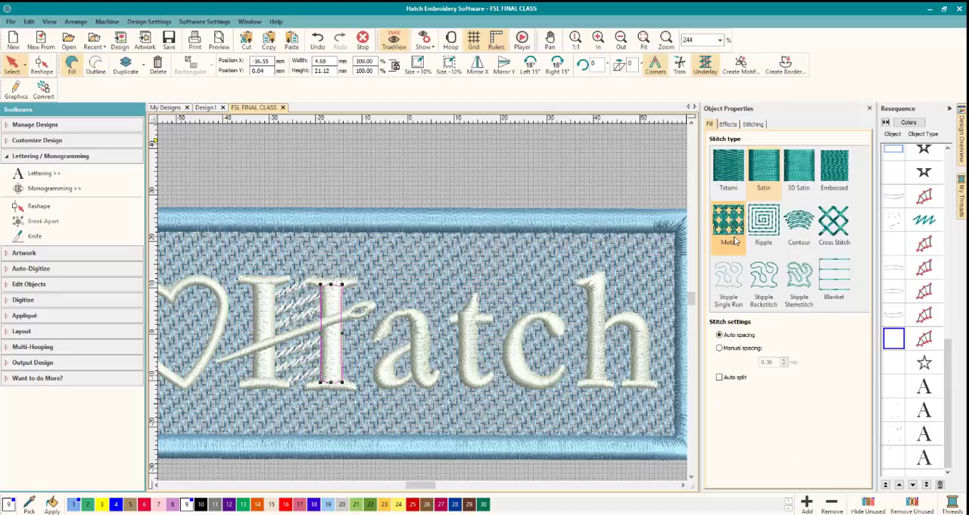
left_click(302, 304)
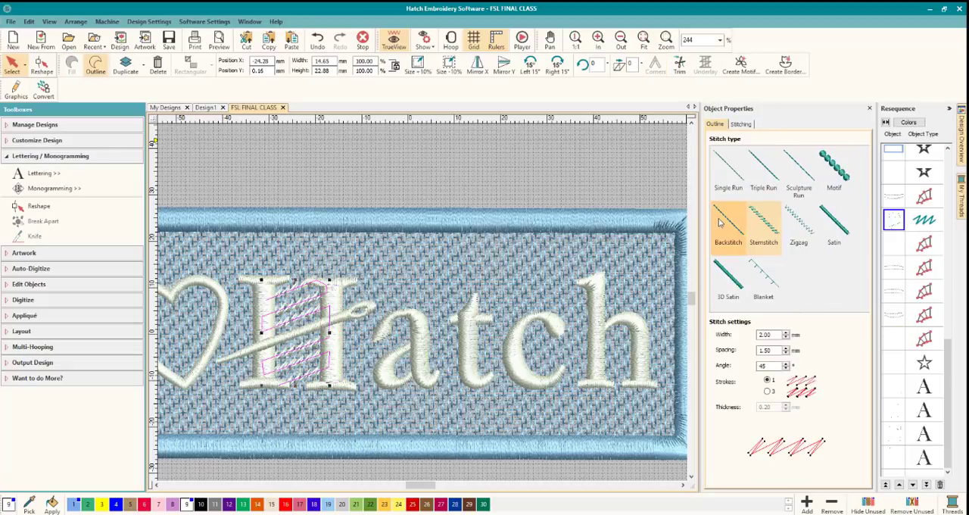
left_click(721, 221)
left_click(482, 181)
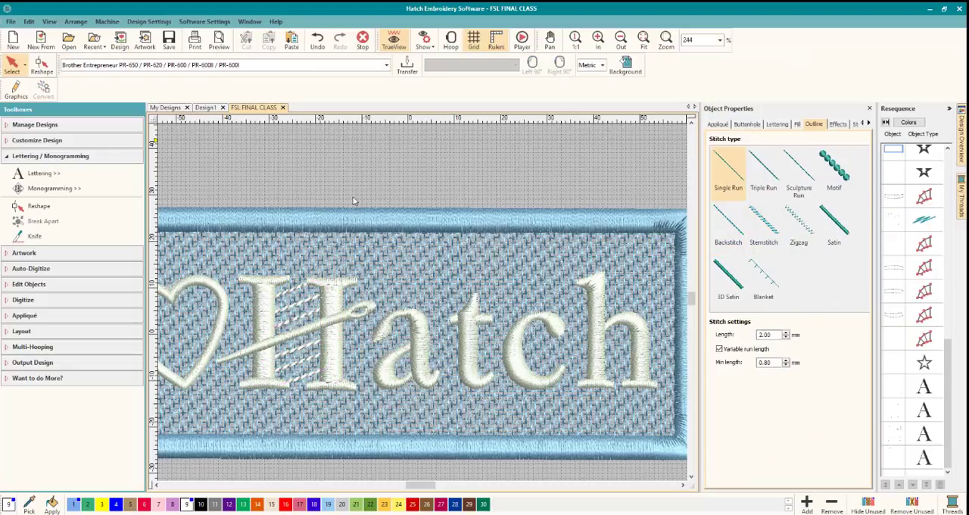
Return to Design1 and replace the three-line lettering text with the single word "Love".
left_click(205, 108)
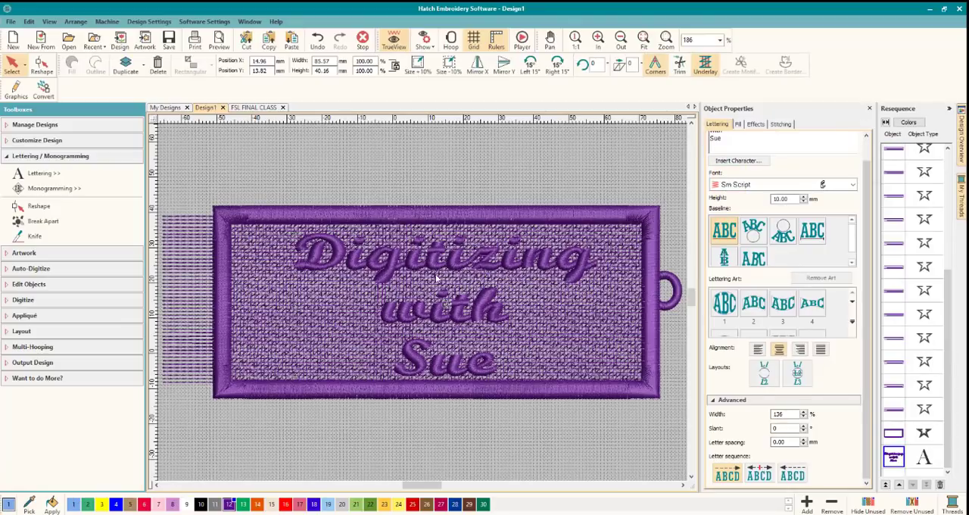
left_click(437, 279)
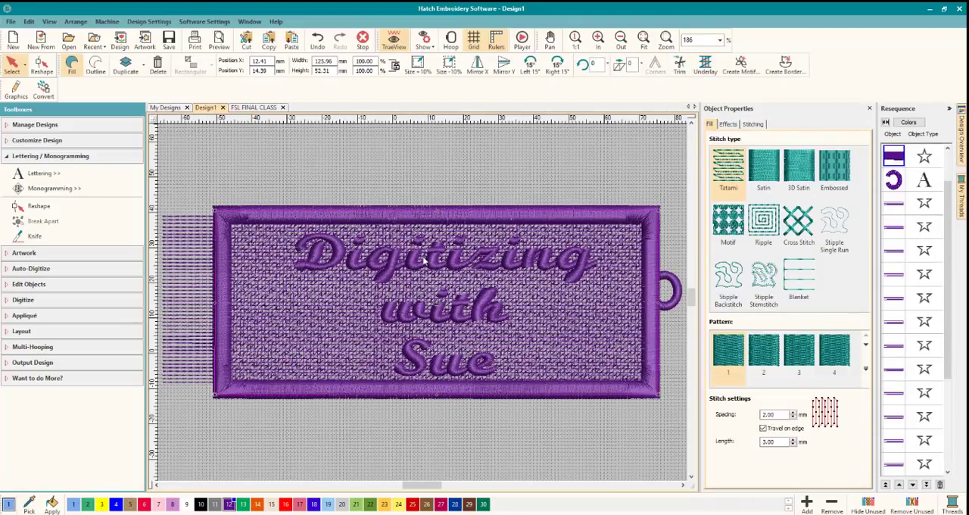
left_click(450, 318)
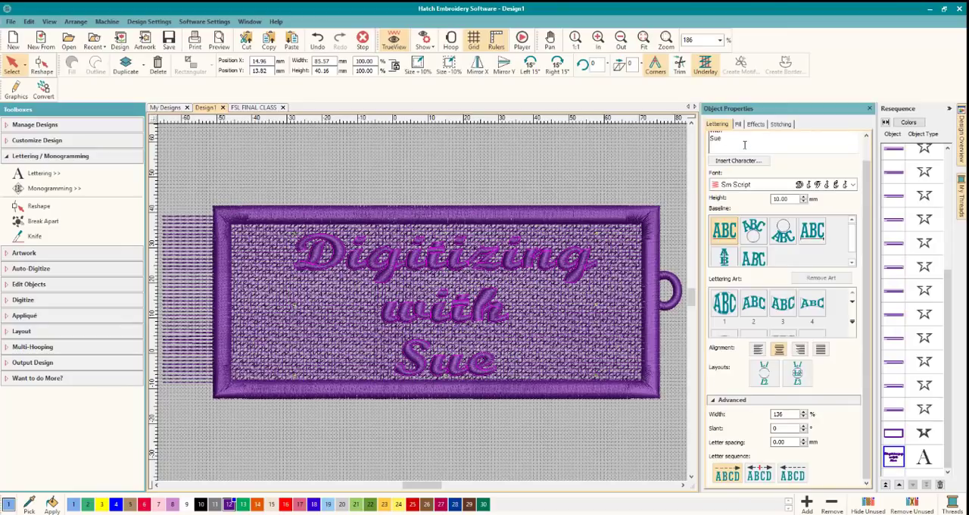
scroll(871, 179, "up", 1)
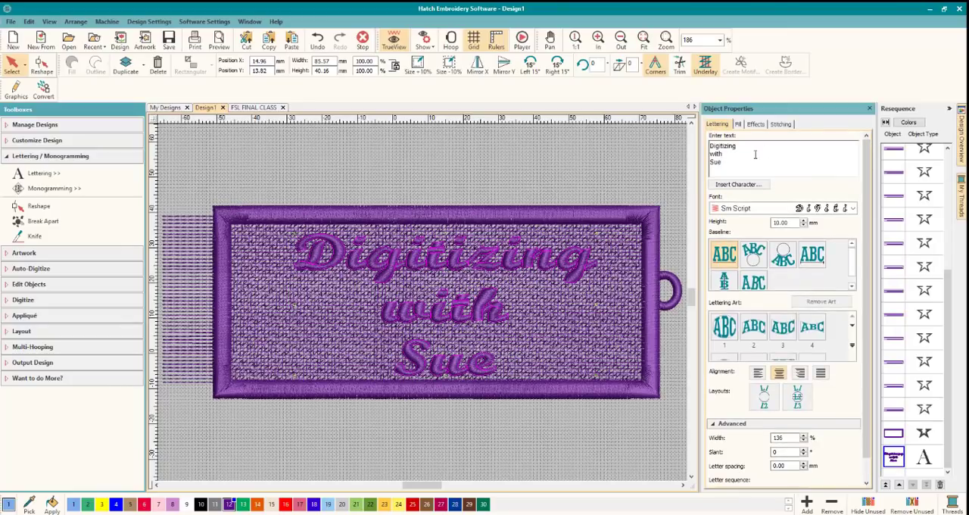
left_click_drag(721, 162, 705, 139)
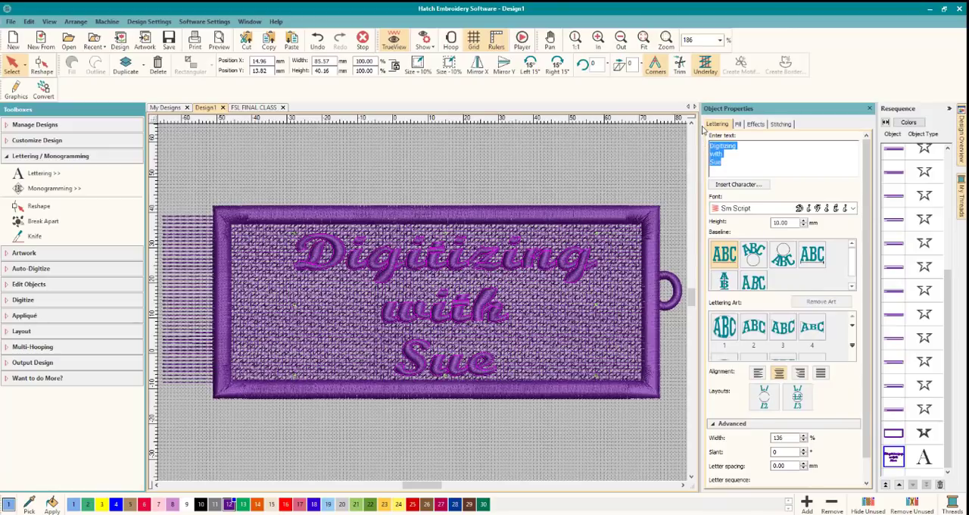
key("Delete")
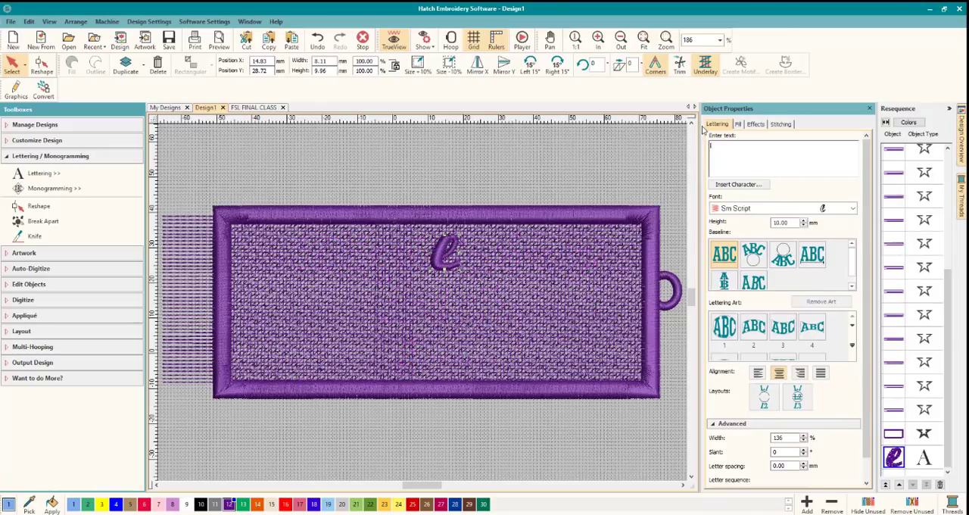
type("lL")
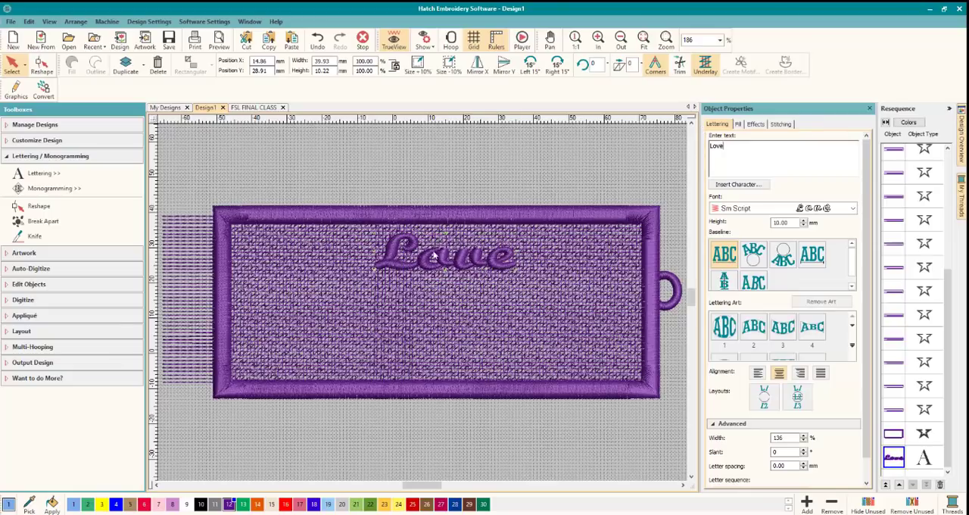
Enlarge the word Love to about 87 by 22 mm and move it to the middle of the area inside the border.
left_click_drag(387, 266, 354, 285)
left_click_drag(491, 292, 649, 373)
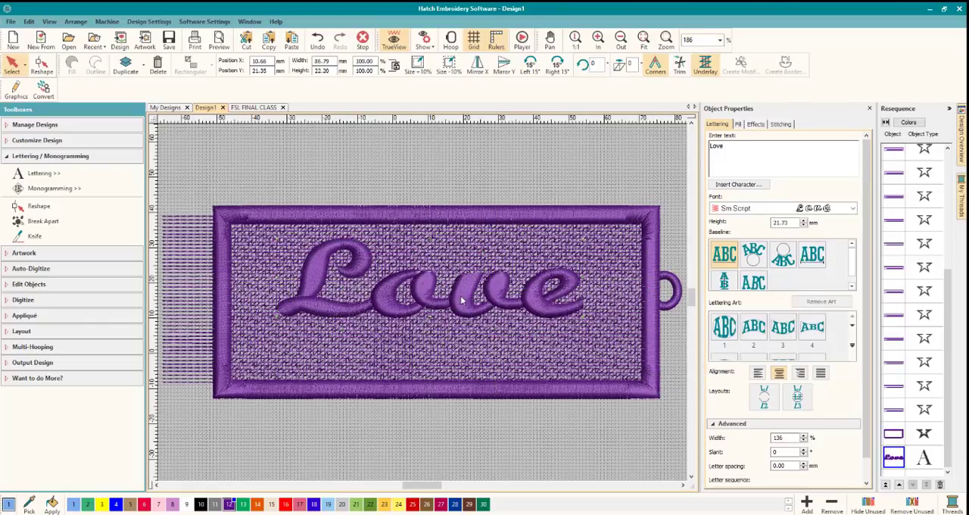
left_click_drag(463, 300, 484, 313)
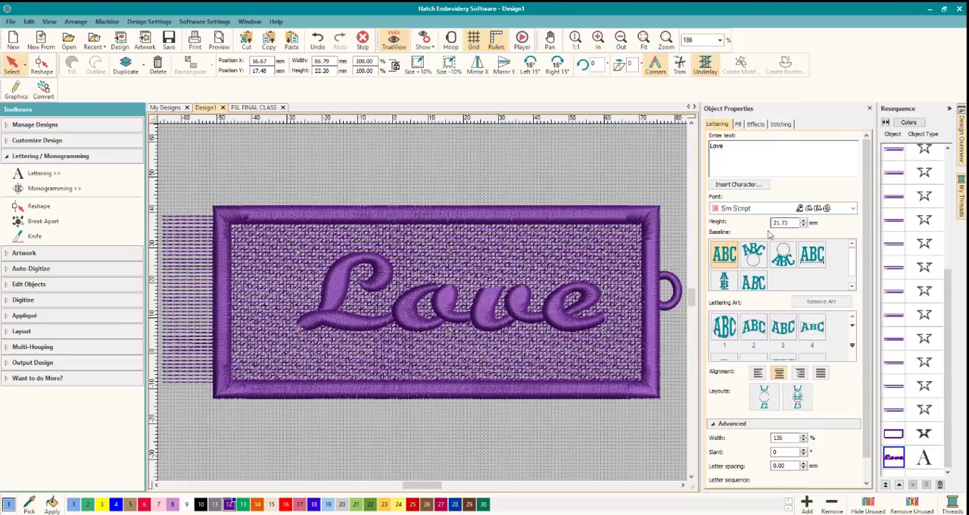
Preview other fonts for the word Love, set it to Woodstock, and shift it horizontally about 7 mm toward the fringe.
left_click(849, 209)
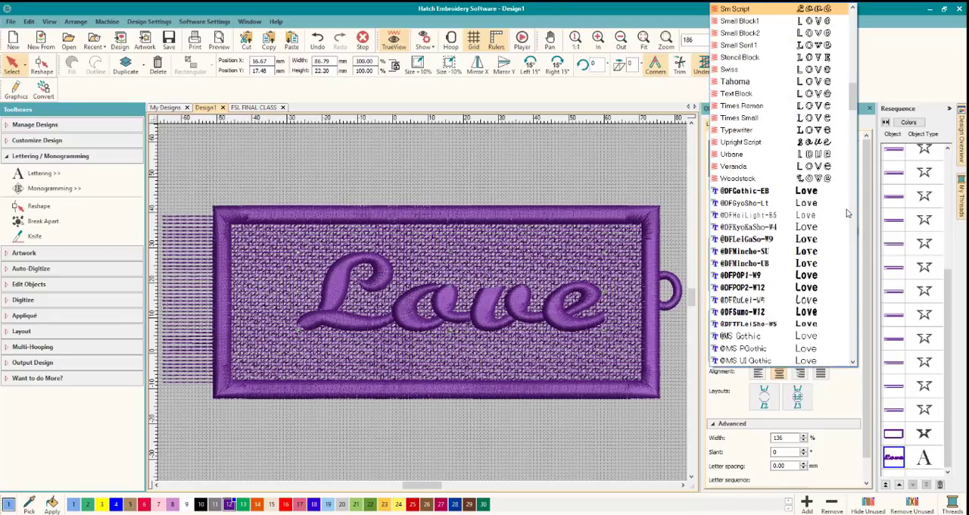
key("Up")
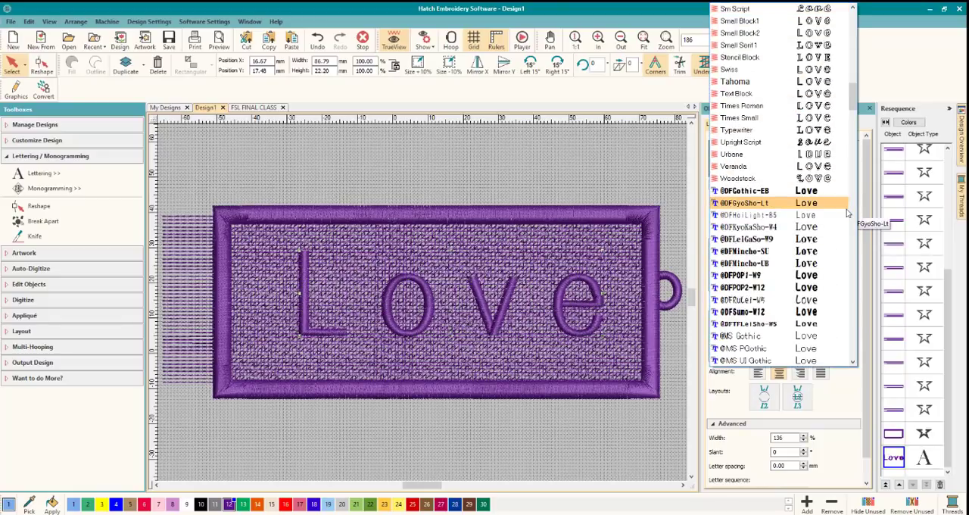
key("Up")
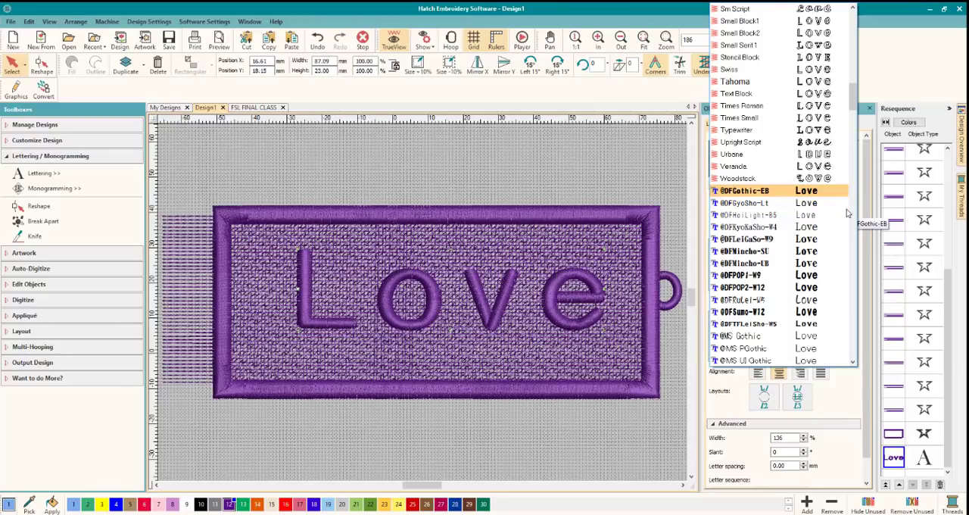
key("Up")
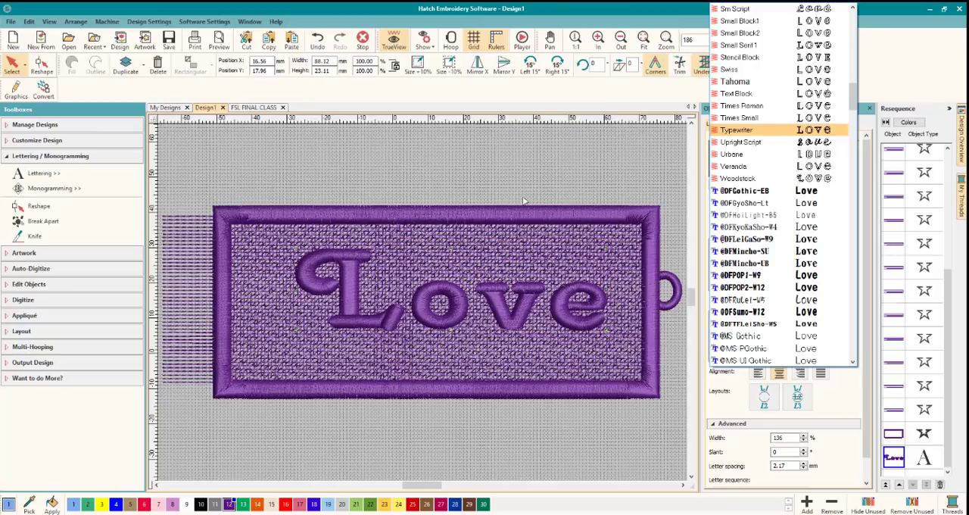
left_click(353, 250)
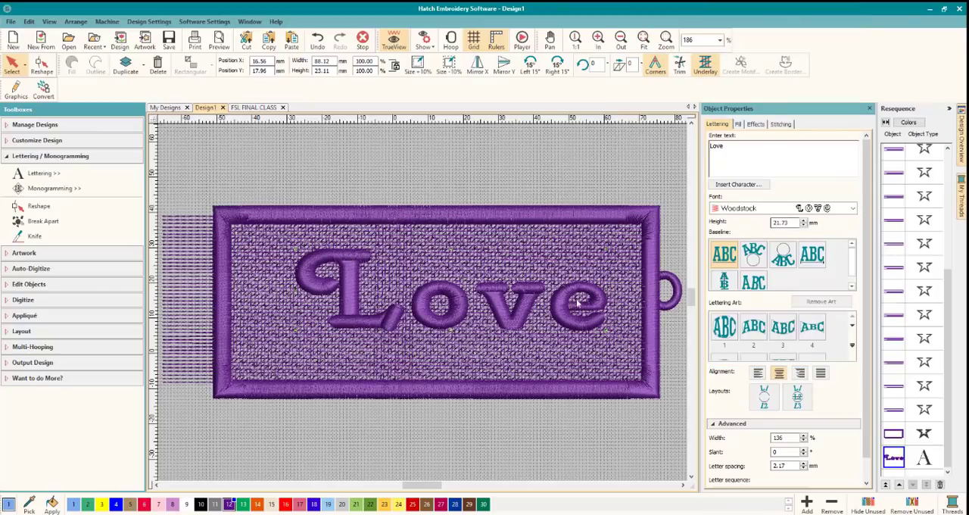
left_click_drag(499, 306, 469, 310)
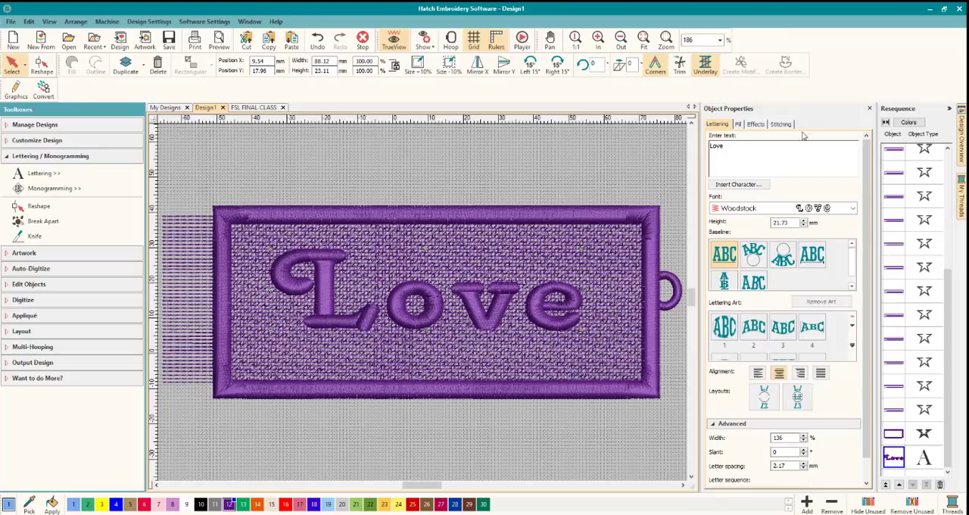
Display the stitching settings of the word Love, then move the word about 1.7 mm down inside the border and deselect it.
left_click(783, 124)
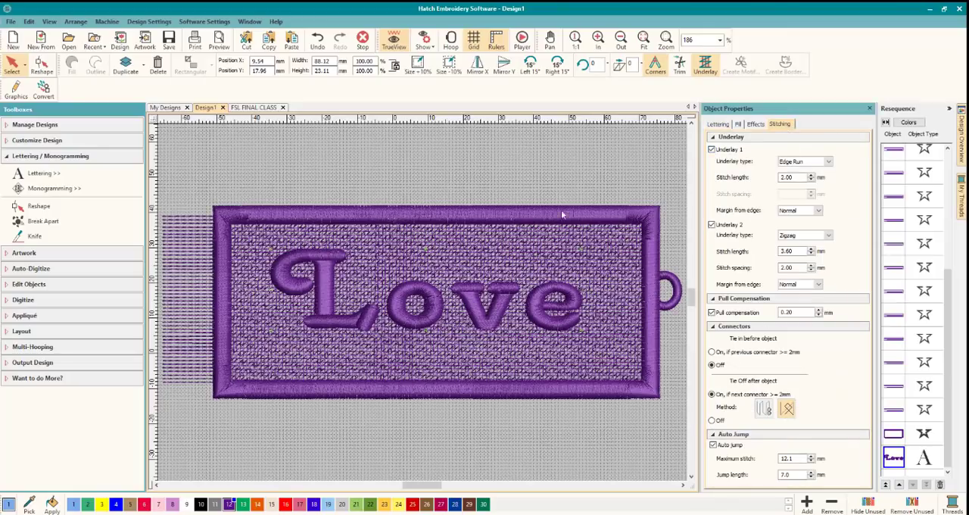
left_click(423, 444)
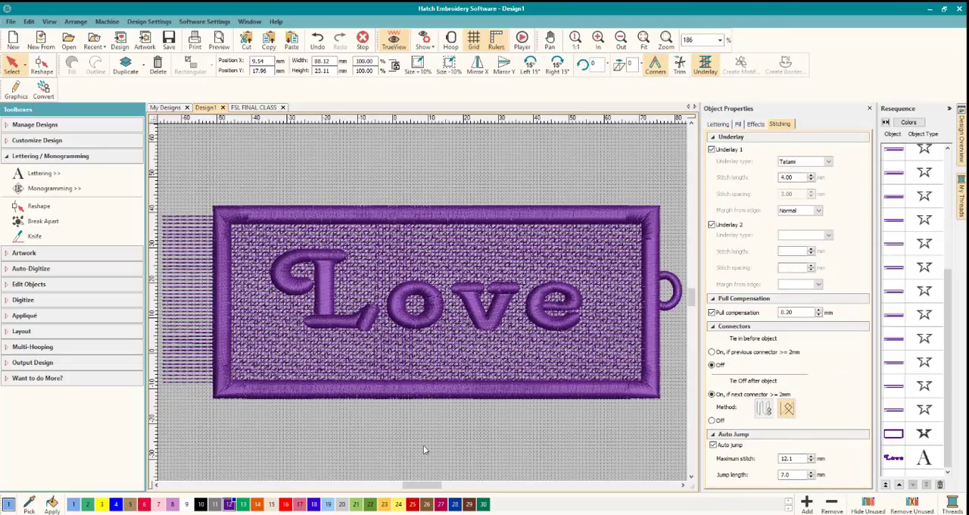
left_click(401, 318)
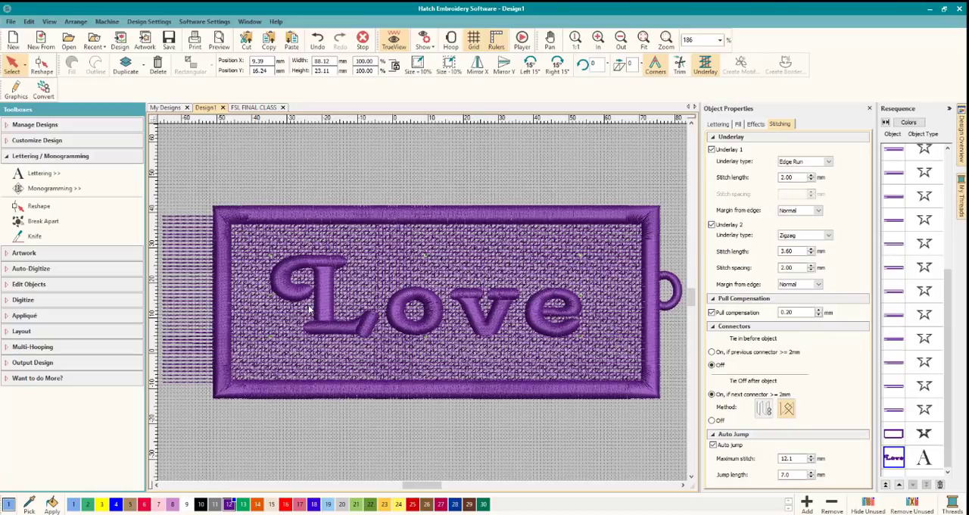
left_click(182, 168)
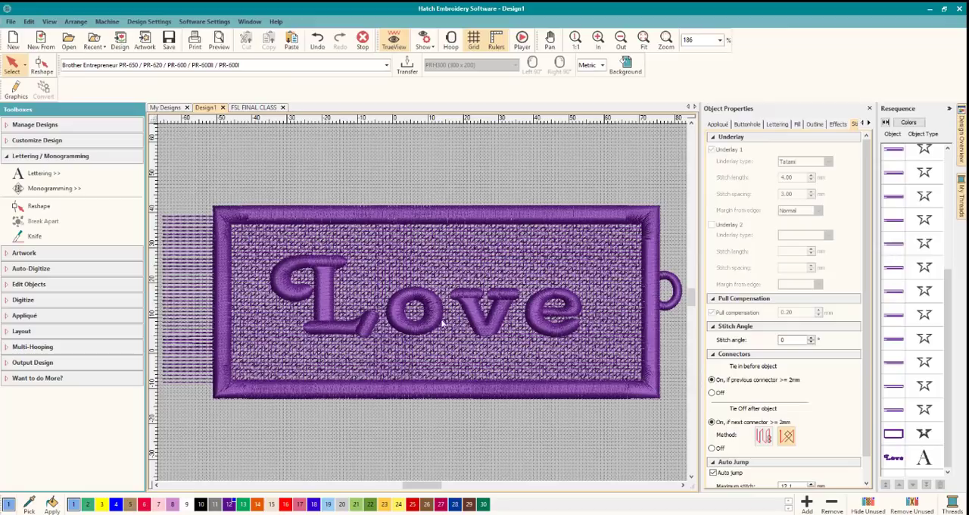
Examine where the satin border starts and stops stitching relative to the L by showing its Reshape markers.
left_click(406, 319)
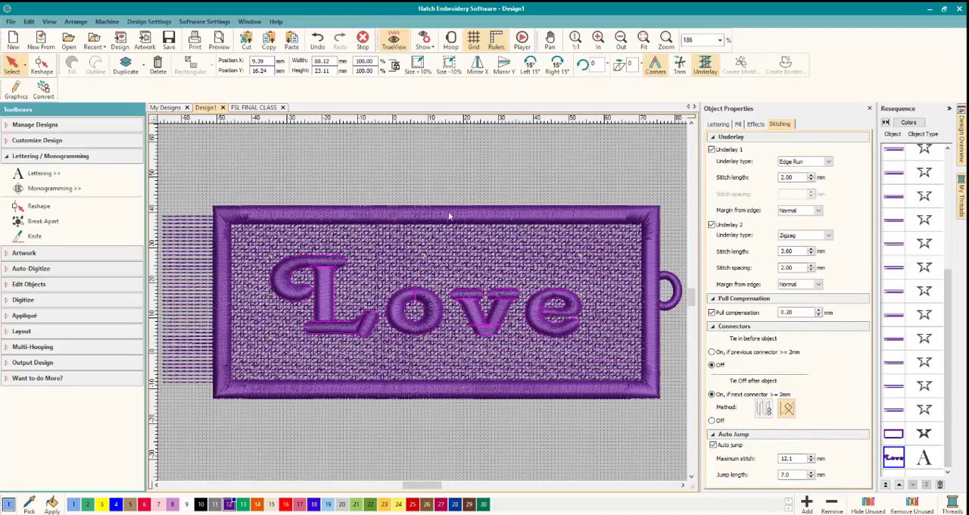
left_click(896, 433)
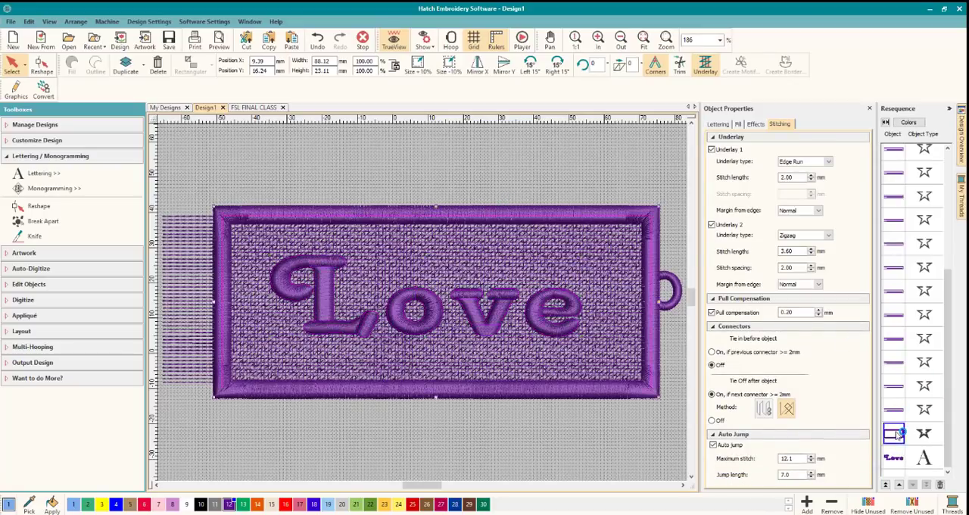
left_click(48, 68)
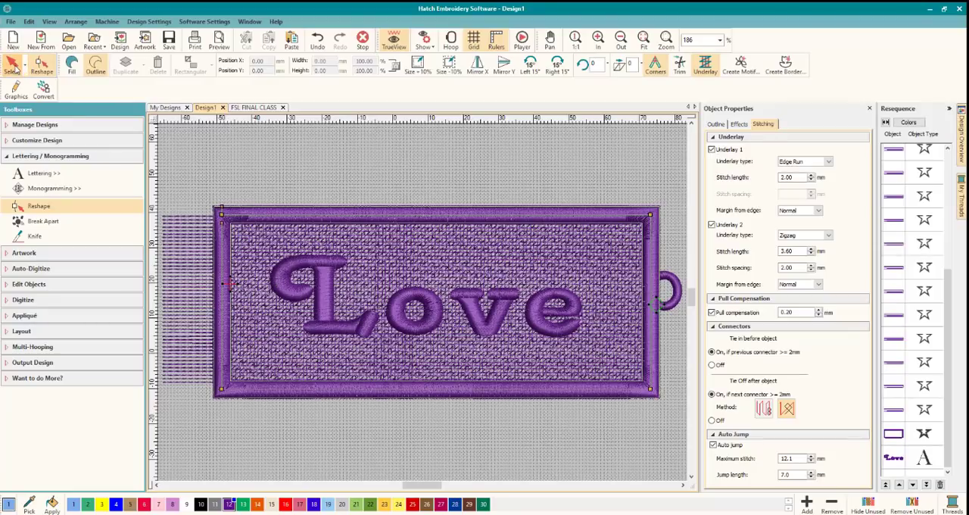
left_click(13, 67)
left_click(282, 168)
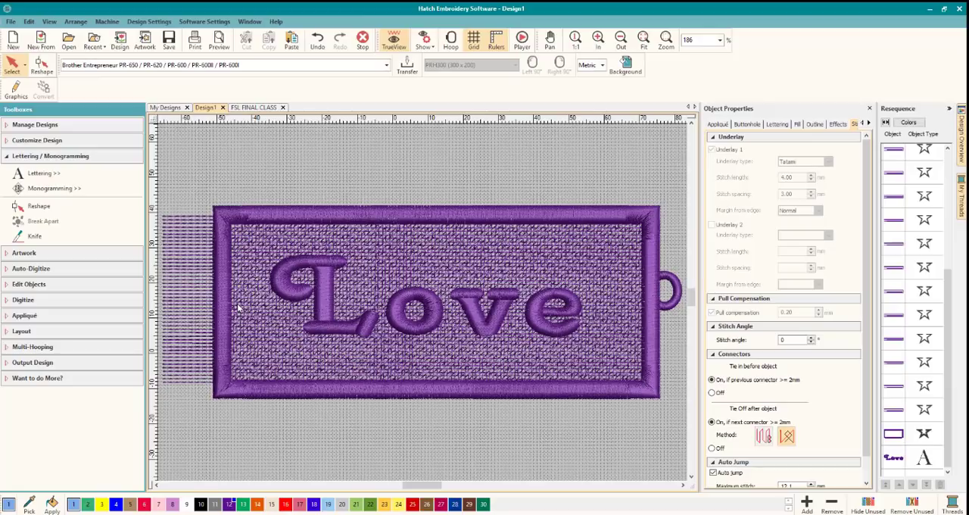
scroll(239, 307, "up", 2)
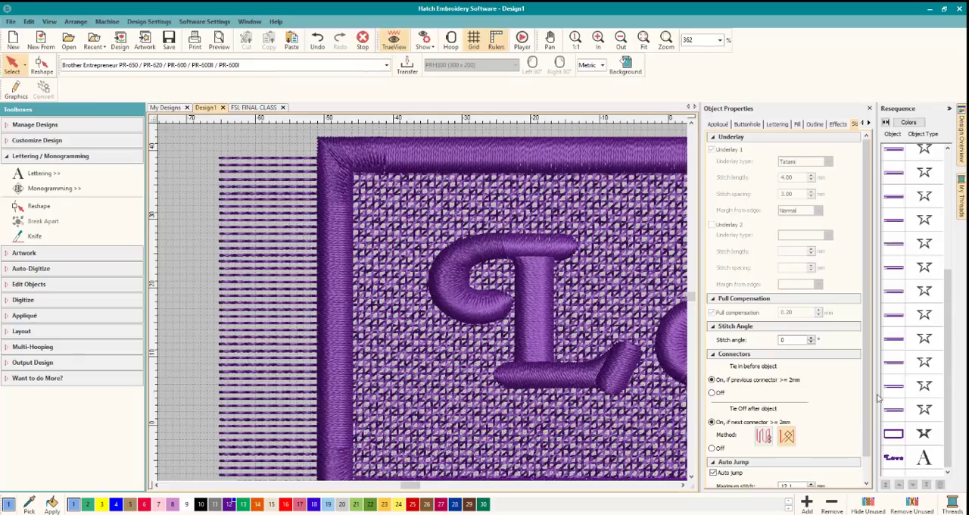
left_click(893, 434)
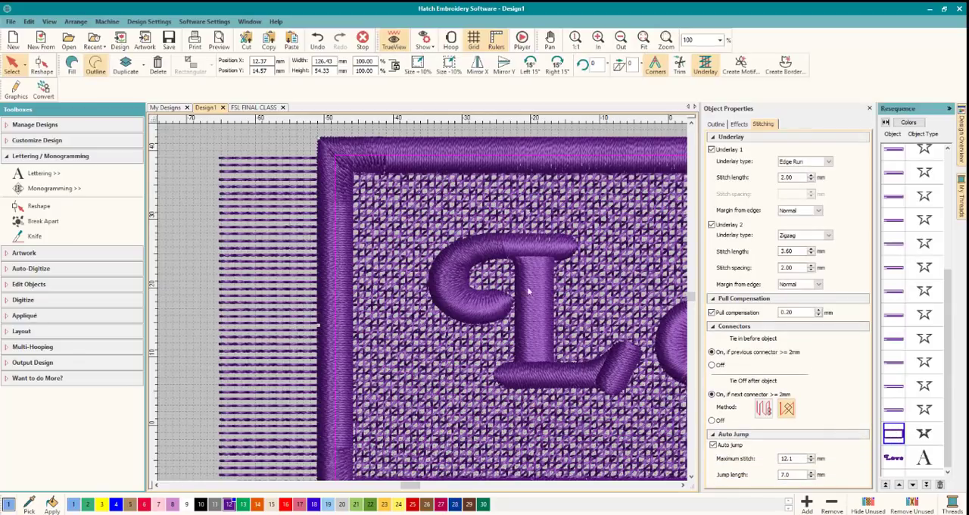
left_click(42, 65)
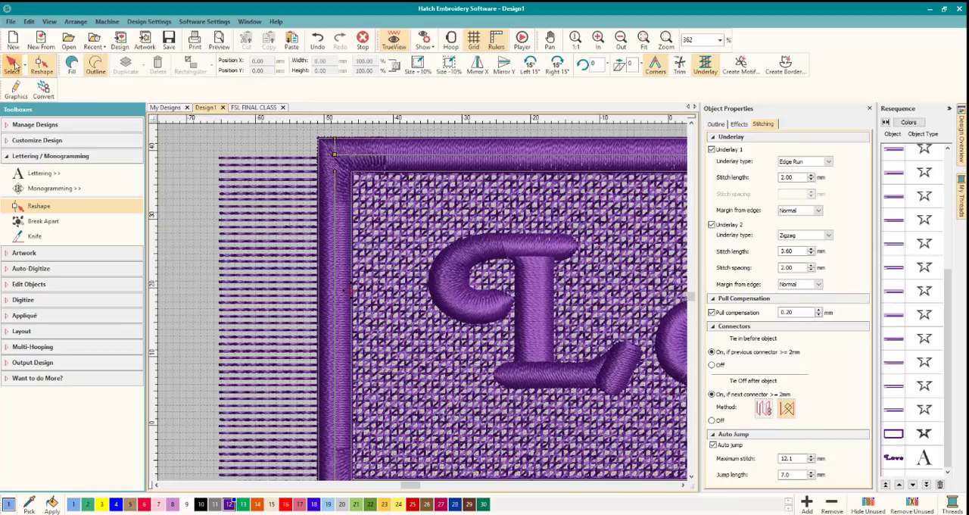
left_click(12, 65)
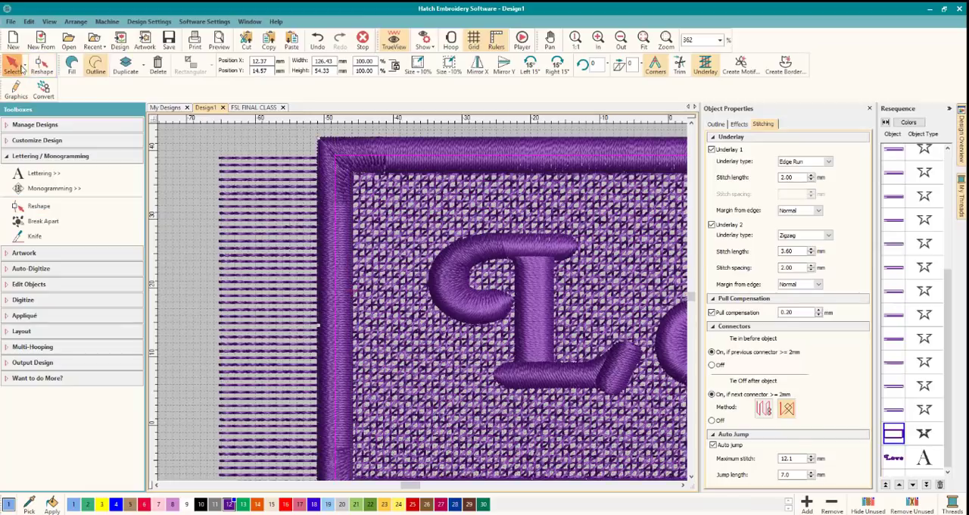
Digitize an open straight line about 12.6 mm long from the border's inner edge to the outer curve of the L.
left_click(50, 155)
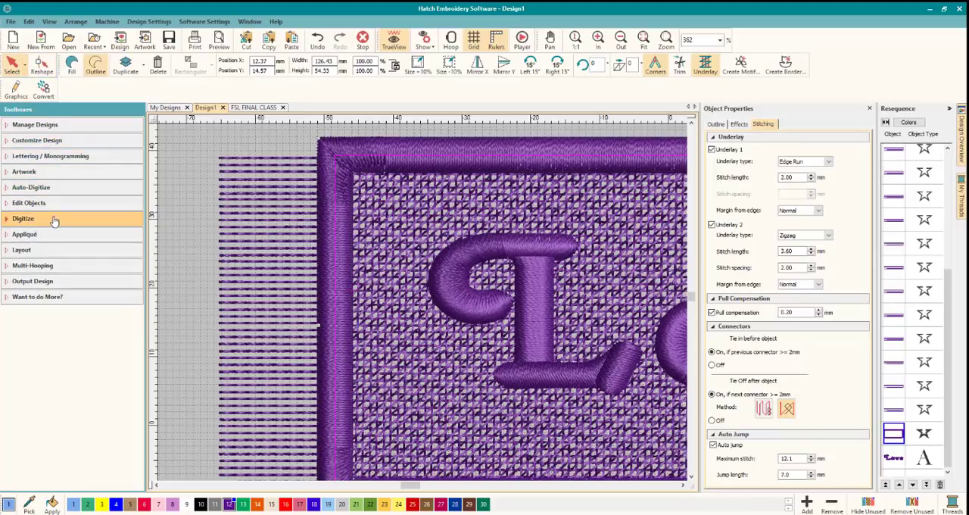
left_click(56, 217)
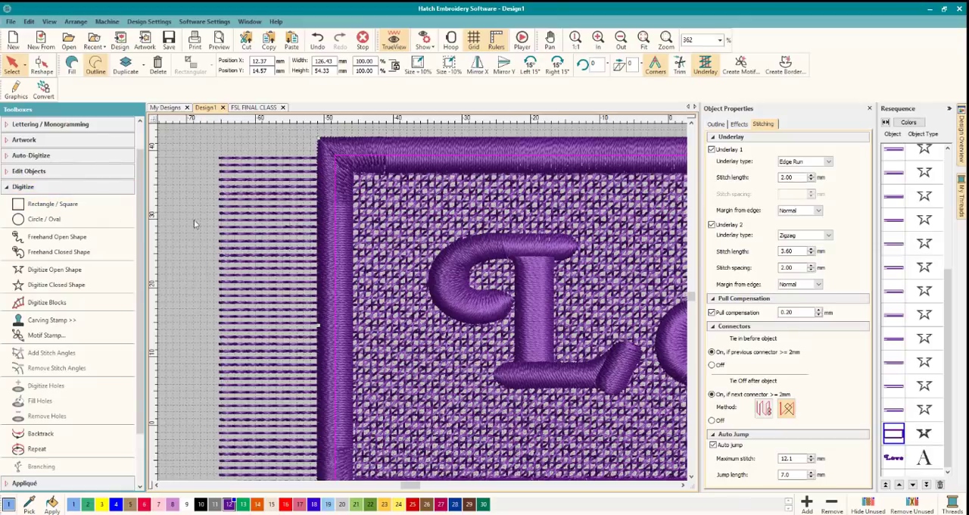
left_click(75, 268)
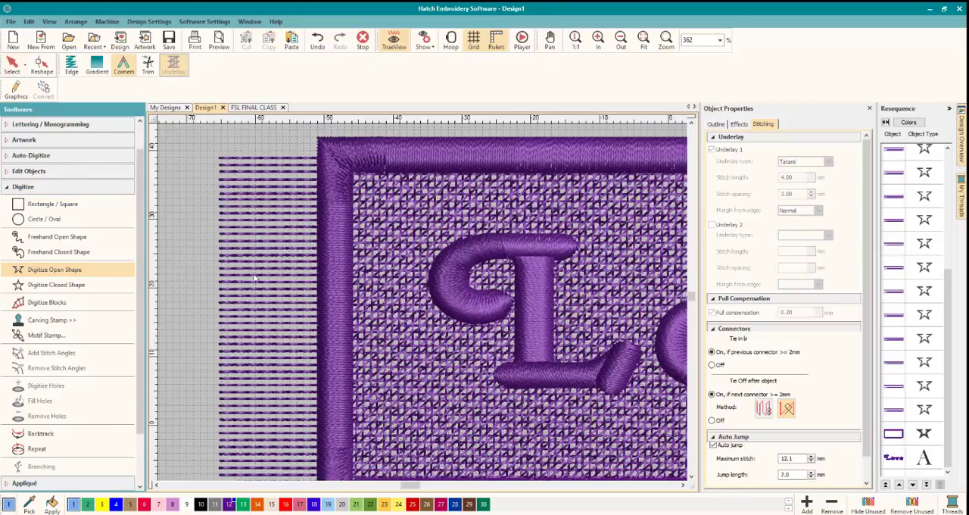
left_click(352, 284)
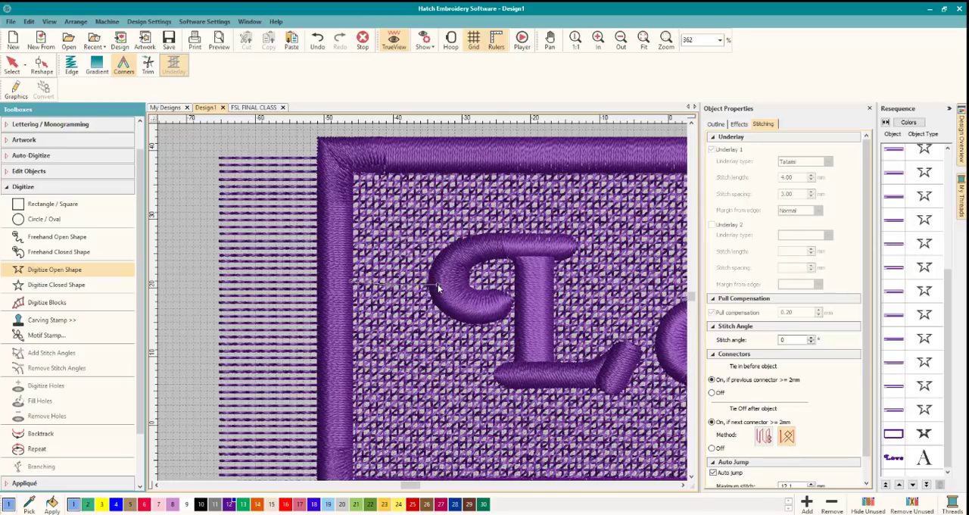
key("Return")
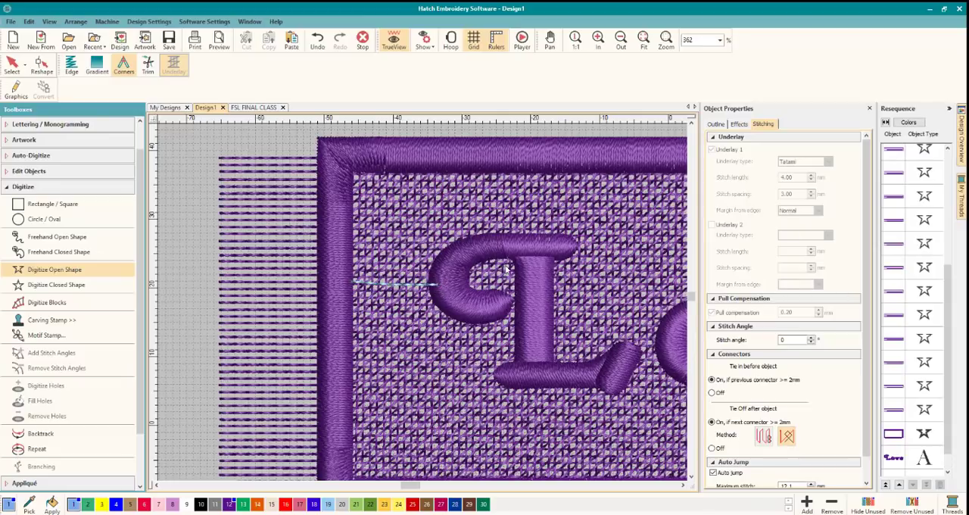
left_click(12, 64)
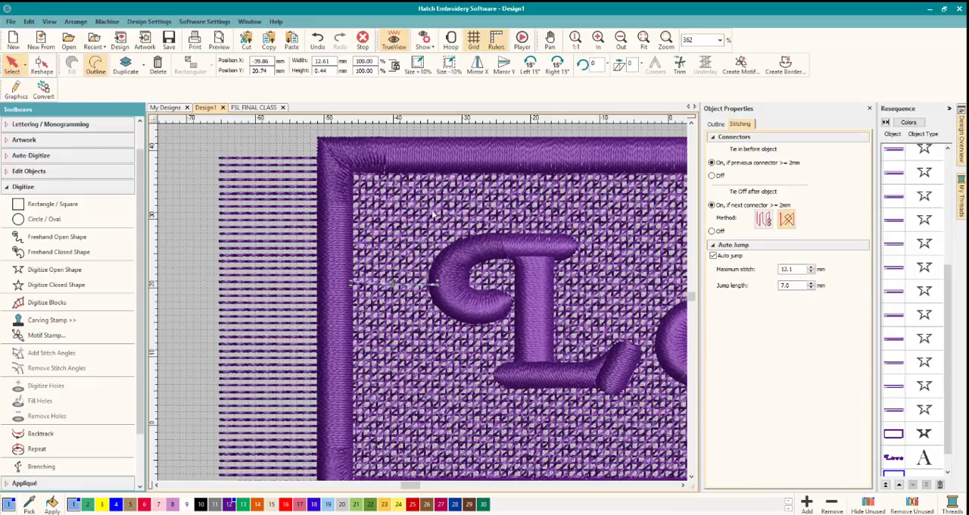
Reshape the word Love so its stitching starts on the L's outer curve, where the connecting line ends.
left_click(448, 248)
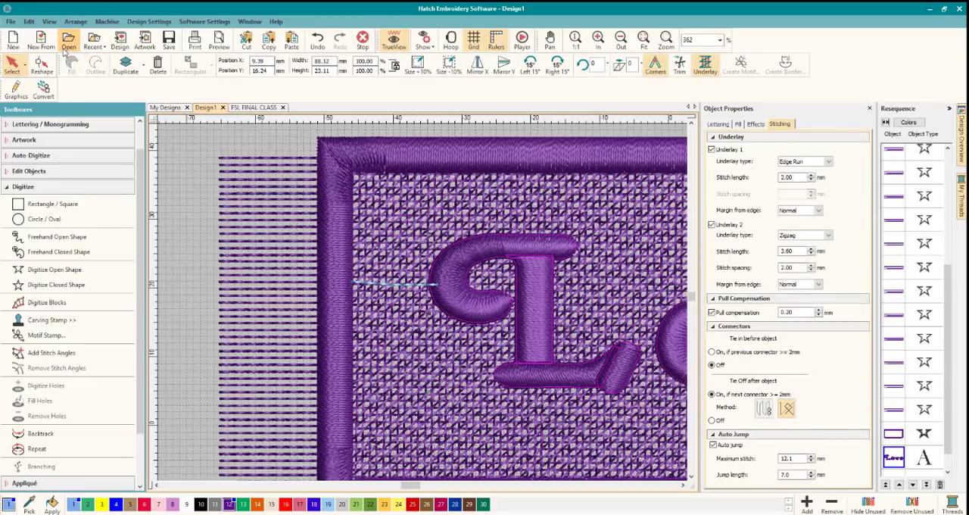
left_click(41, 64)
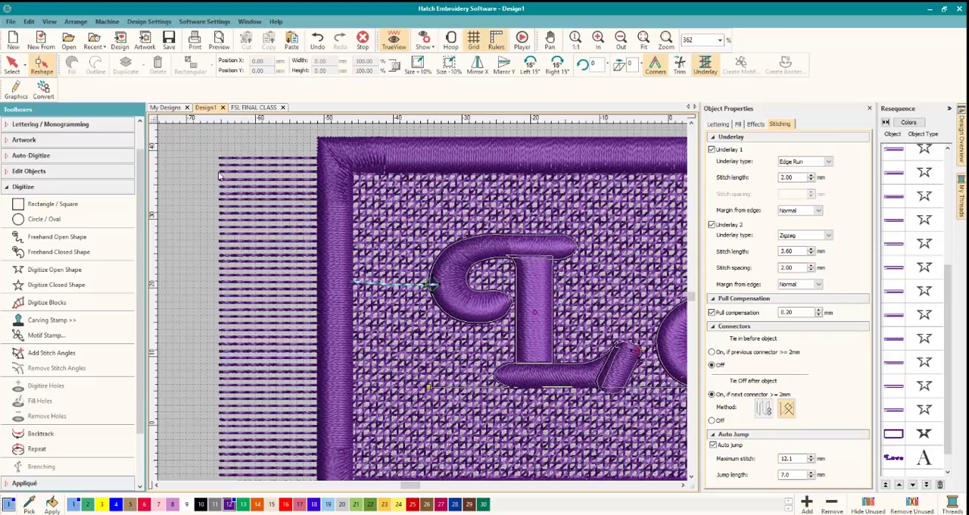
left_click(14, 65)
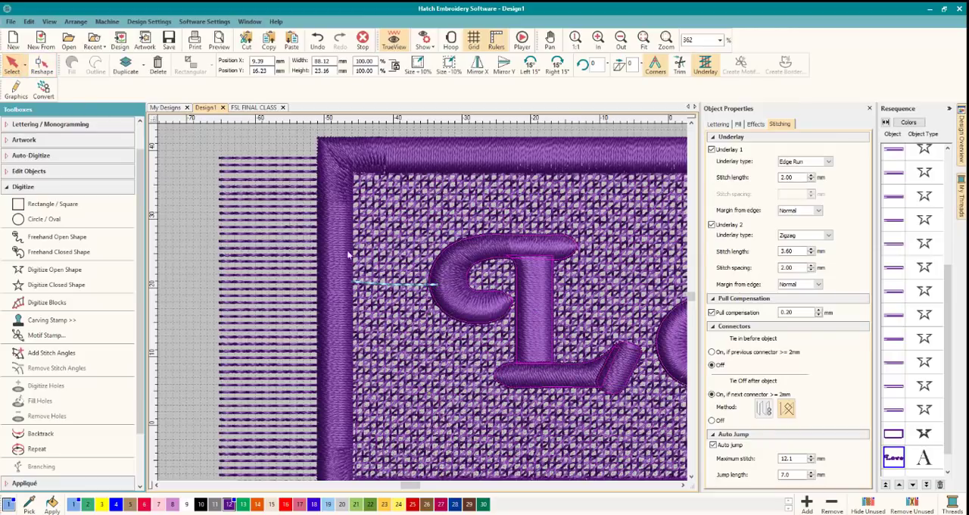
Recolor the line between the border and the L with purple thread 12 and deselect it.
left_click(395, 285)
left_click(230, 504)
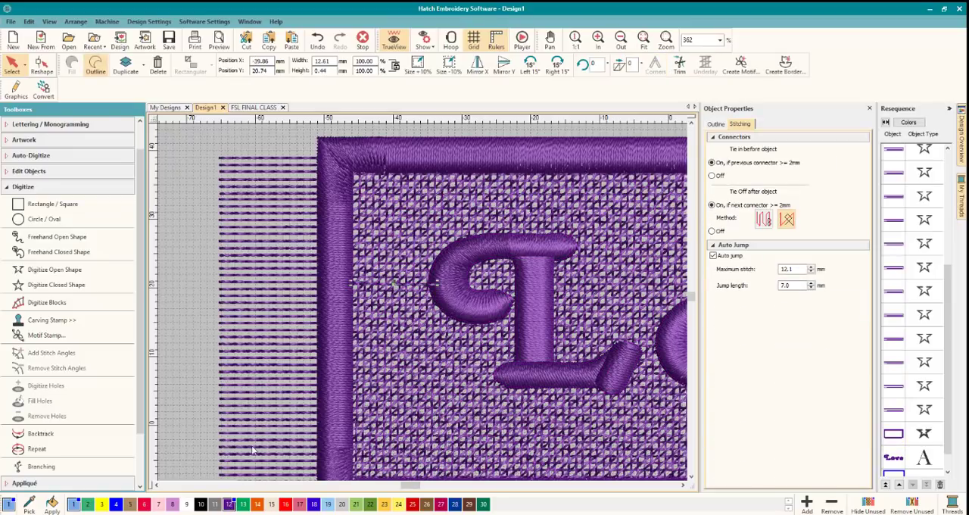
left_click(275, 143)
Examine the word Love up close with its Reshape markers, checking where the L ends and the o begins.
scroll(417, 312, "down", 1)
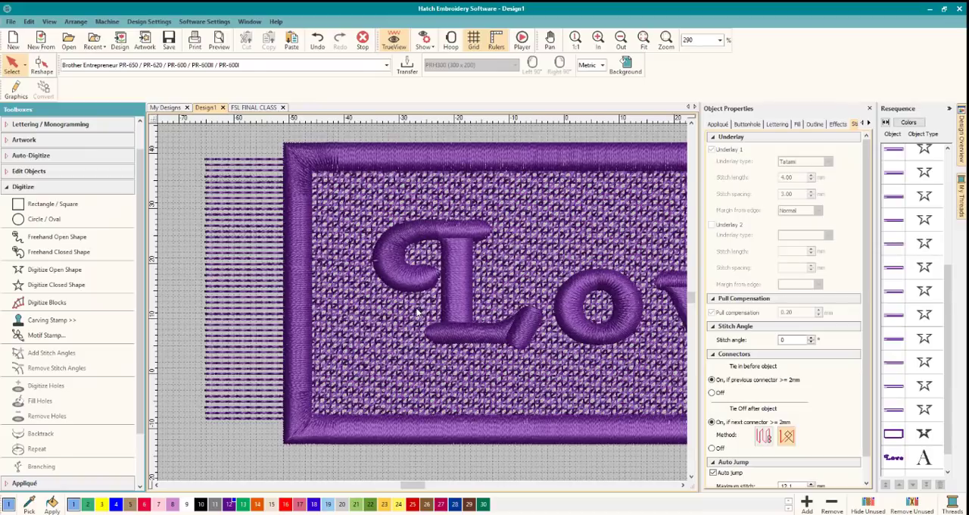
scroll(420, 310, "down", 3)
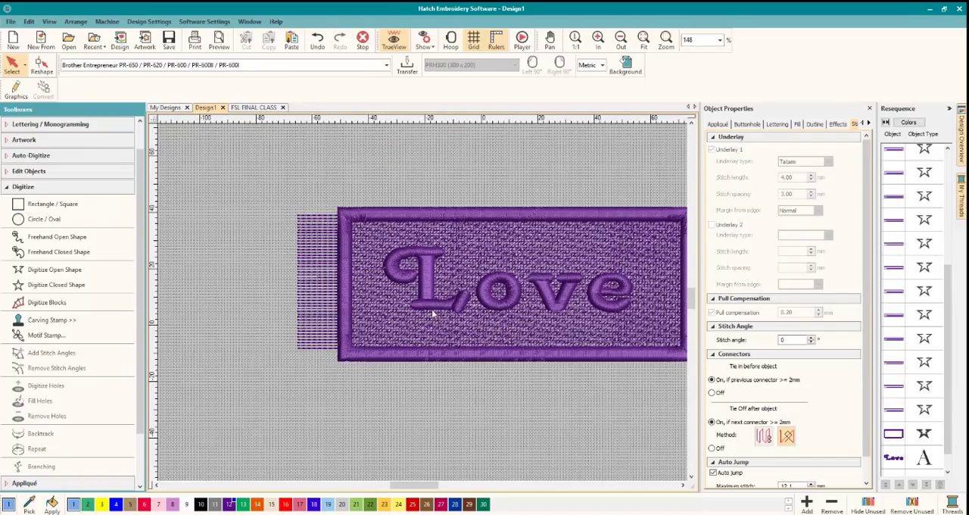
scroll(432, 311, "up", 1)
scroll(414, 298, "up", 1)
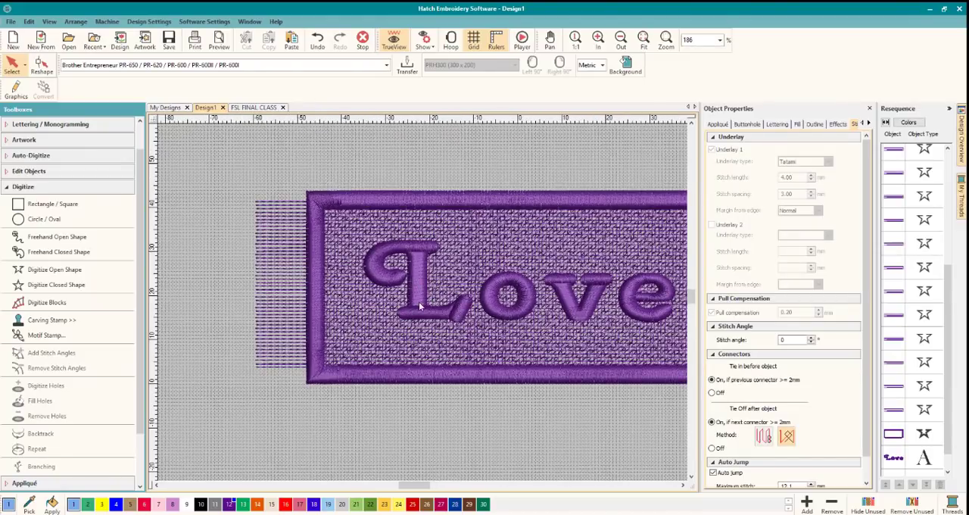
scroll(412, 296, "up", 2)
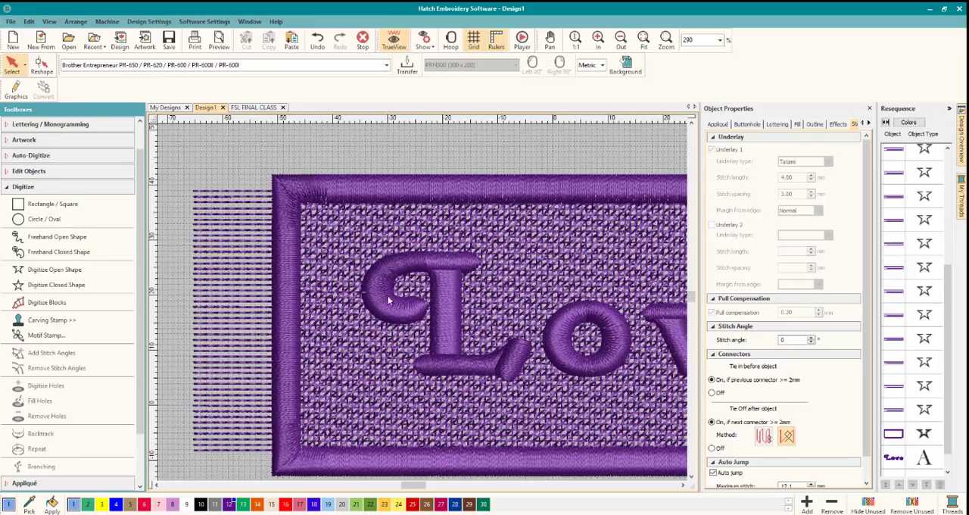
scroll(469, 362, "down", 1)
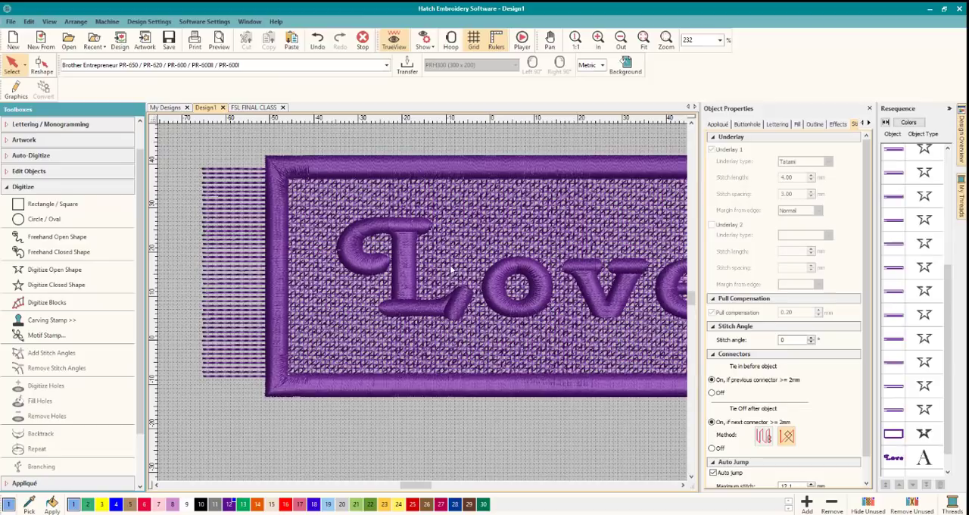
left_click(464, 304)
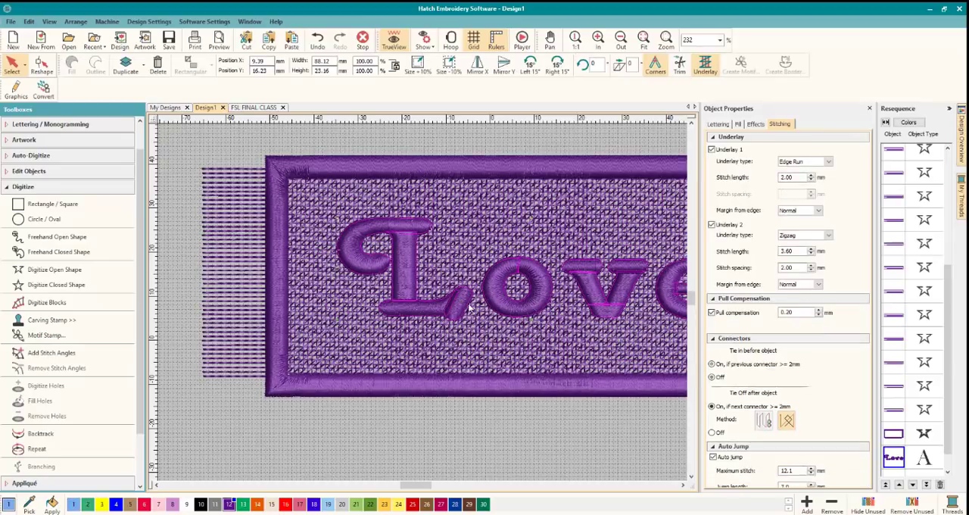
scroll(505, 308, "up", 2)
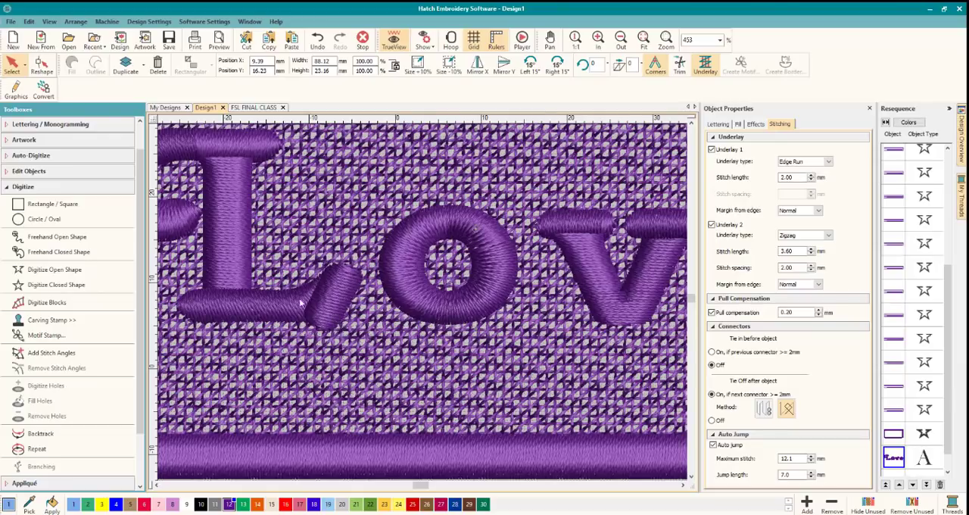
left_click(41, 65)
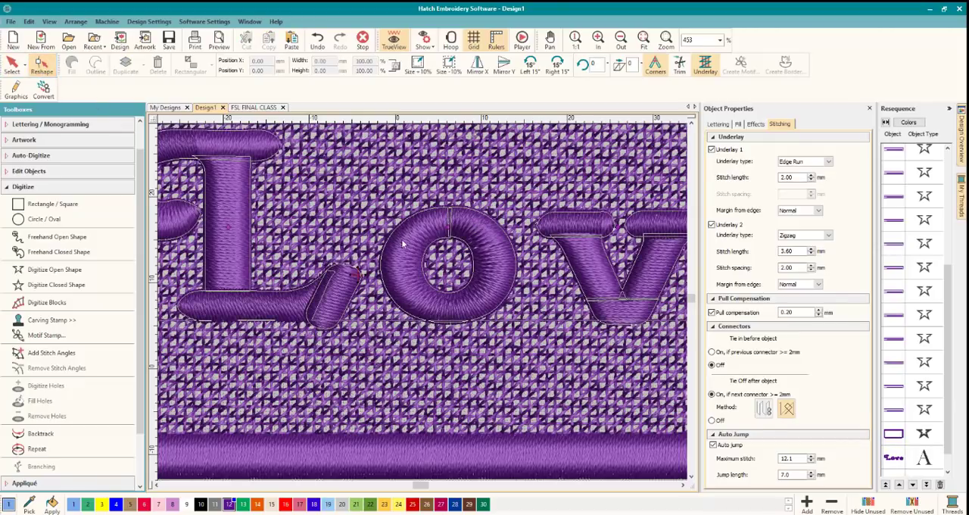
key("Escape")
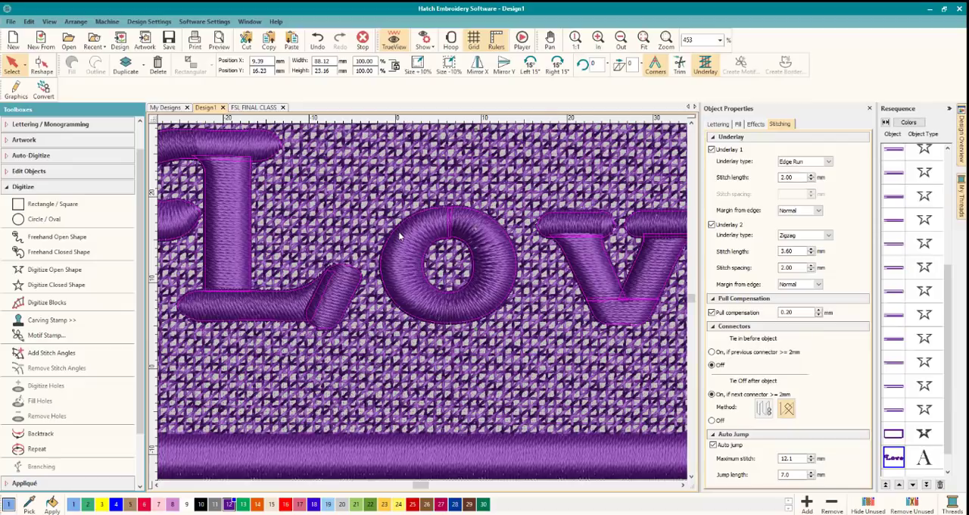
left_click(42, 65)
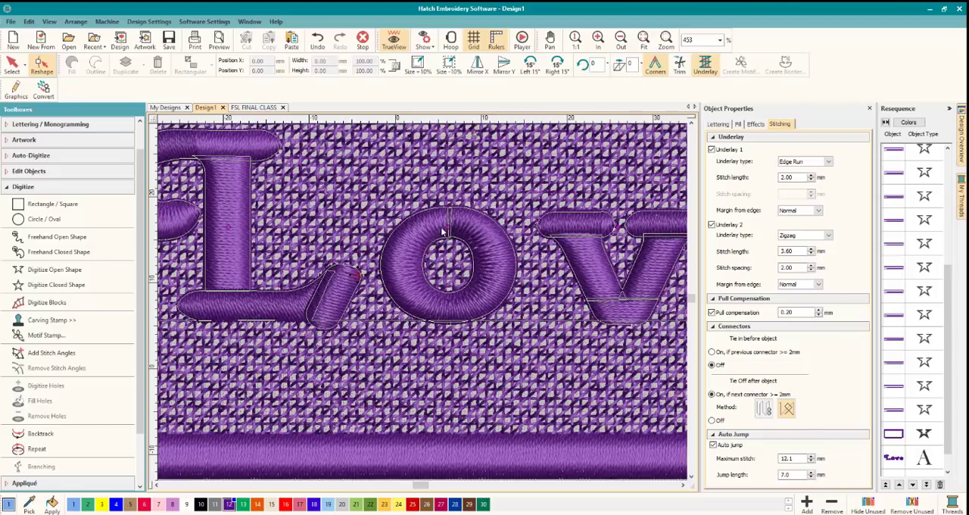
scroll(443, 226, "up", 4)
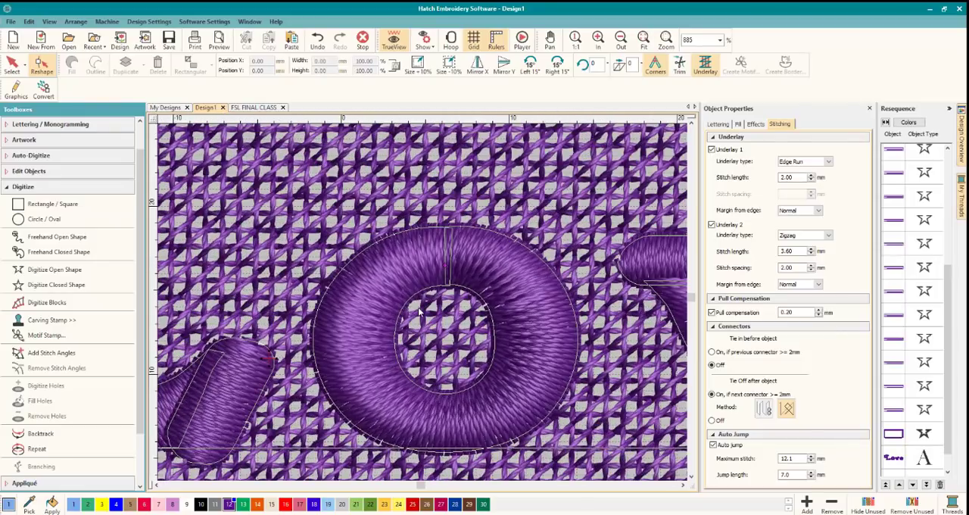
scroll(419, 312, "down", 4)
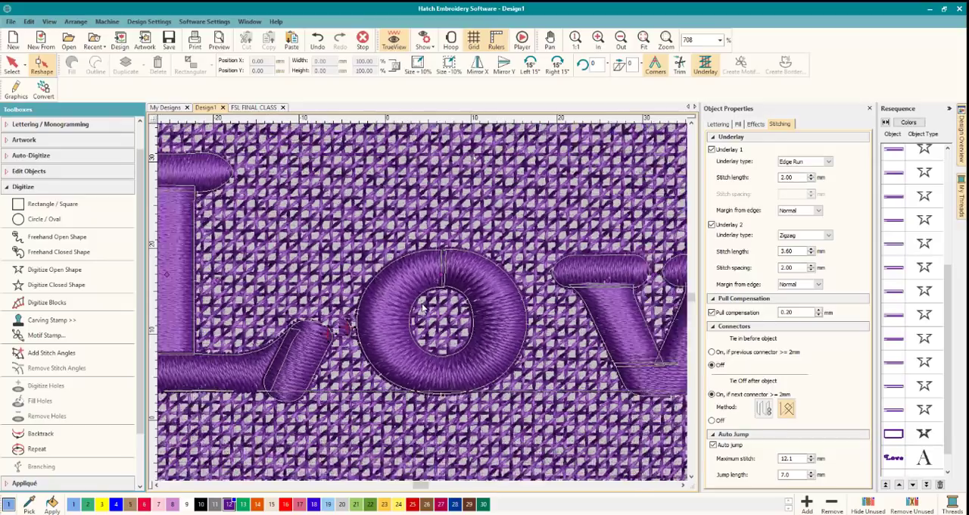
scroll(422, 305, "down", 4)
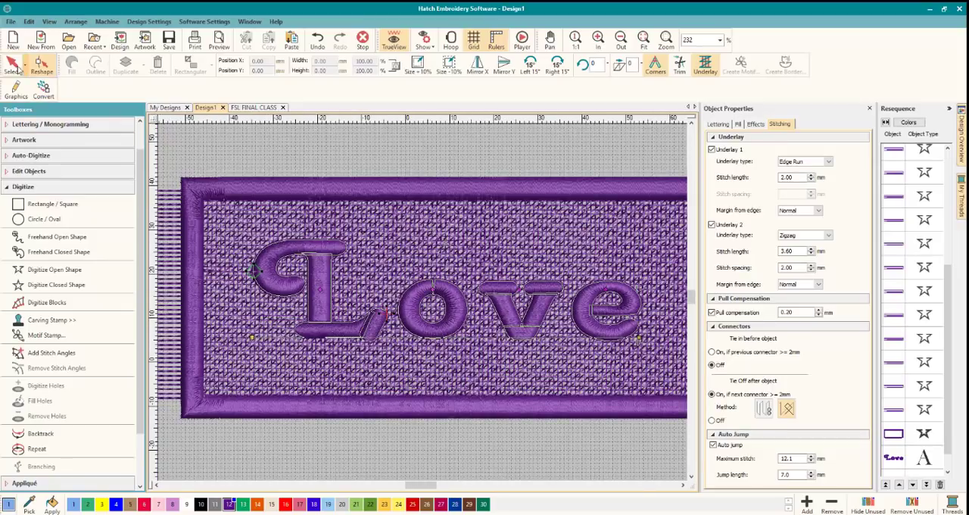
left_click(11, 66)
left_click(435, 294)
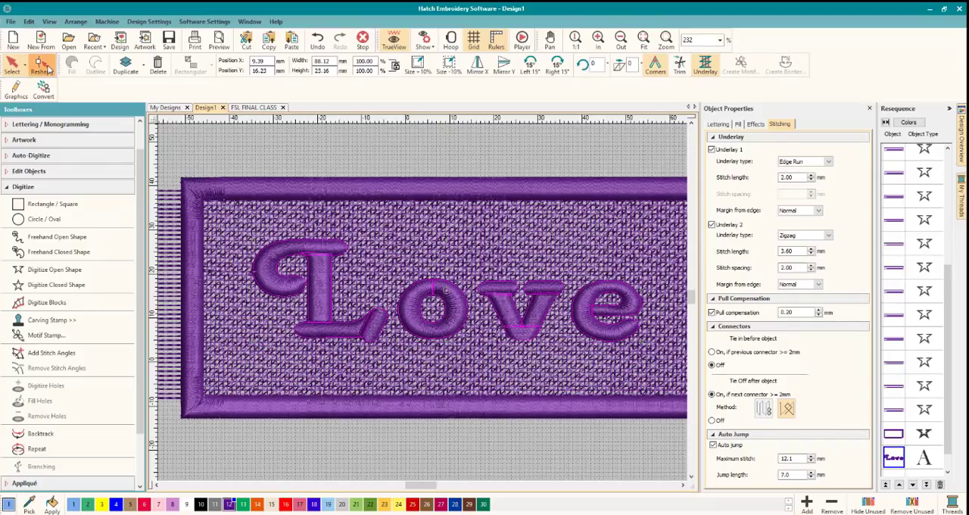
left_click(51, 69)
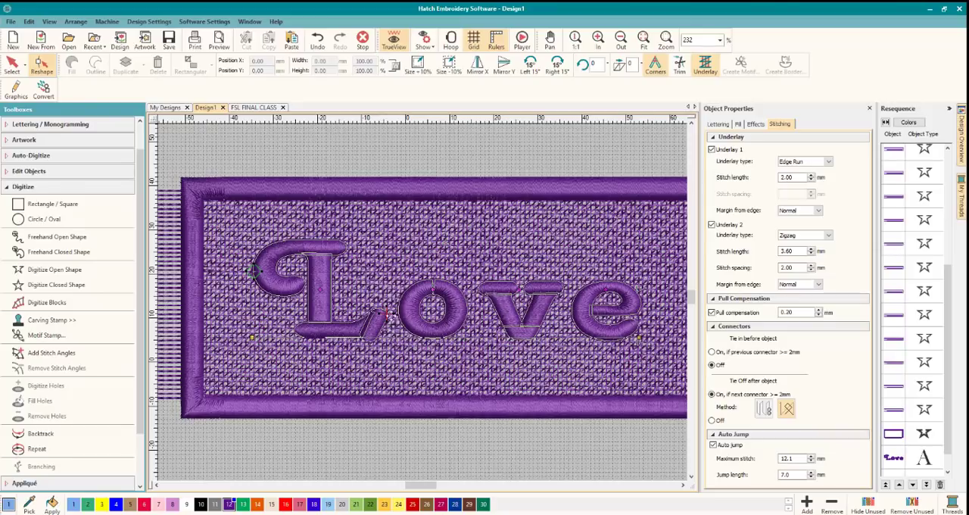
left_click(11, 64)
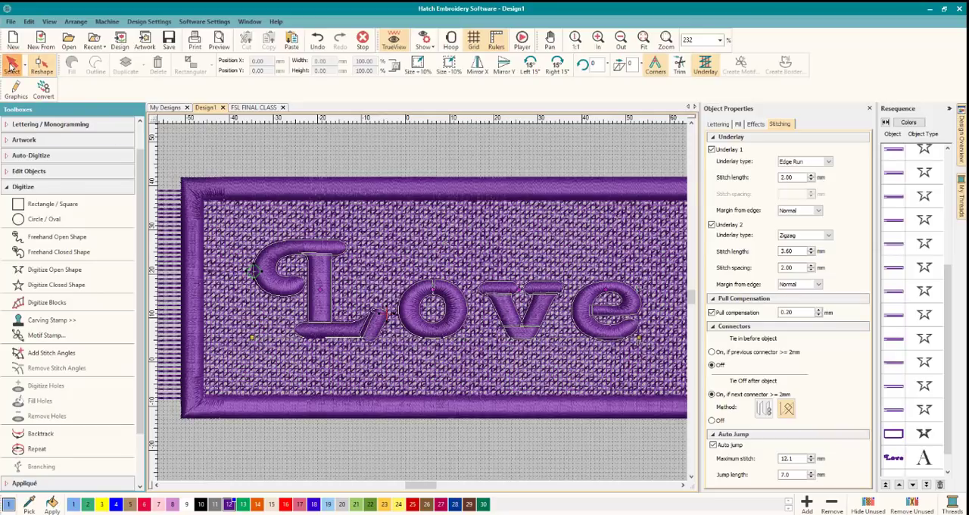
left_click(415, 160)
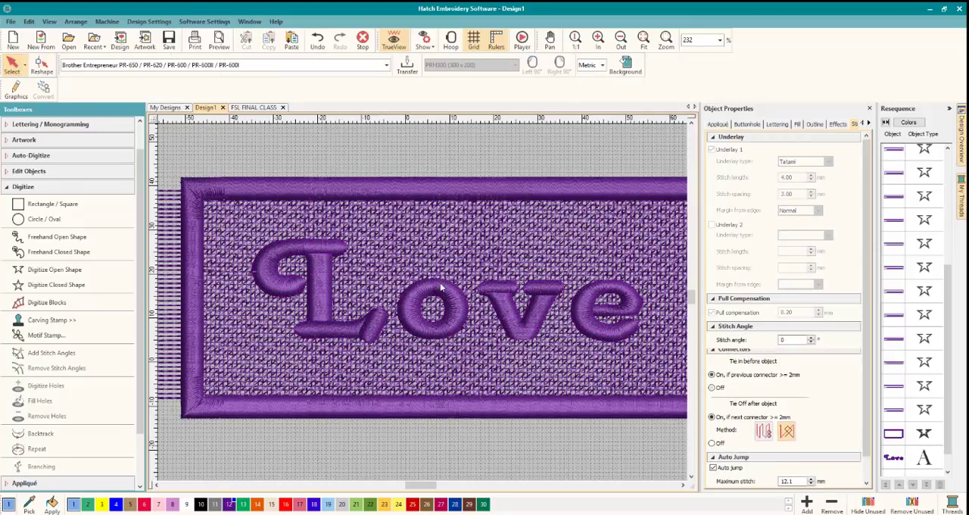
Break apart the word Love into separate letter objects.
left_click(441, 286)
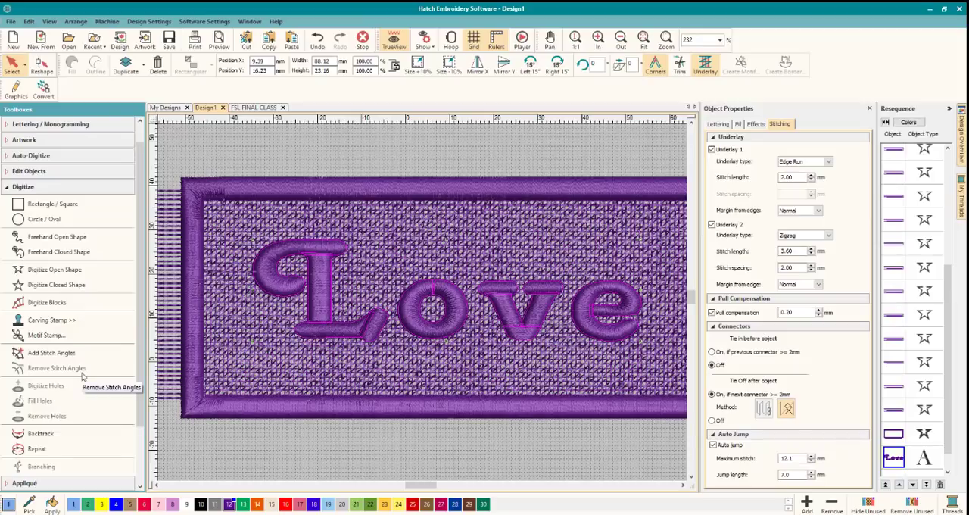
scroll(83, 376, "up", 1)
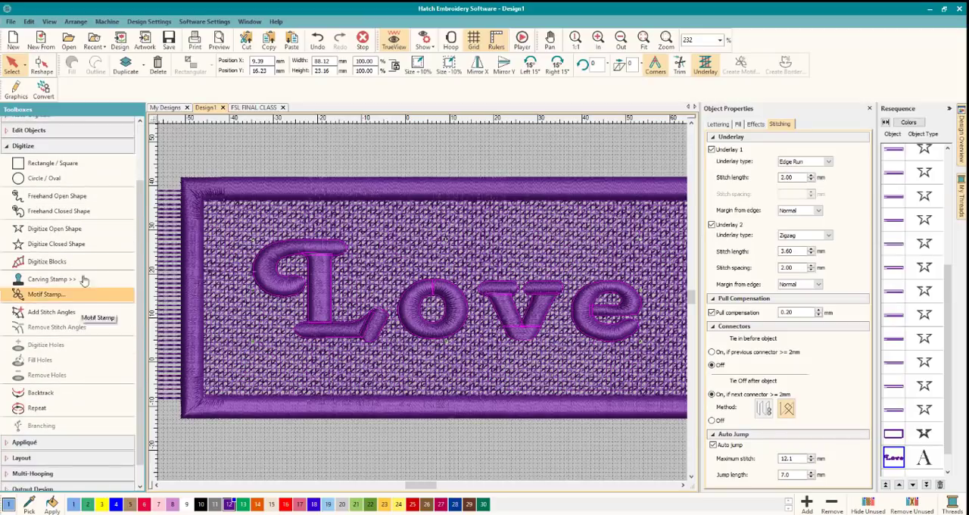
left_click(47, 219)
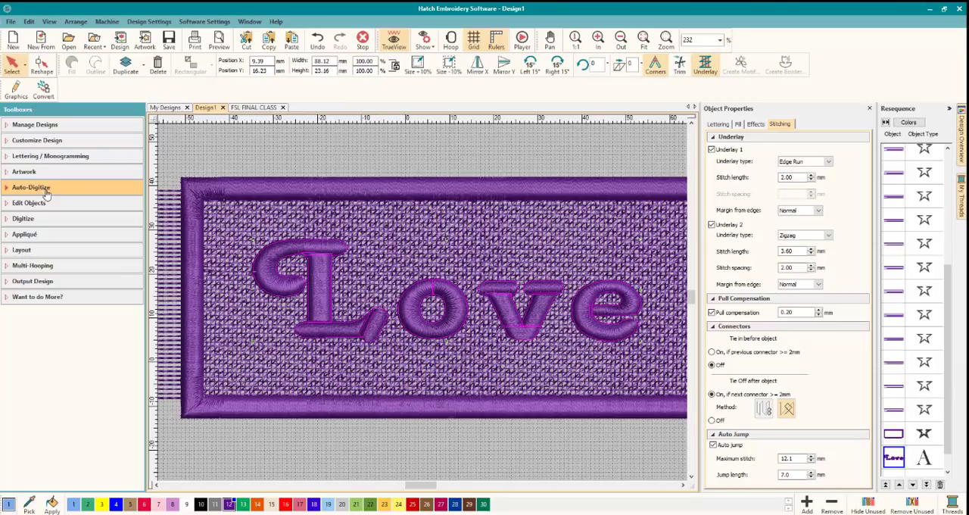
left_click(43, 203)
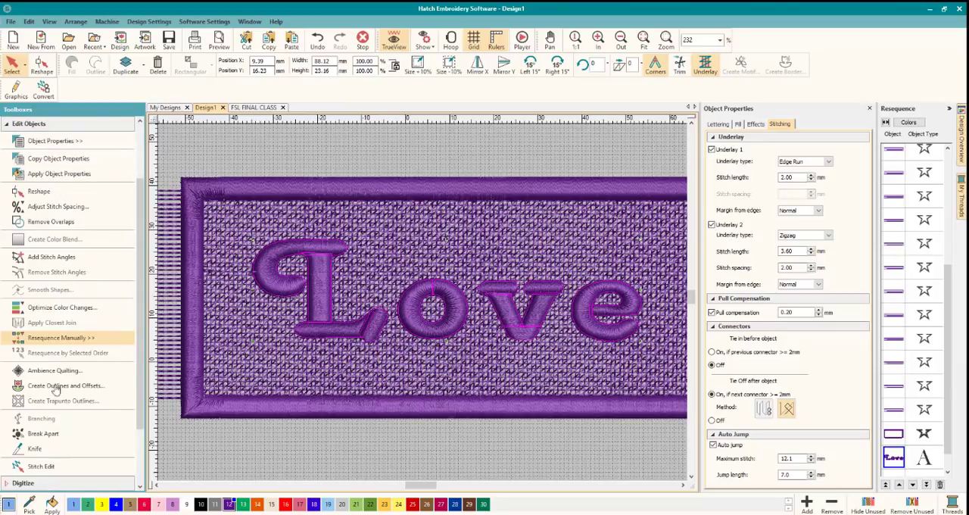
left_click(44, 434)
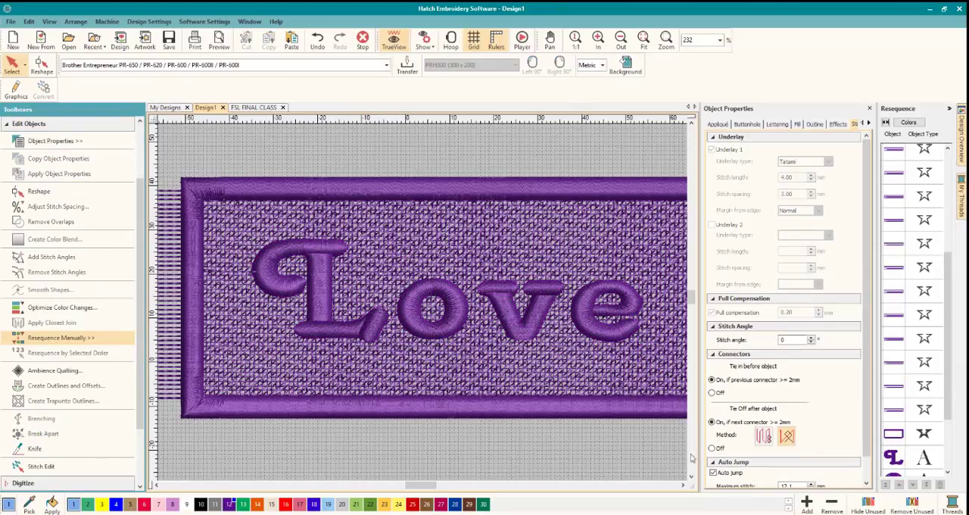
scroll(947, 342, "down", 3)
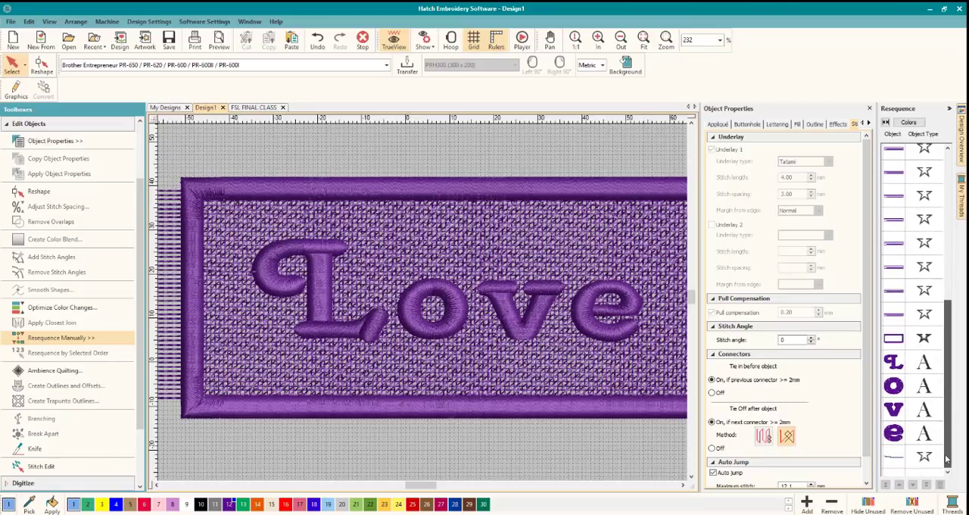
Reshape the letter o, moving its stitching start point slightly lower along the outer edge facing the L.
left_click(322, 324)
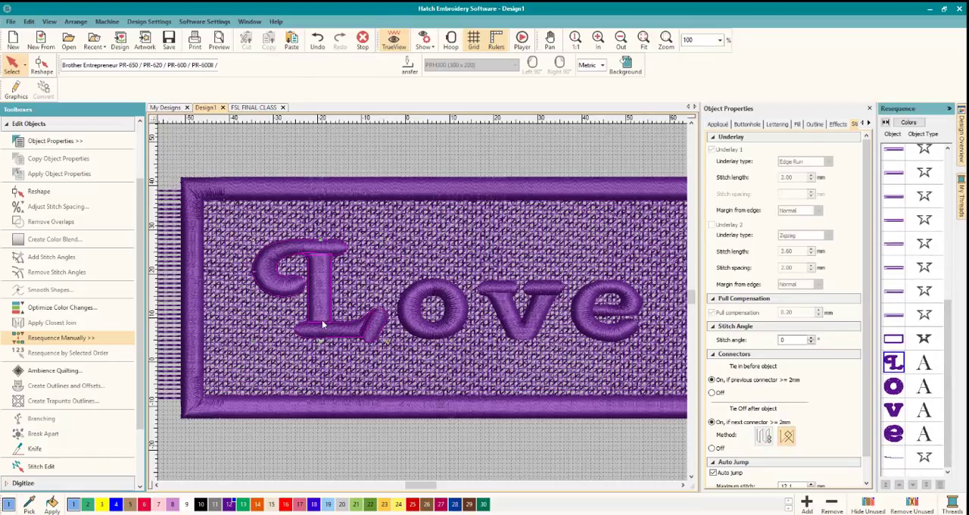
left_click(417, 310)
left_click(41, 63)
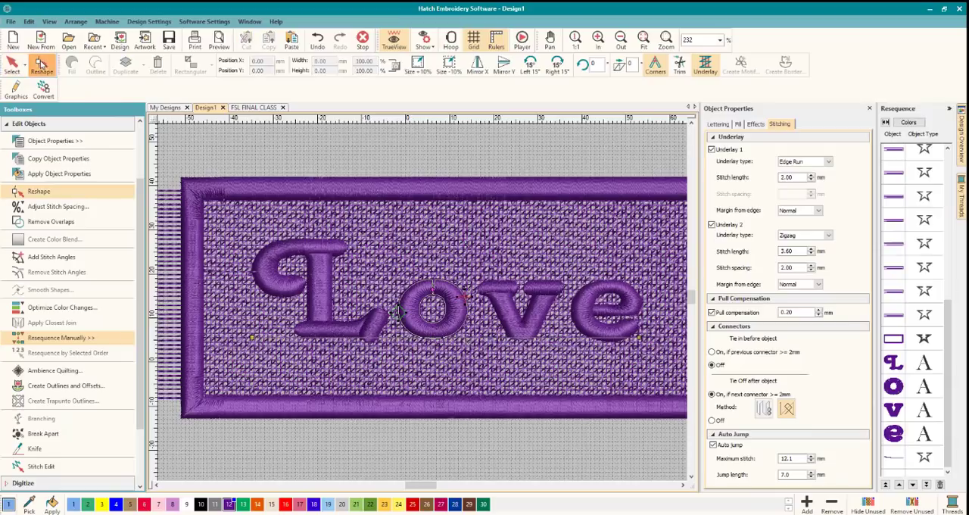
scroll(378, 295, "up", 5)
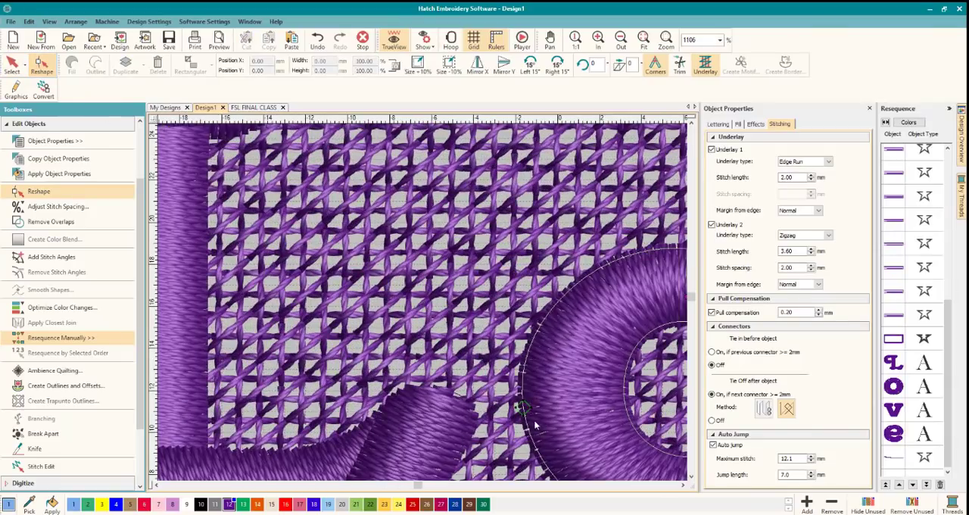
left_click(690, 477)
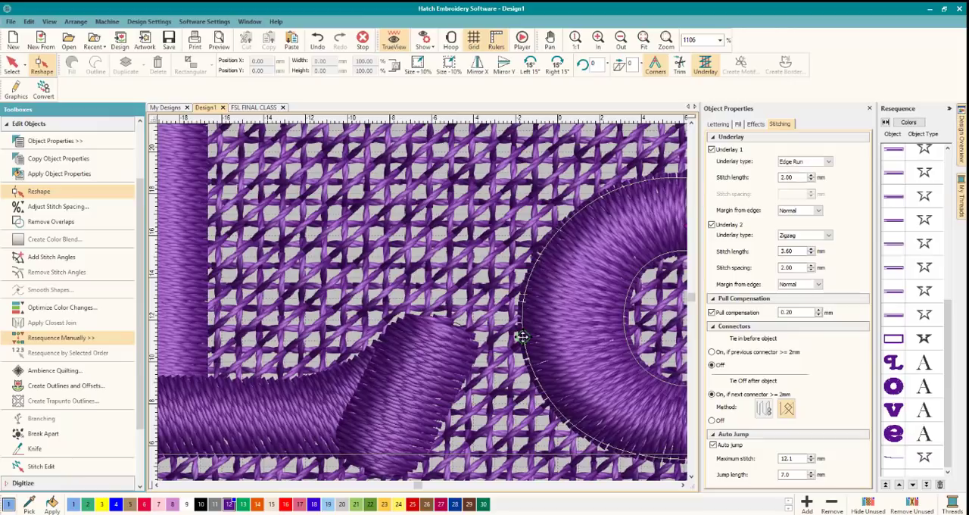
left_click_drag(521, 338, 526, 350)
Digitize an open line about 3.1 mm long from the L's foot to the o's outer edge and color it purple thread 12.
left_click(33, 125)
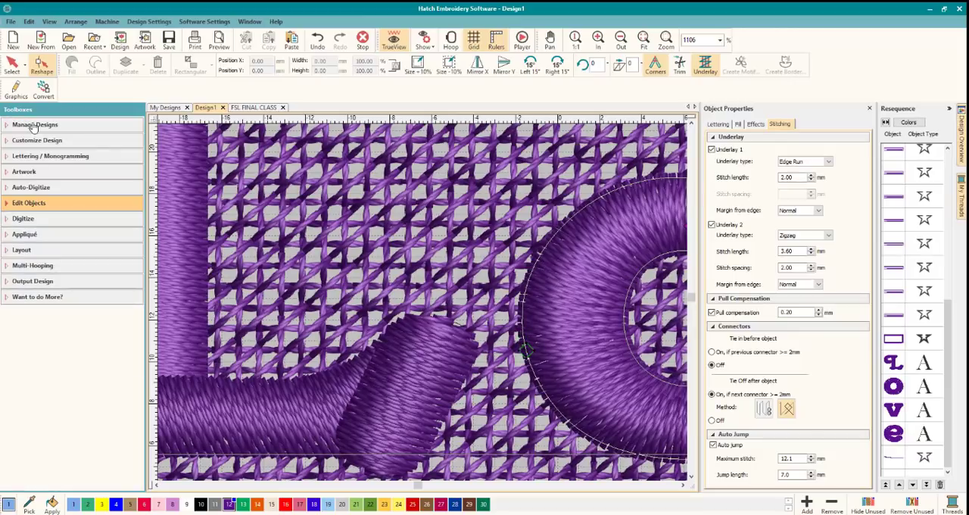
left_click(48, 218)
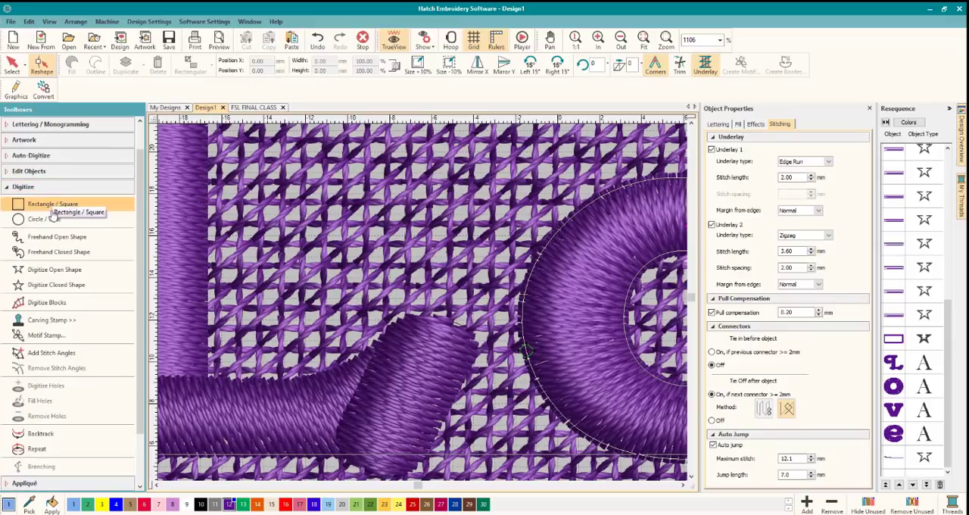
left_click(54, 269)
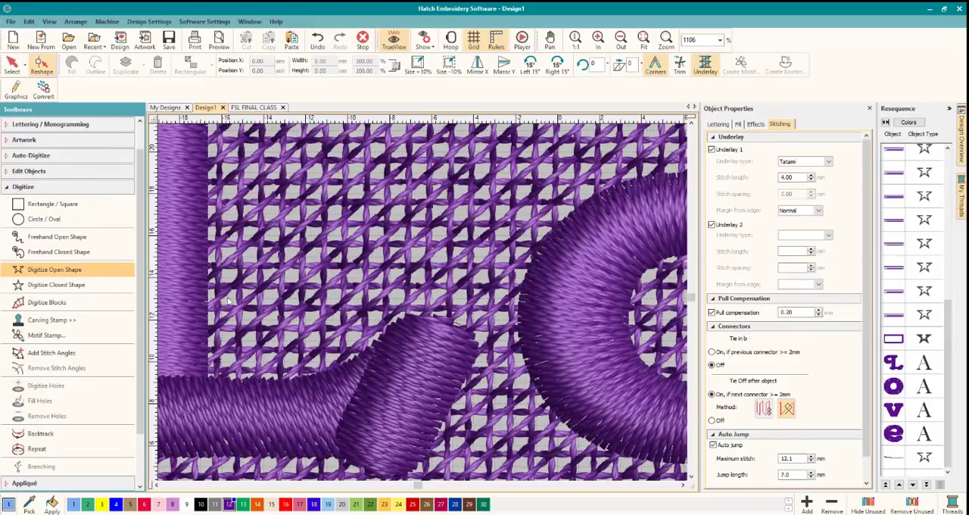
left_click(467, 345)
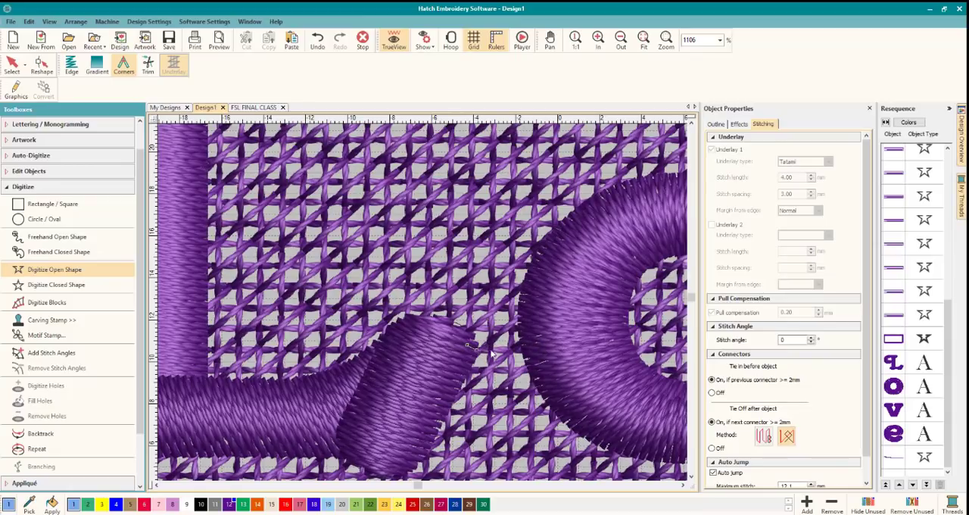
left_click(530, 342)
key("Return")
left_click(12, 65)
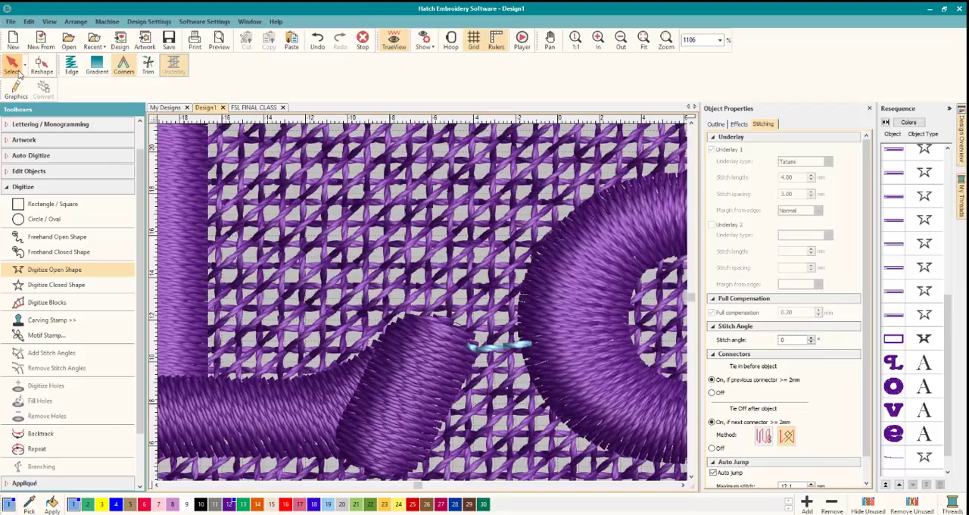
left_click(229, 503)
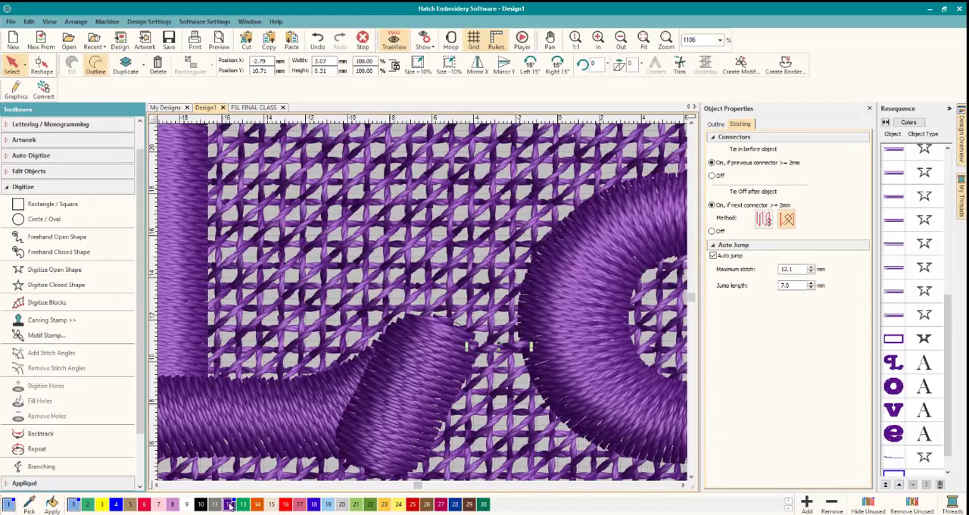
Resequence the line joining the border to the L so it stitches between the border and the L.
left_click(892, 364)
scroll(906, 450, "down", 1)
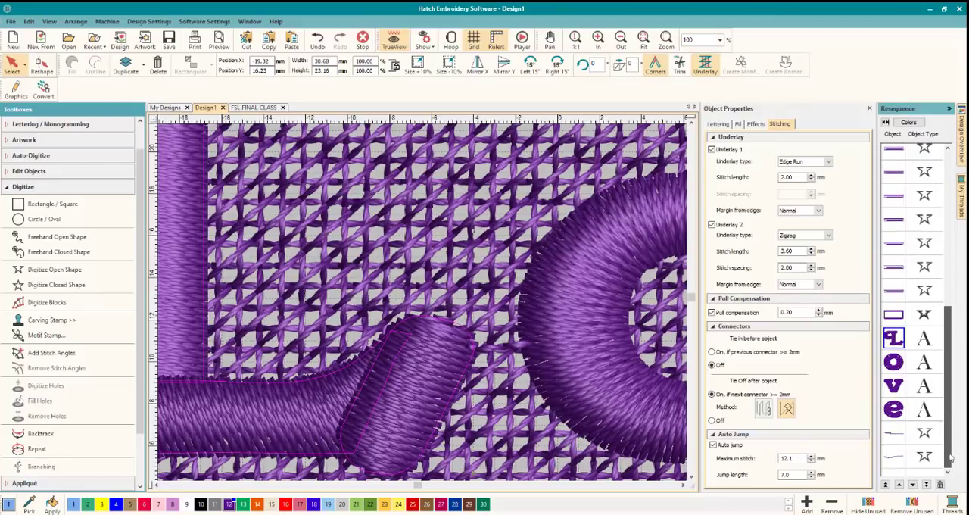
left_click(897, 436)
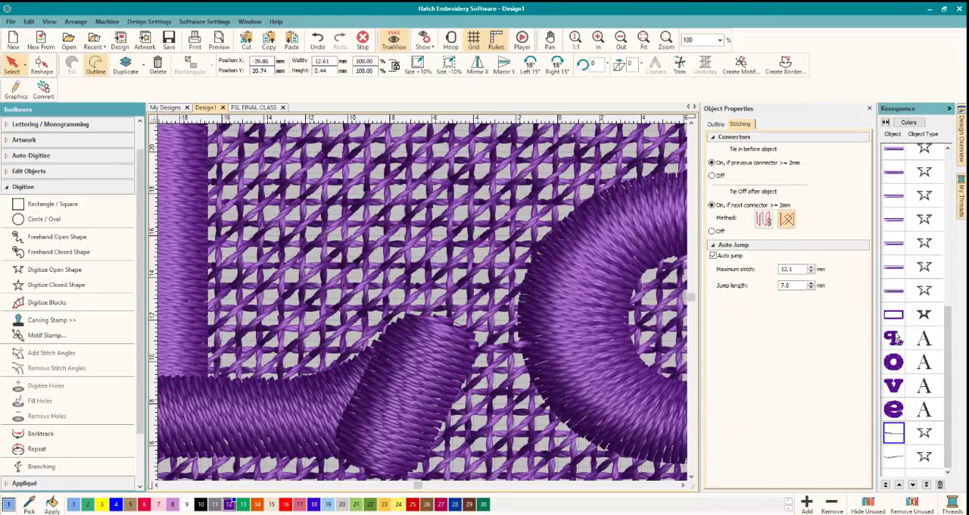
left_click_drag(898, 341, 897, 338)
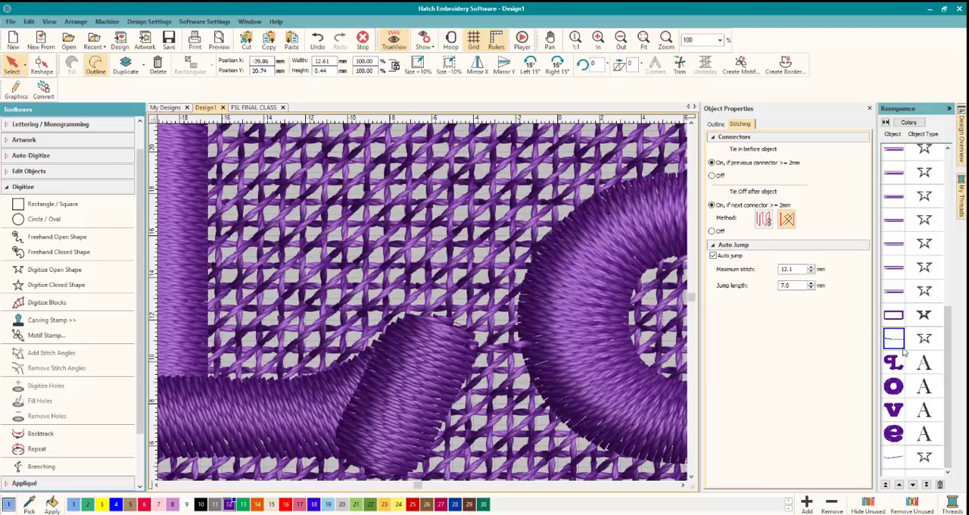
left_click(899, 316)
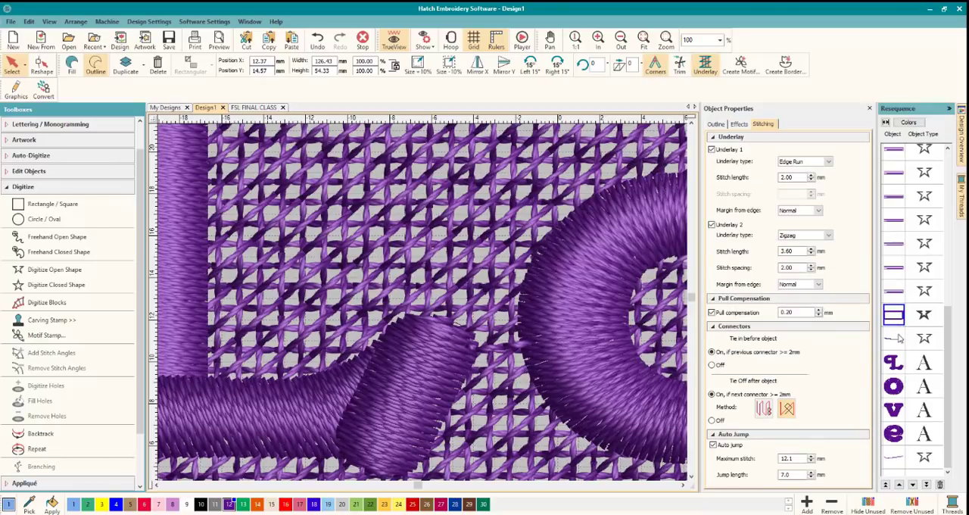
left_click(898, 341)
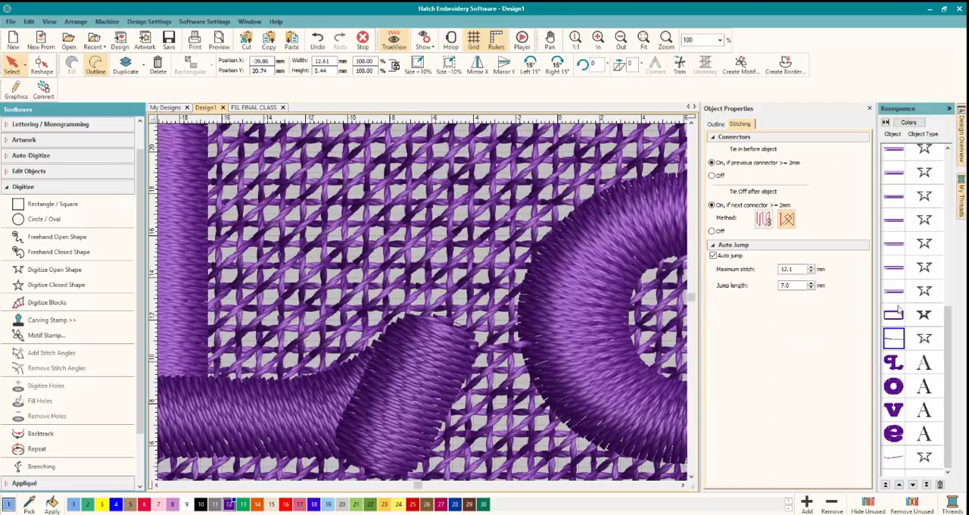
left_click(894, 364)
Resequence the short line joining the L to the o so it stitches between those two letters.
left_click(894, 457)
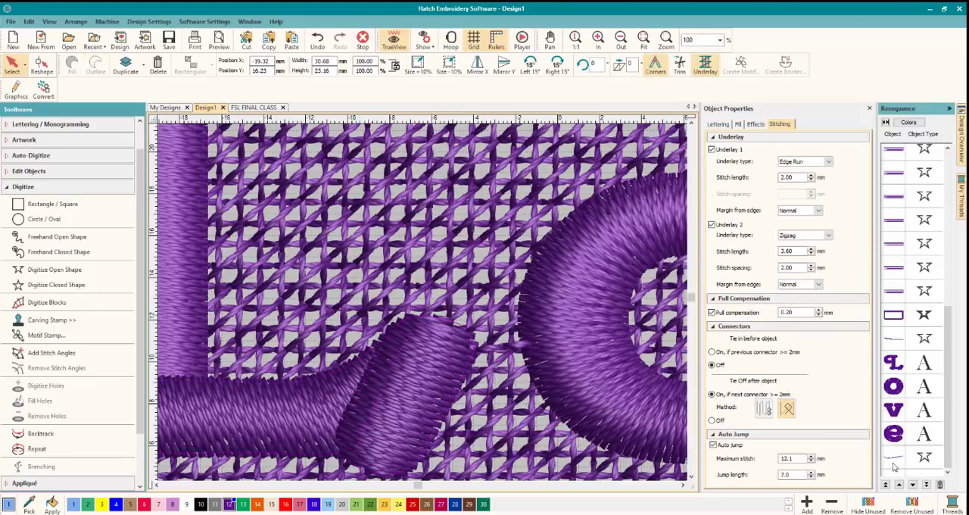
left_click_drag(891, 380, 892, 386)
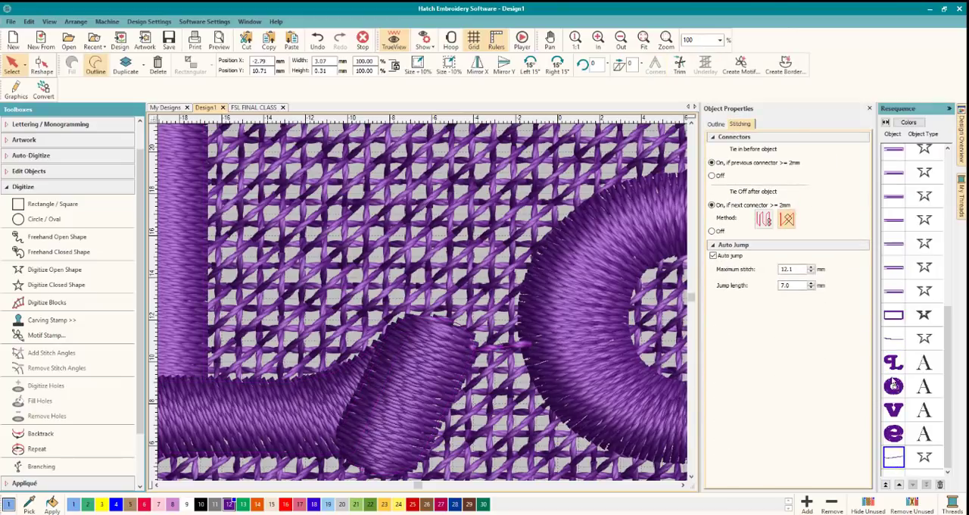
left_click(892, 412)
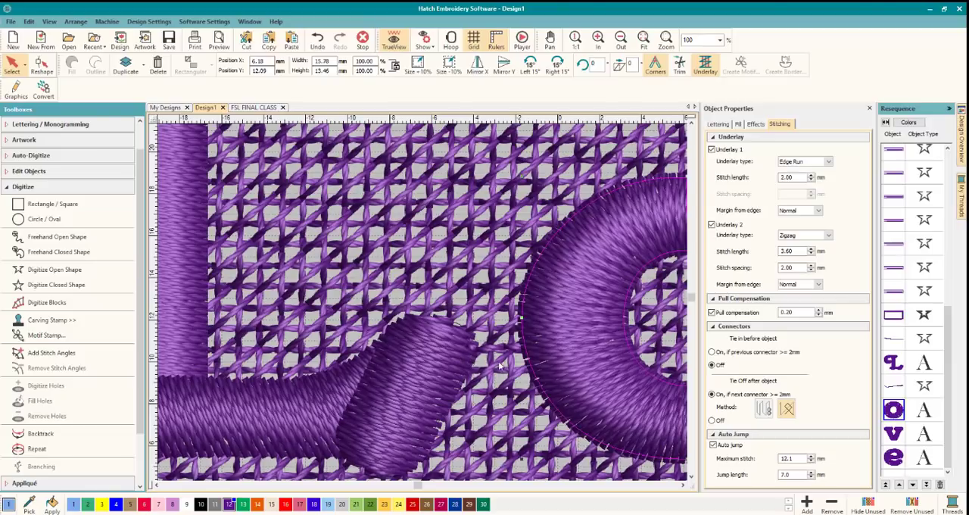
Examine the connection between the L and the o up close, and review the lettering across the whole tag.
scroll(616, 400, "down", 2)
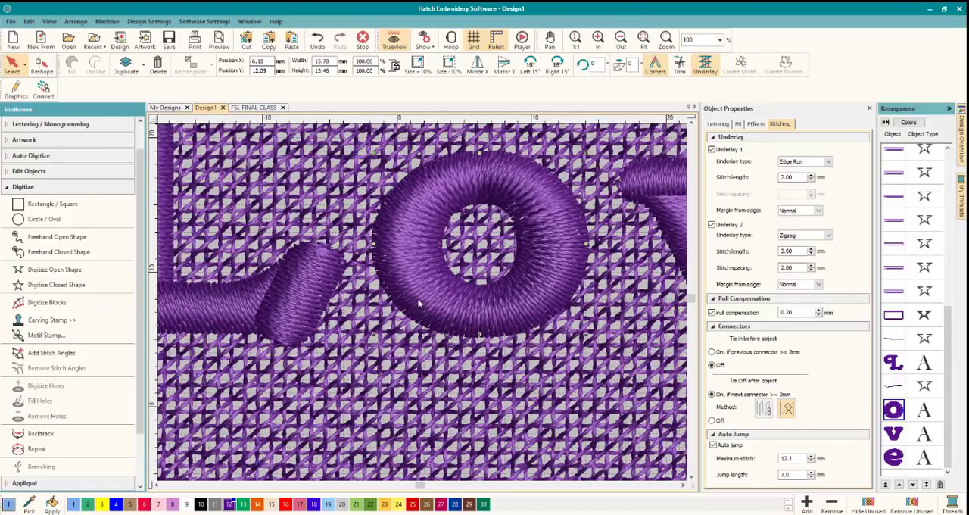
scroll(327, 302, "down", 2)
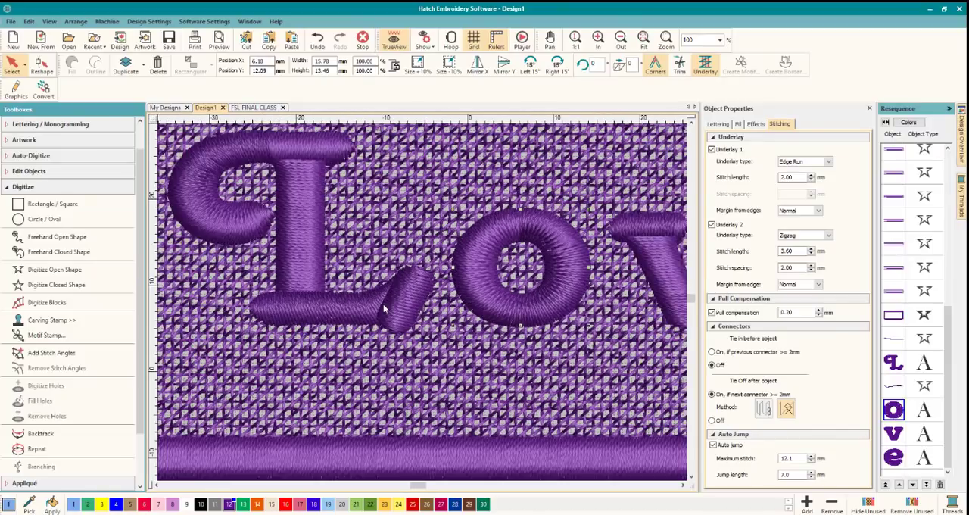
scroll(383, 304, "up", 1)
scroll(383, 304, "up", 2)
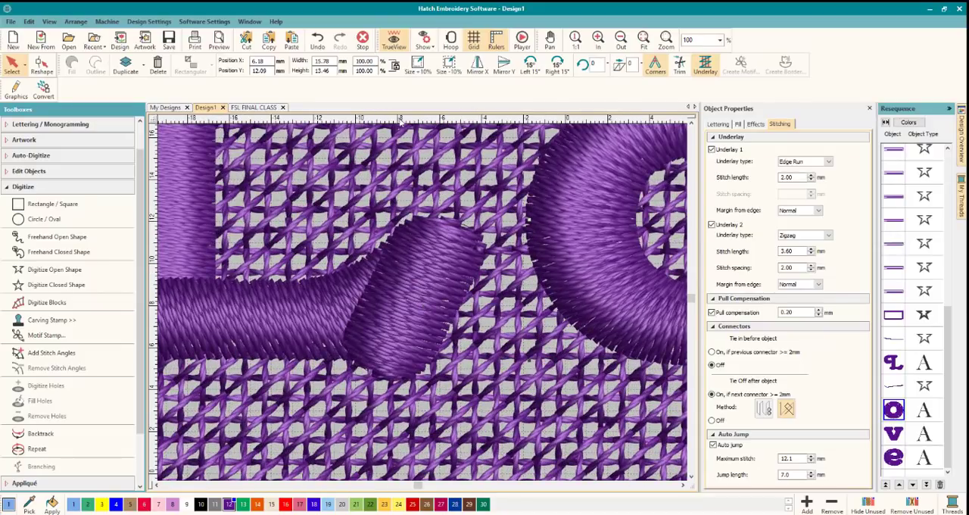
left_click_drag(387, 119, 484, 112)
scroll(420, 302, "down", 5)
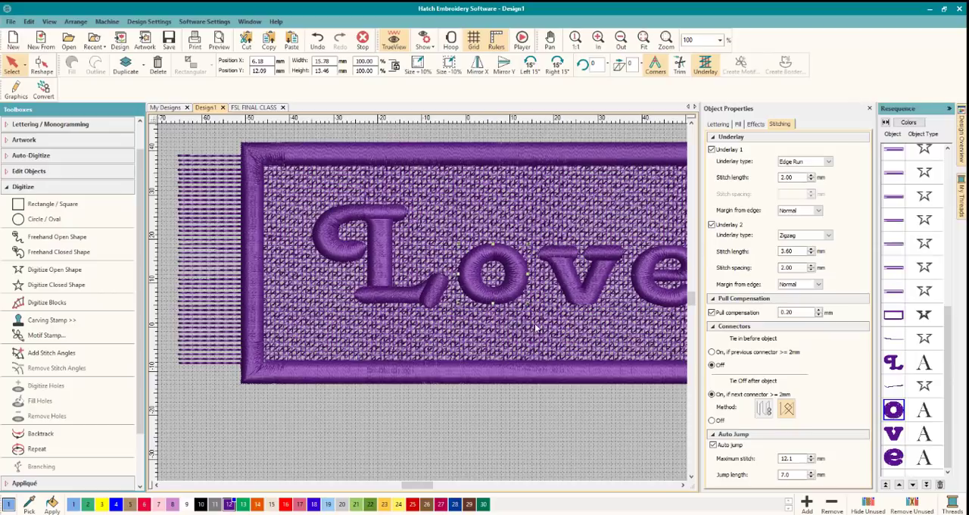
left_click(683, 485)
left_click(683, 485)
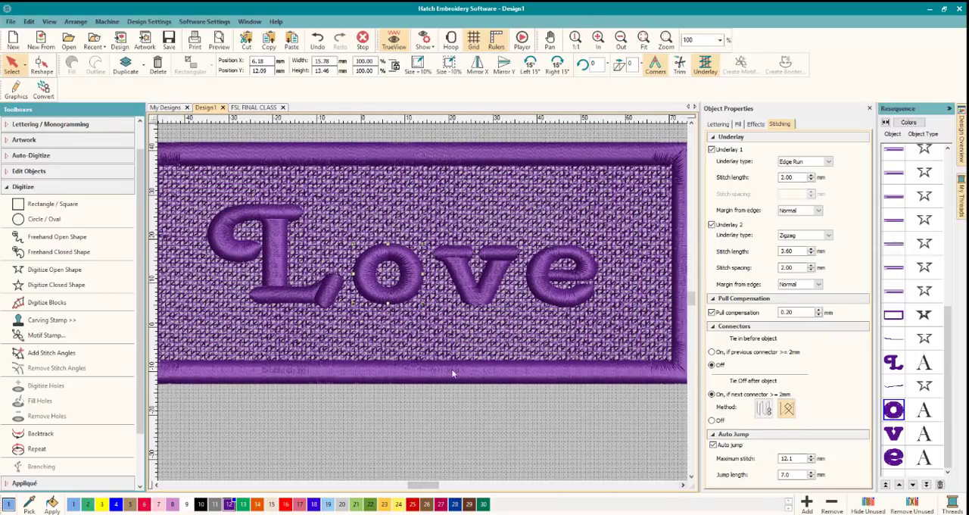
scroll(406, 302, "down", 1)
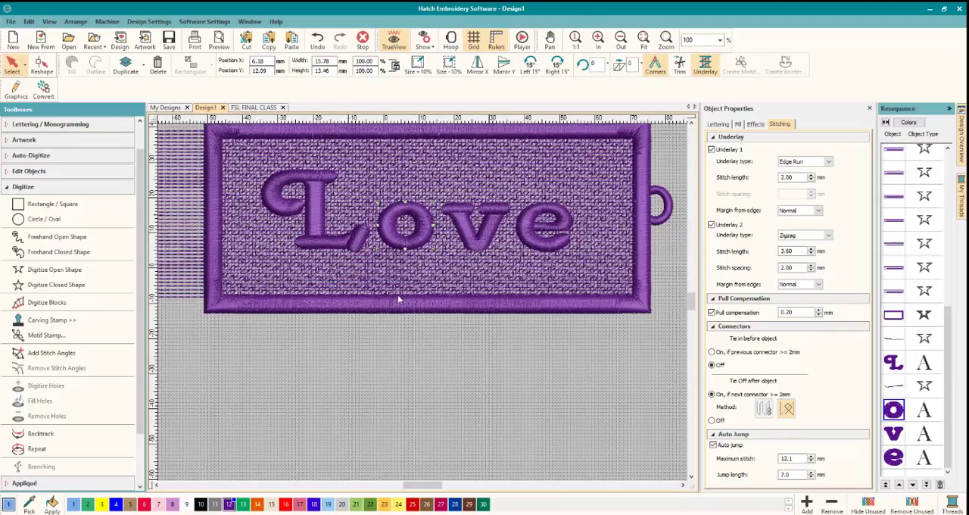
left_click(691, 124)
left_click(690, 124)
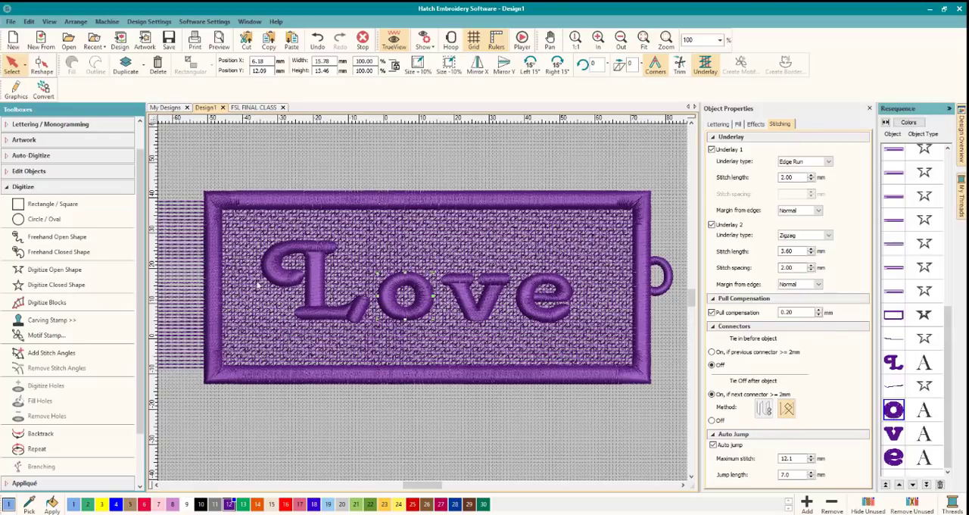
scroll(249, 280, "up", 1)
scroll(501, 323, "down", 2)
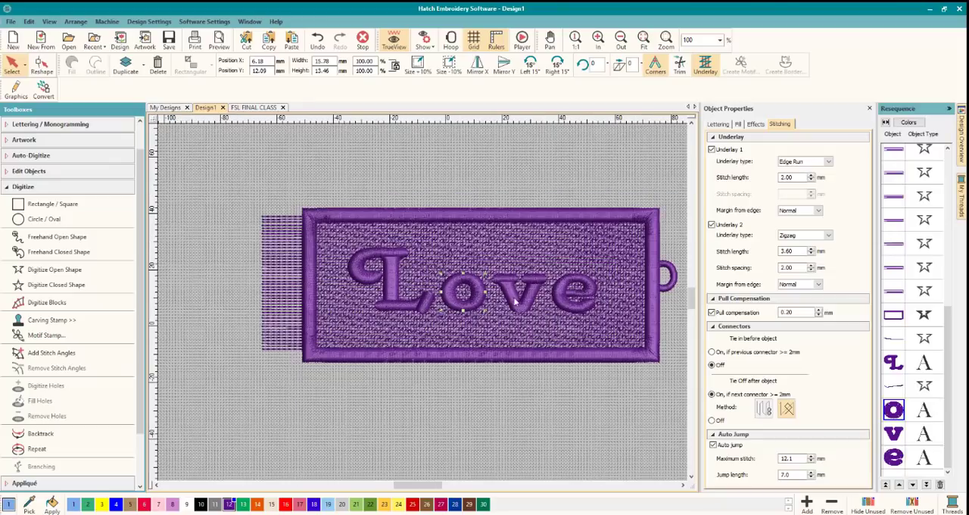
left_click(522, 419)
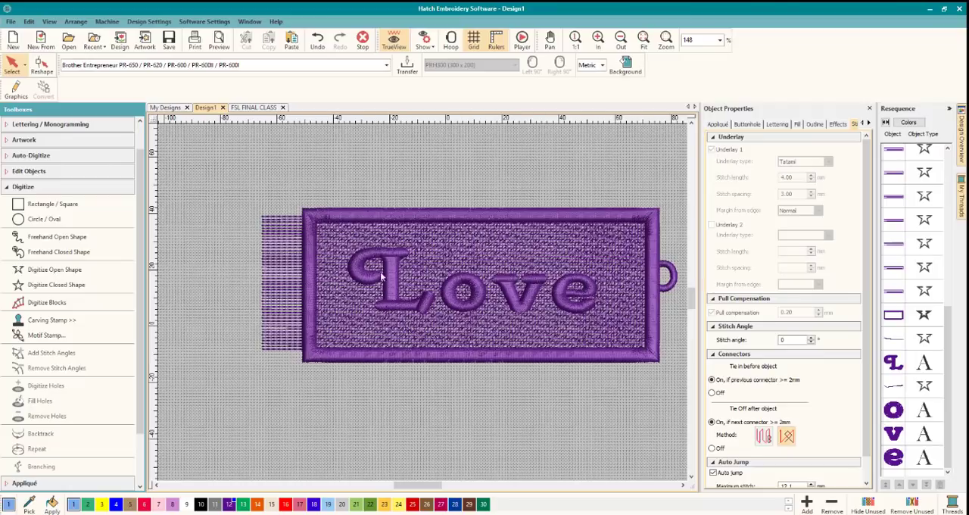
left_click(682, 485)
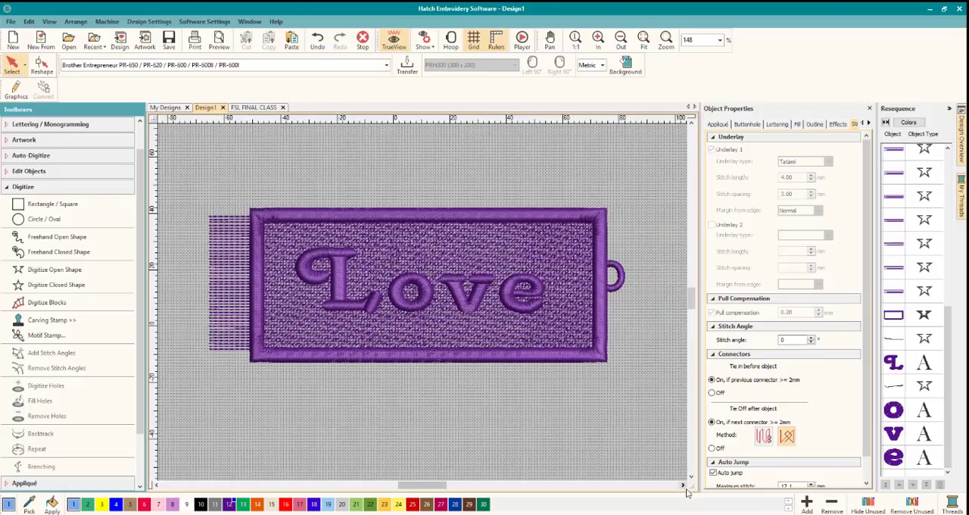
Start a motif stamp using the Heart01 pattern from the Single Motifs category, browsing the patterns as stitched previews.
left_click(34, 186)
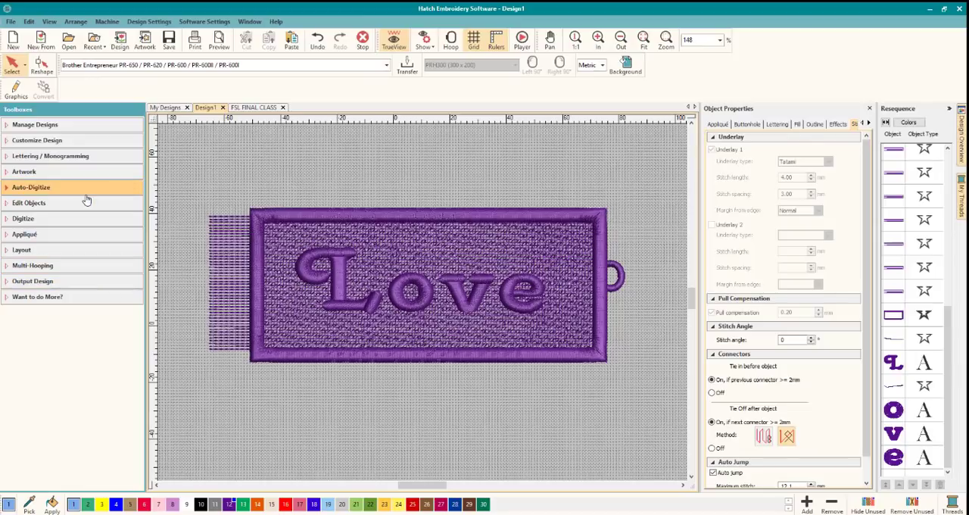
left_click(56, 221)
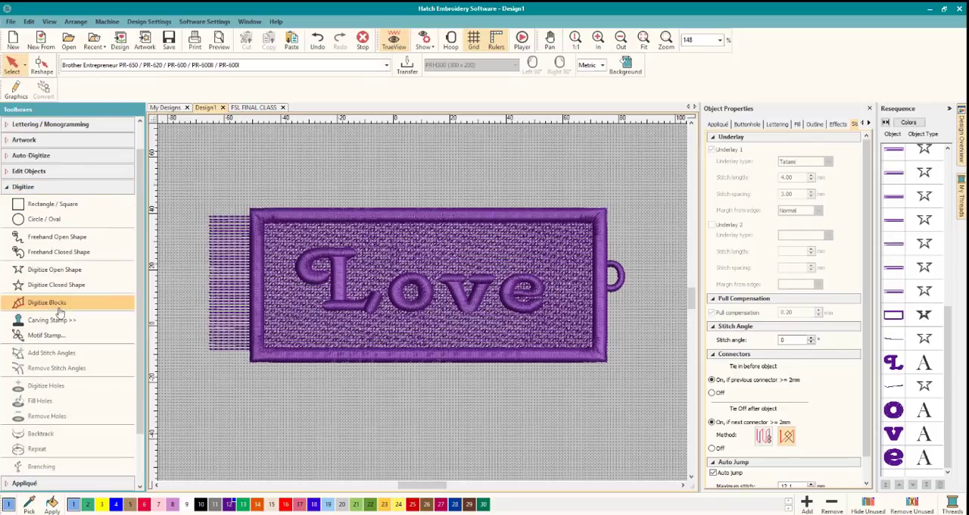
left_click(119, 331)
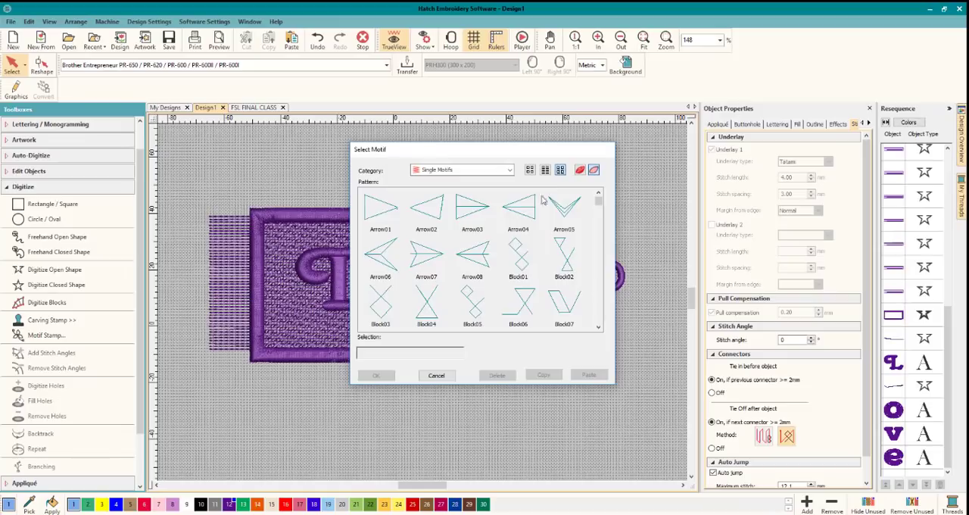
left_click(580, 171)
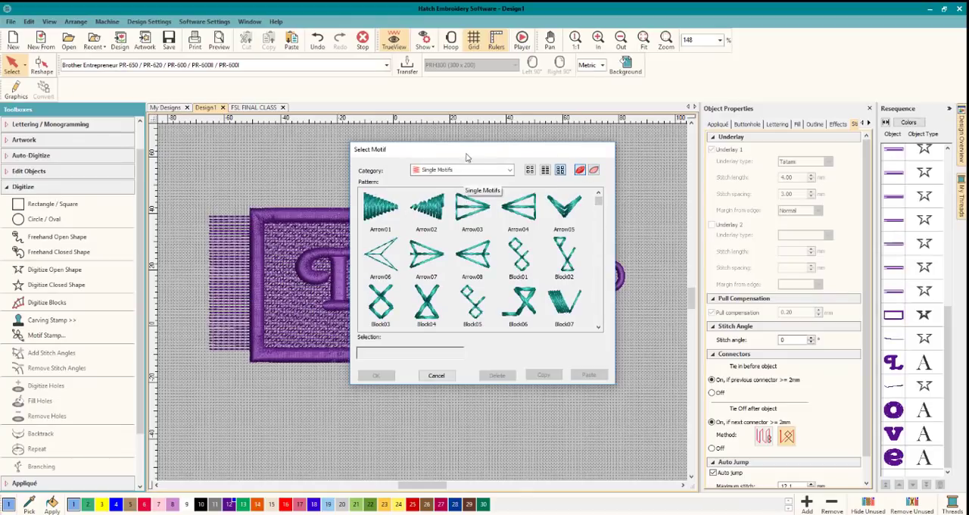
left_click_drag(467, 156, 731, 142)
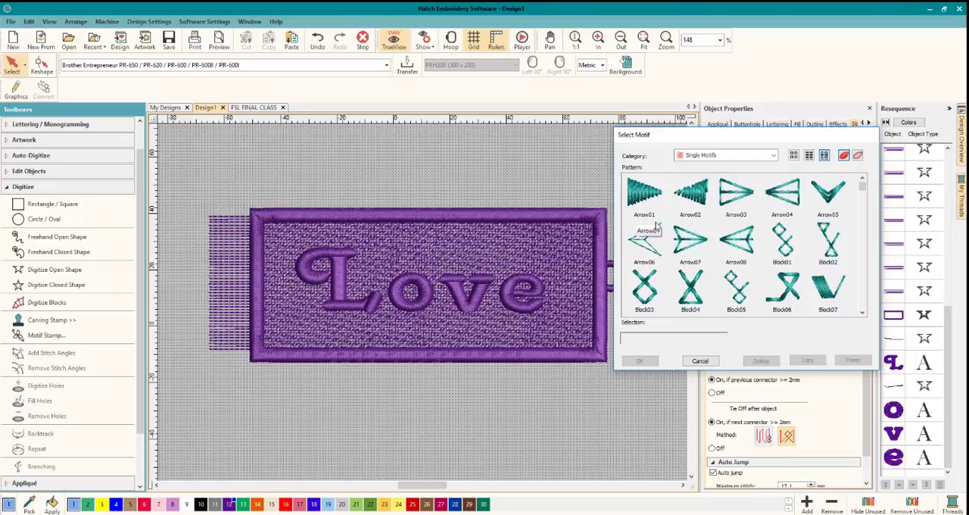
scroll(703, 260, "down", 8)
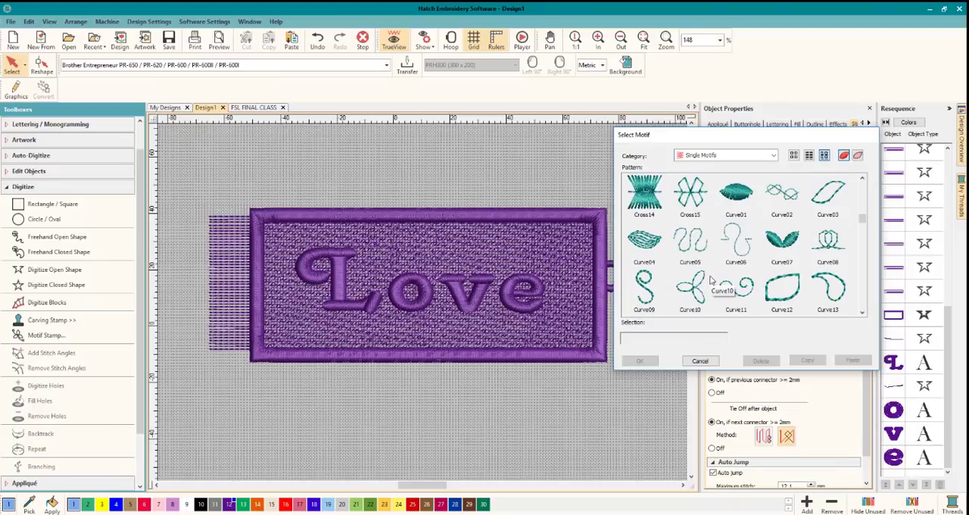
scroll(725, 257, "down", 3)
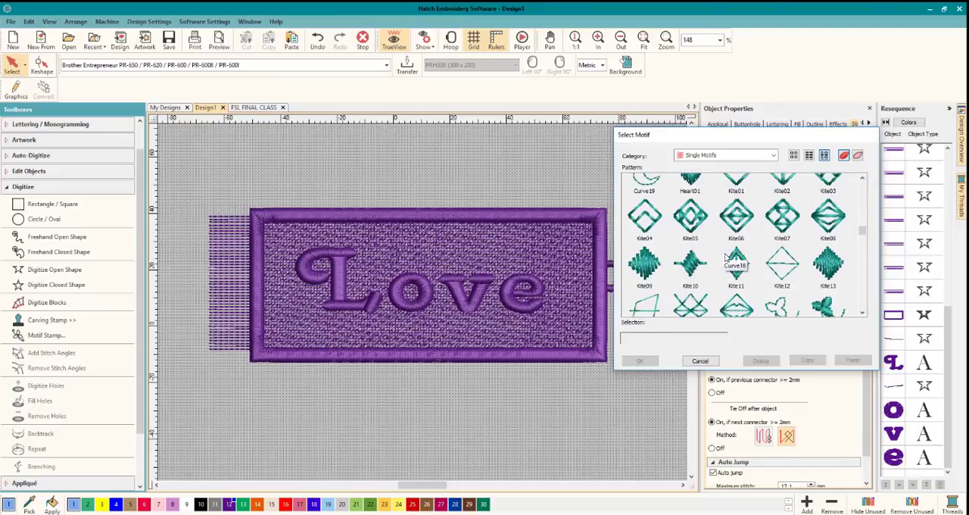
scroll(722, 257, "up", 1)
left_click(690, 240)
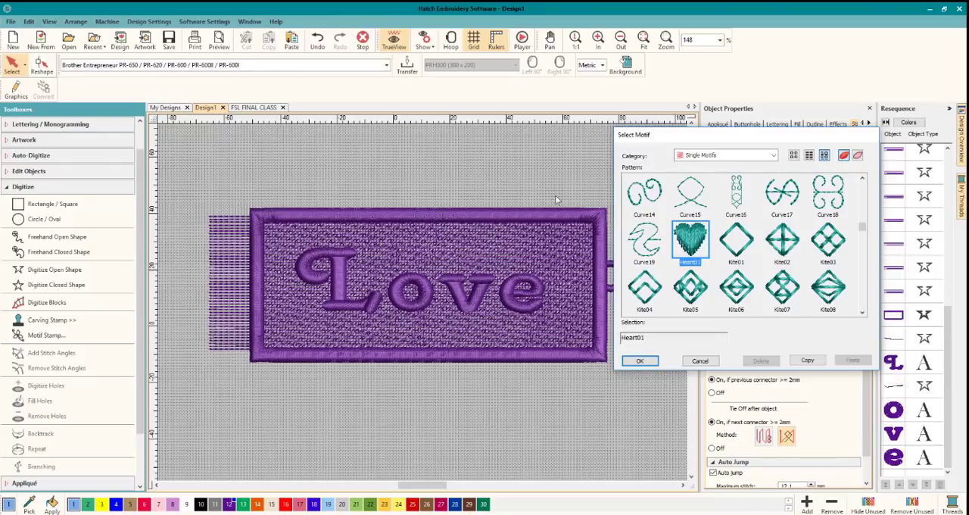
left_click(639, 360)
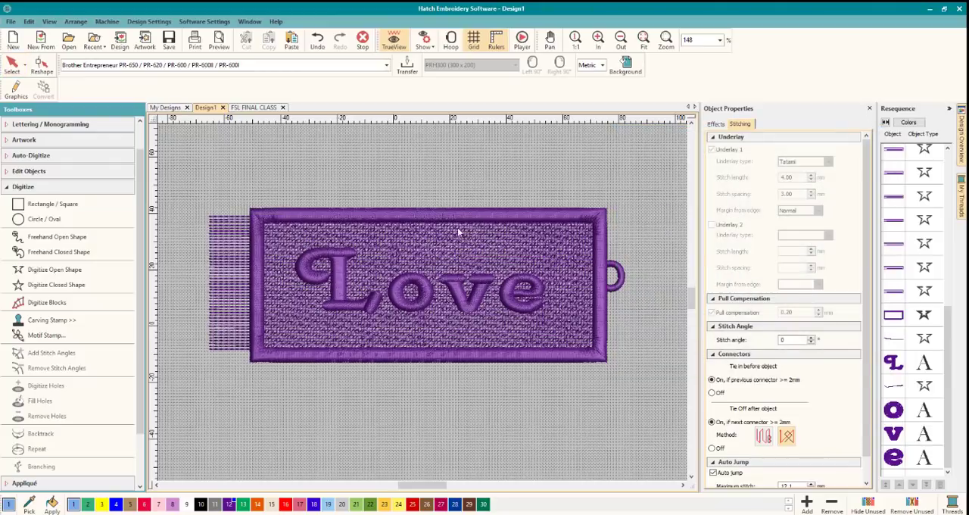
Stamp the heart motif once in the empty area above the tag and finish stamping.
scroll(439, 167, "up", 1)
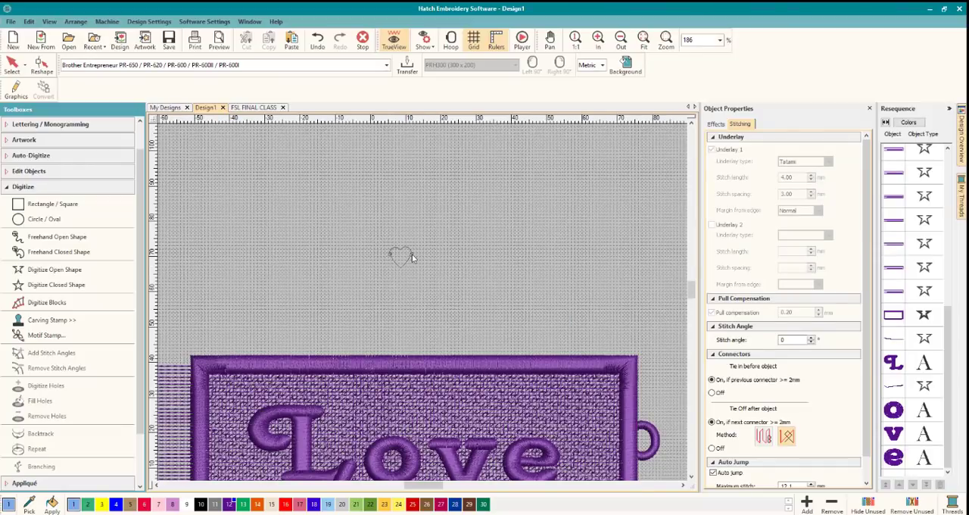
left_click(412, 258)
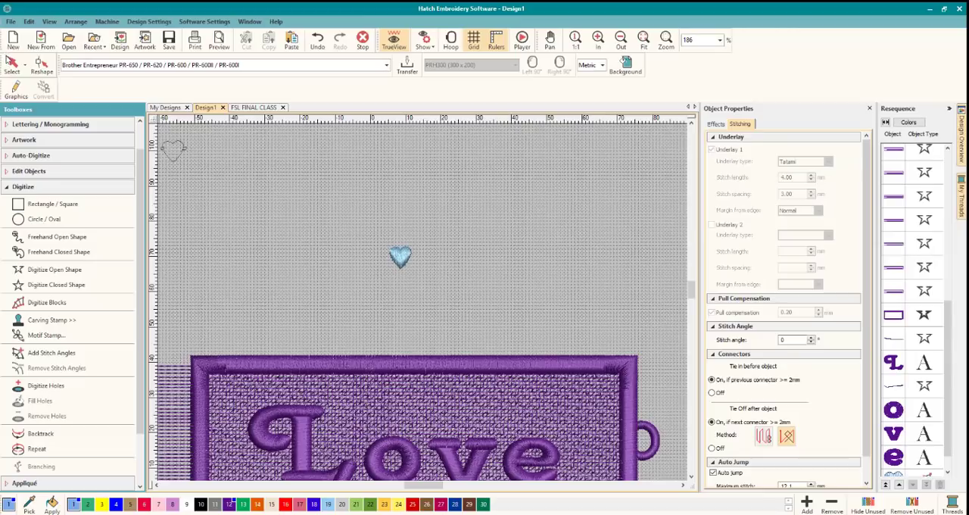
key("Escape")
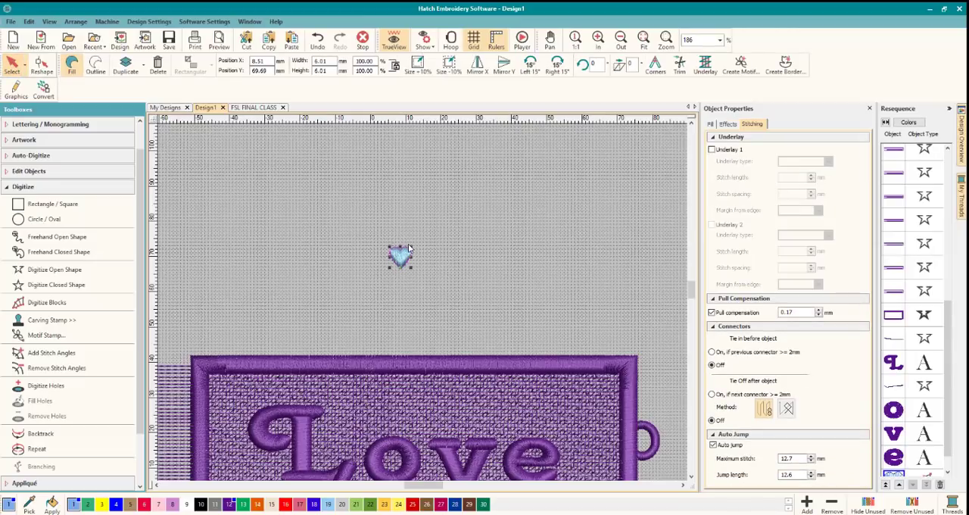
Enlarge the stamped heart proportionally to about 26.3 mm wide and high.
left_click_drag(412, 252, 522, 180)
left_click_drag(448, 209, 434, 237)
left_click(515, 253)
Convert the heart from a fill to an outline with the Satin stitch type.
left_click(433, 233)
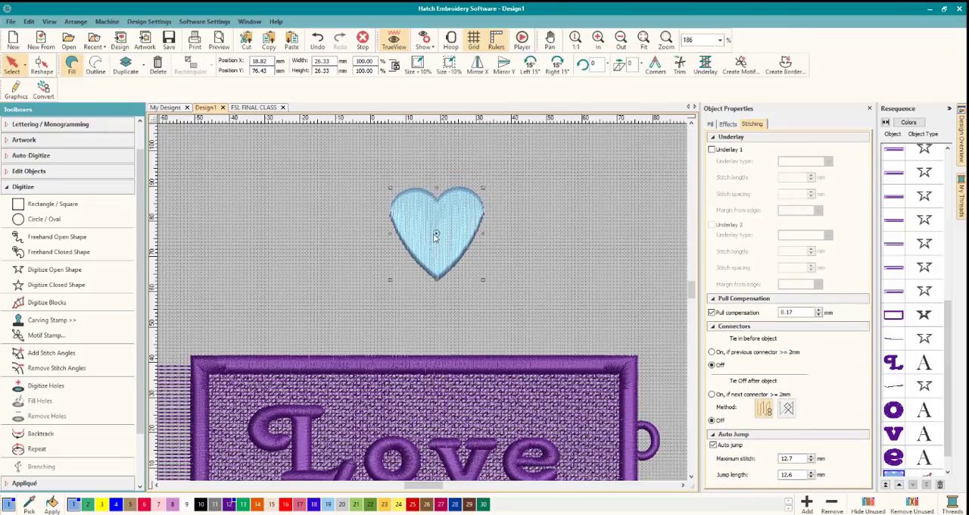
left_click(95, 65)
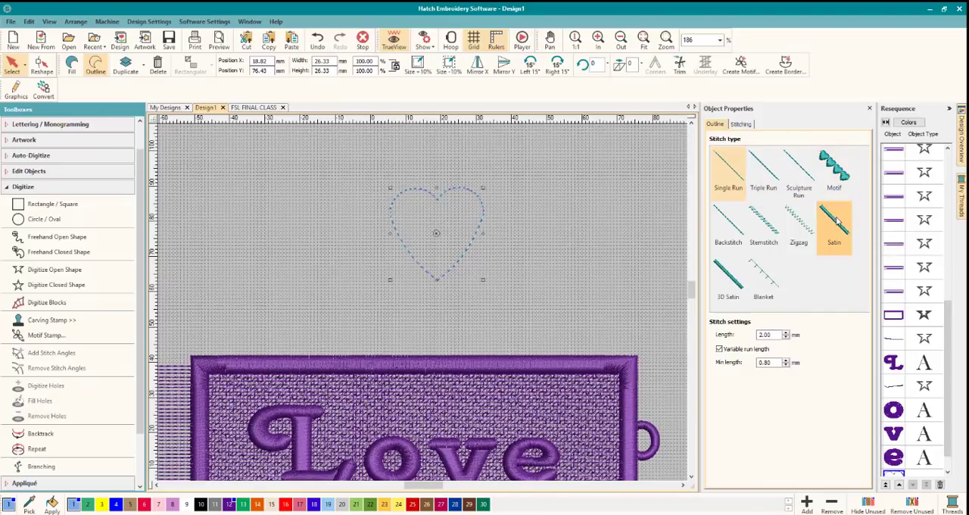
left_click(833, 219)
left_click(553, 259)
scroll(425, 310, "down", 2)
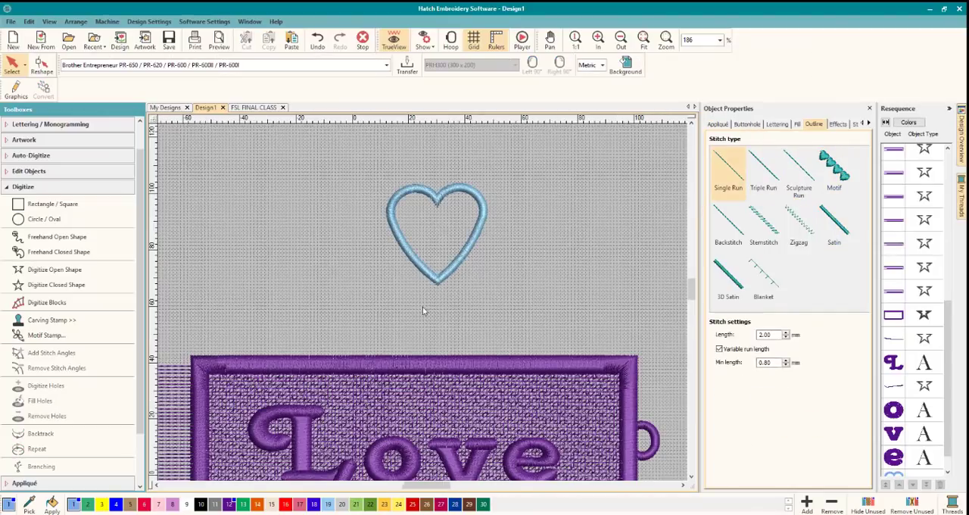
Add a second Zigzag underlay to the heart's satin outline, alongside its Center Run underlay.
left_click(419, 265)
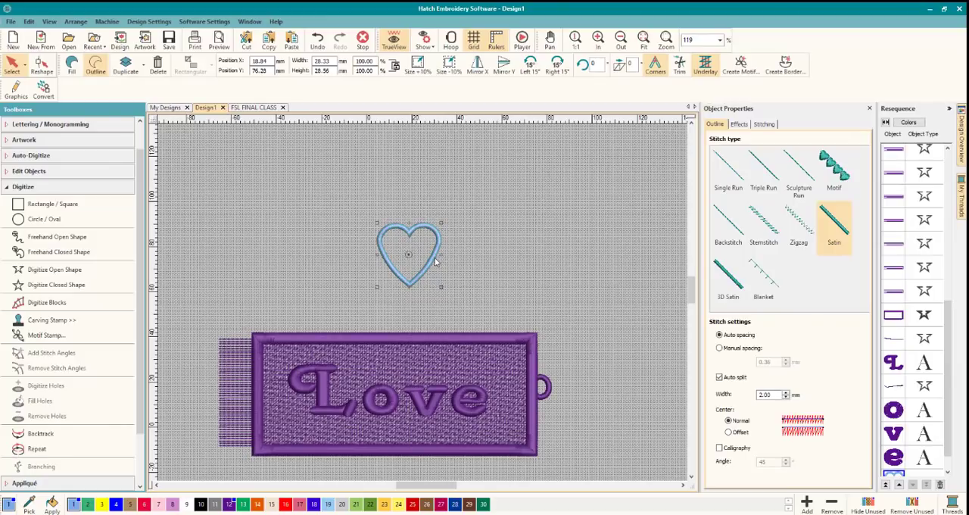
left_click(764, 124)
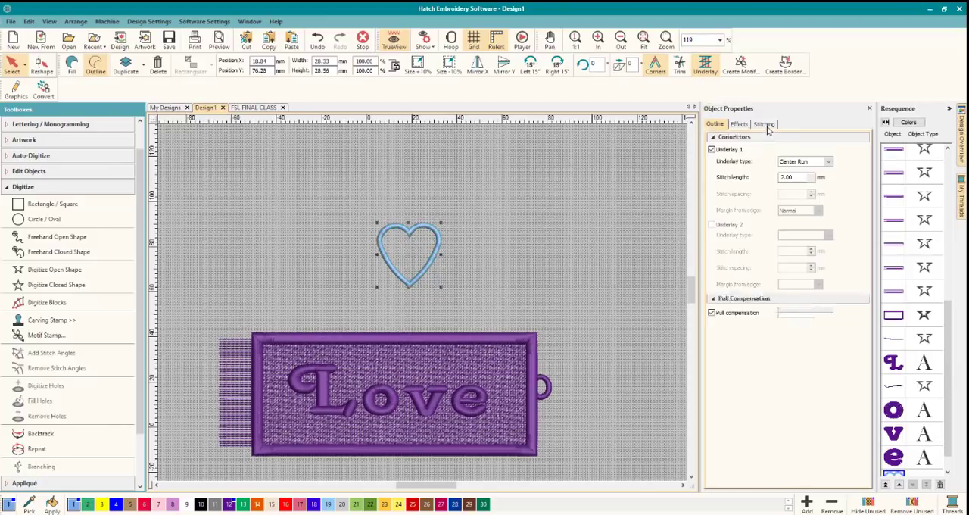
left_click(712, 225)
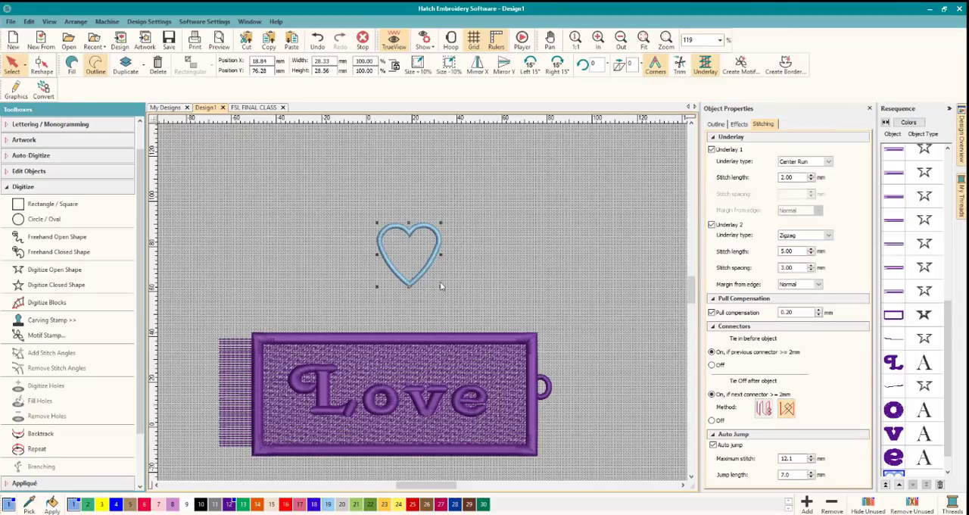
Shrink the heart to about 17.5 mm wide and place it, tilted clockwise and in purple thread 12, above the e near the tag's loop end.
left_click_drag(438, 286, 417, 262)
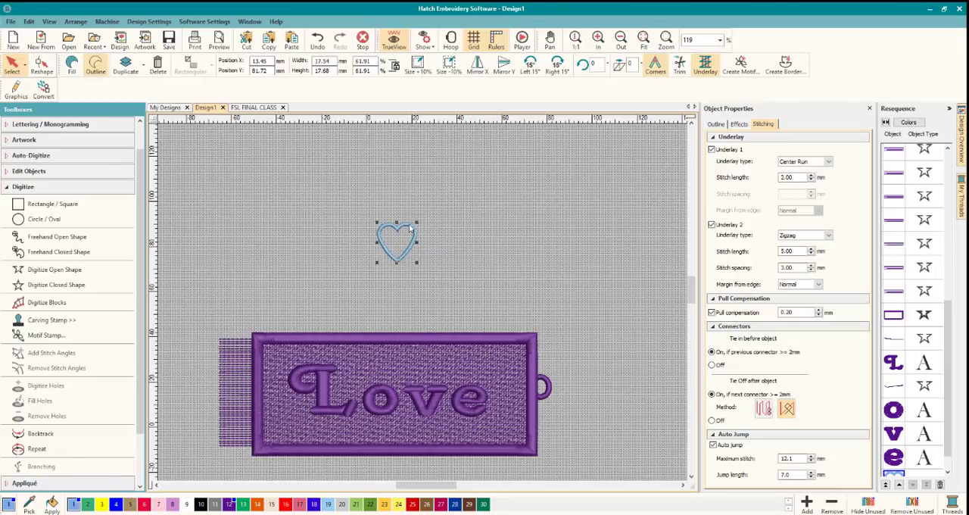
left_click(407, 228)
left_click_drag(417, 222, 491, 353)
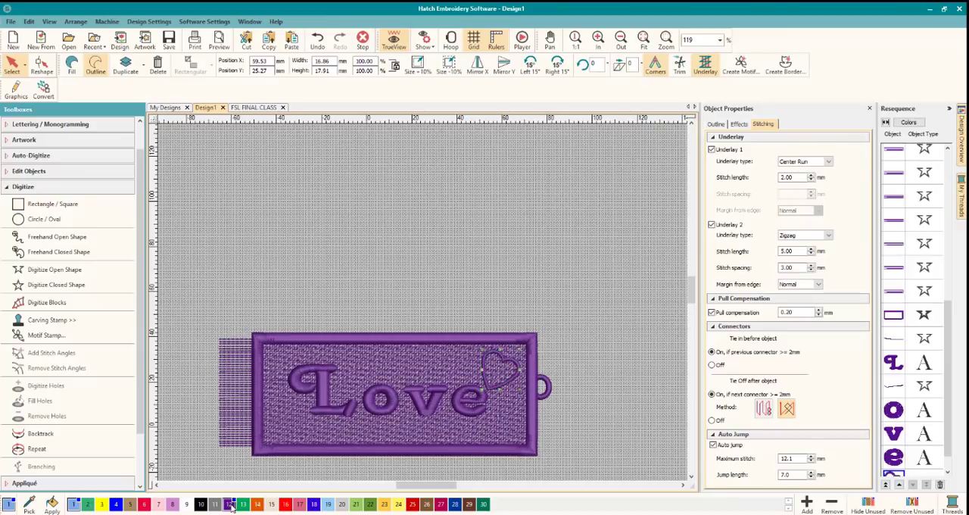
left_click(579, 390)
Examine the heart's position beside the e up close, and review the whole tag with its decoration.
scroll(660, 460, "down", 2)
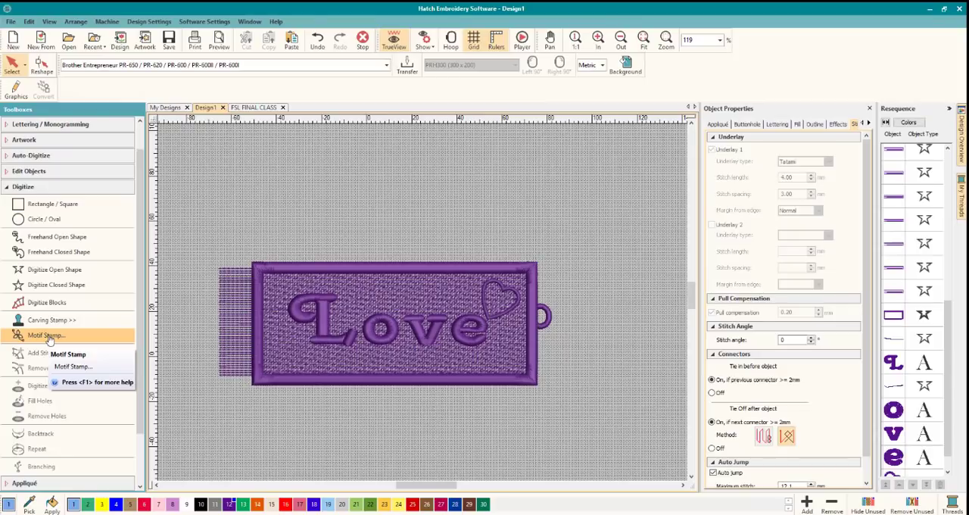
scroll(432, 323, "up", 3)
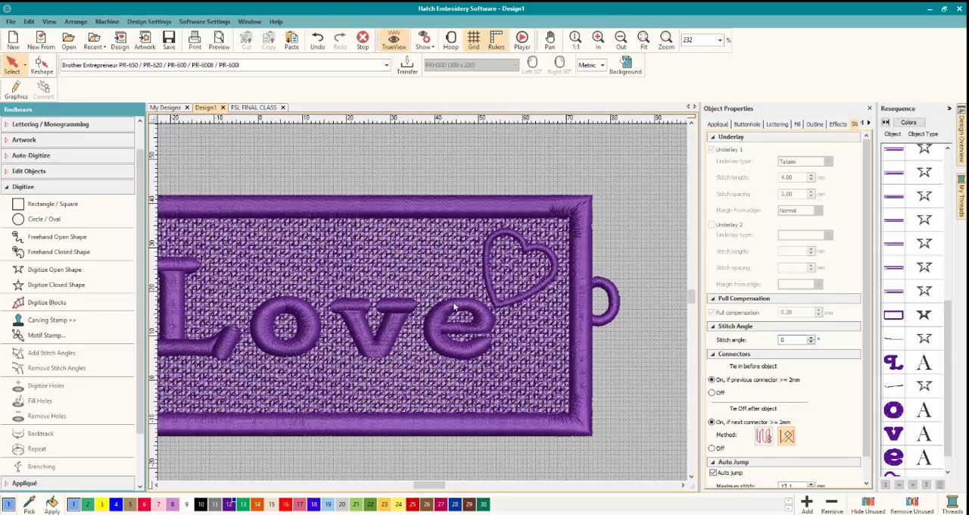
left_click(523, 243)
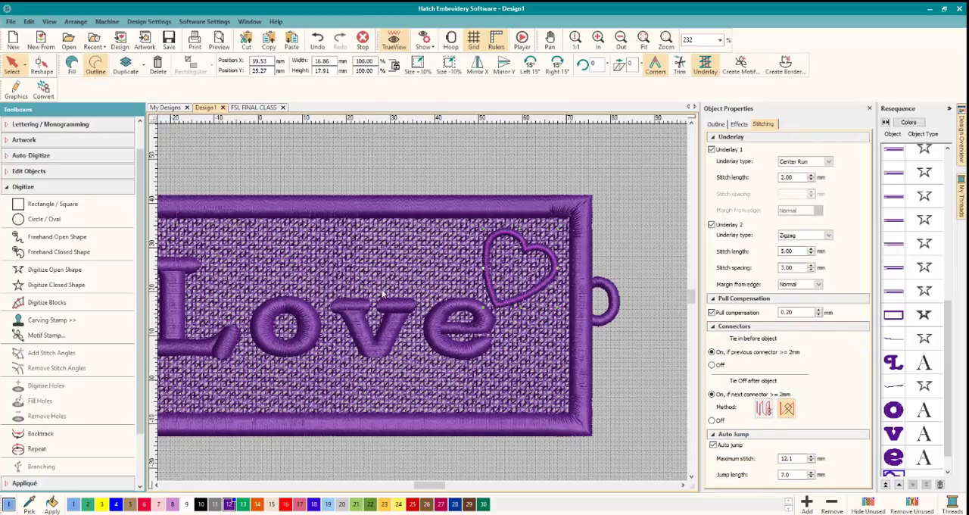
scroll(399, 325, "down", 3)
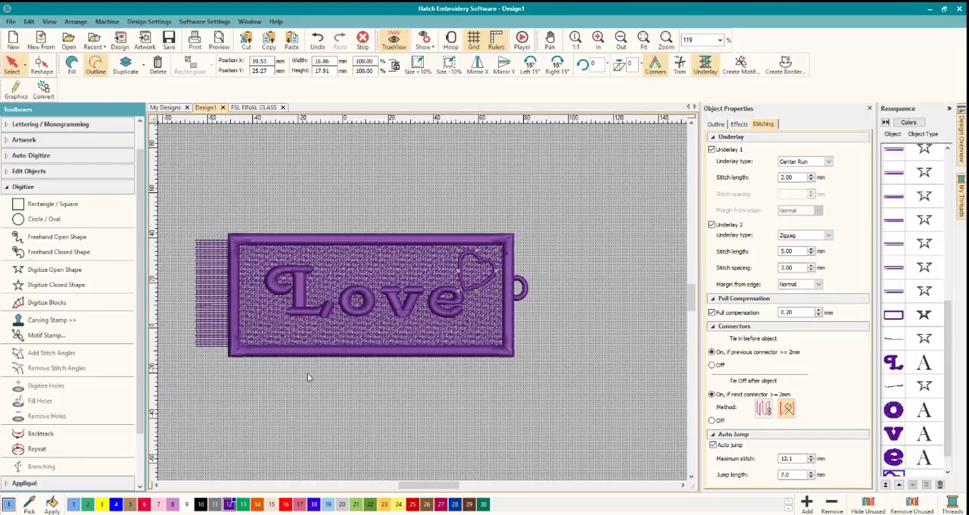
Select the fringe lines extending beyond the tag's short edge.
left_click(187, 230)
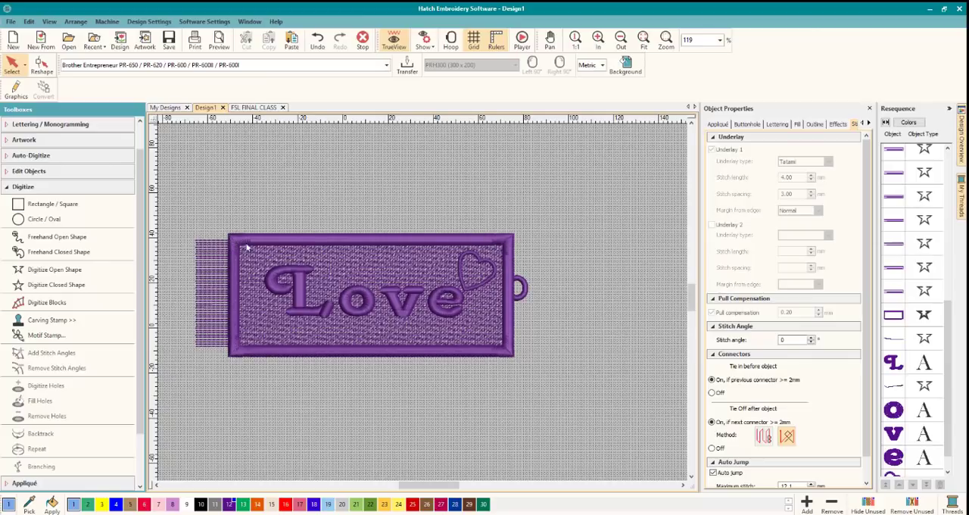
Copy the tag's end loop and place three copies, turned with their openings toward the tag, on the upper long edge near the fringe.
left_click(405, 242)
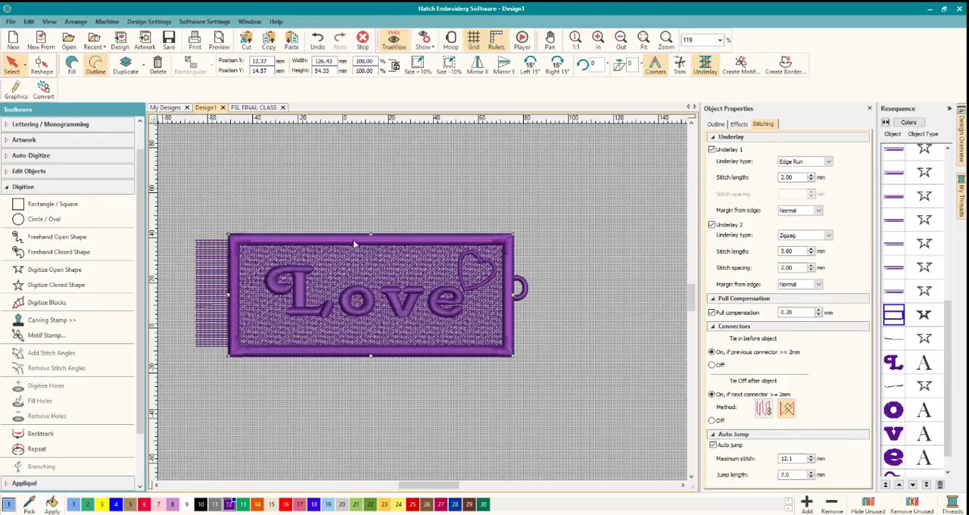
left_click(519, 287)
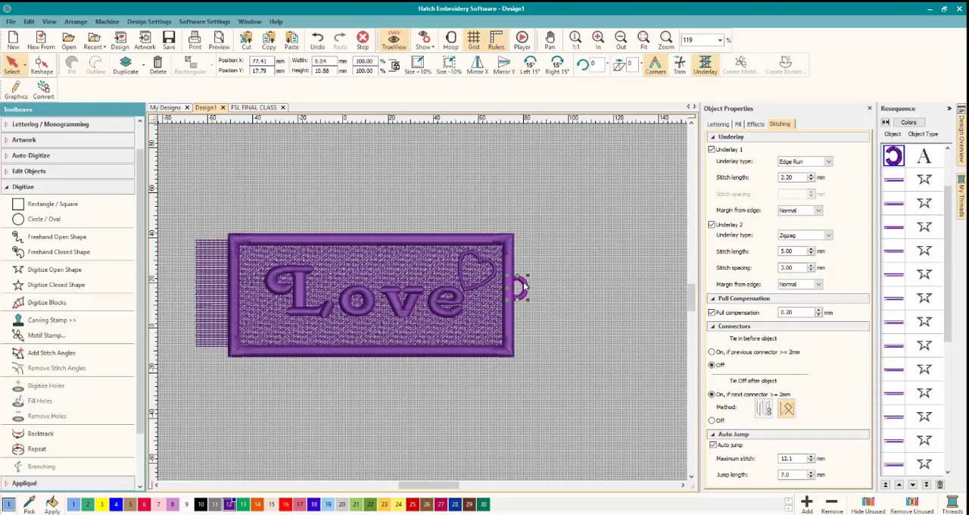
left_click_drag(524, 286, 513, 197)
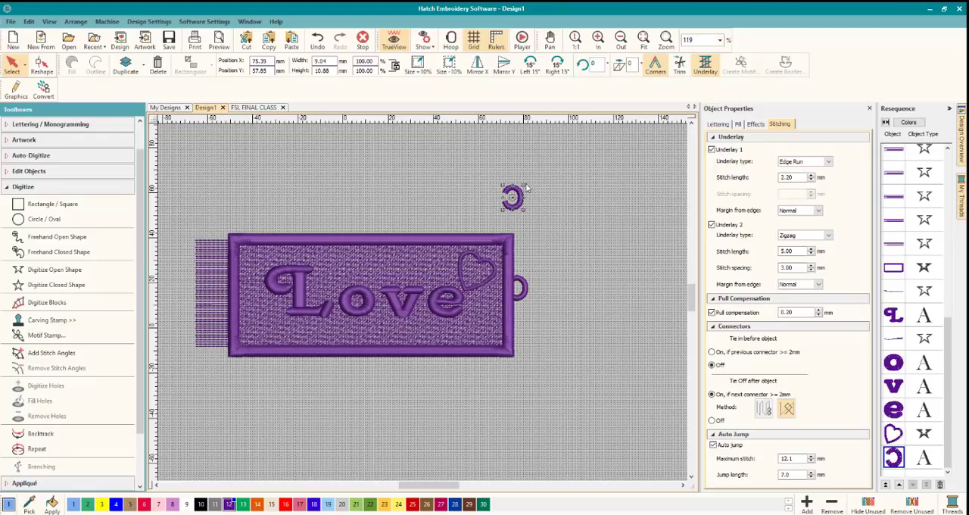
left_click_drag(522, 186, 295, 222)
scroll(261, 230, "up", 6)
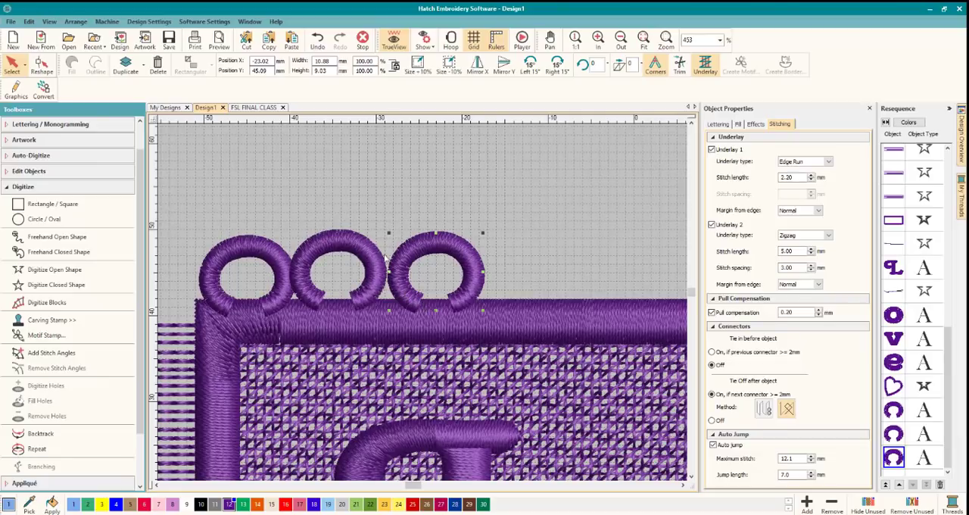
Reposition the three loops side by side from just inside the fringe-end corner, with their open ends overlapping the upper border.
left_click_drag(424, 244, 490, 258)
left_click(363, 243)
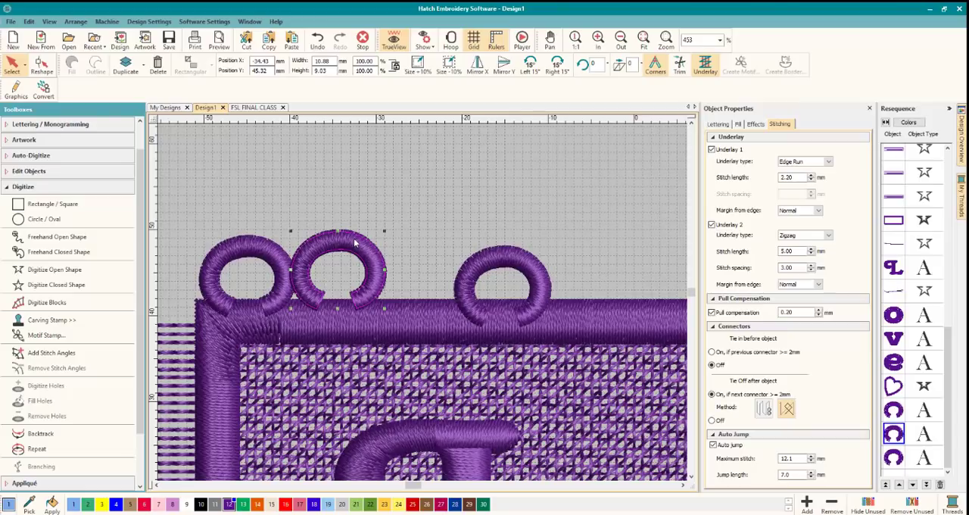
left_click_drag(352, 242, 408, 241)
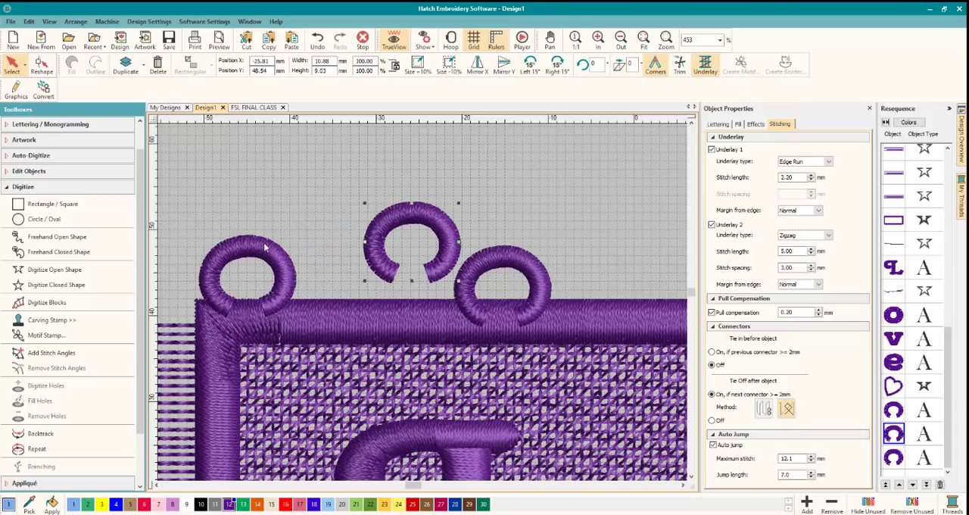
left_click_drag(266, 251, 299, 243)
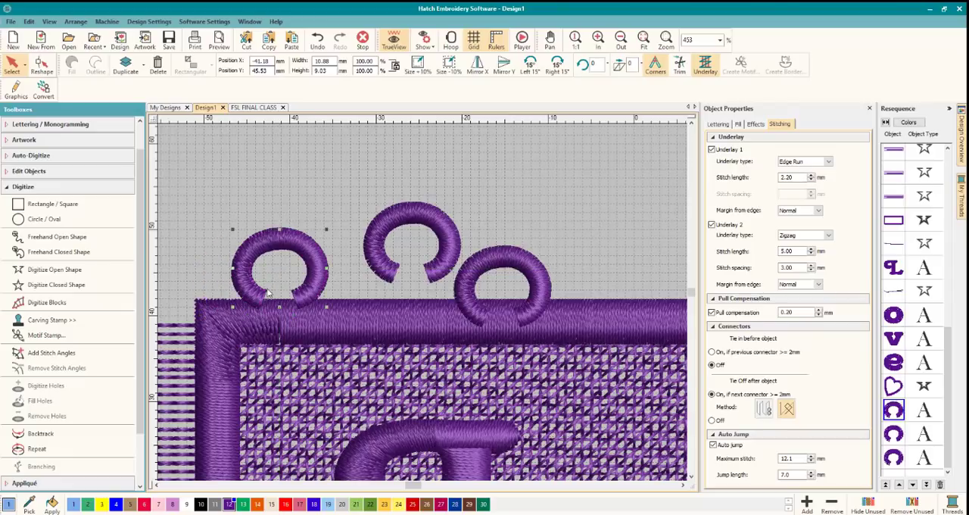
left_click_drag(265, 288, 267, 293)
left_click_drag(278, 236, 280, 253)
left_click(376, 230)
left_click_drag(393, 218, 356, 256)
left_click(484, 266)
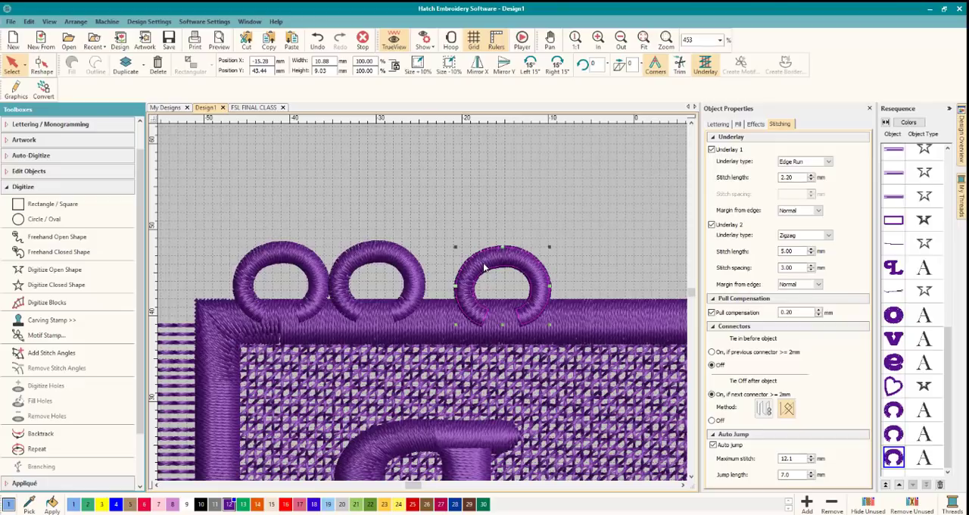
left_click_drag(484, 267, 454, 260)
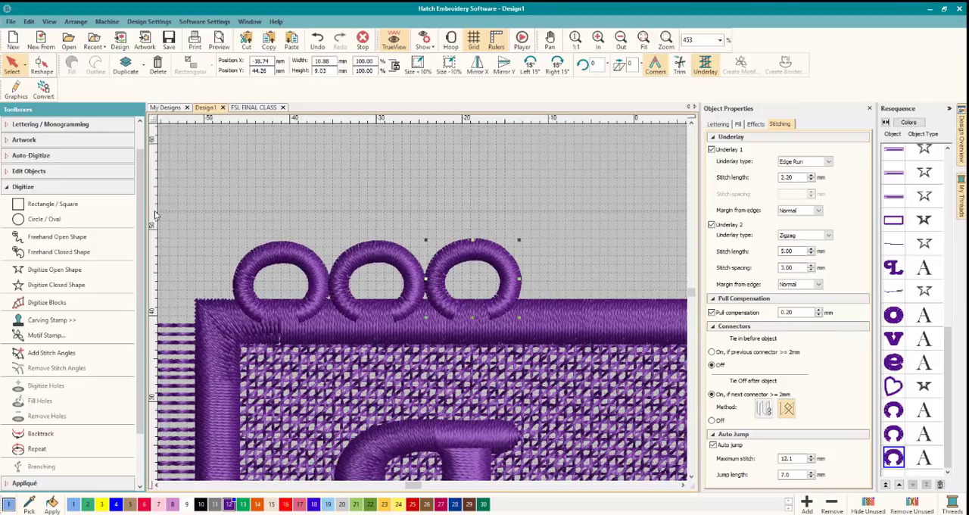
Place a horizontal guide at the height of the loops' tops and level the third loop with it.
left_click_drag(192, 214, 192, 238)
left_click_drag(156, 241, 157, 243)
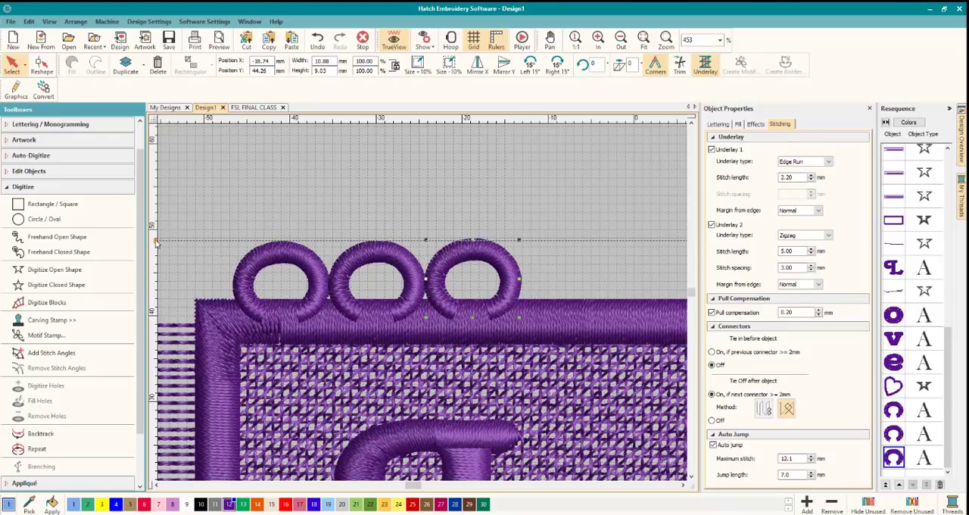
left_click(387, 255)
left_click(482, 254)
left_click(572, 244)
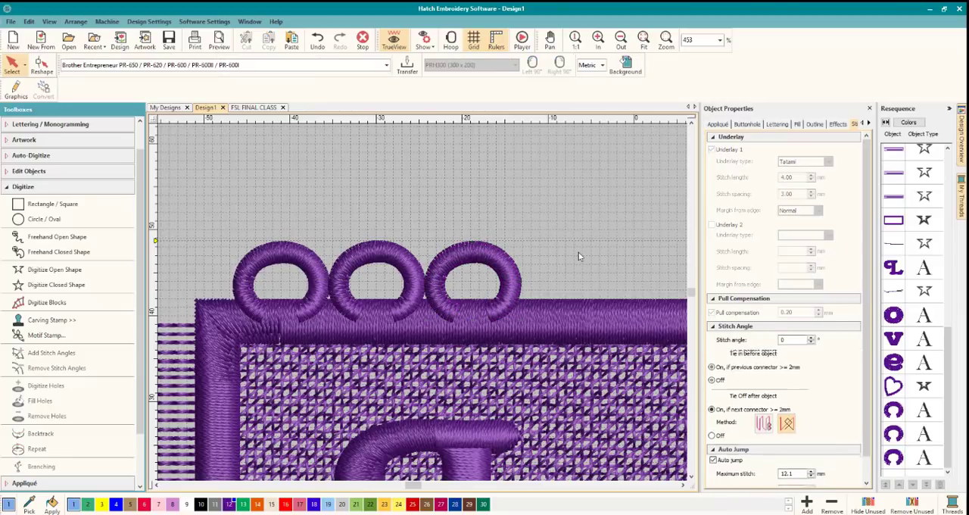
Shift the second and third loops slightly toward the first so that neighbouring loops touch along the guide.
left_click(443, 266)
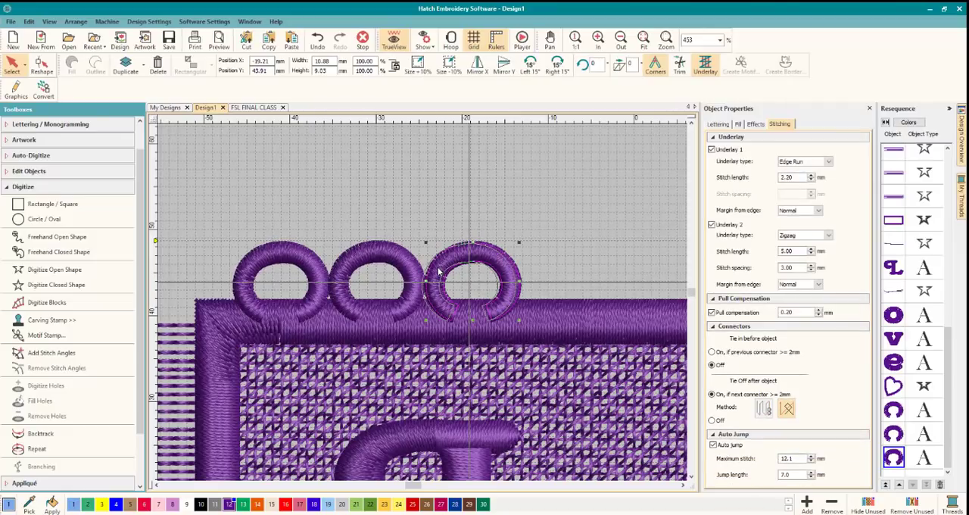
left_click_drag(438, 271, 442, 270)
left_click(341, 277)
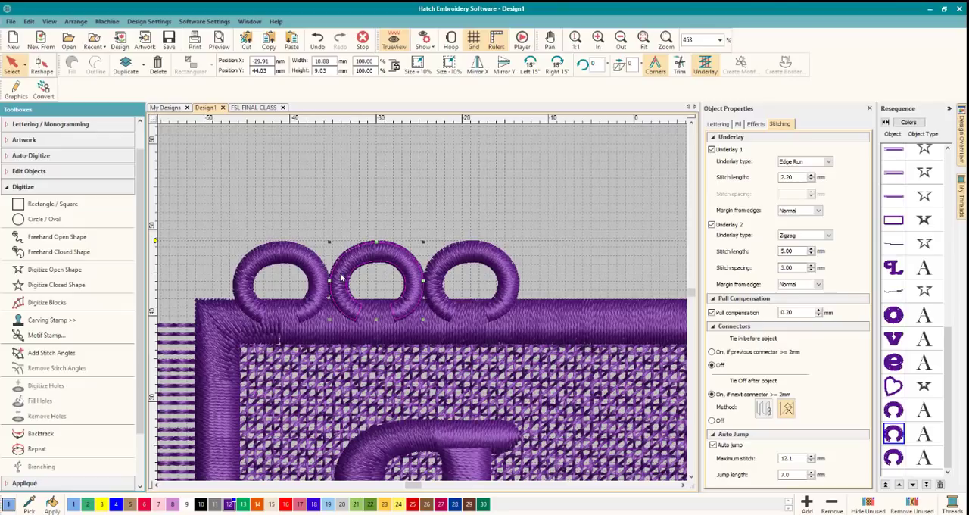
left_click_drag(340, 277, 338, 279)
left_click(435, 271)
left_click_drag(438, 271, 432, 270)
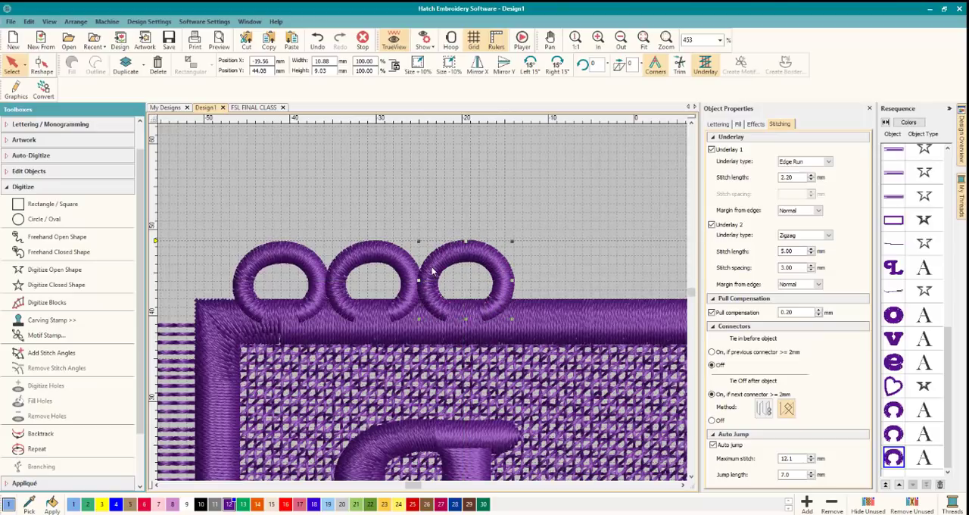
left_click(543, 220)
Move the three upper-edge loops ahead of the satin border in the stitching sequence.
scroll(518, 238, "down", 3)
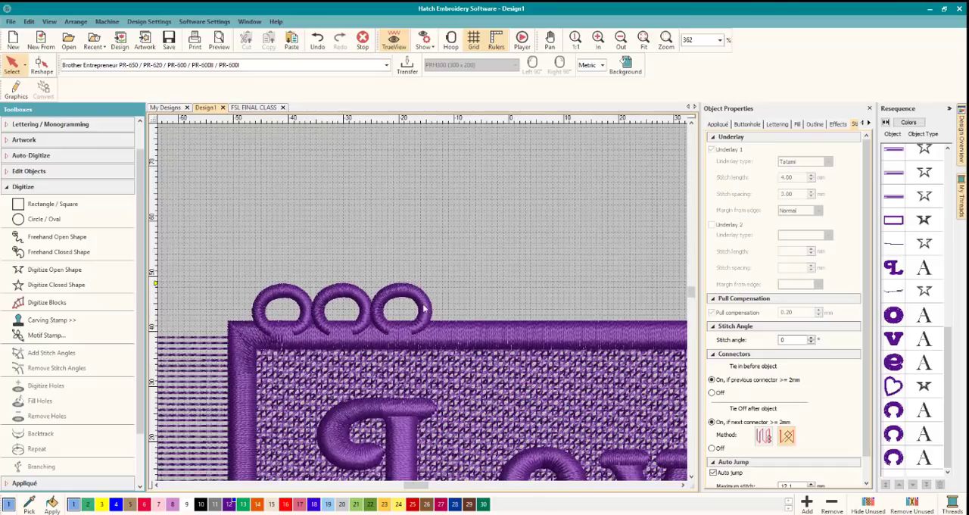
scroll(426, 307, "down", 3)
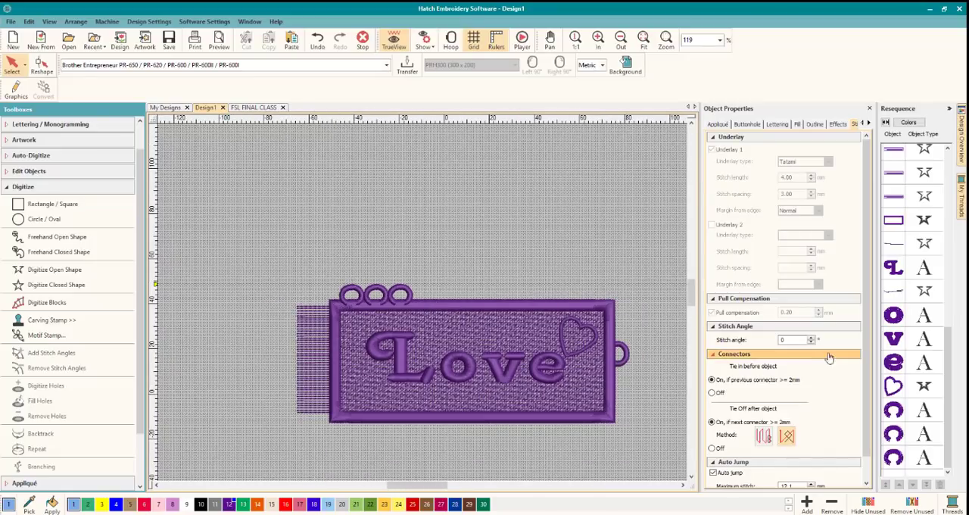
left_click(900, 416)
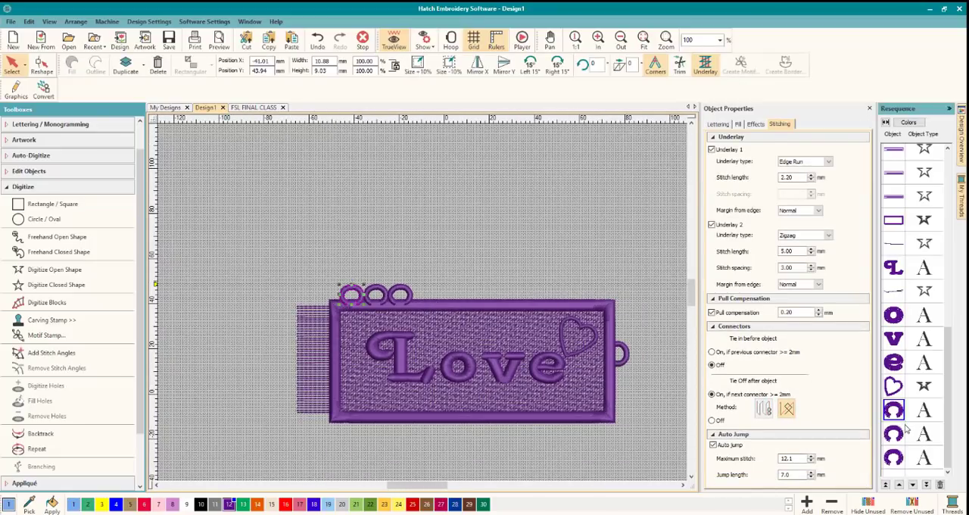
left_click(904, 458, "shift")
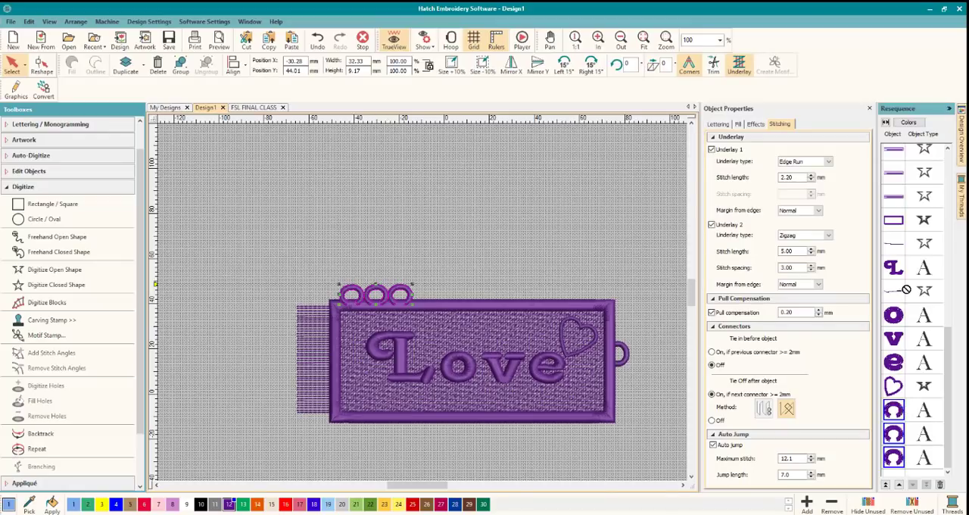
left_click_drag(896, 219, 894, 219)
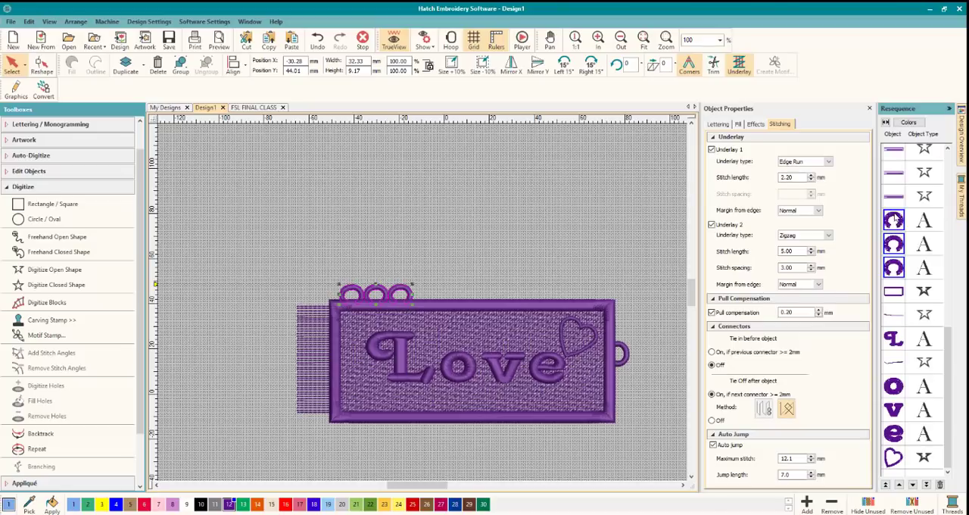
left_click(656, 234)
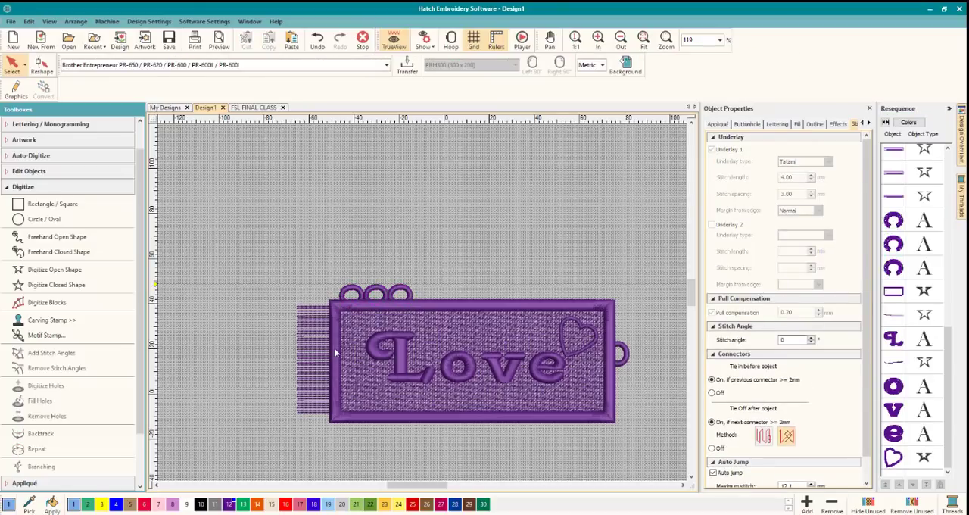
Examine up close how the first loop's ends overlap the border and the Tatami fill beneath it.
scroll(424, 303, "up", 4)
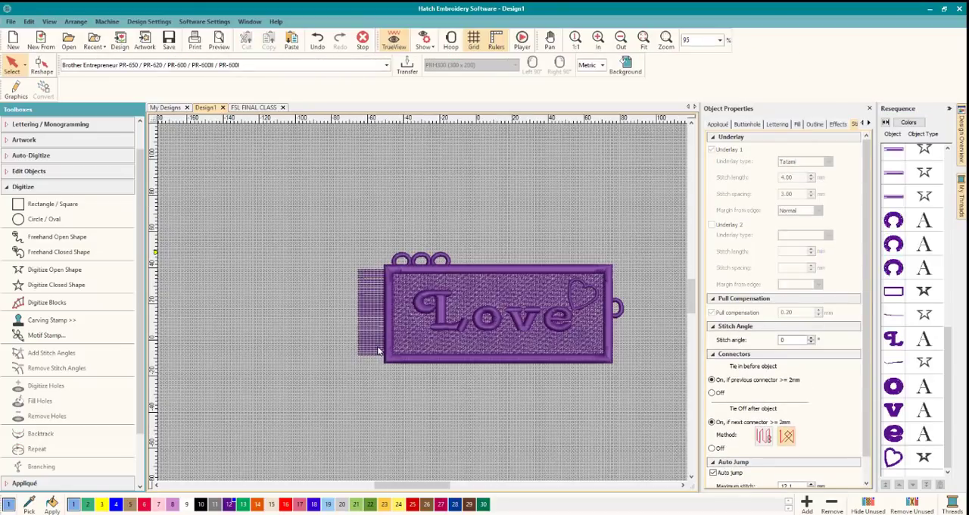
scroll(422, 301, "up", 3)
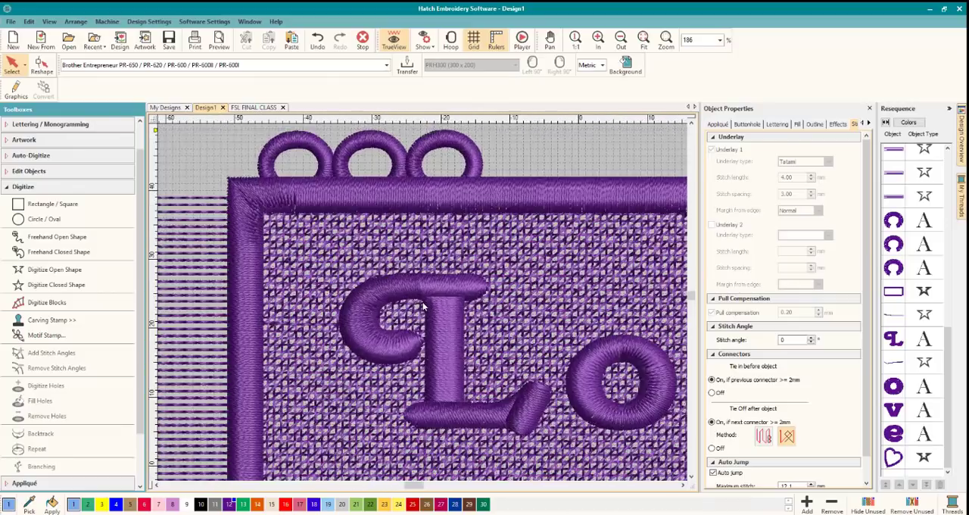
scroll(424, 303, "down", 2)
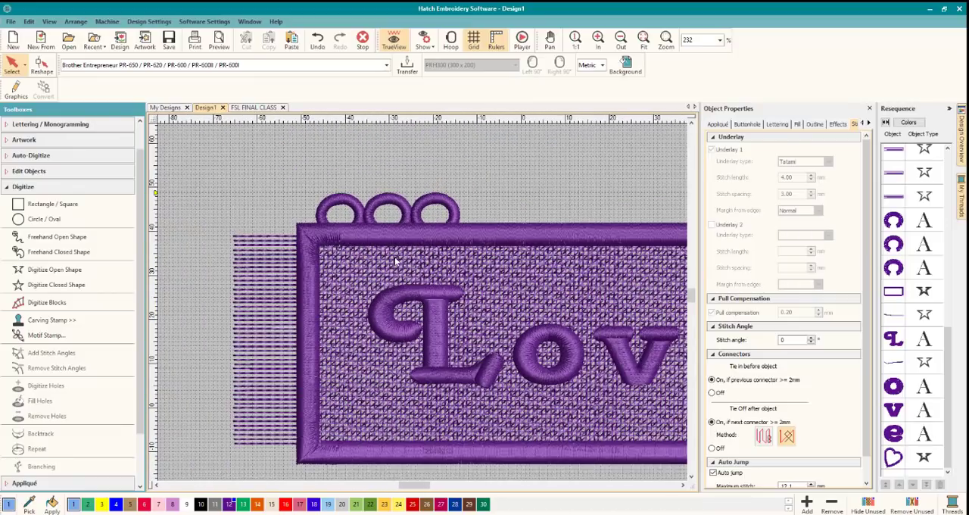
scroll(394, 261, "up", 3)
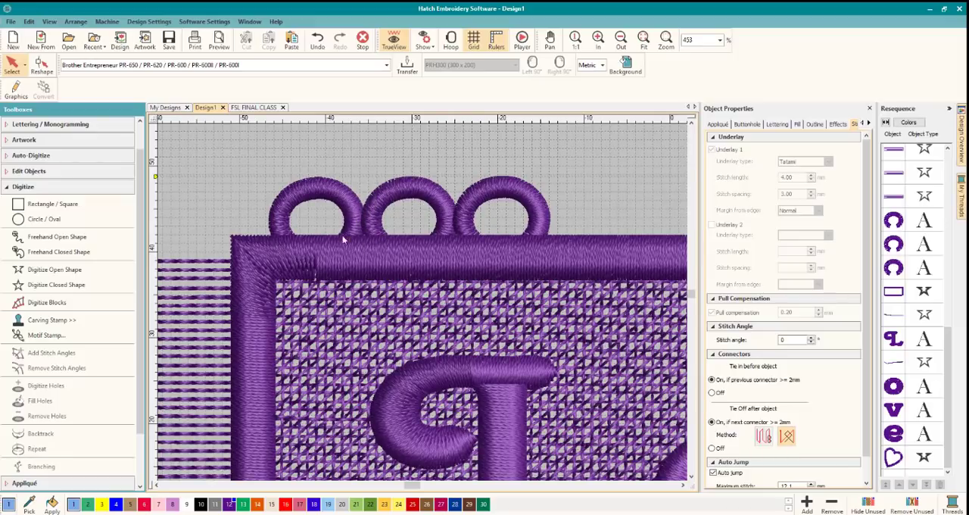
left_click(399, 254)
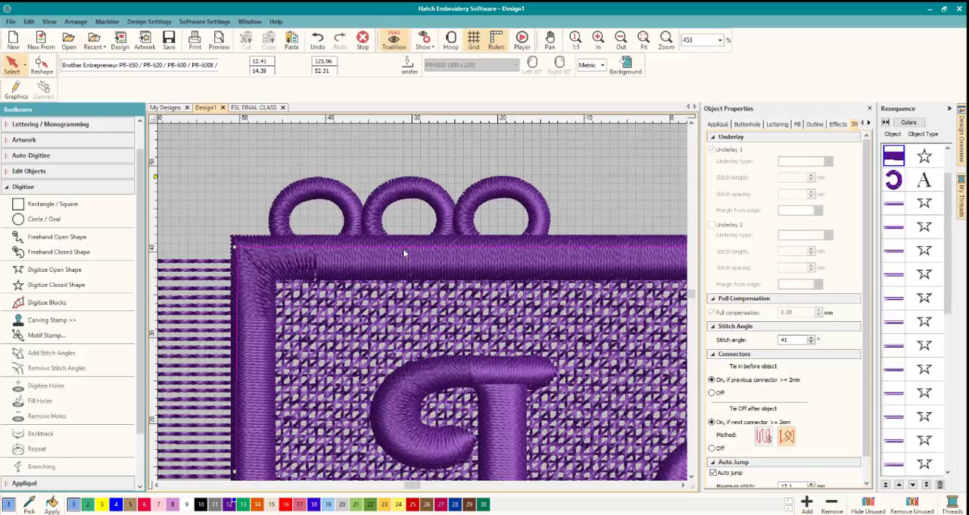
left_click(355, 208)
left_click(376, 283)
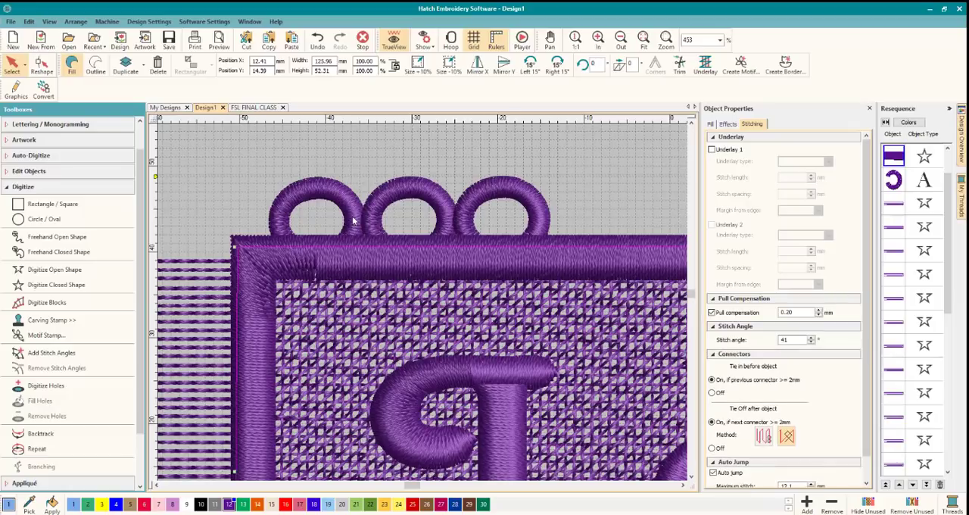
left_click(349, 215)
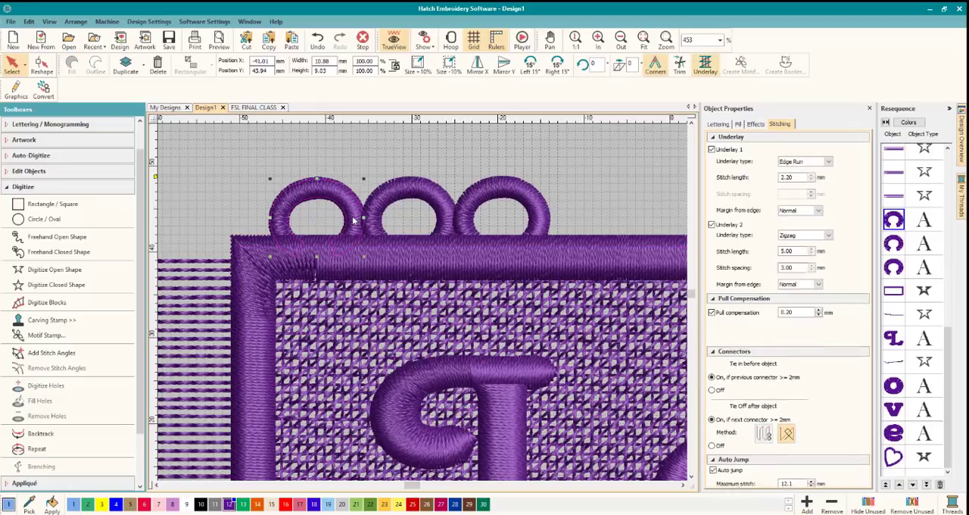
left_click(367, 301)
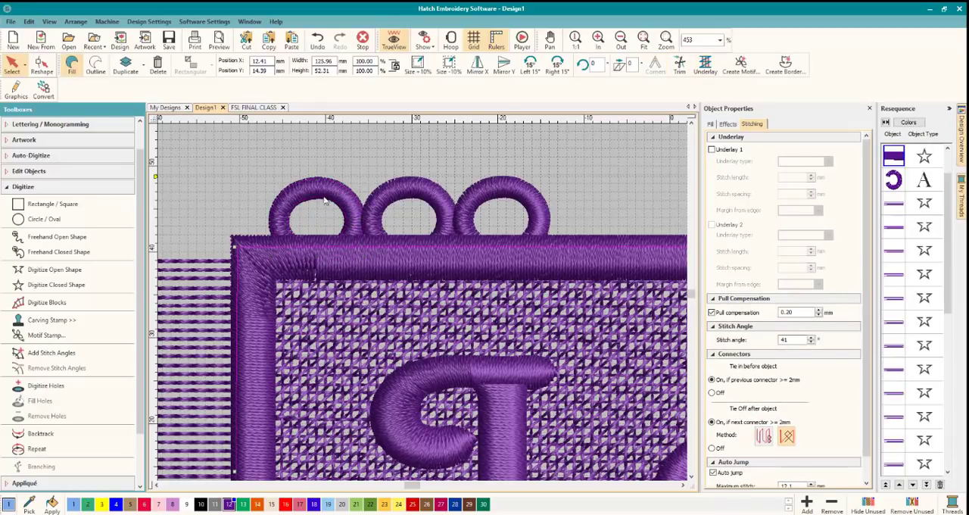
left_click(338, 199)
left_click(352, 319)
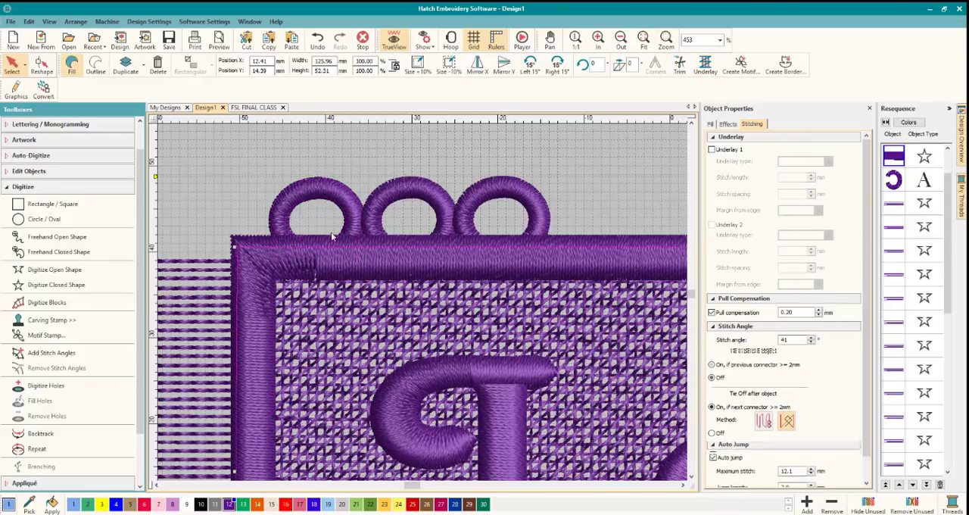
Lower the three edge loops by about 1.5 mm so their open ends reach deeper beneath the satin border.
left_click(330, 191)
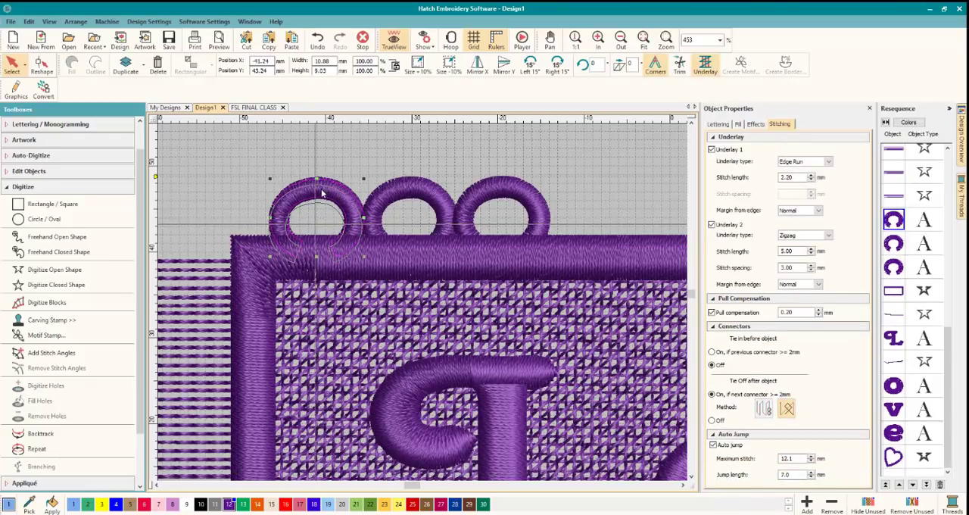
left_click_drag(321, 198, 321, 199)
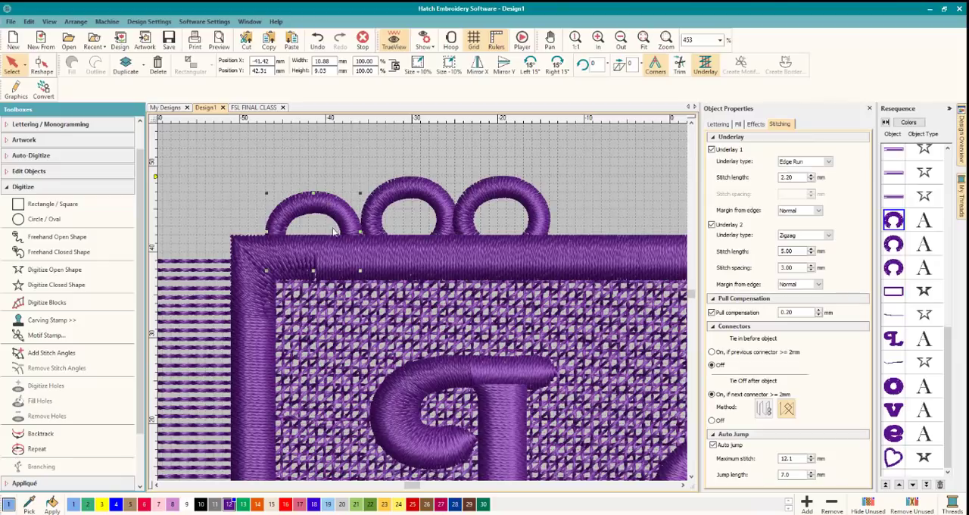
left_click(364, 320)
left_click(407, 193)
left_click_drag(414, 192, 415, 205)
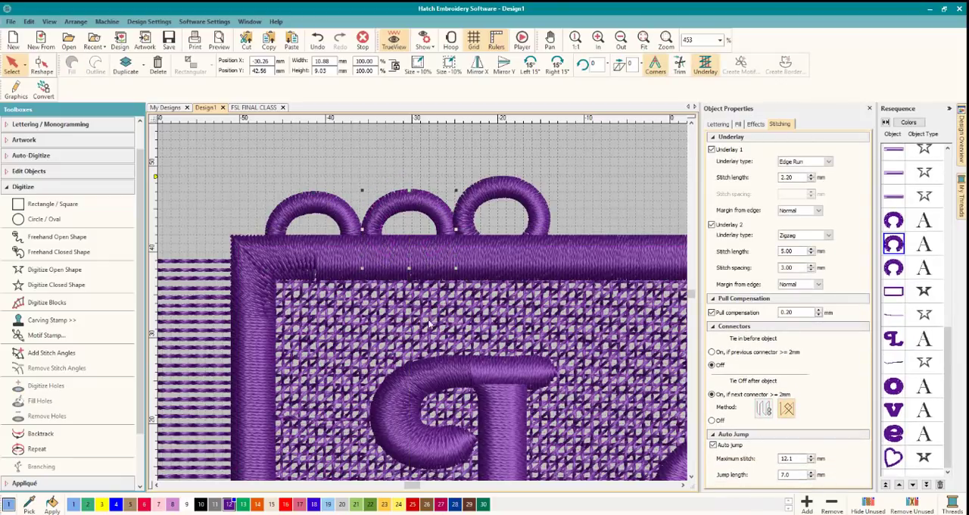
left_click(498, 192)
left_click_drag(498, 192, 499, 203)
left_click(500, 203)
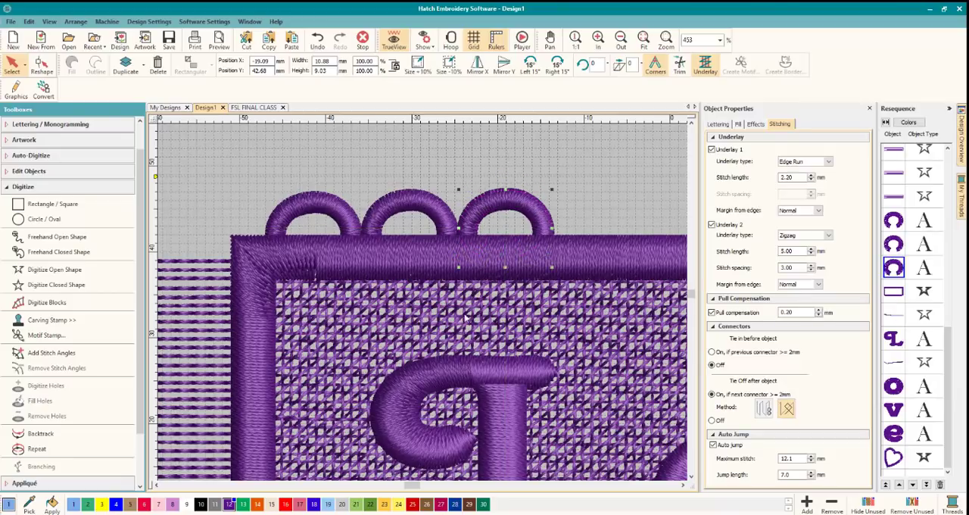
left_click(499, 203)
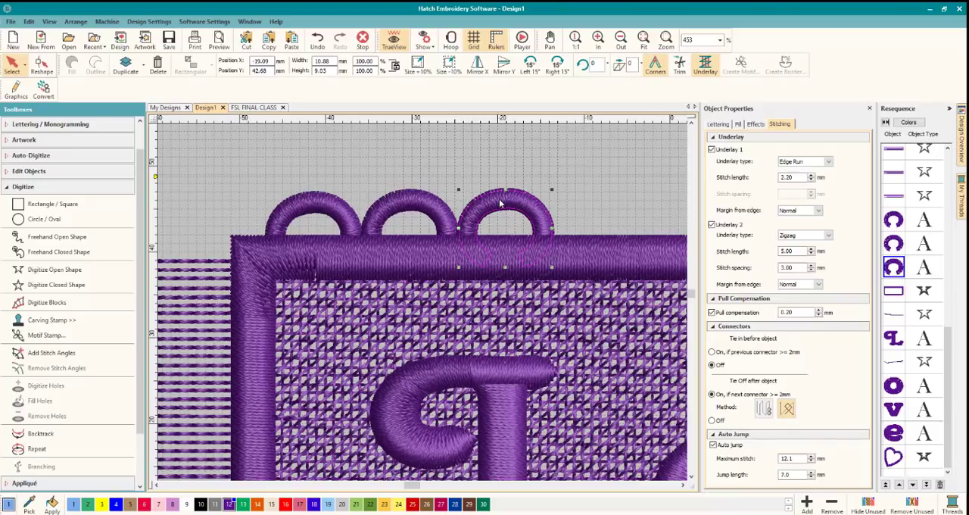
left_click(499, 252)
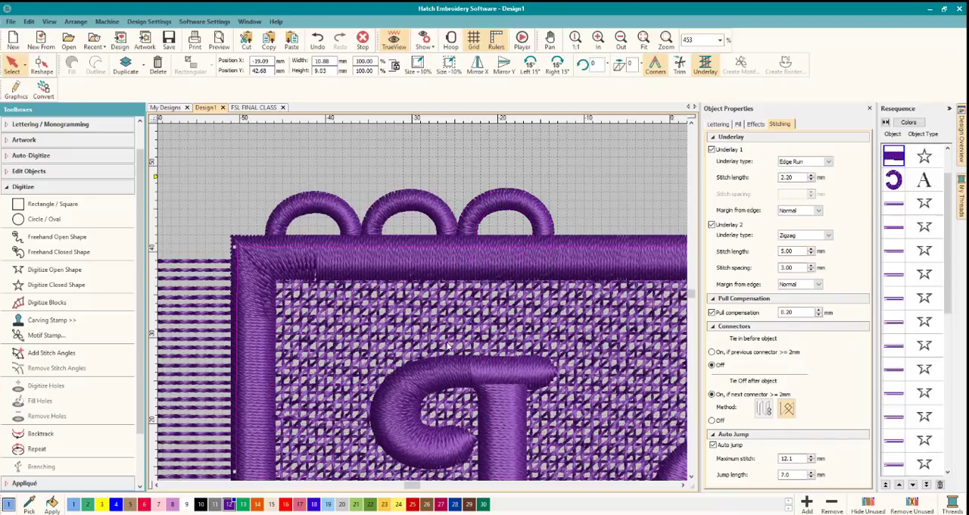
left_click(409, 206)
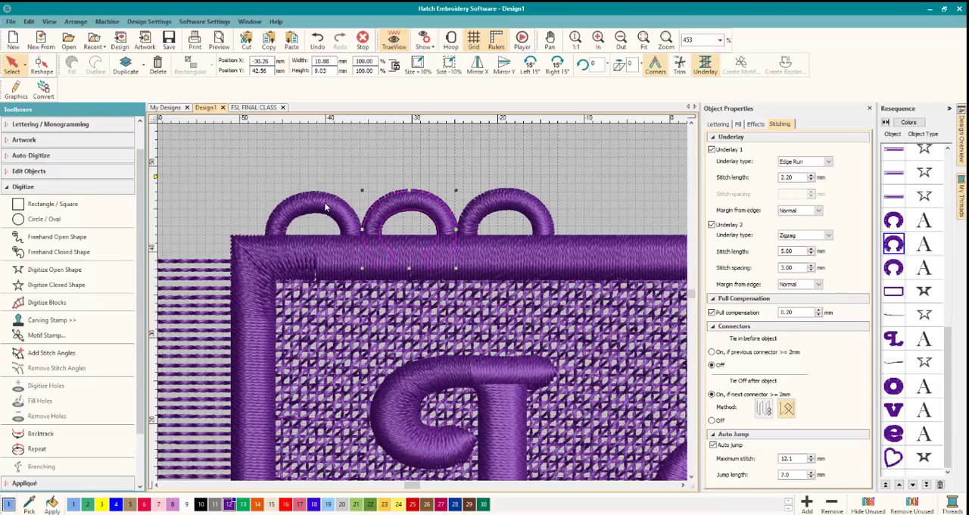
left_click(338, 330)
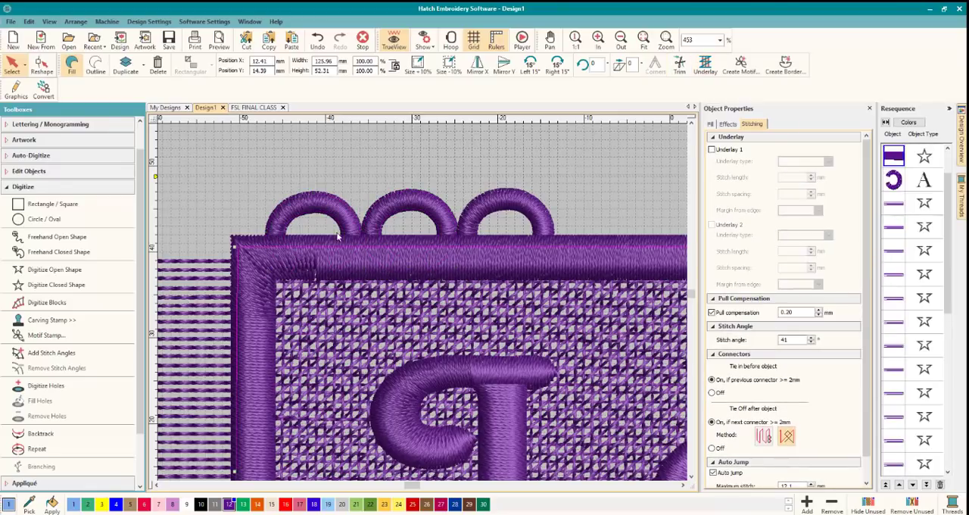
left_click(367, 164)
left_click(487, 210)
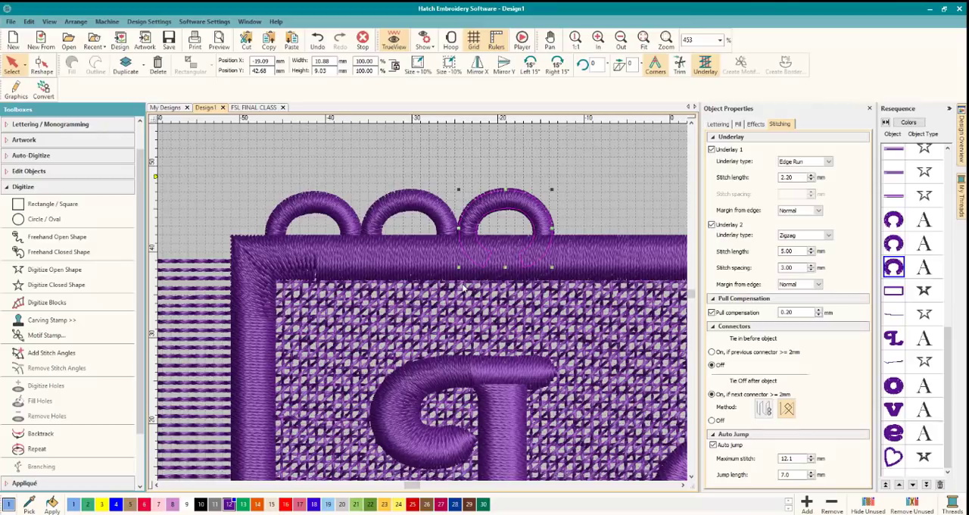
Copy the three upper-edge loops repeatedly along the rest of the edge and delete the surplus copy that overlaps its neighbours.
scroll(464, 289, "down", 2)
scroll(423, 305, "down", 2)
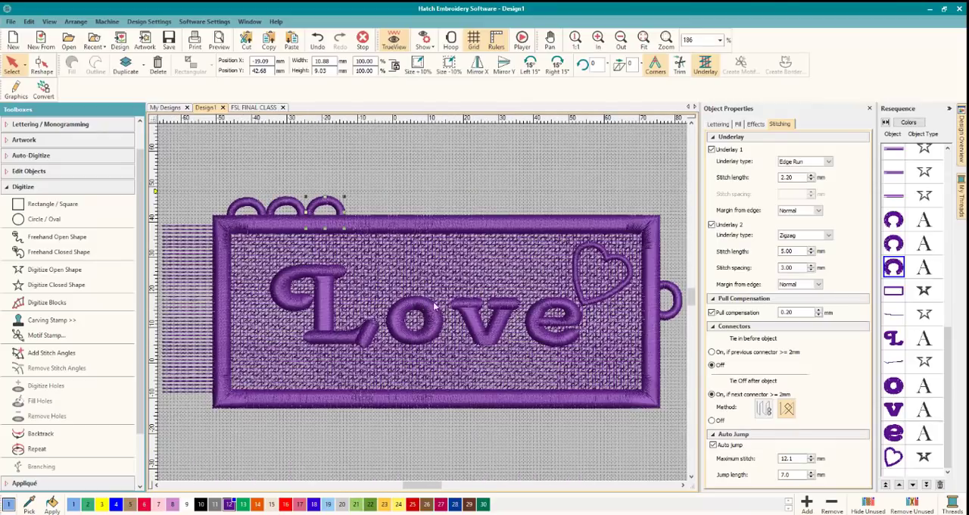
left_click(392, 449)
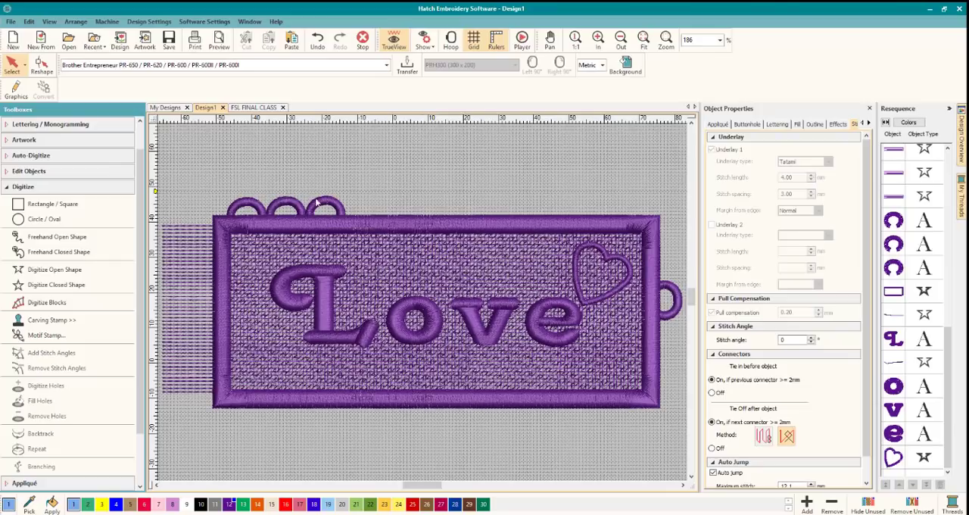
left_click(250, 204)
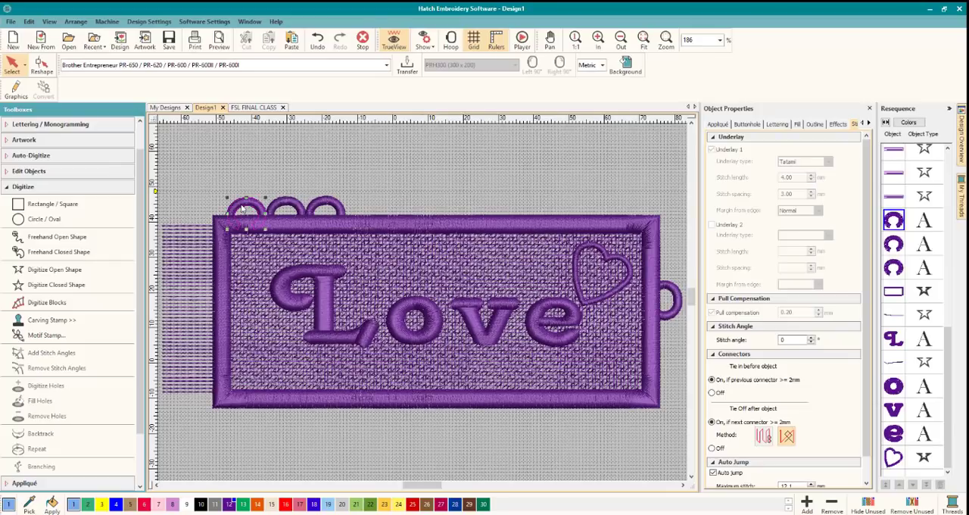
left_click(286, 205, "ctrl")
left_click(328, 206, "ctrl")
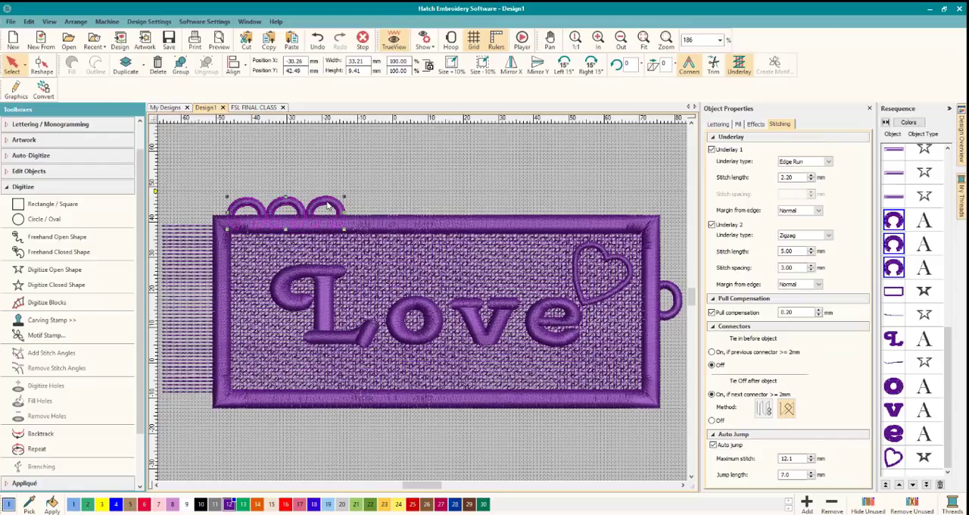
left_click_drag(328, 206, 631, 203)
left_click(542, 206)
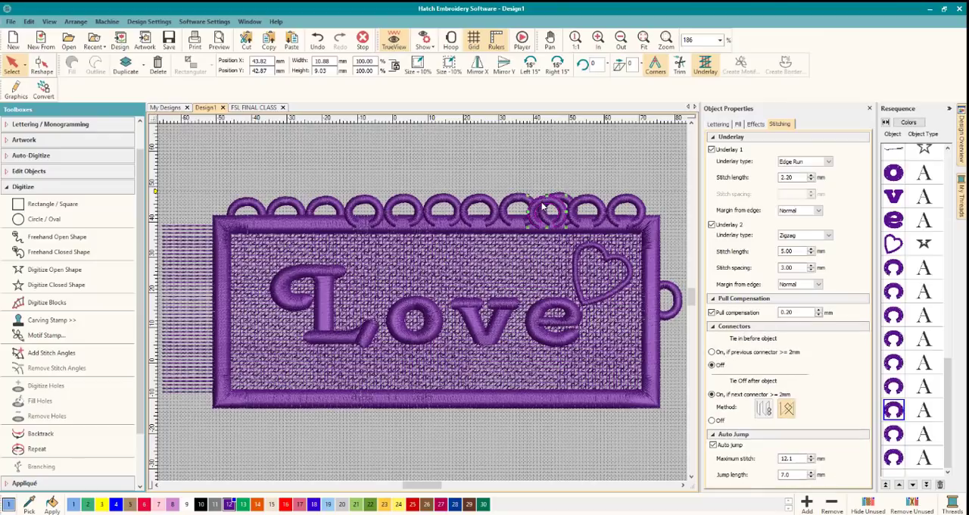
key("Delete")
left_click(588, 206)
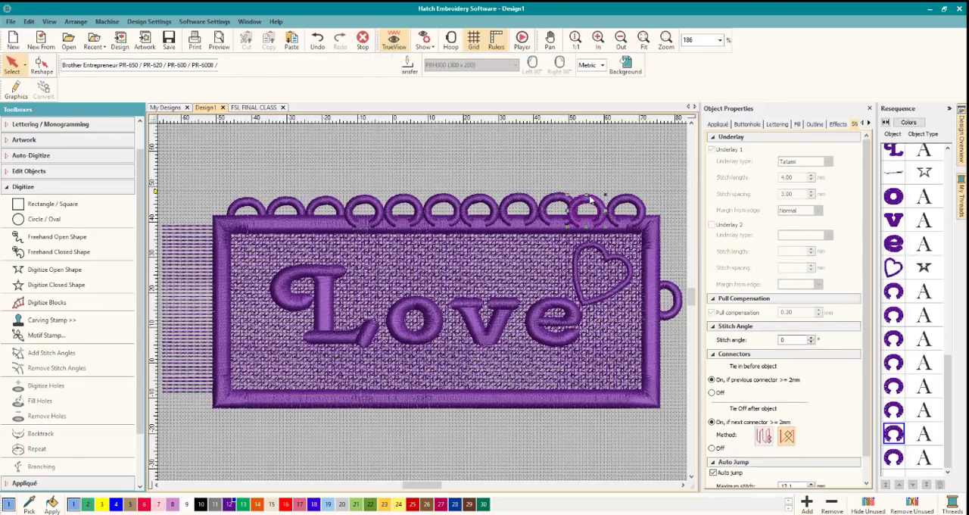
key("Delete")
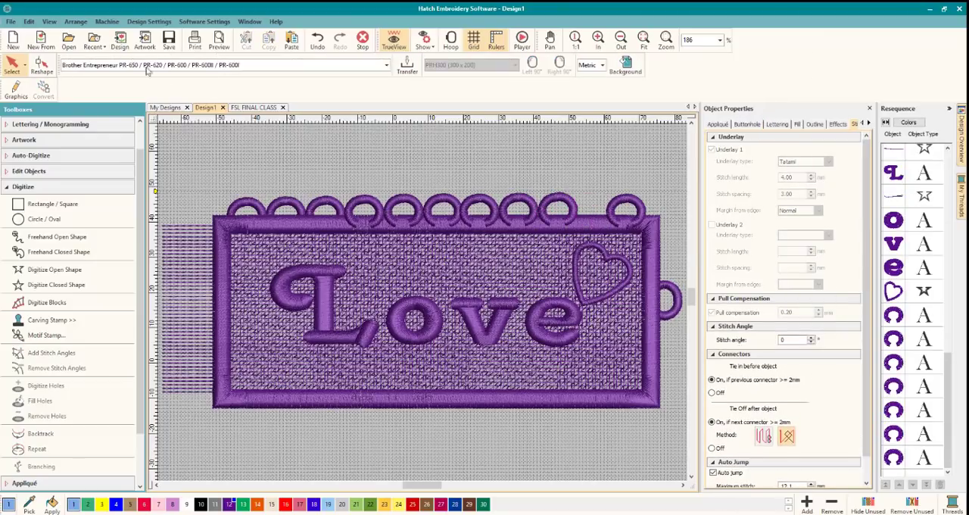
left_click(30, 21)
left_click(53, 33)
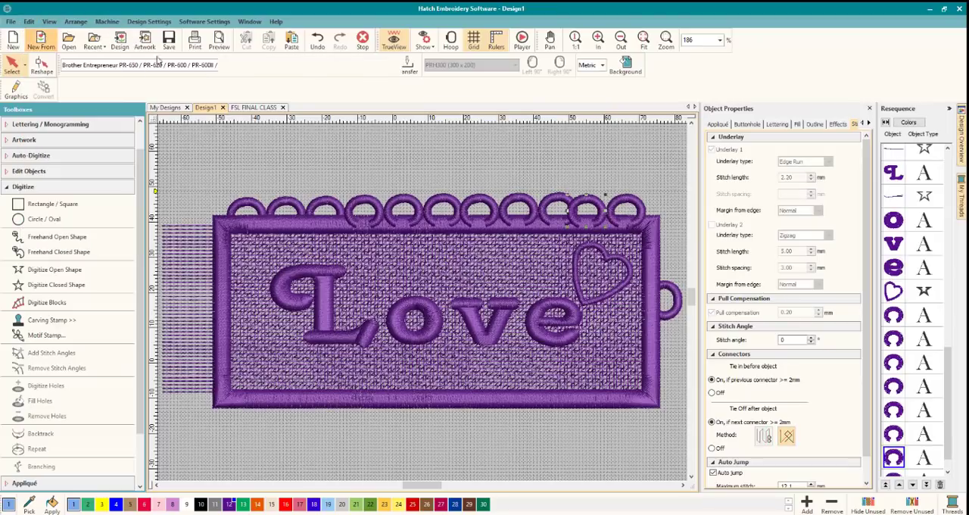
Reposition the last two loops of the row so they are evenly spaced up to the border's upper corner.
left_click(625, 206)
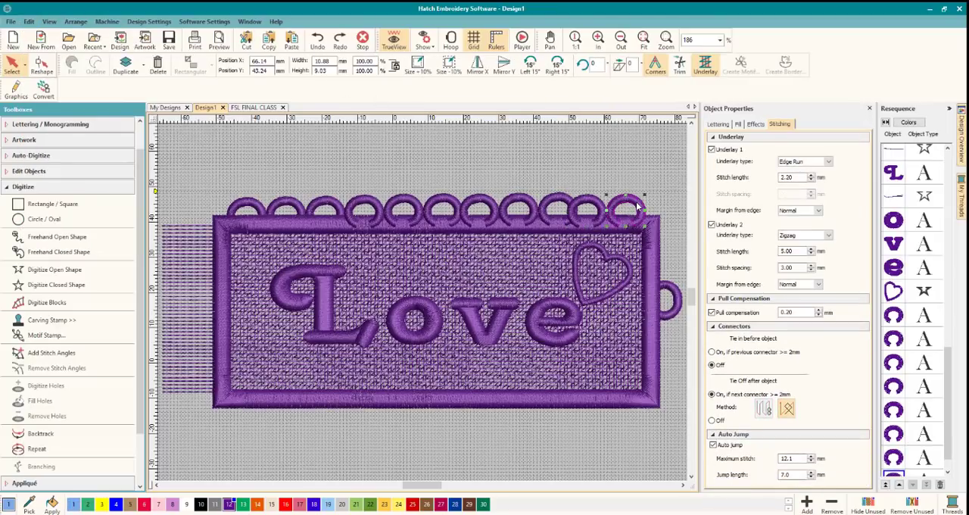
left_click_drag(625, 206, 635, 165)
left_click_drag(595, 205, 603, 203)
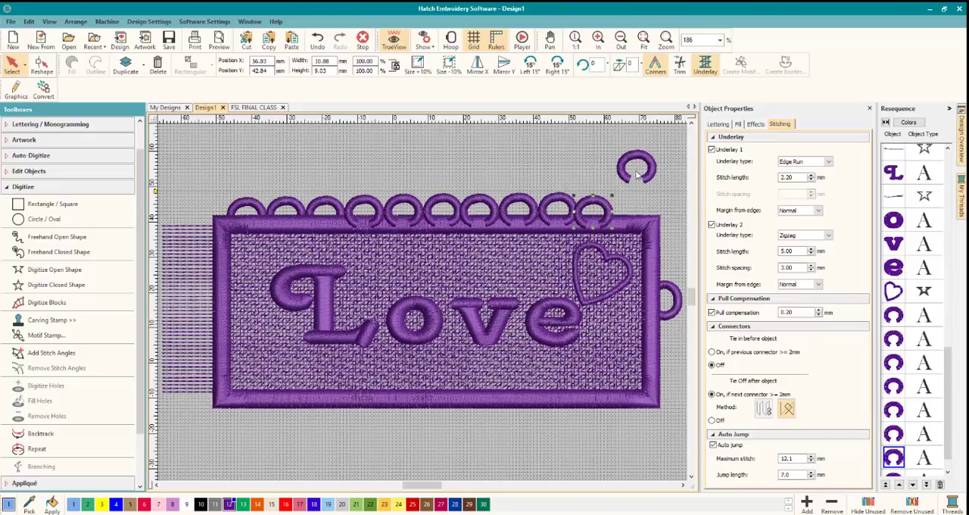
left_click_drag(593, 201, 594, 201)
left_click_drag(633, 161, 629, 203)
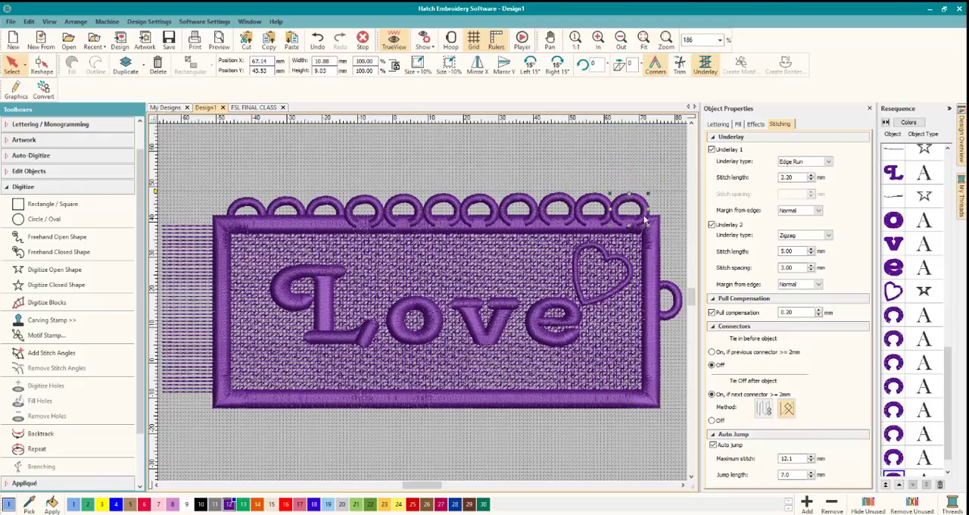
left_click(585, 167)
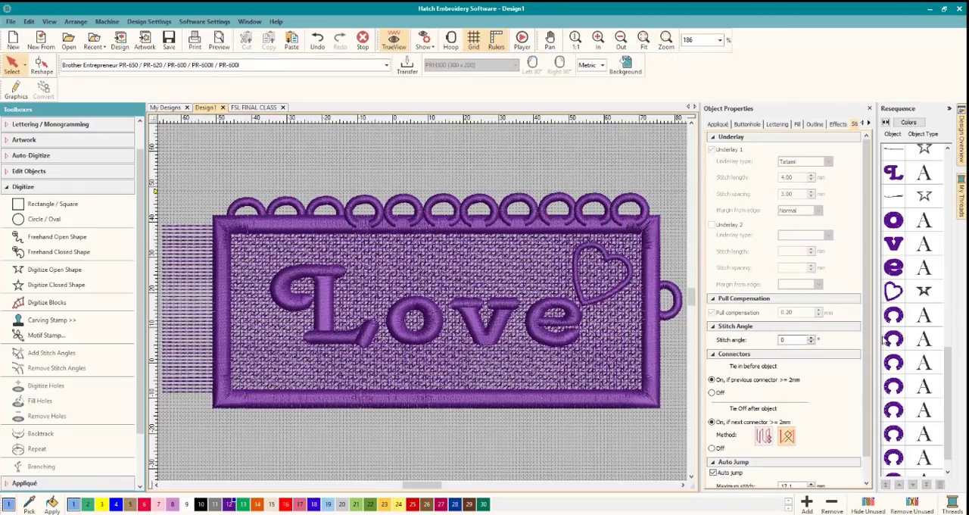
Move the eight copied loops ahead of the satin border in the stitching sequence, directly after the first three loops.
left_click(890, 314)
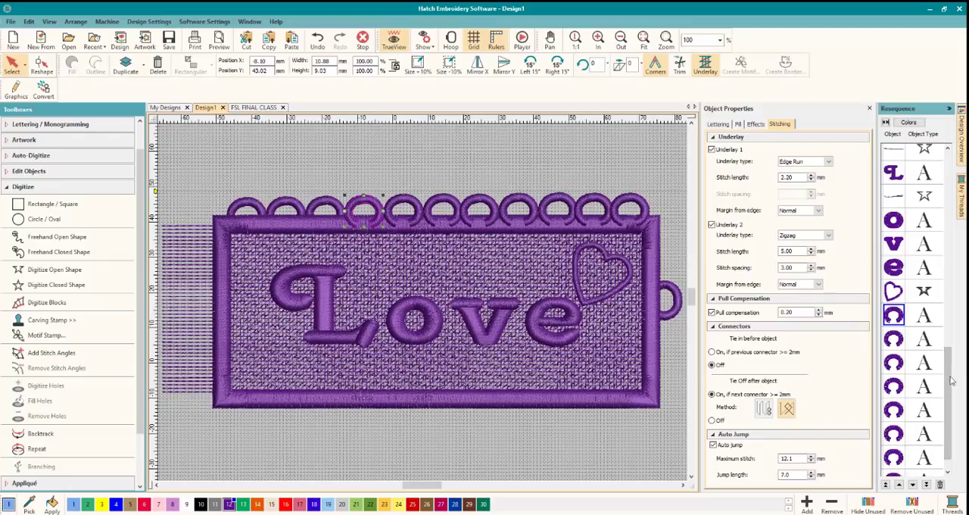
left_click_drag(951, 372, 952, 384)
left_click(903, 455, "shift")
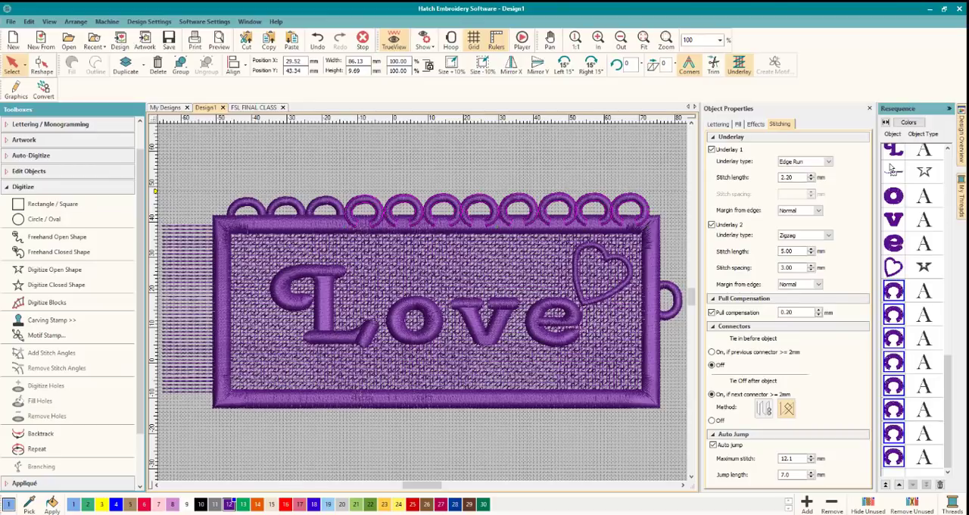
left_click_drag(890, 165, 892, 168)
scroll(947, 149, "up", 4)
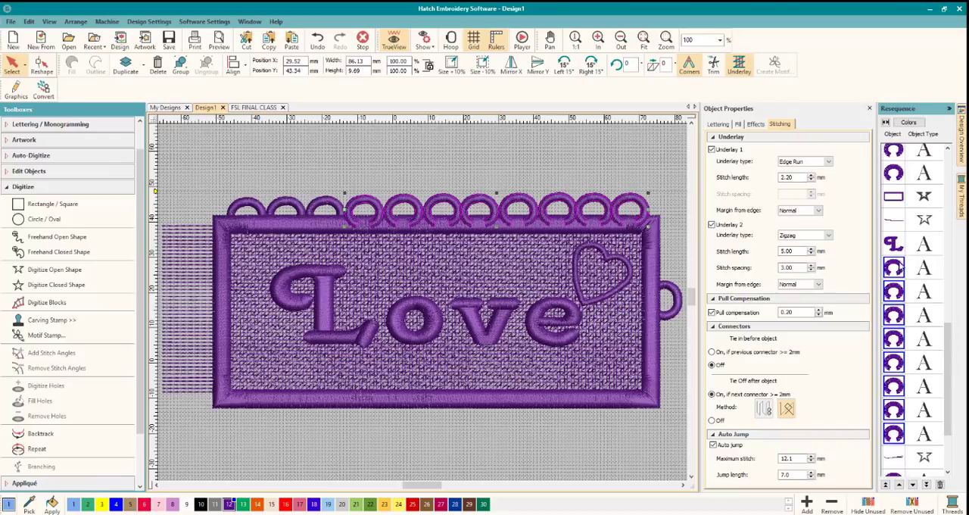
left_click_drag(896, 196, 895, 197)
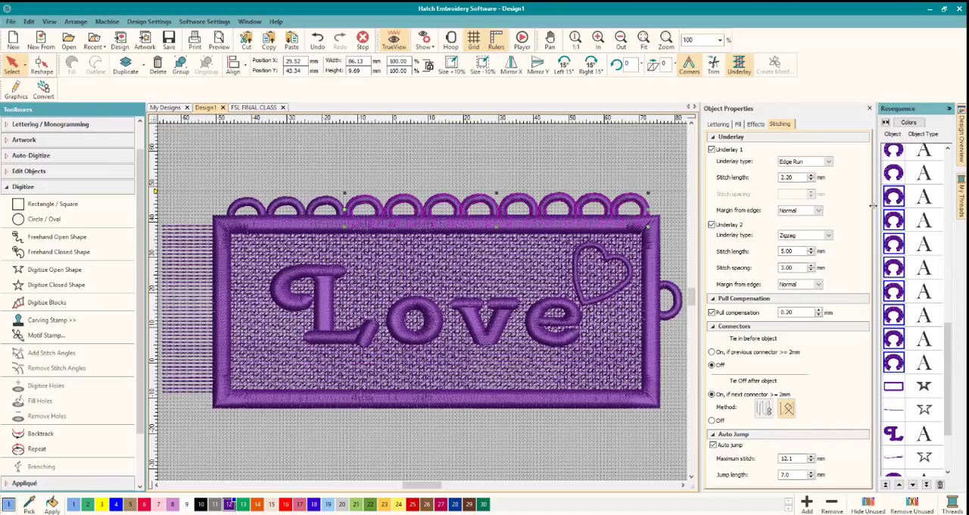
left_click(238, 204)
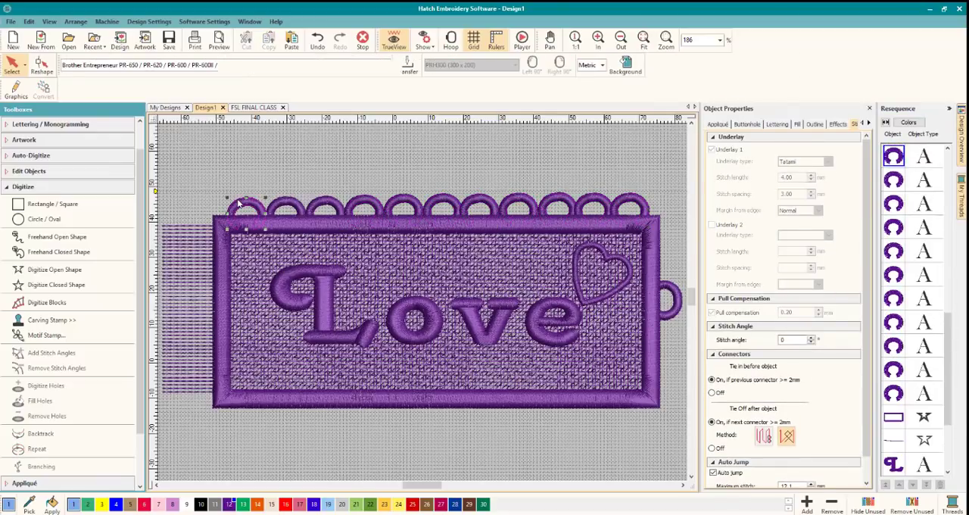
left_click(42, 65)
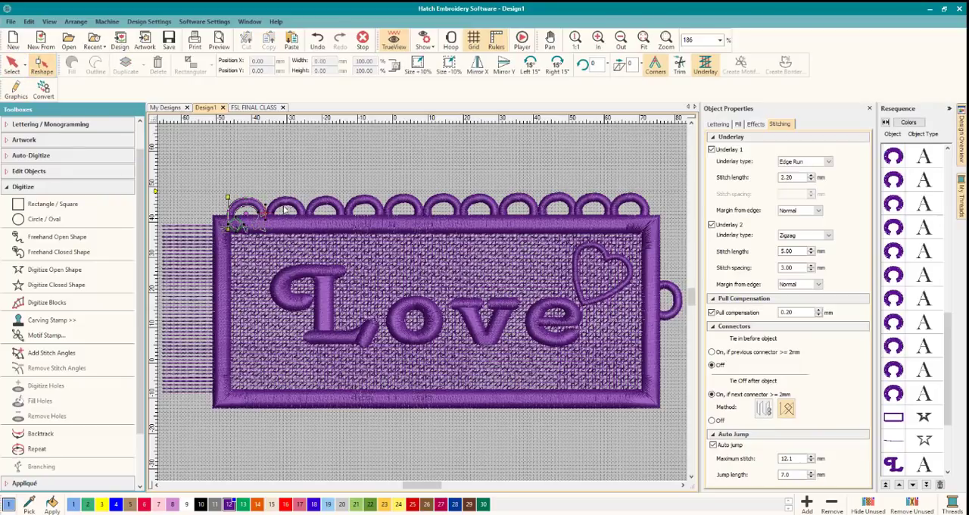
left_click(9, 66)
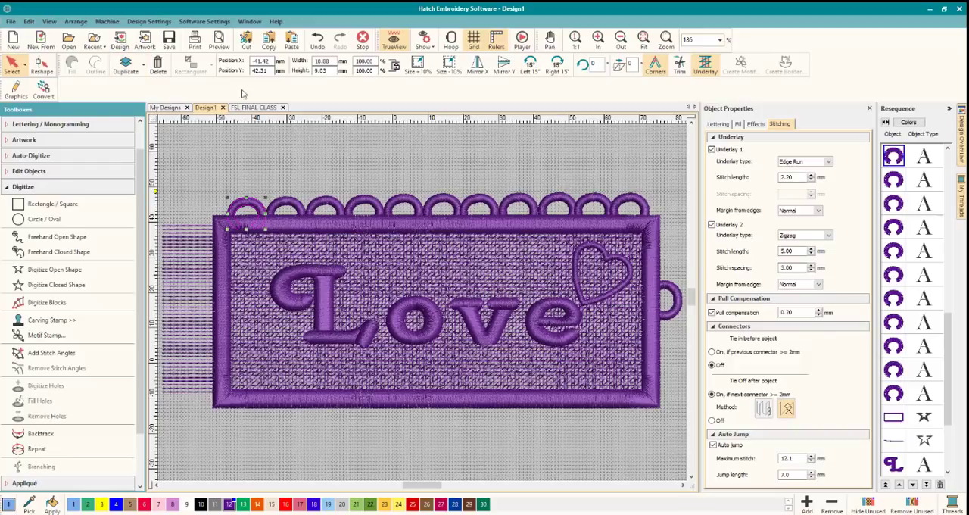
left_click(313, 136)
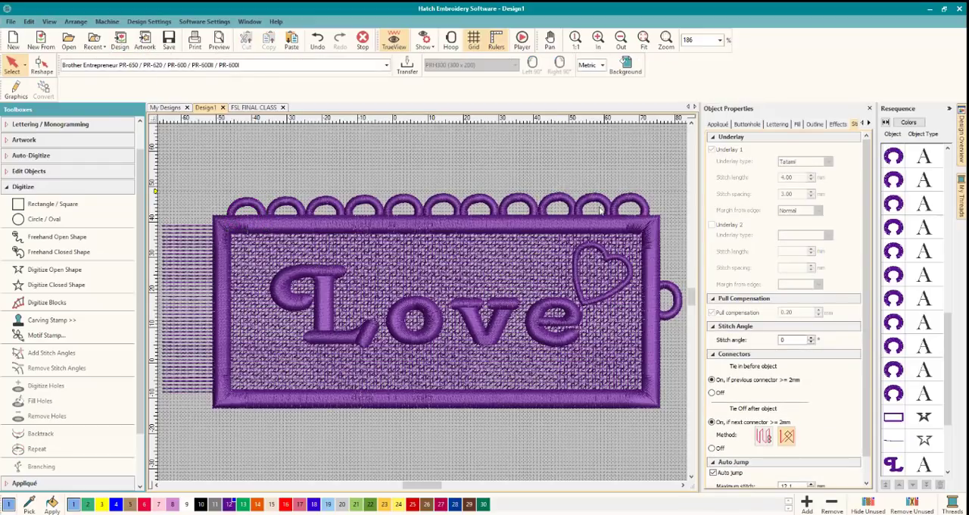
Lower the eighth, ninth and last loops of the row slightly to even out their height above the border.
left_click(522, 203)
left_click_drag(522, 202, 569, 207)
left_click(568, 200)
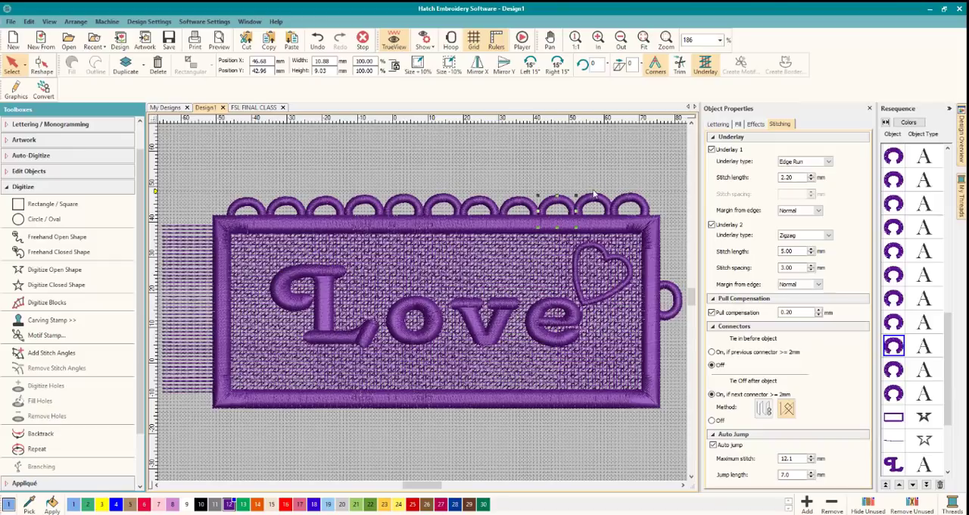
scroll(273, 155, "up", 4)
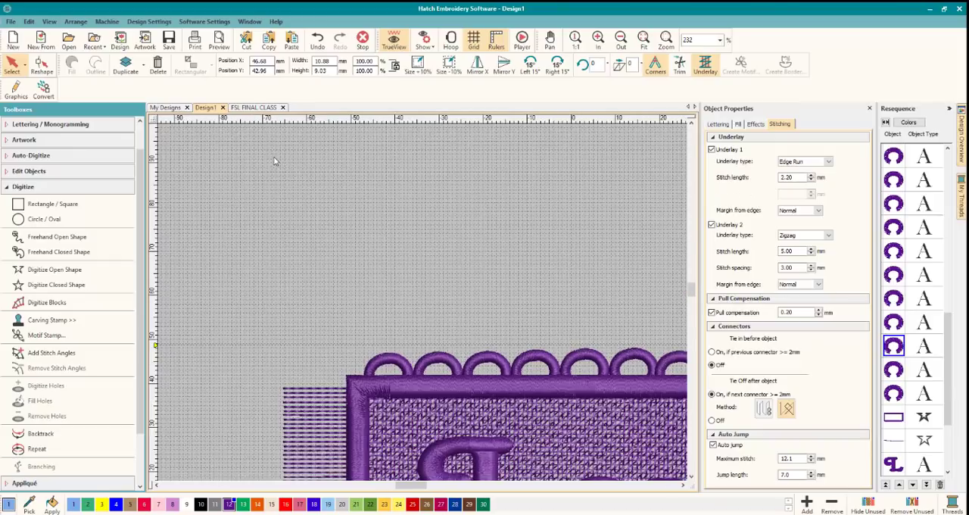
scroll(414, 276, "down", 6)
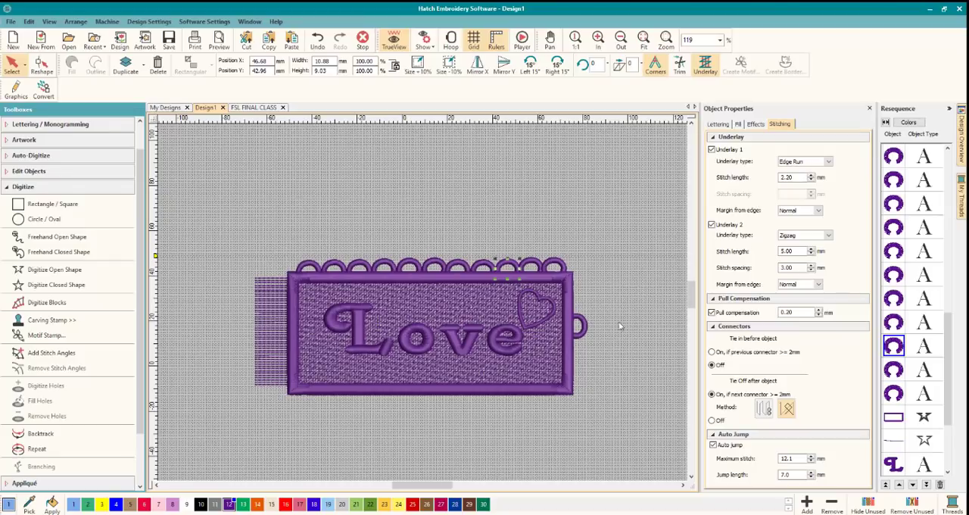
left_click(612, 283)
left_click(557, 262)
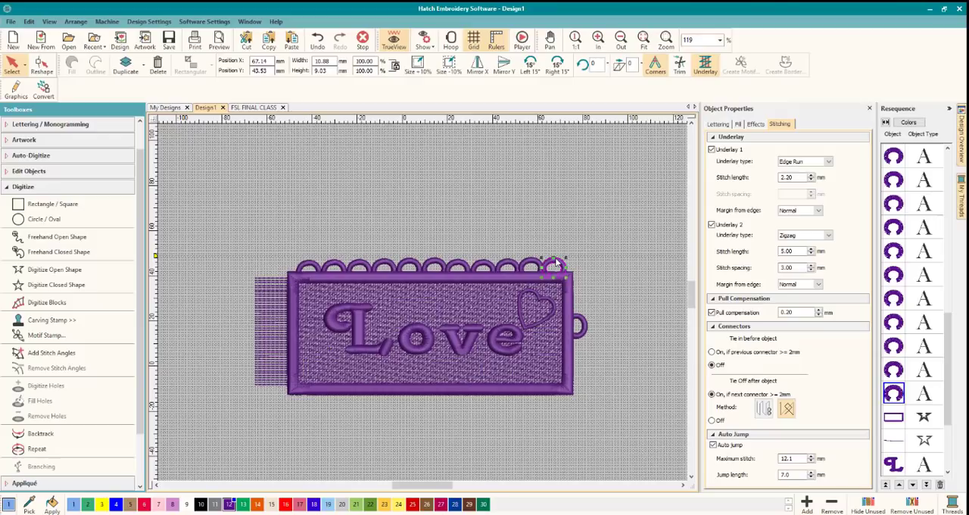
left_click_drag(556, 262, 556, 264)
Lower the tenth loop slightly and shift the last loop slightly up and toward the border's corner to even out the row.
left_click(531, 259)
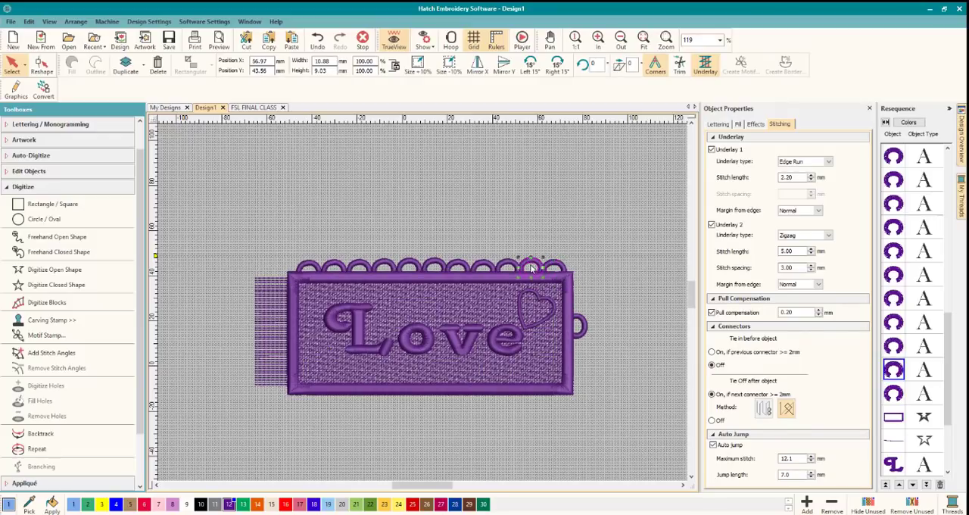
double_click(687, 38)
type("600")
key("Return")
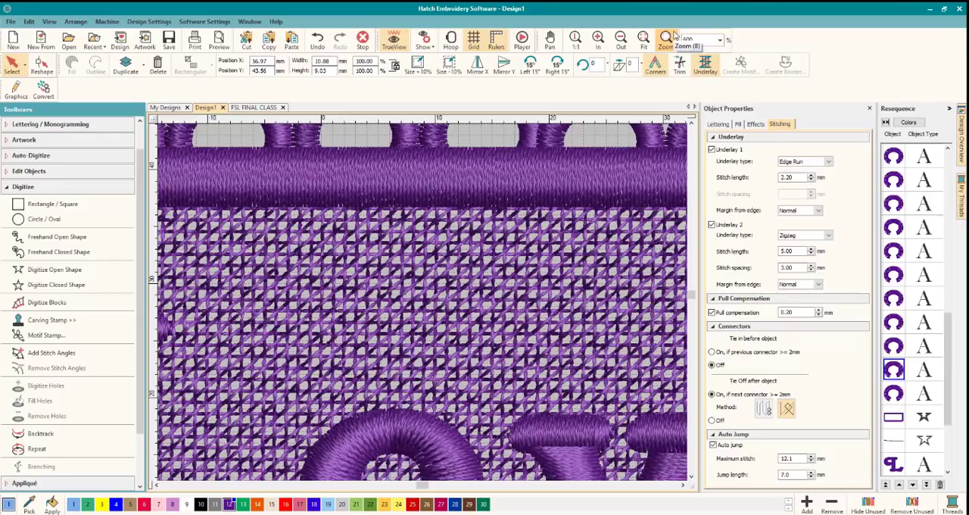
left_click(682, 484)
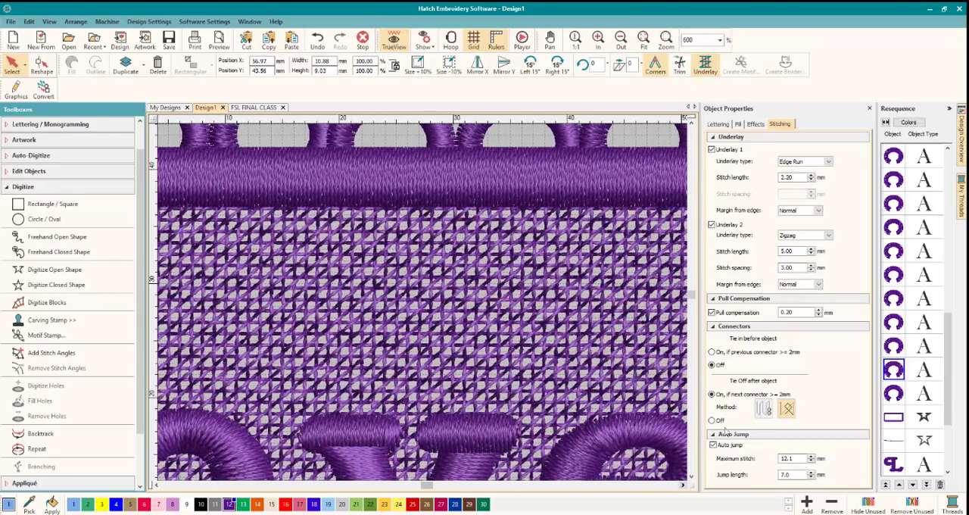
left_click(690, 122)
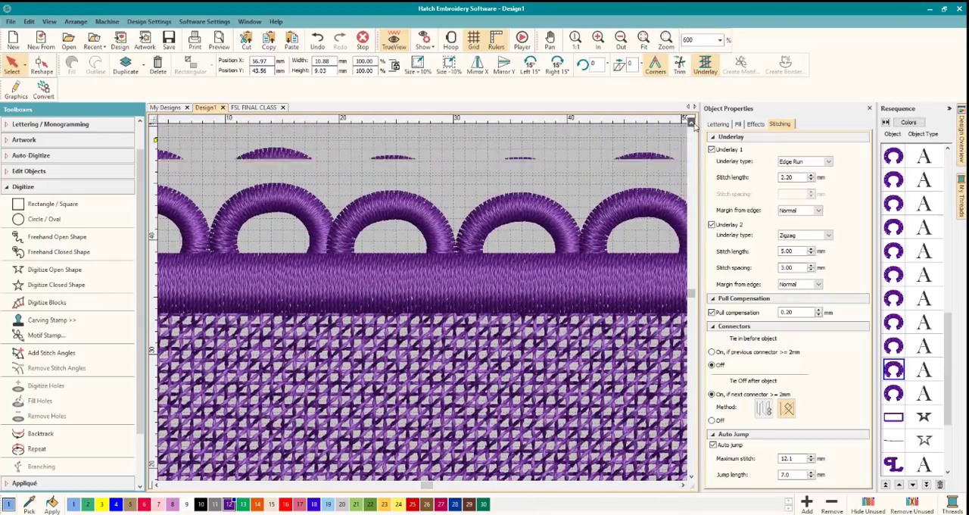
left_click(683, 485)
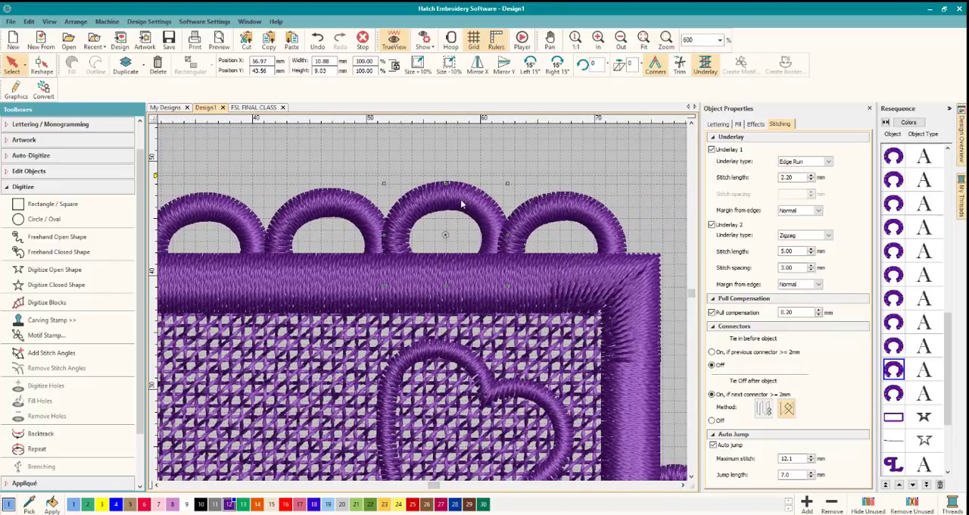
left_click(456, 203)
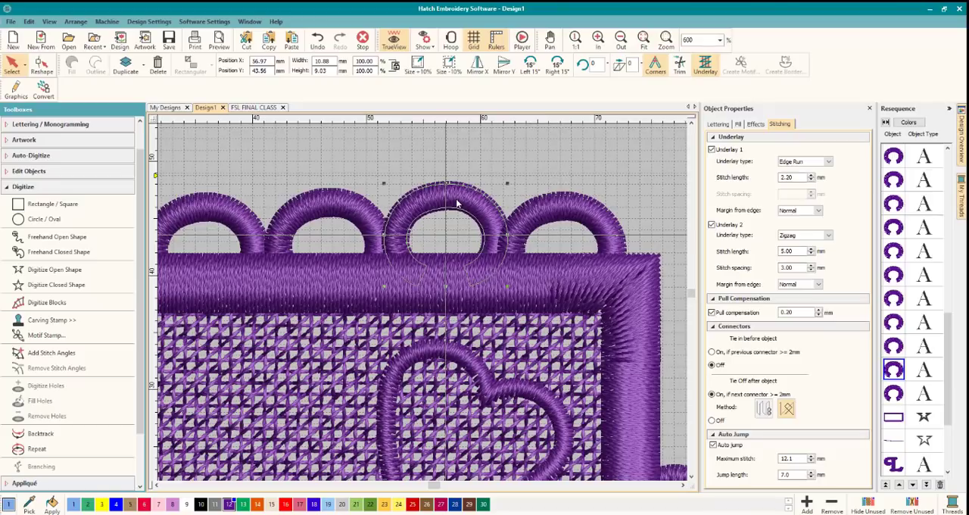
left_click_drag(456, 203, 457, 207)
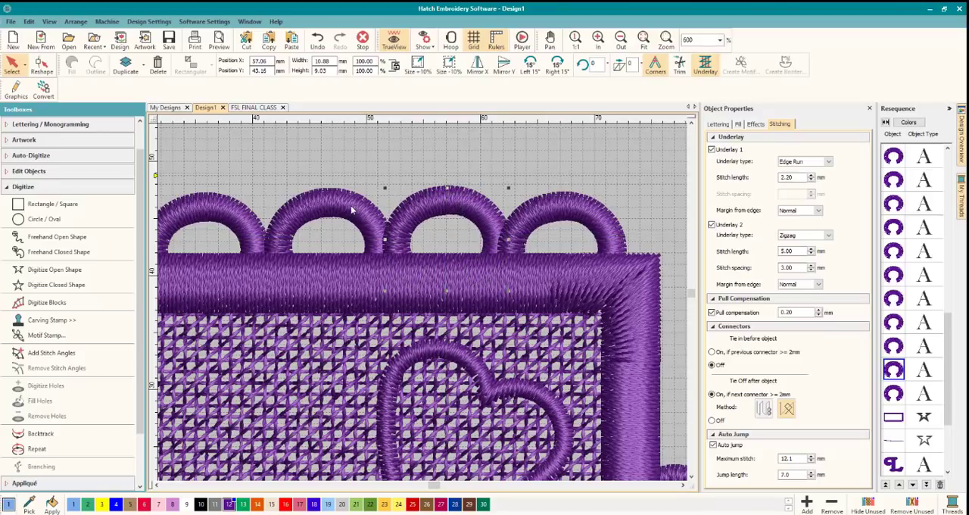
left_click(532, 218)
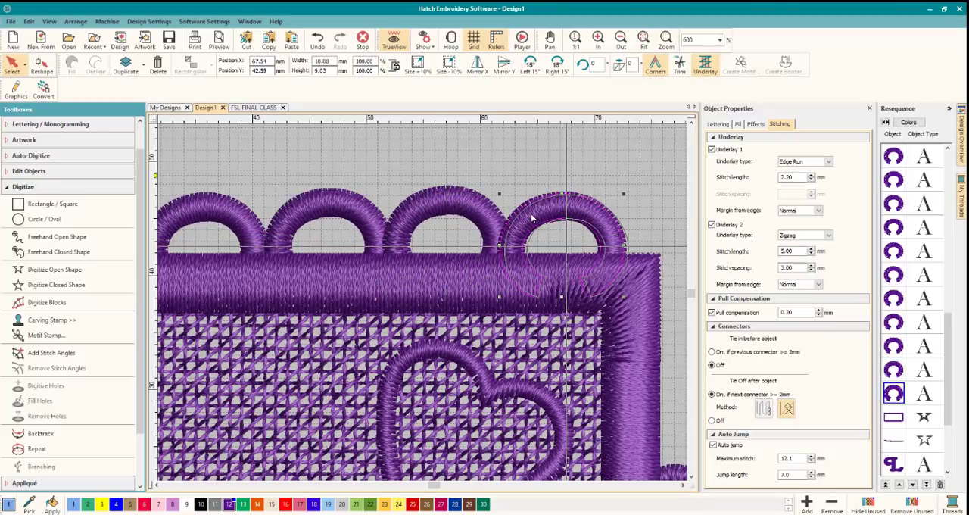
left_click_drag(532, 218, 537, 214)
left_click(480, 186)
scroll(390, 303, "down", 1)
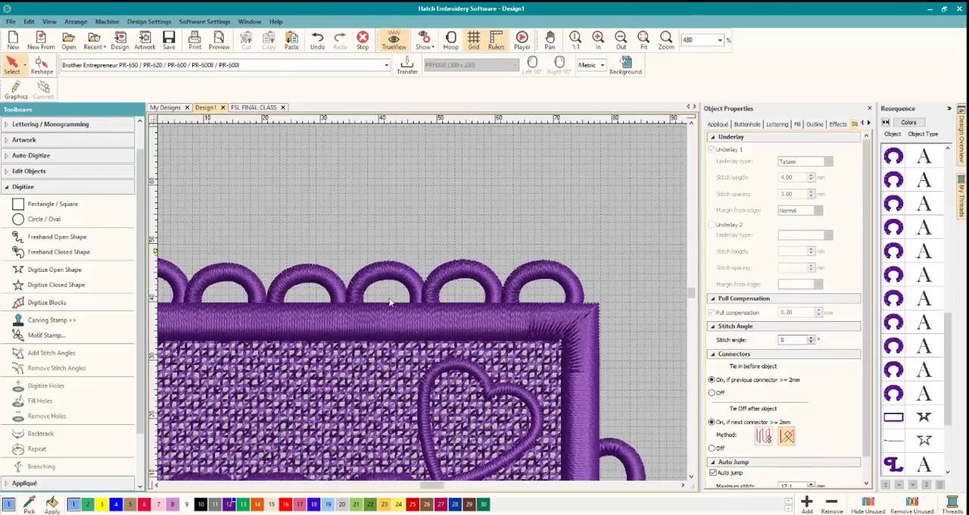
scroll(422, 302, "down", 7)
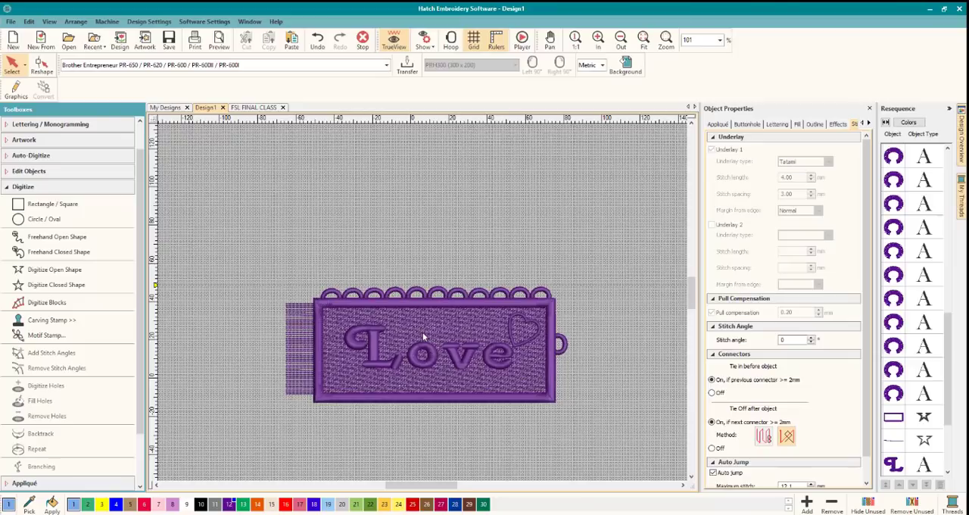
scroll(423, 332, "up", 2)
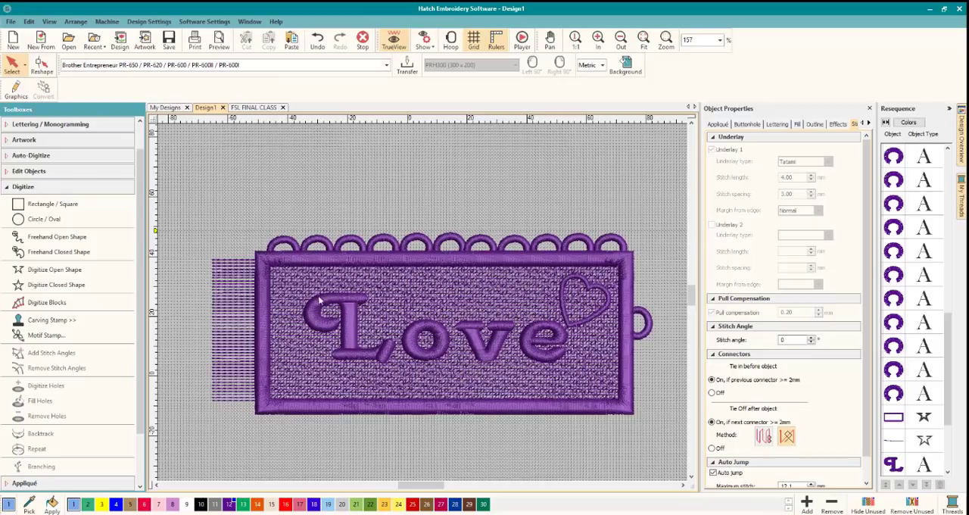
left_click(370, 330)
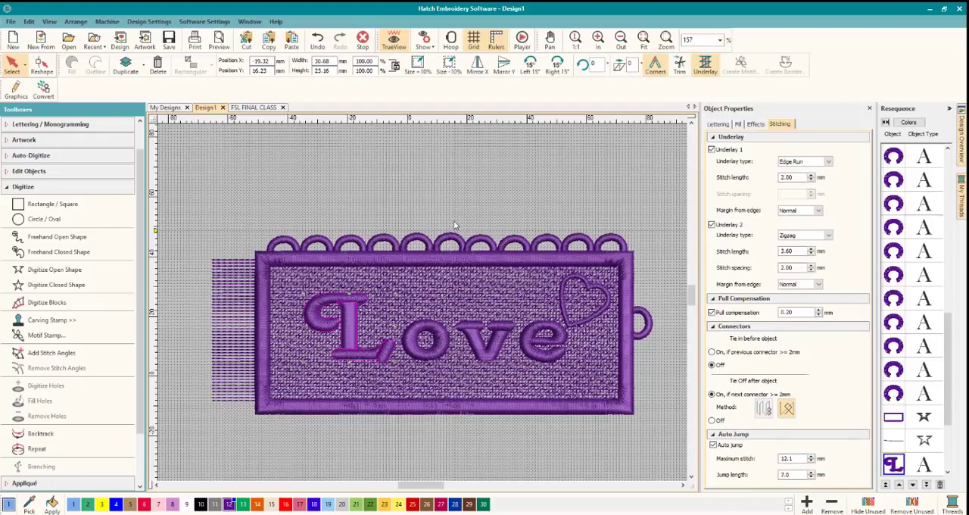
left_click(455, 225)
left_click(330, 304)
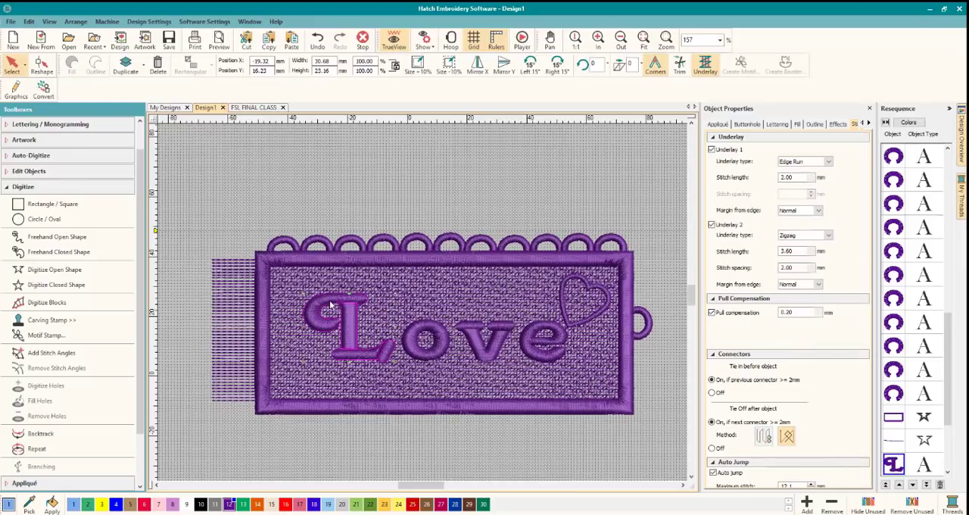
left_click(409, 195)
left_click(446, 264)
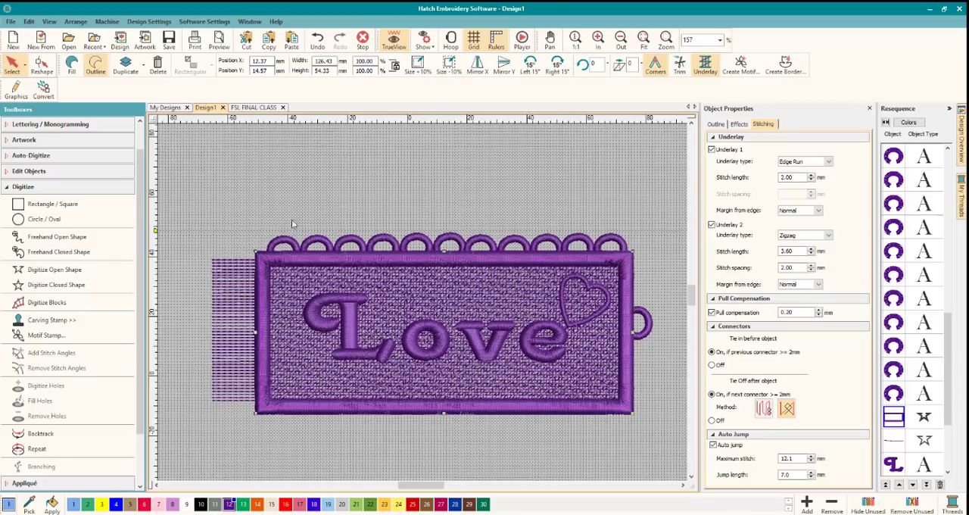
Delete all eleven loops along the border's upper edge one by one, keeping the single loop on the short side.
left_click(548, 243)
left_click(613, 244)
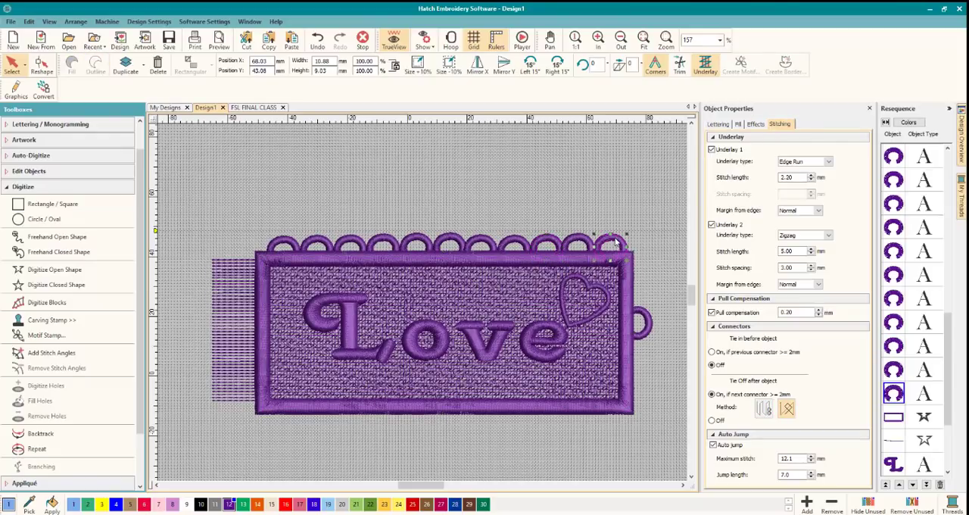
key("Delete")
left_click(578, 241)
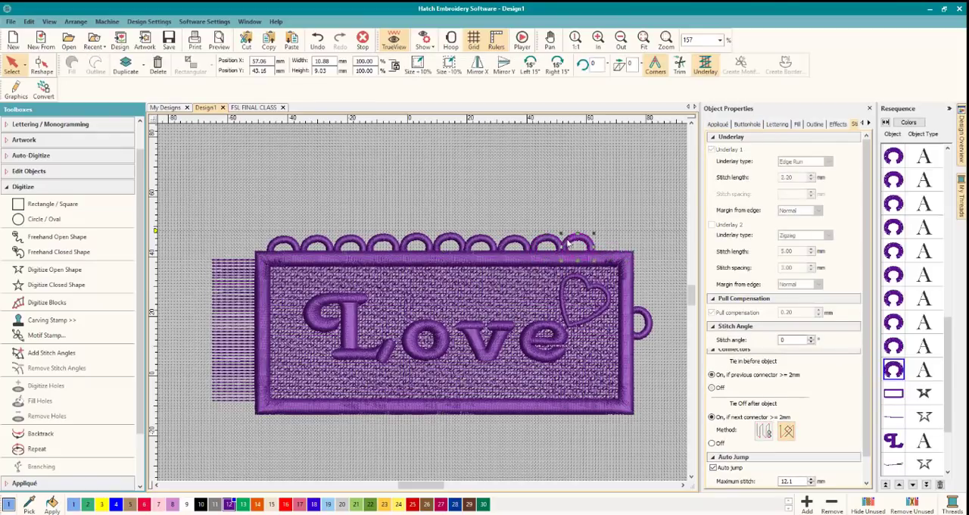
key("Delete")
left_click(548, 242)
key("Delete")
left_click(519, 243)
key("Delete")
left_click(483, 242)
key("Delete")
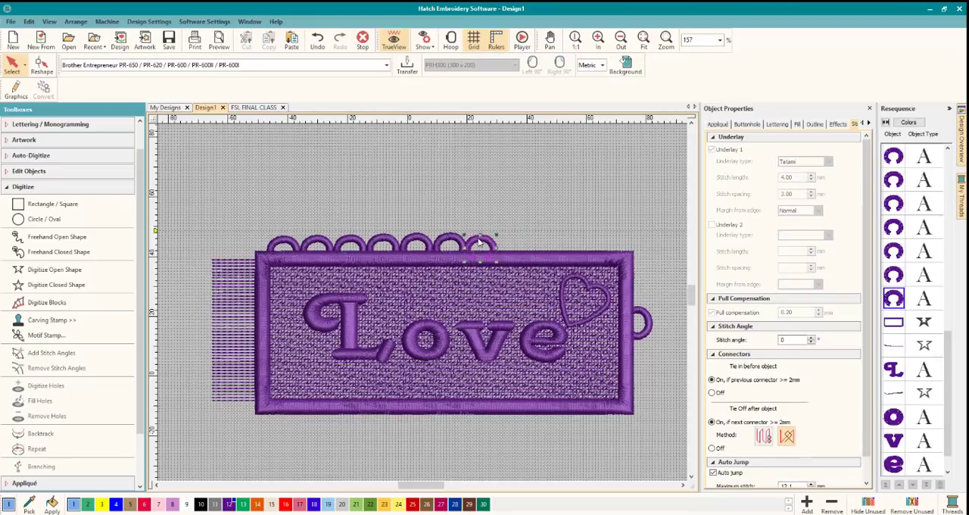
left_click(450, 242)
key("Delete")
left_click(426, 241)
key("Delete")
left_click(383, 242)
key("Delete")
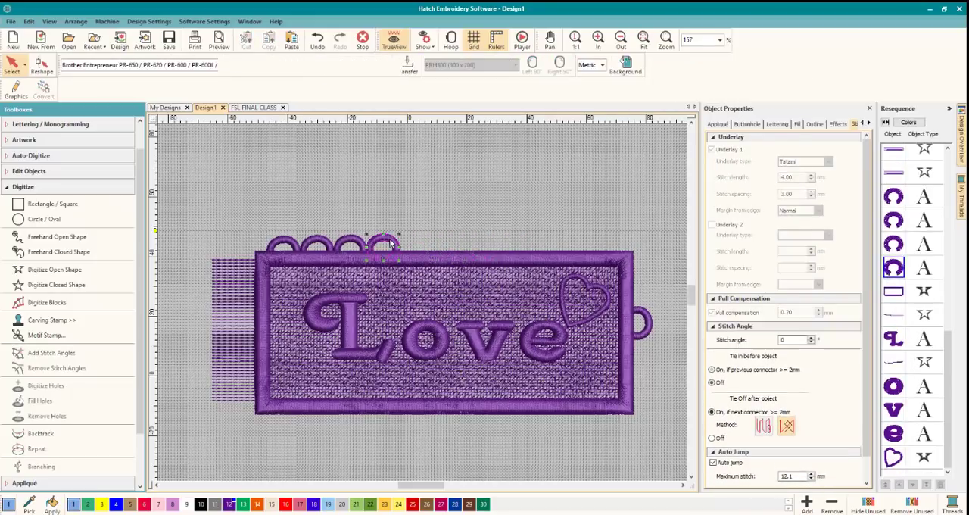
left_click(349, 243)
key("Delete")
left_click(325, 244)
key("Delete")
left_click(293, 243)
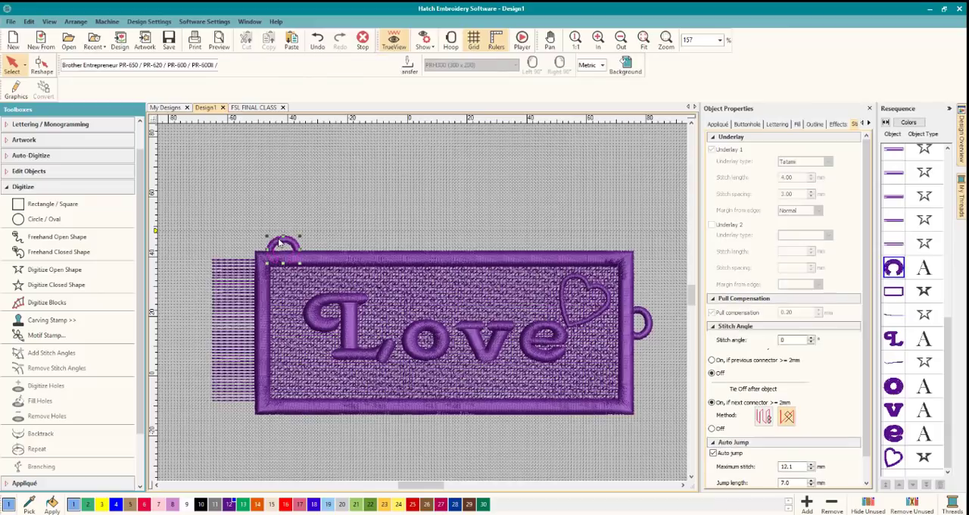
key("Delete")
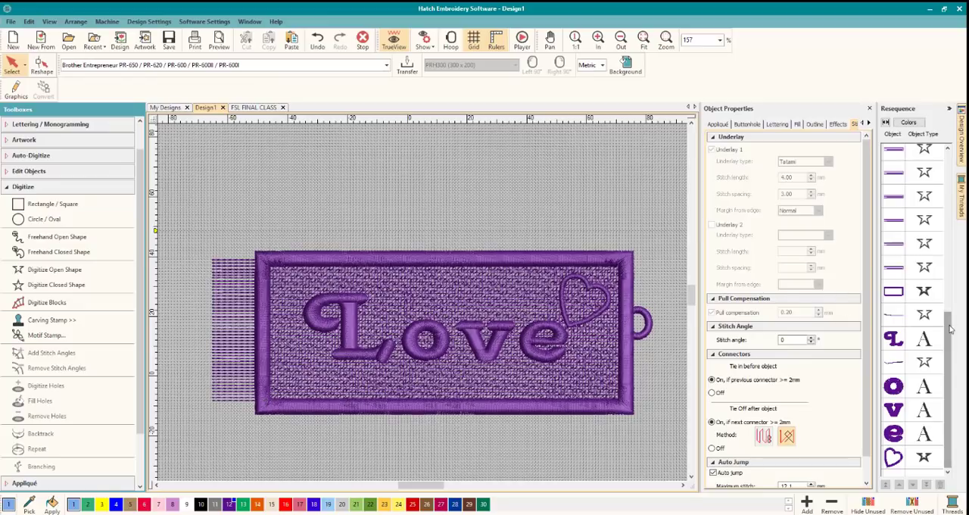
Select the first fill in the stitching sequence and examine its stitches beneath the border and lettering.
scroll(905, 277, "up", 10)
left_click(892, 157)
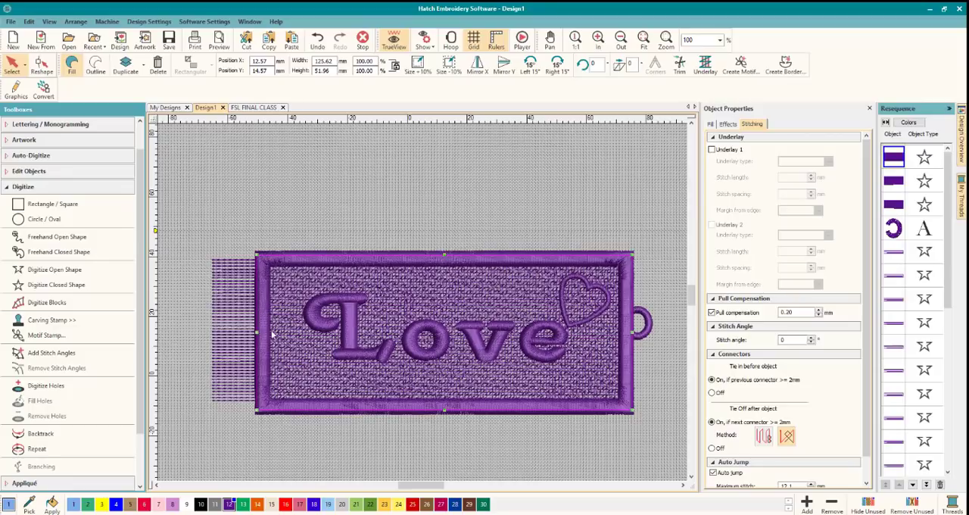
scroll(269, 333, "up", 3)
scroll(423, 305, "up", 1)
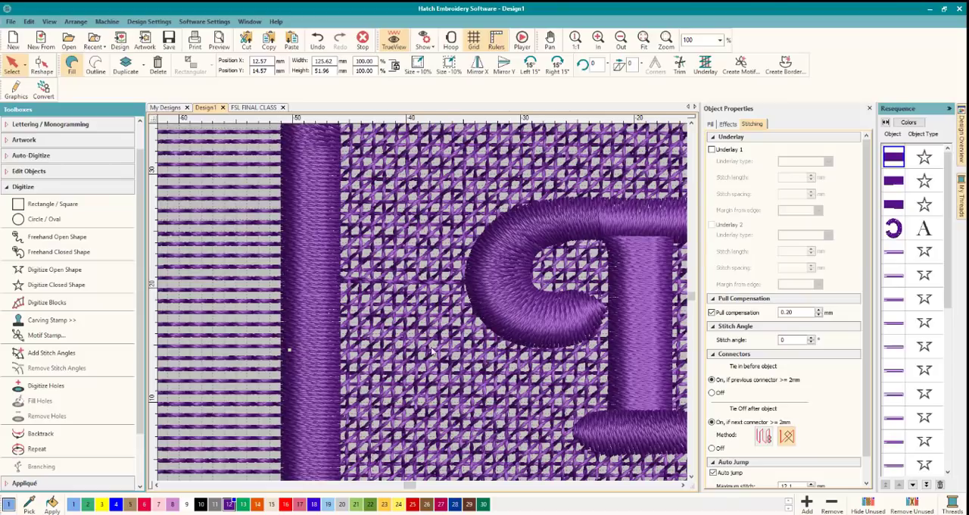
scroll(392, 301, "down", 7)
scroll(449, 300, "up", 2)
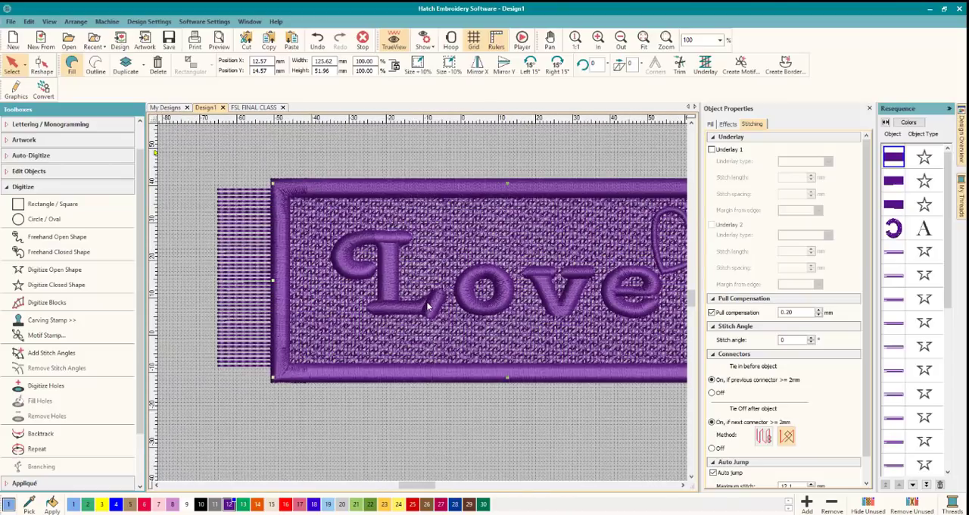